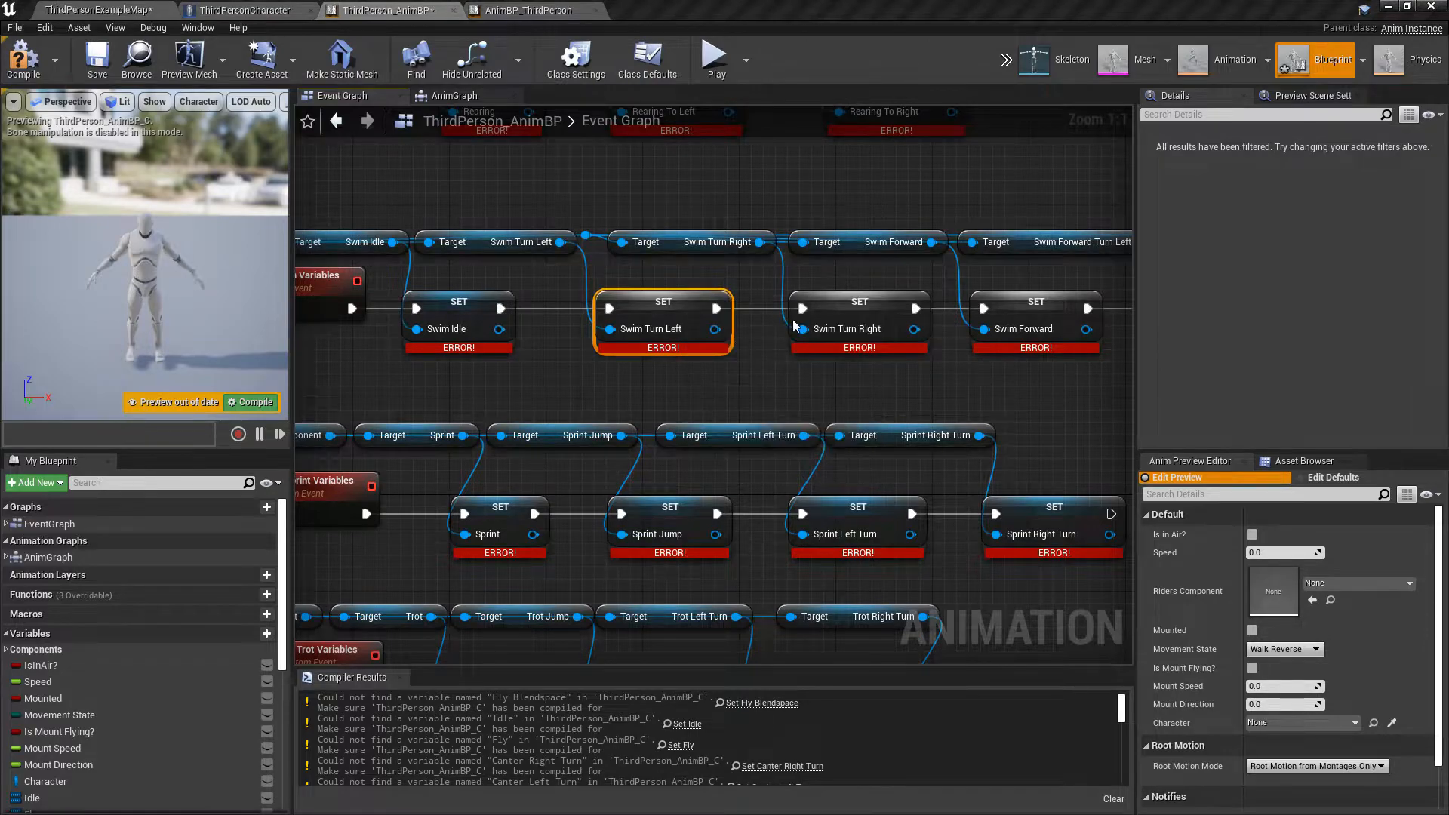
Create the missing variables Swim Turn Right, Swim Forward and Swim Forward Turn Left from their erroring SET nodes.
right_click(884, 301)
left_click(936, 336)
right_click(1041, 309)
left_click(1115, 345)
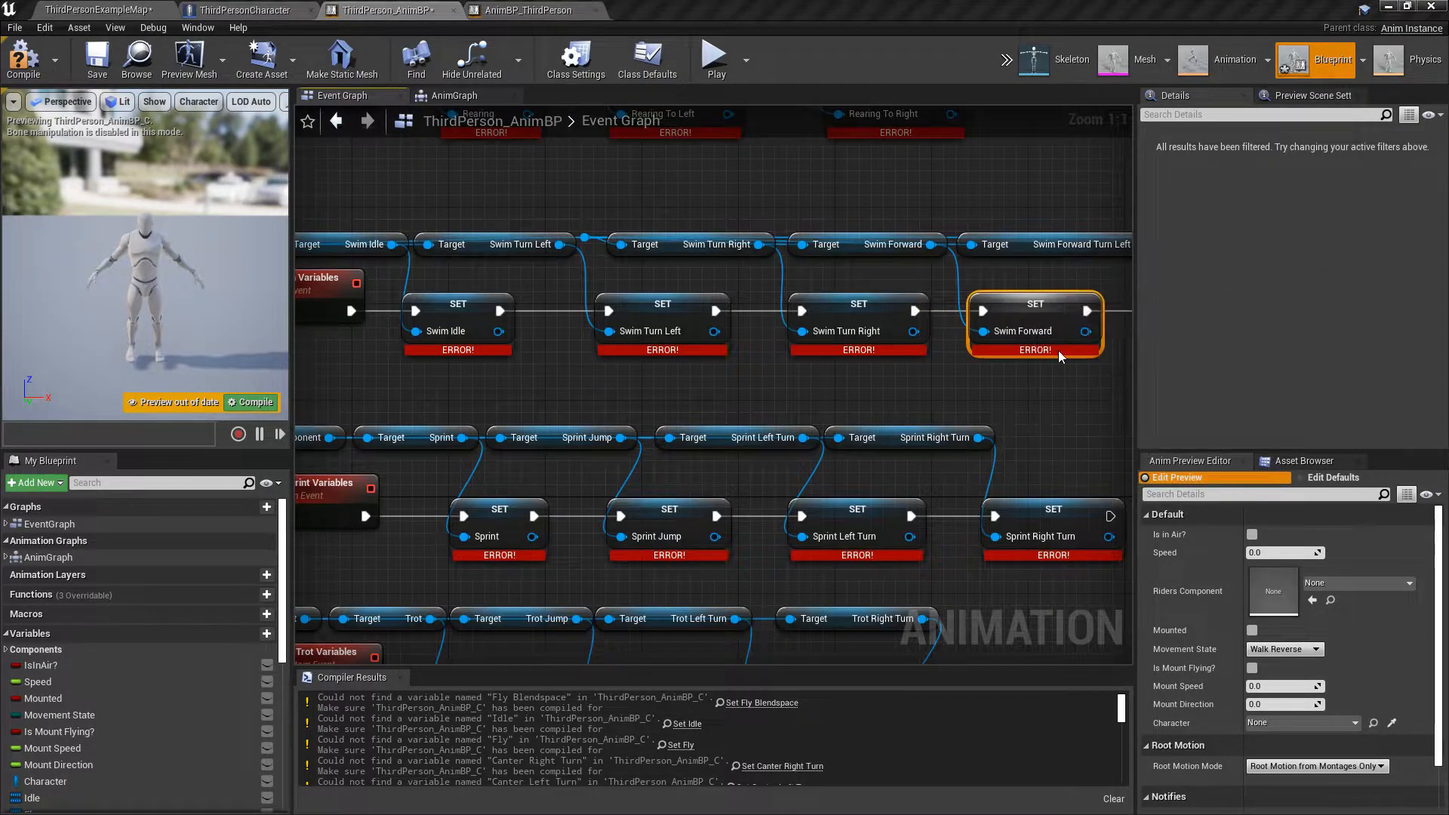
right_click_drag(1090, 372, 809, 395)
right_click(957, 333)
left_click(984, 370)
right_click_drag(989, 377, 687, 396)
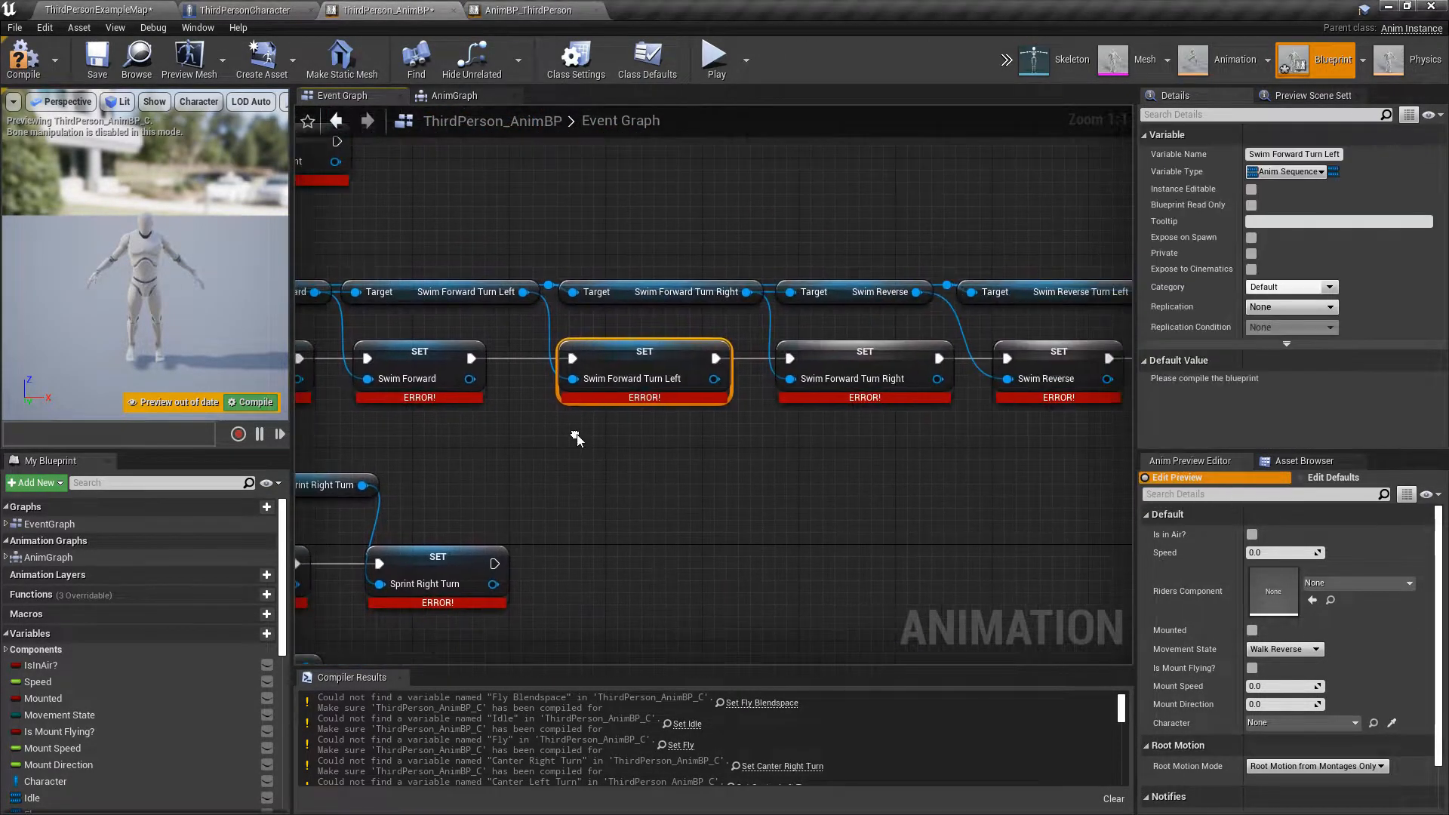
Create the variables Swim Forward Turn Right, Swim Reverse, Swim Reverse Turn Left and Swim Reverse Turn Right from their SET nodes.
right_click_drag(853, 355, 585, 374)
right_click(623, 355)
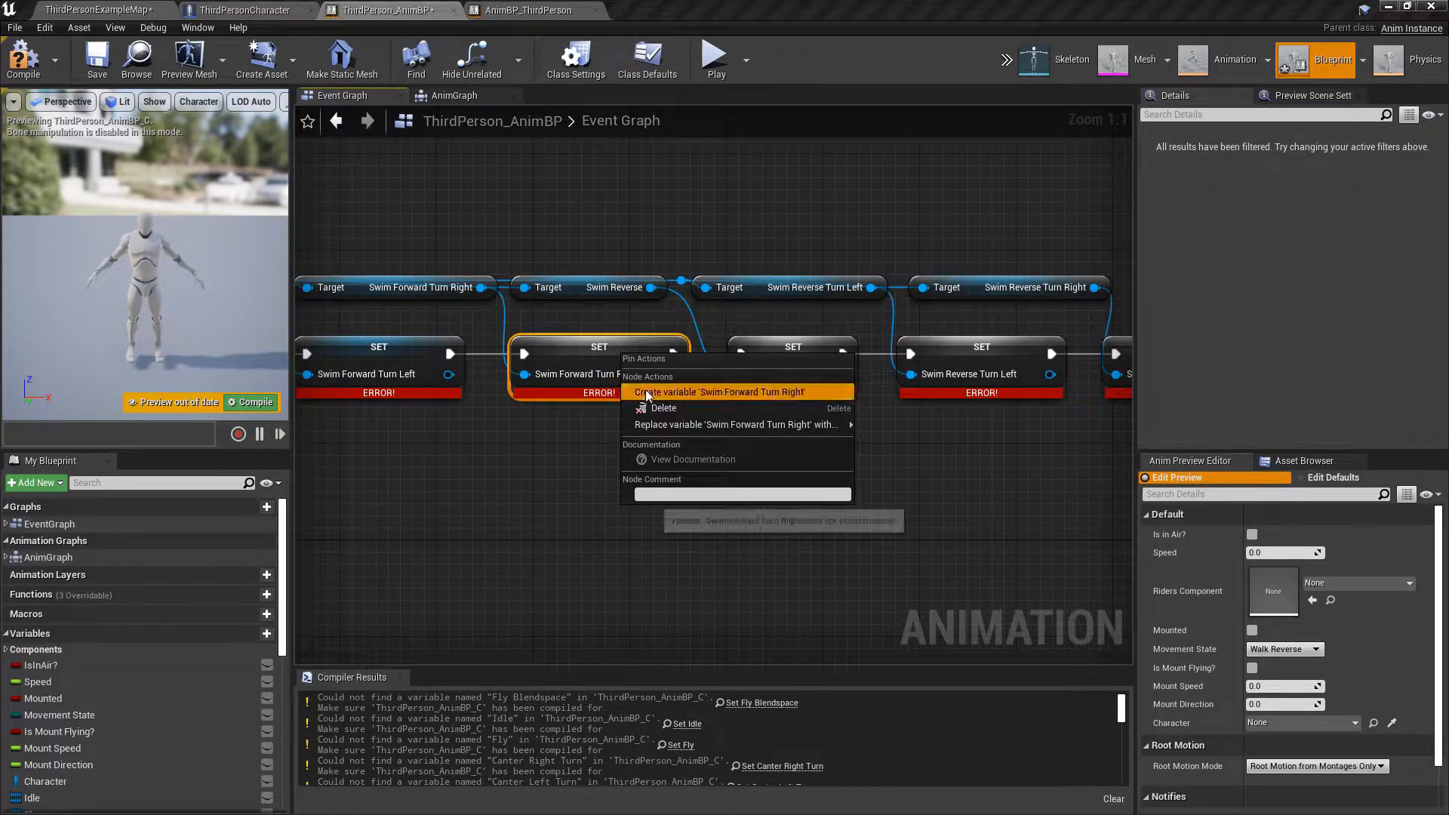
left_click(719, 391)
right_click(755, 351)
left_click(838, 388)
right_click(967, 348)
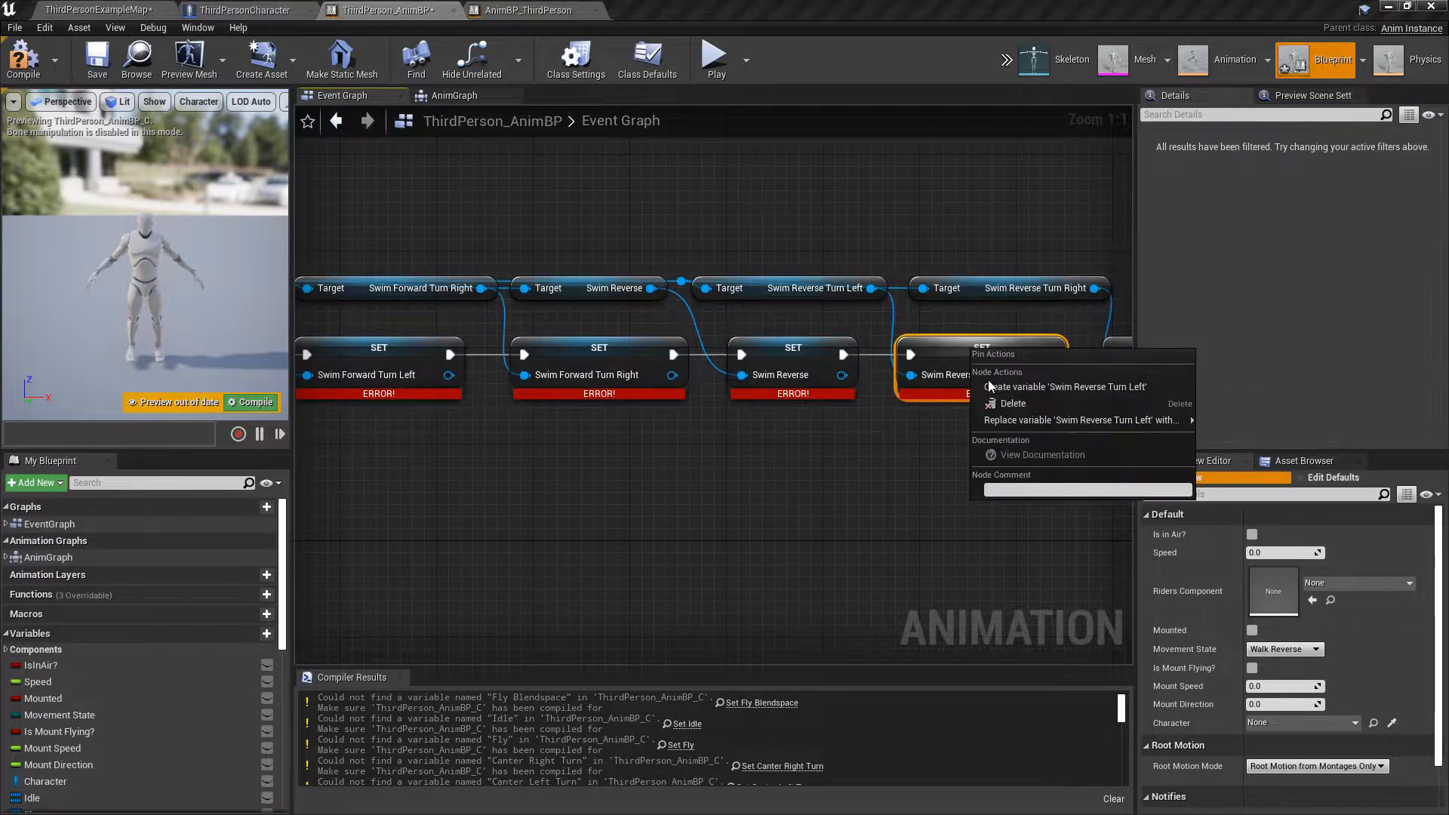
left_click(989, 385)
right_click_drag(989, 385, 586, 396)
right_click(768, 364)
left_click(786, 401)
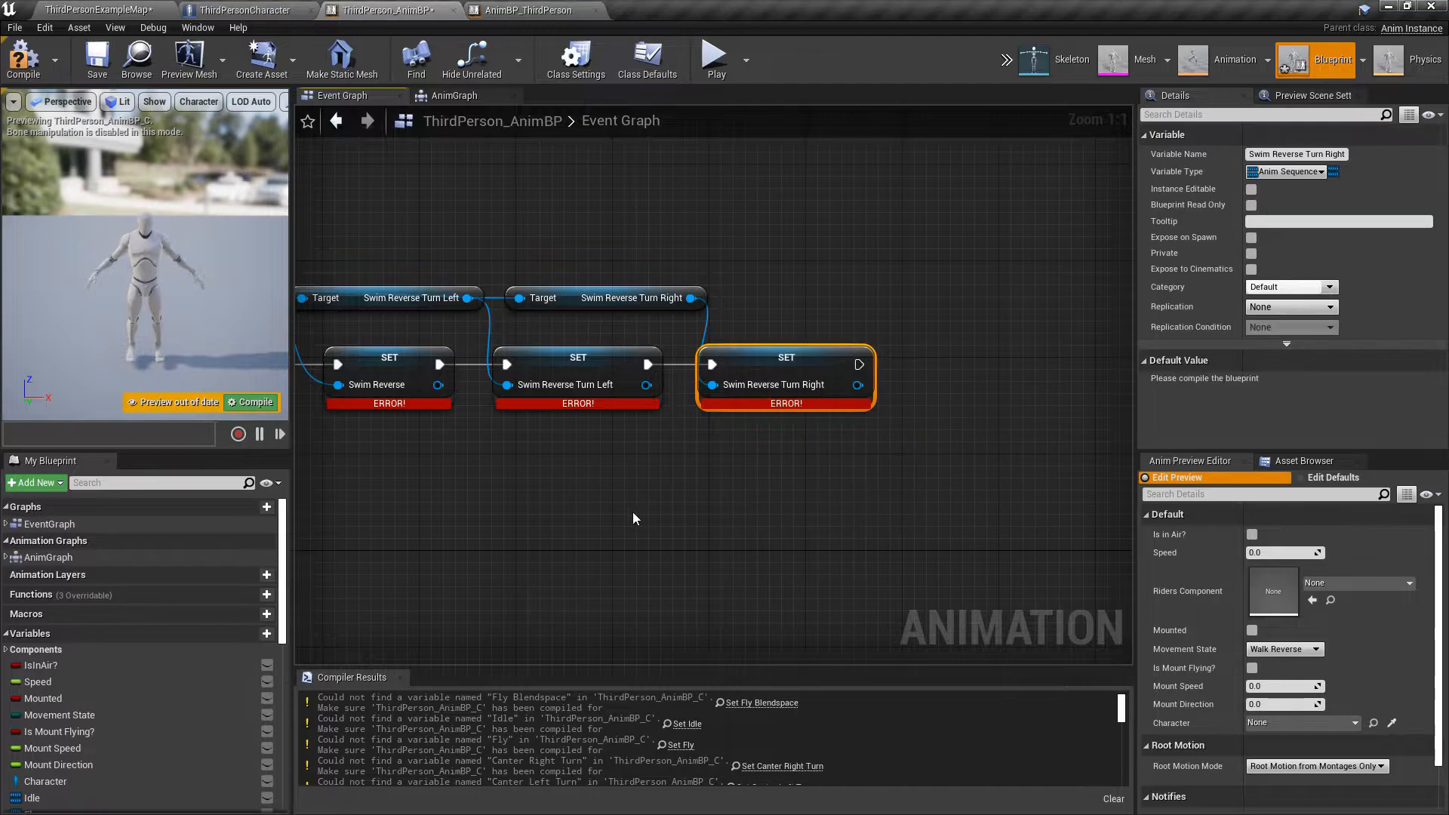
Create the missing variables Rearing, Rearing to Left and Rearing to Right from the SET nodes of the Set Rearing Variables event.
scroll(656, 500, "down", 4)
right_click_drag(350, 482, 1022, 618)
scroll(683, 515, "up", 3)
right_click_drag(682, 521, 606, 602)
scroll(604, 596, "down", 1)
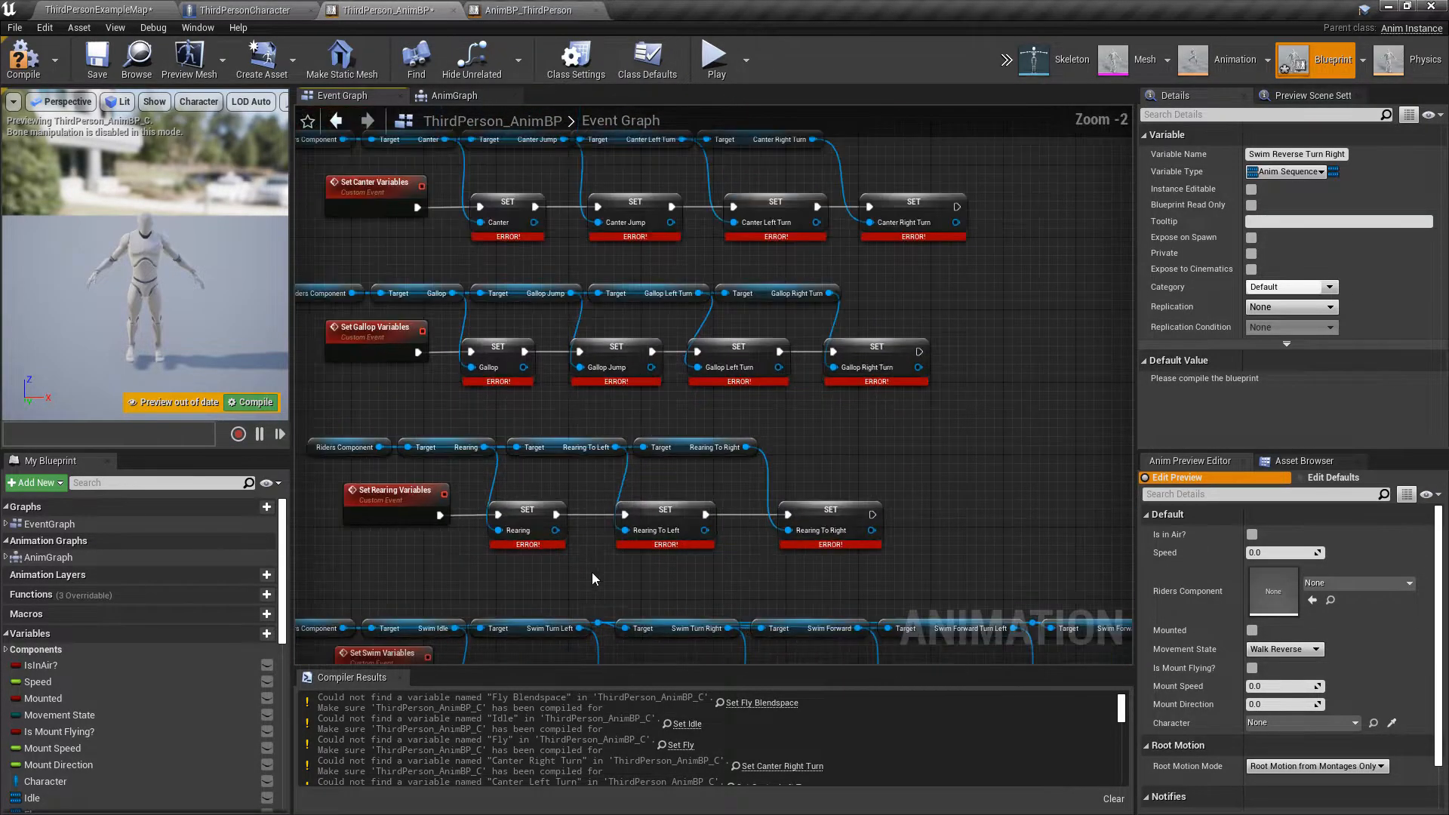
scroll(560, 550, "up", 1)
right_click(531, 495)
left_click(575, 536)
right_click(649, 504)
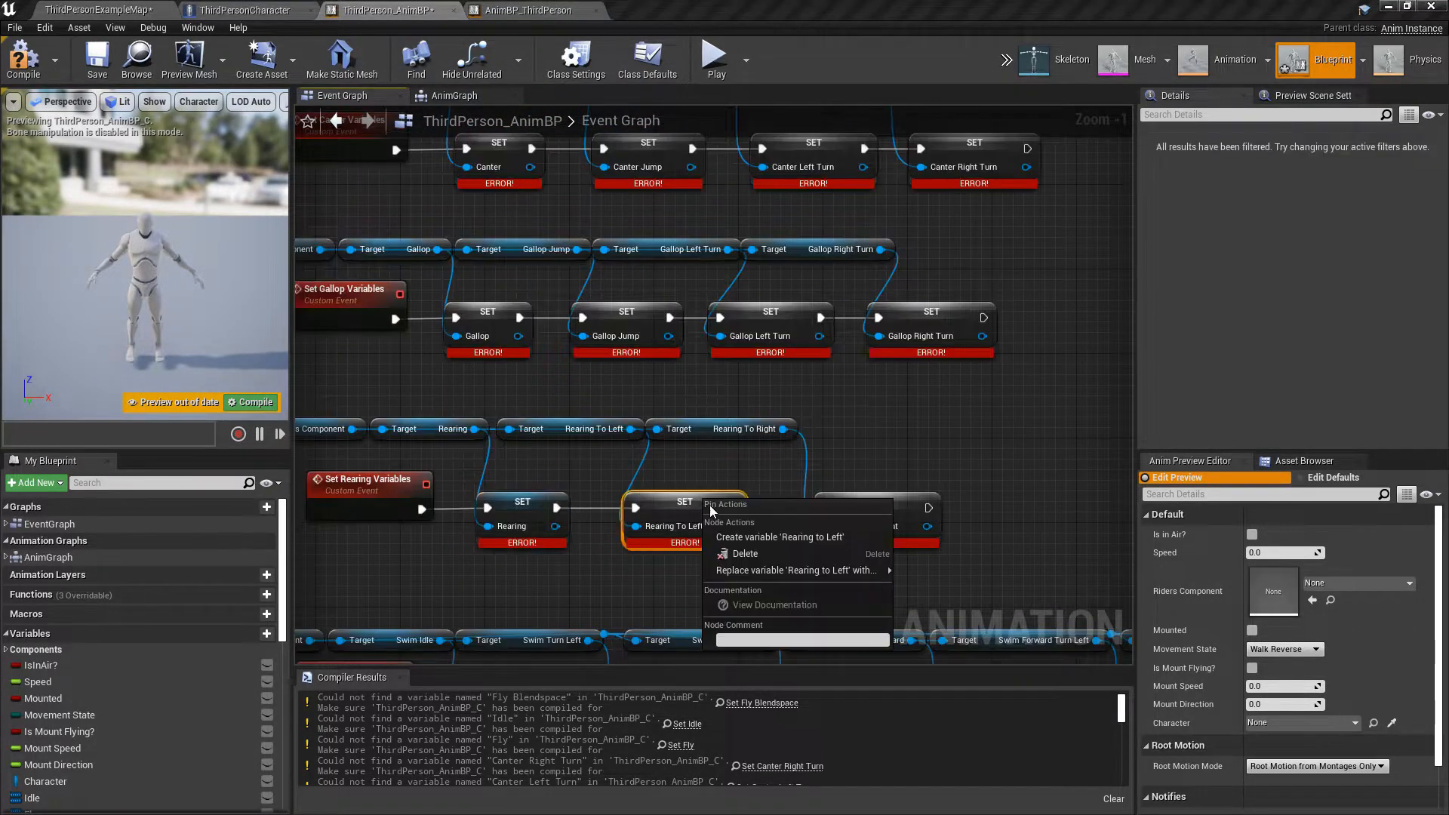
left_click(672, 543)
right_click(868, 506)
left_click(892, 547)
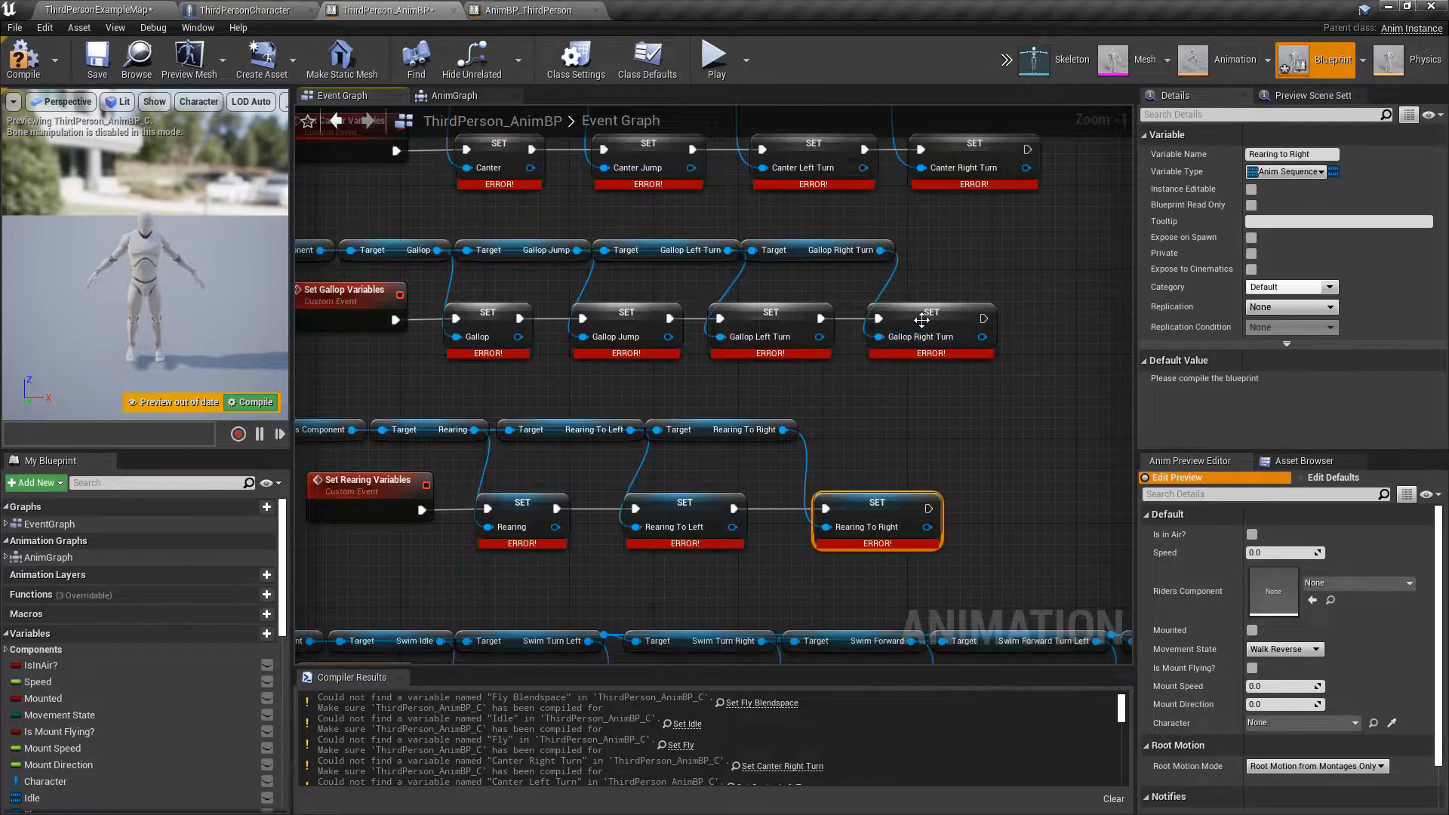
Create the missing variables Gallop Right Turn, Gallop Left Turn, Gallop Jump and Gallop from the Set Gallop Variables event's SET nodes.
right_click(928, 315)
left_click(953, 356)
right_click(791, 313)
left_click(814, 350)
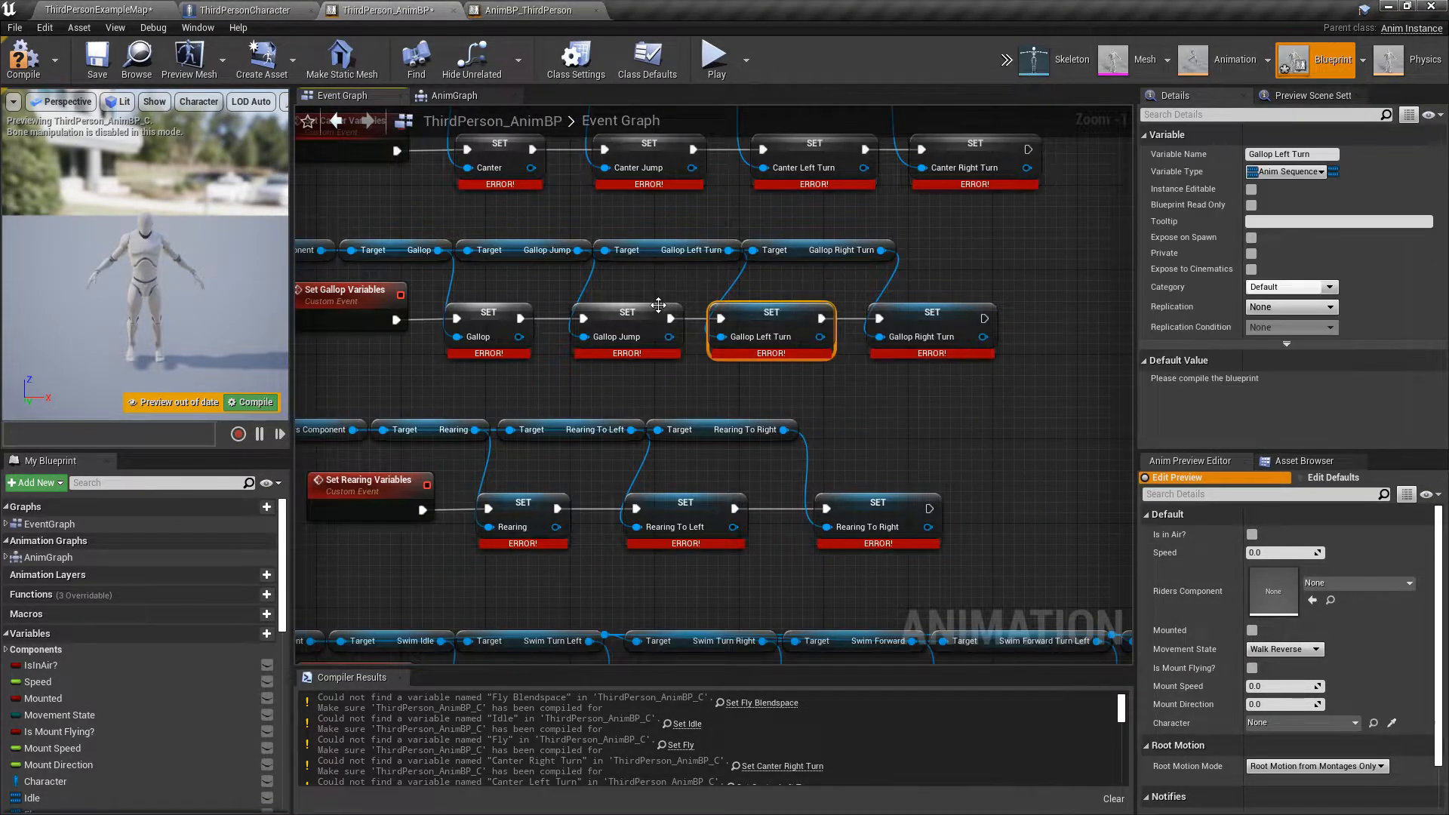
right_click(655, 317)
left_click(679, 352)
right_click(495, 311)
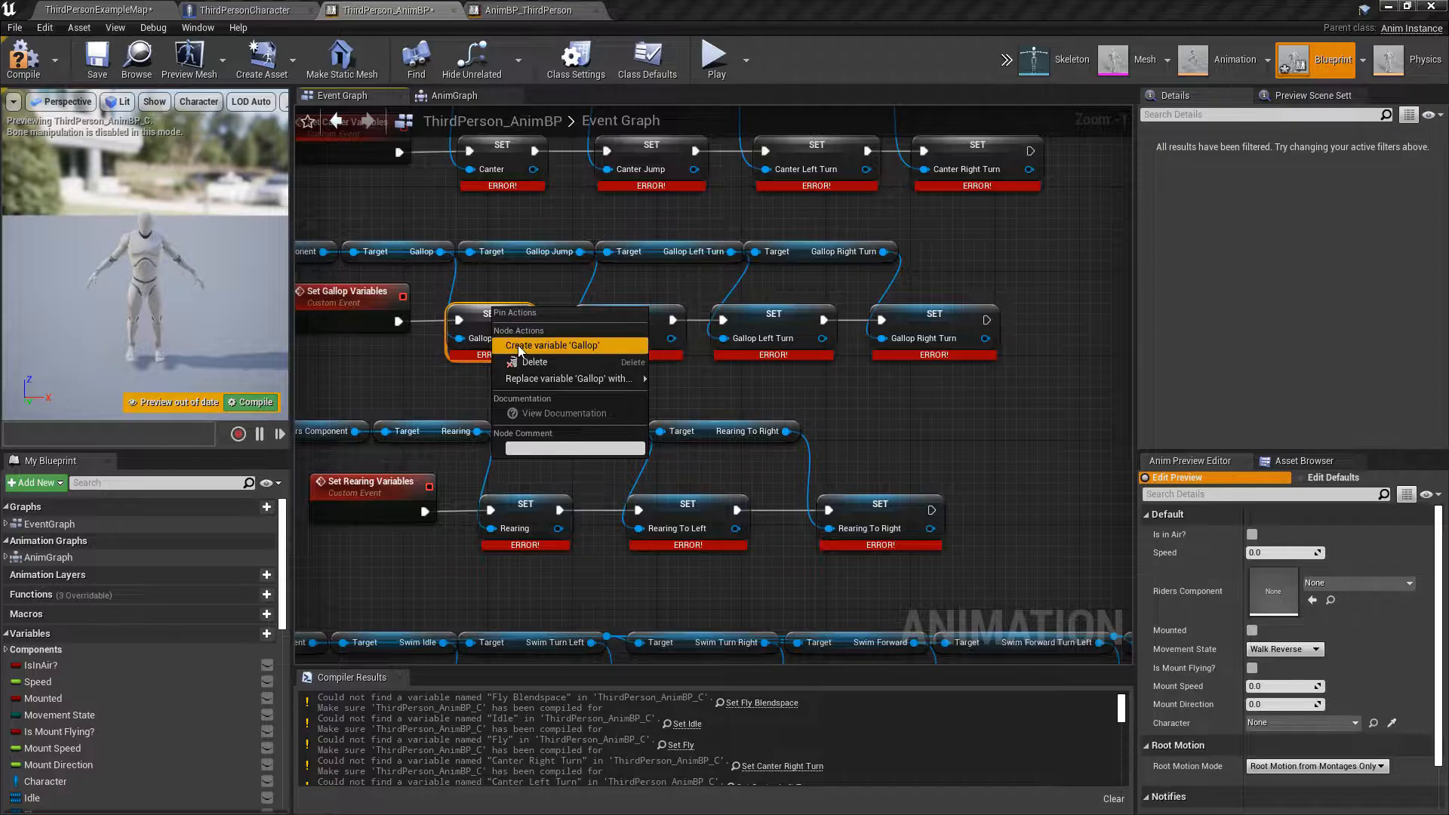
left_click(518, 345)
Create the missing variables Canter, Canter Jump, Canter Left Turn and Canter Right Turn from the Set Canter Variables event's SET nodes.
right_click_drag(596, 243, 576, 379)
right_click(492, 287)
left_click(518, 324)
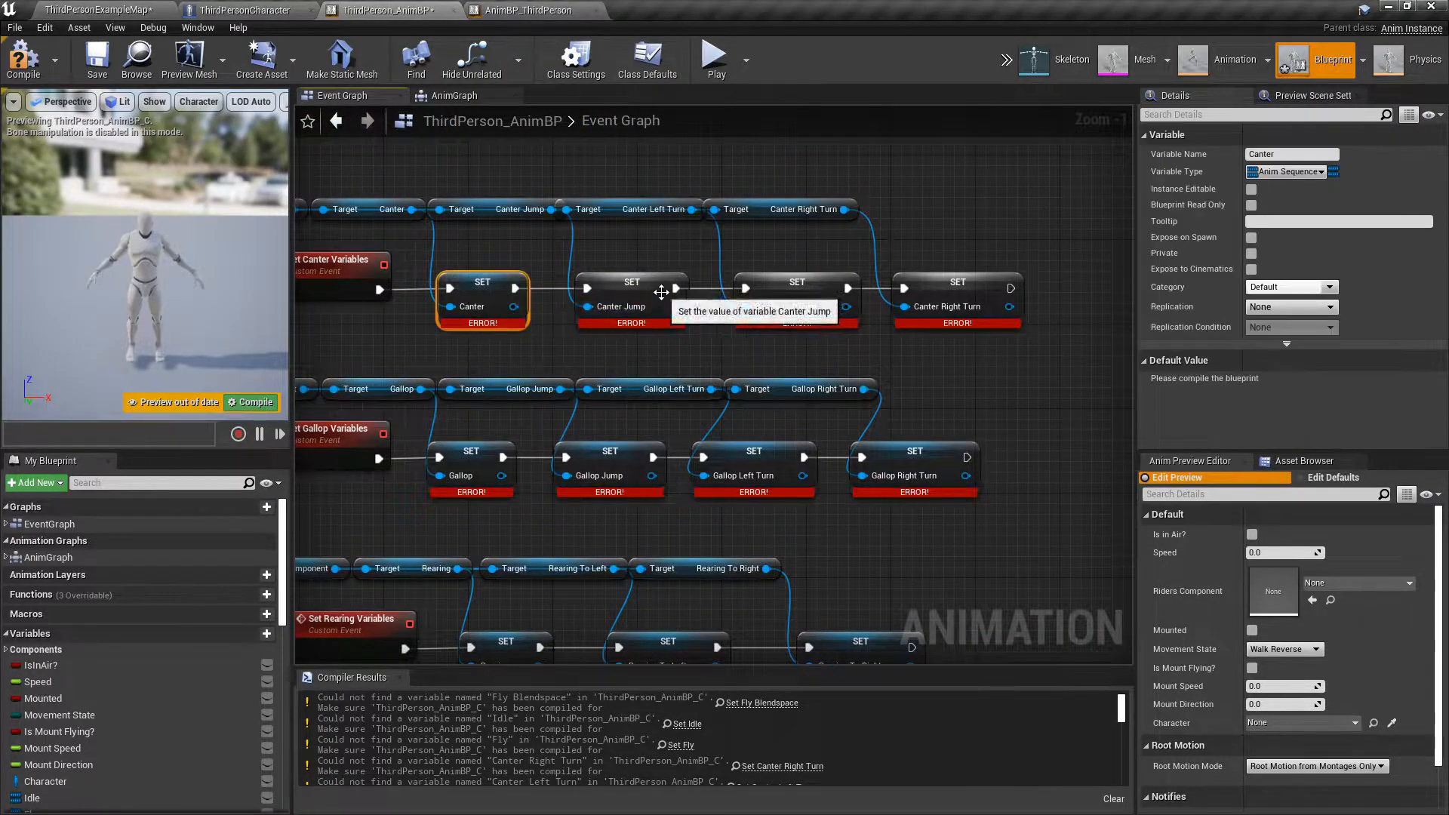
right_click(663, 292)
left_click(687, 326)
right_click(792, 294)
left_click(816, 330)
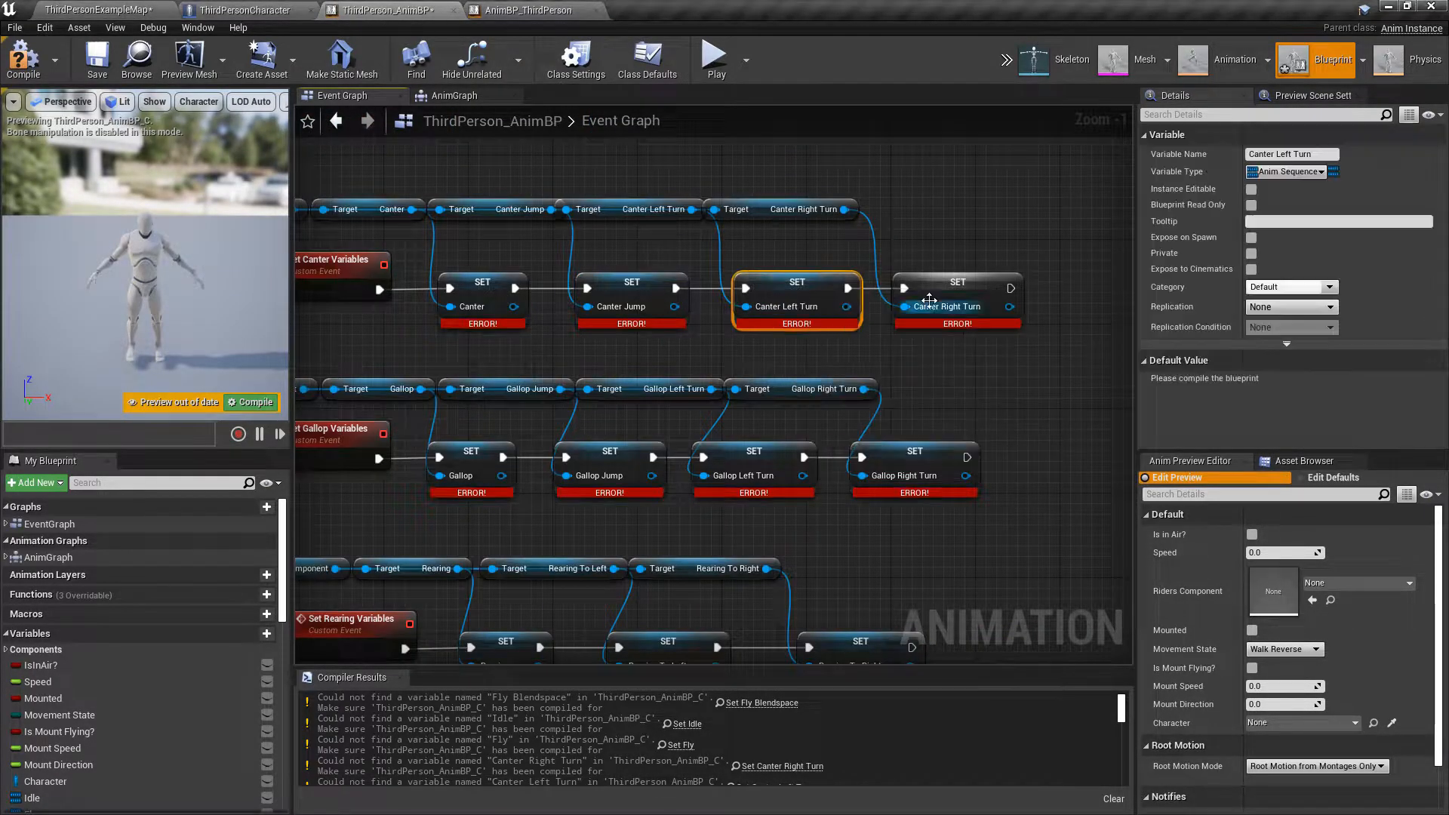
right_click(953, 296)
left_click(972, 339)
Compile the ThirdPerson_AnimBP blueprint and check the rows of nodes in its event graph.
scroll(846, 370, "down", 4)
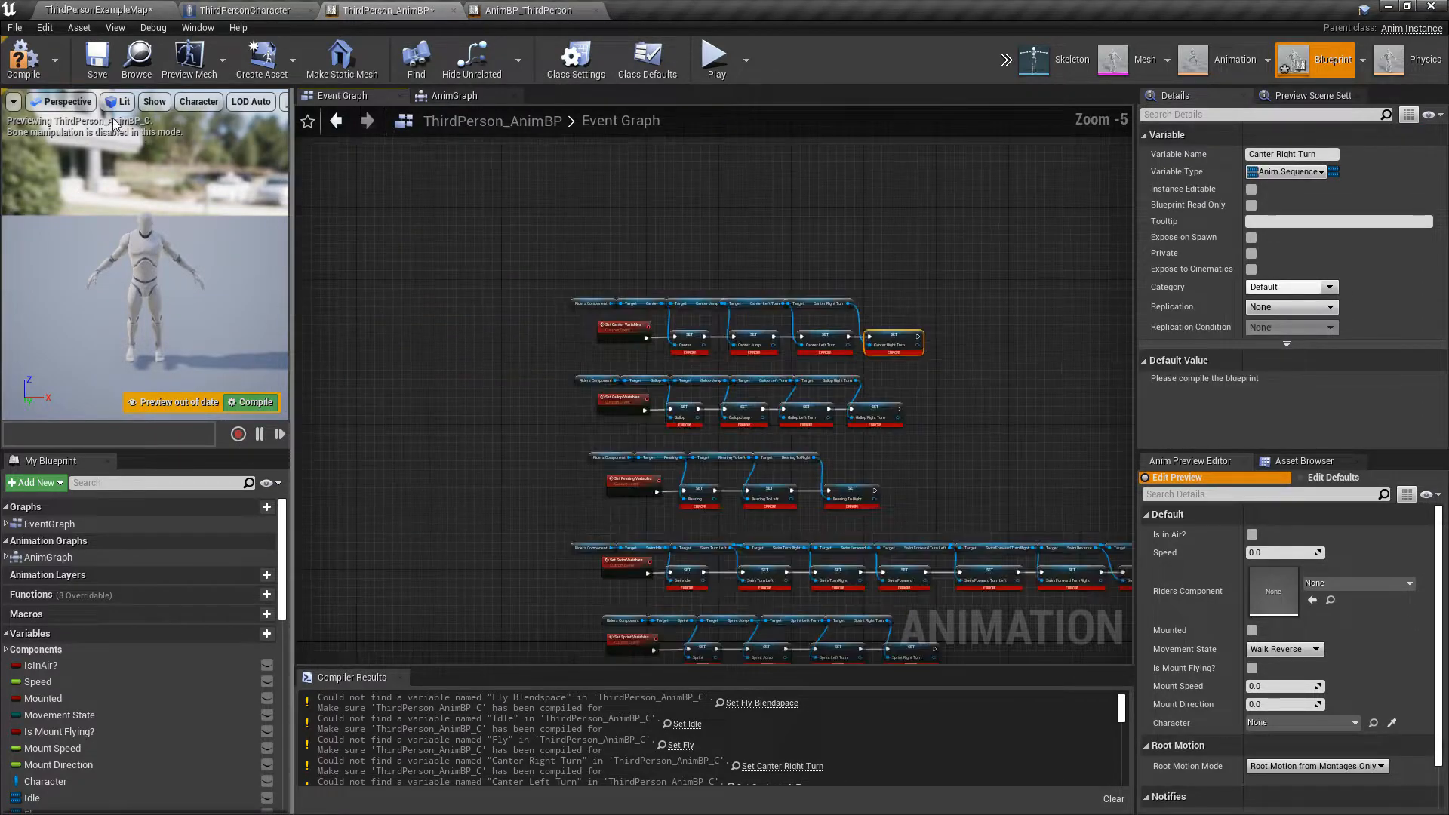
left_click(37, 62)
right_click_drag(498, 556, 352, 150)
scroll(437, 312, "down", 3)
right_click_drag(421, 371, 462, 466)
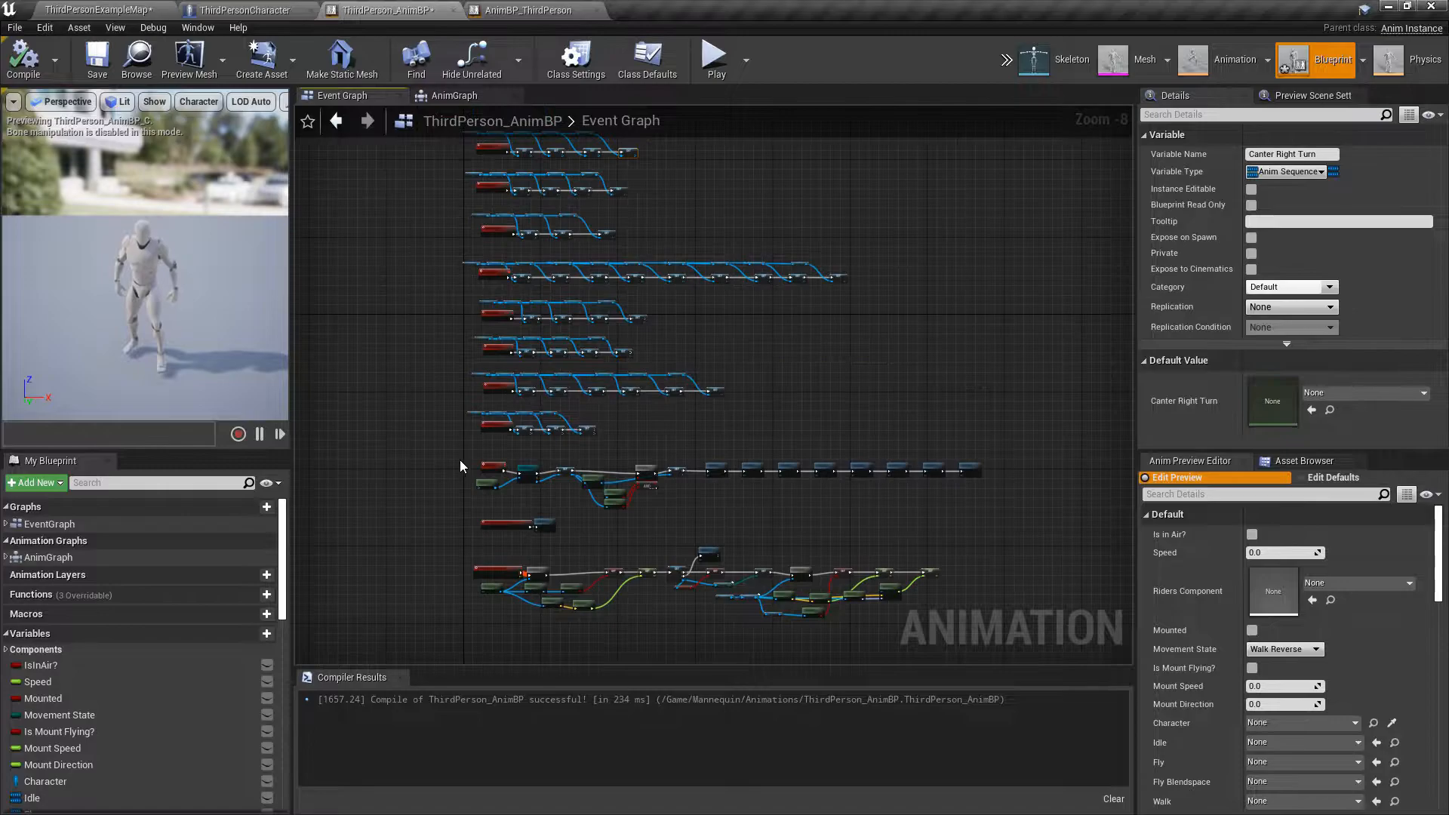
scroll(458, 435, "down", 1)
scroll(455, 385, "up", 2)
right_click_drag(463, 286, 441, 498)
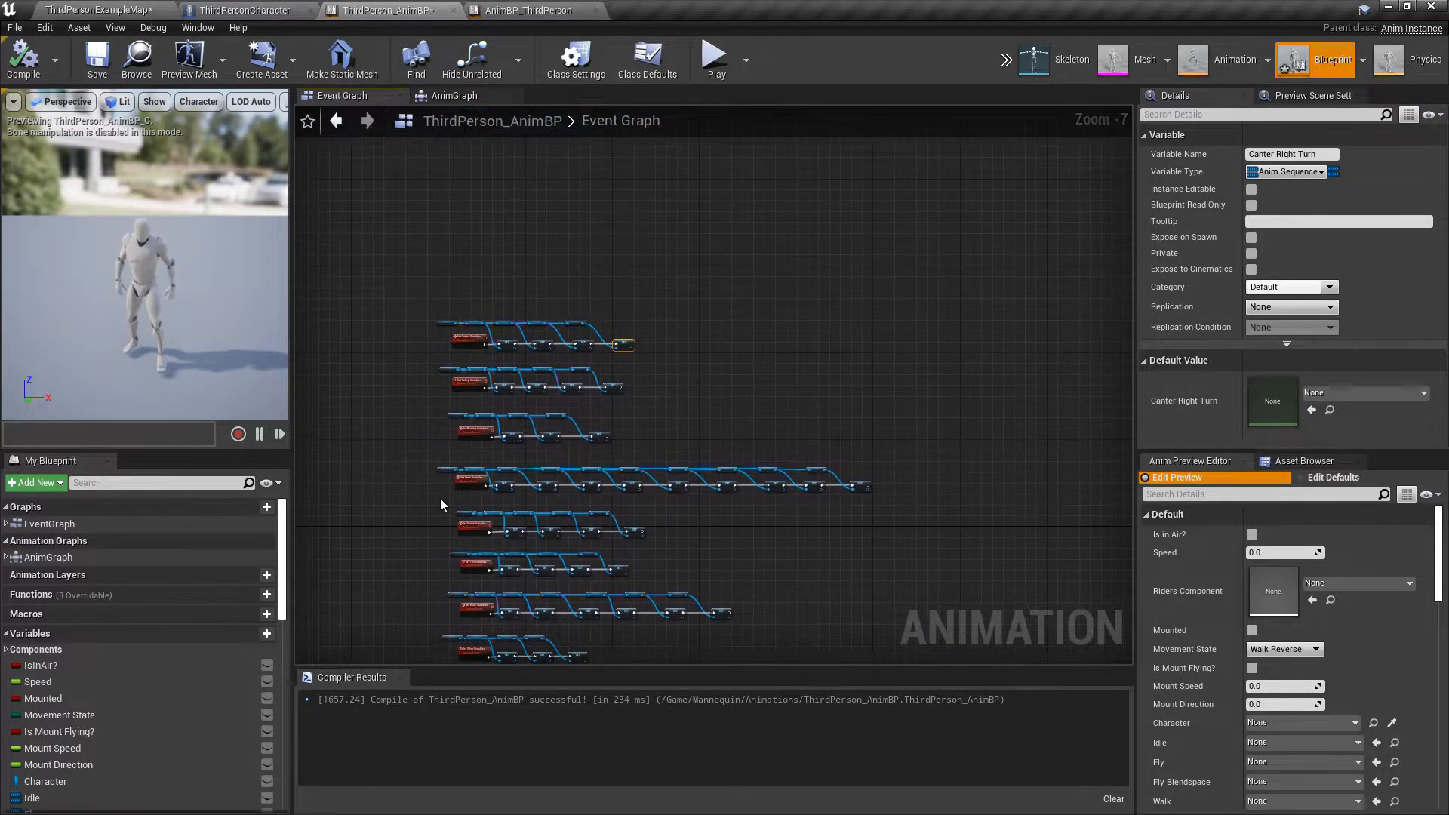
scroll(445, 300, "up", 2)
Examine the AnimGraph and Default state machine of AnimBP_ThirdPerson for comparison with ThirdPerson_AnimBP.
left_click(470, 97)
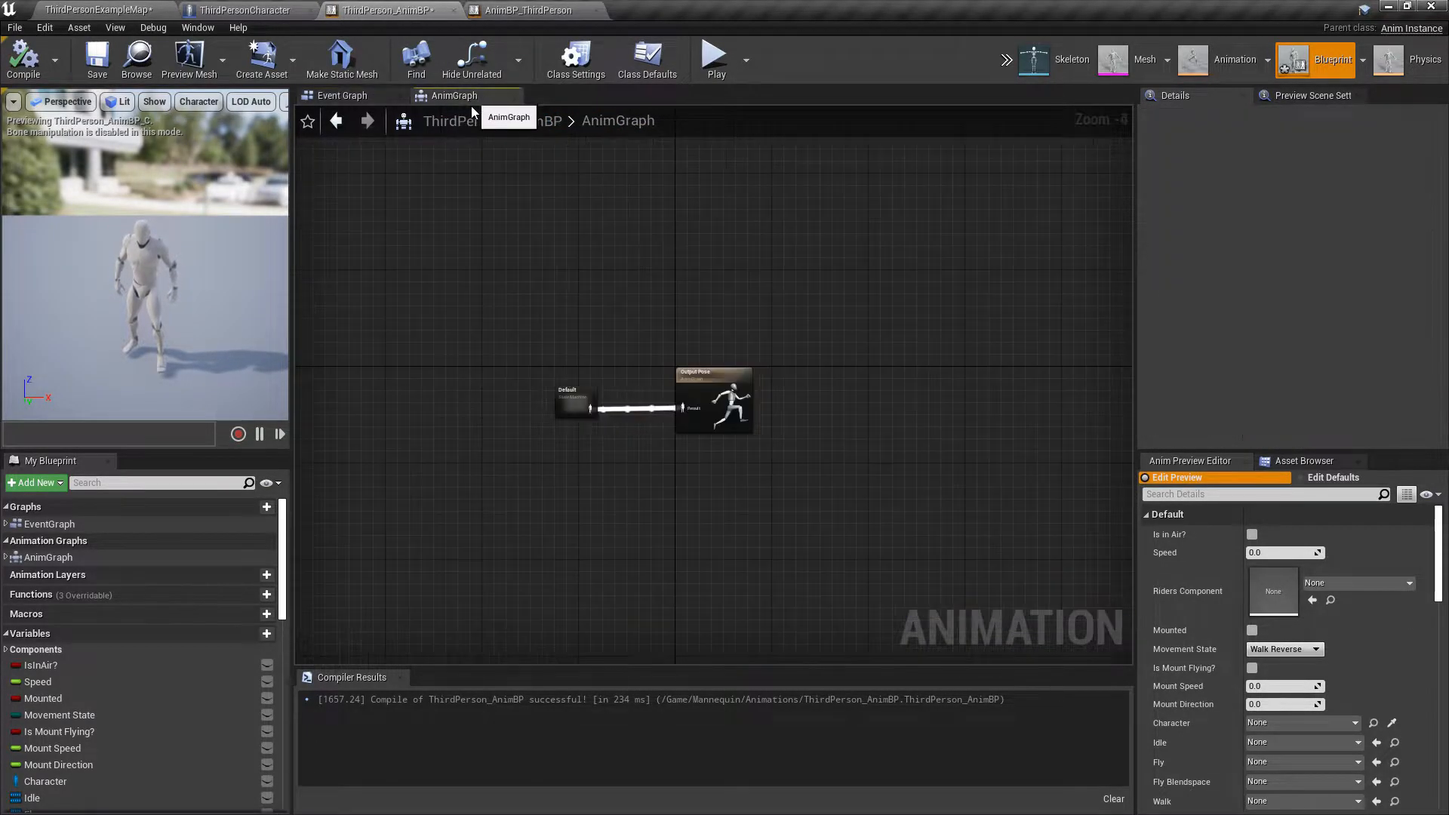
left_click(528, 10)
scroll(535, 373, "down", 3)
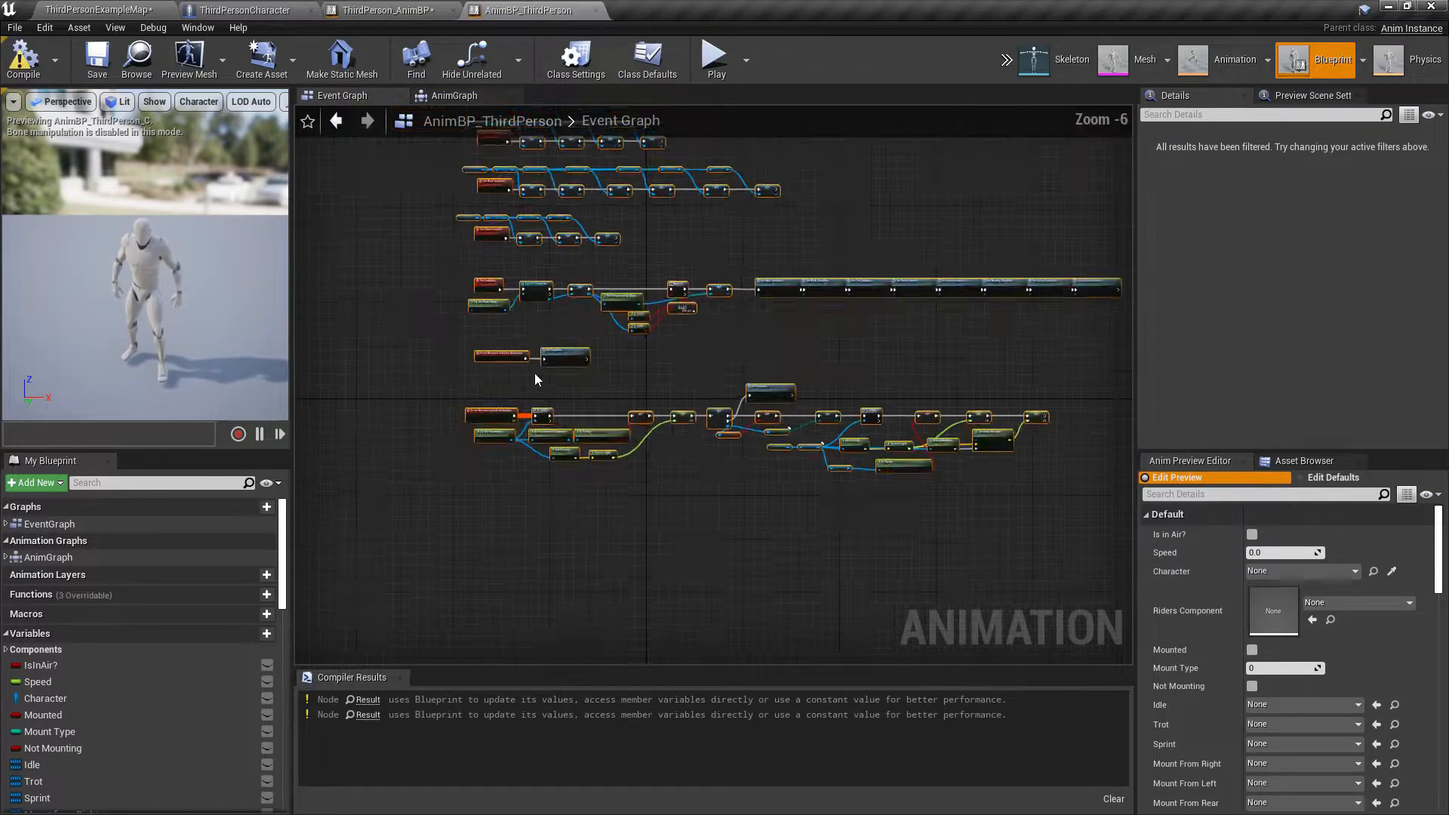
left_click(453, 96)
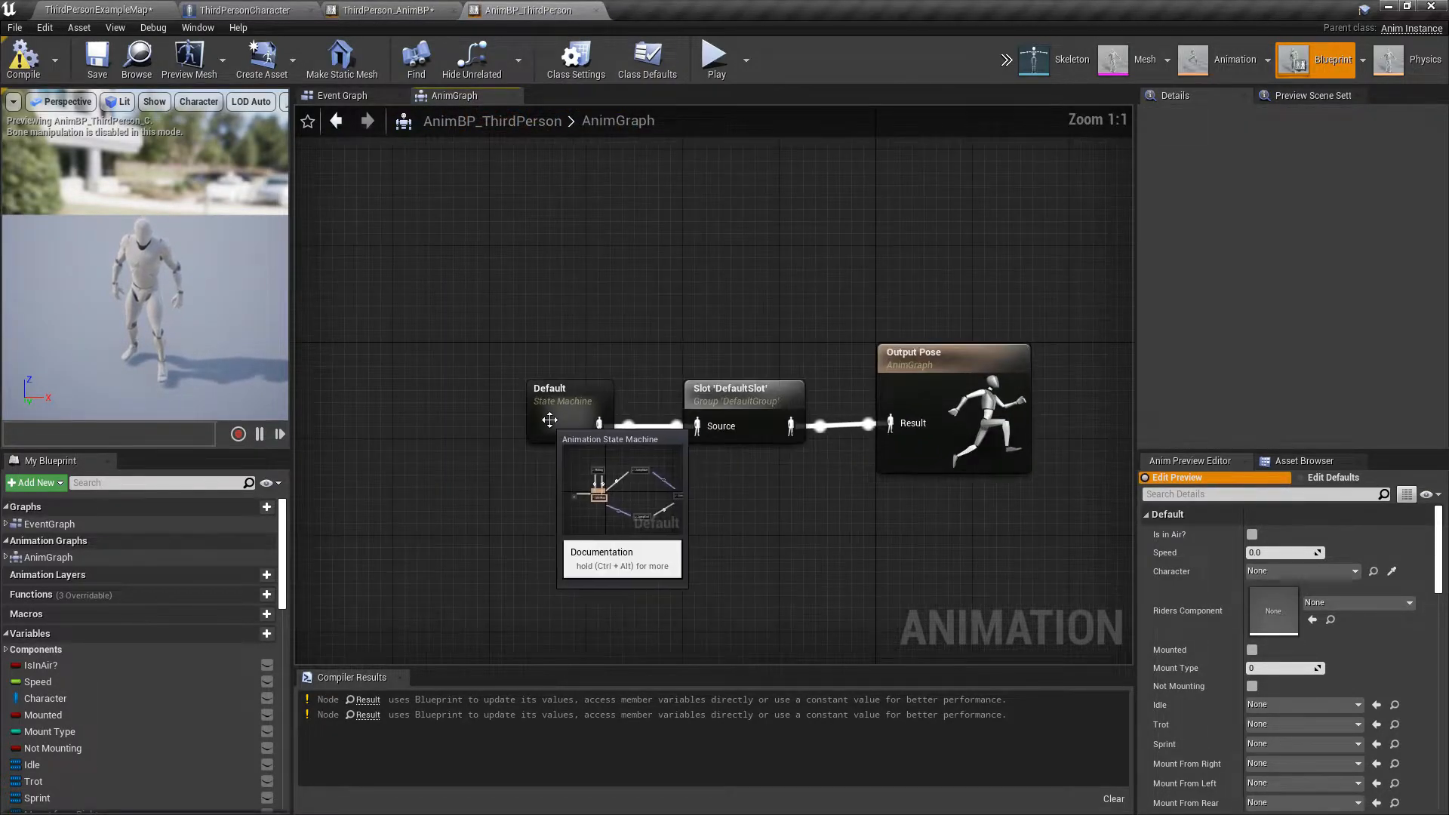
double_click(560, 417)
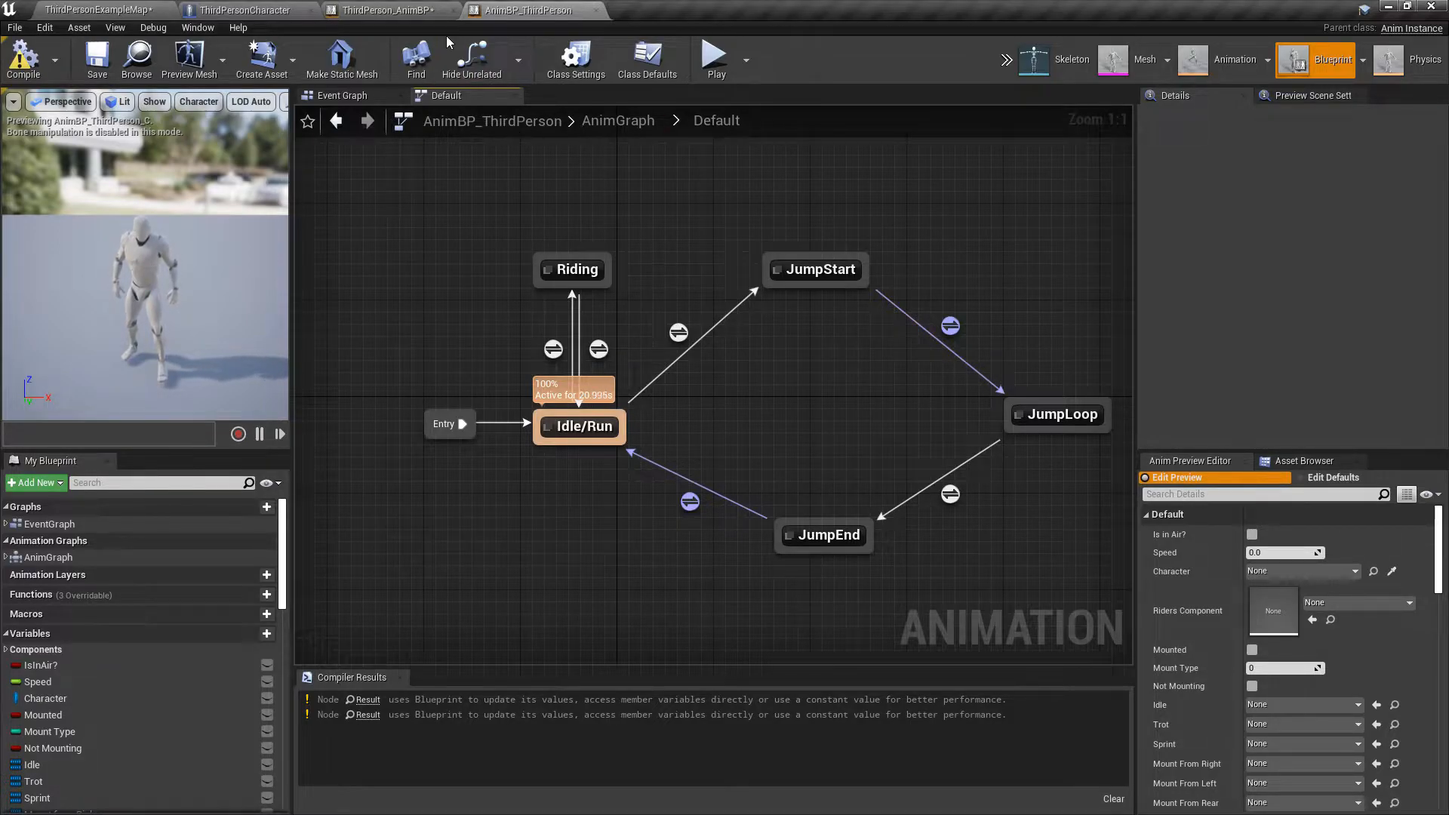
left_click(423, 9)
left_click(526, 10)
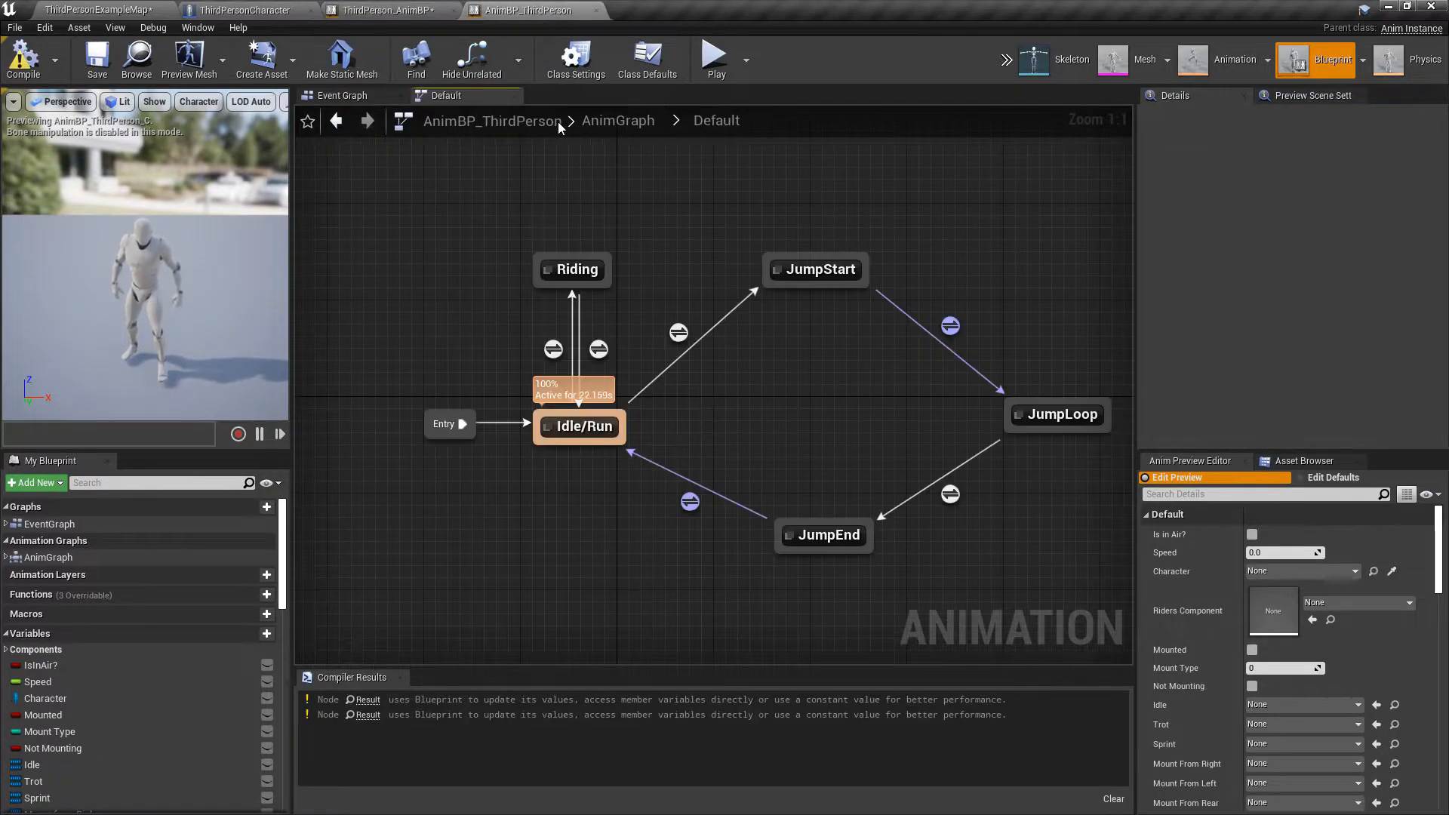
Copy the DefaultSlot node from AnimBP_ThirdPerson's AnimGraph into ThirdPerson_AnimBP, wire it between the Default state machine and Output Pose, and compile.
left_click(617, 122)
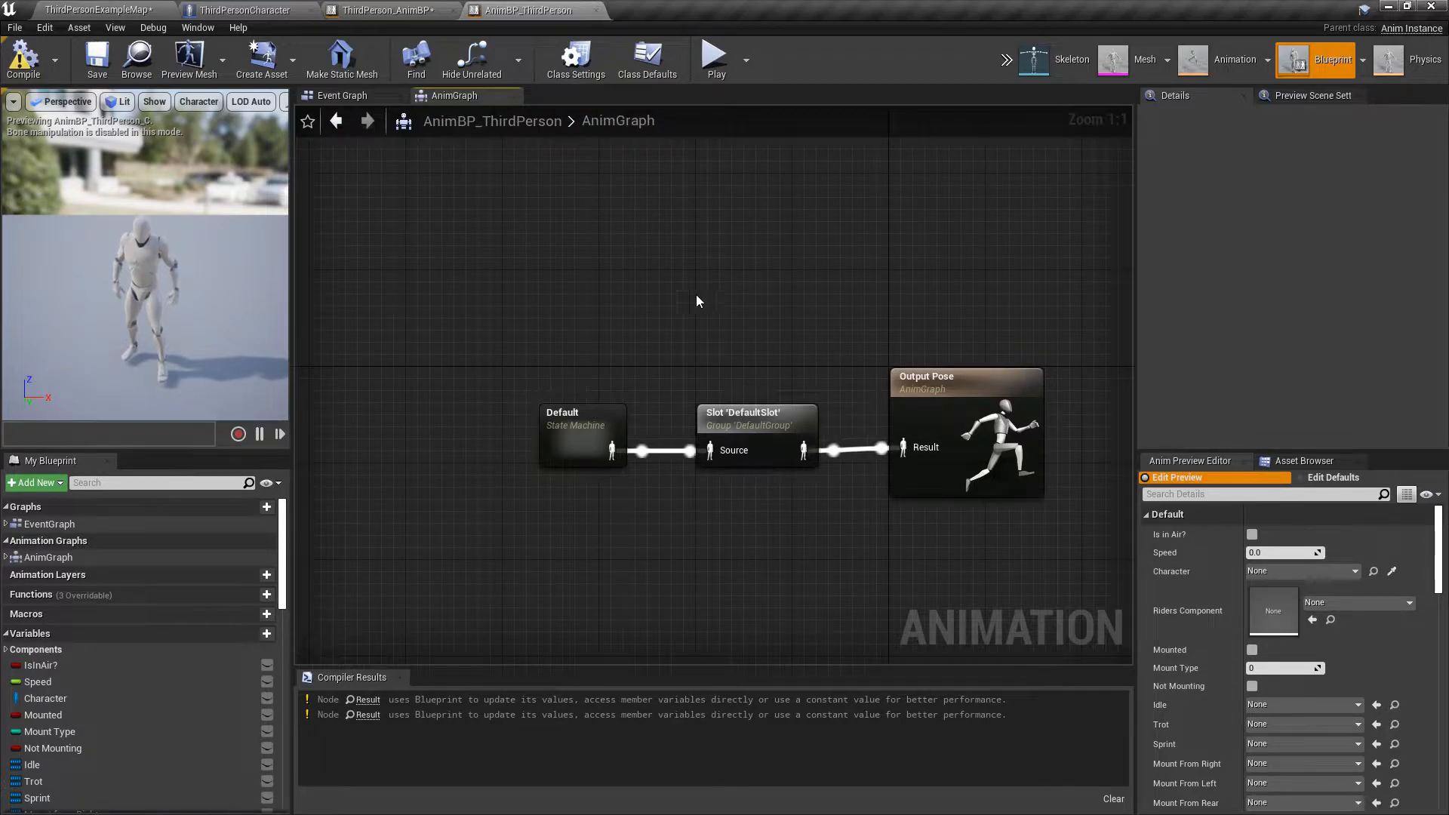
left_click_drag(839, 538, 823, 497)
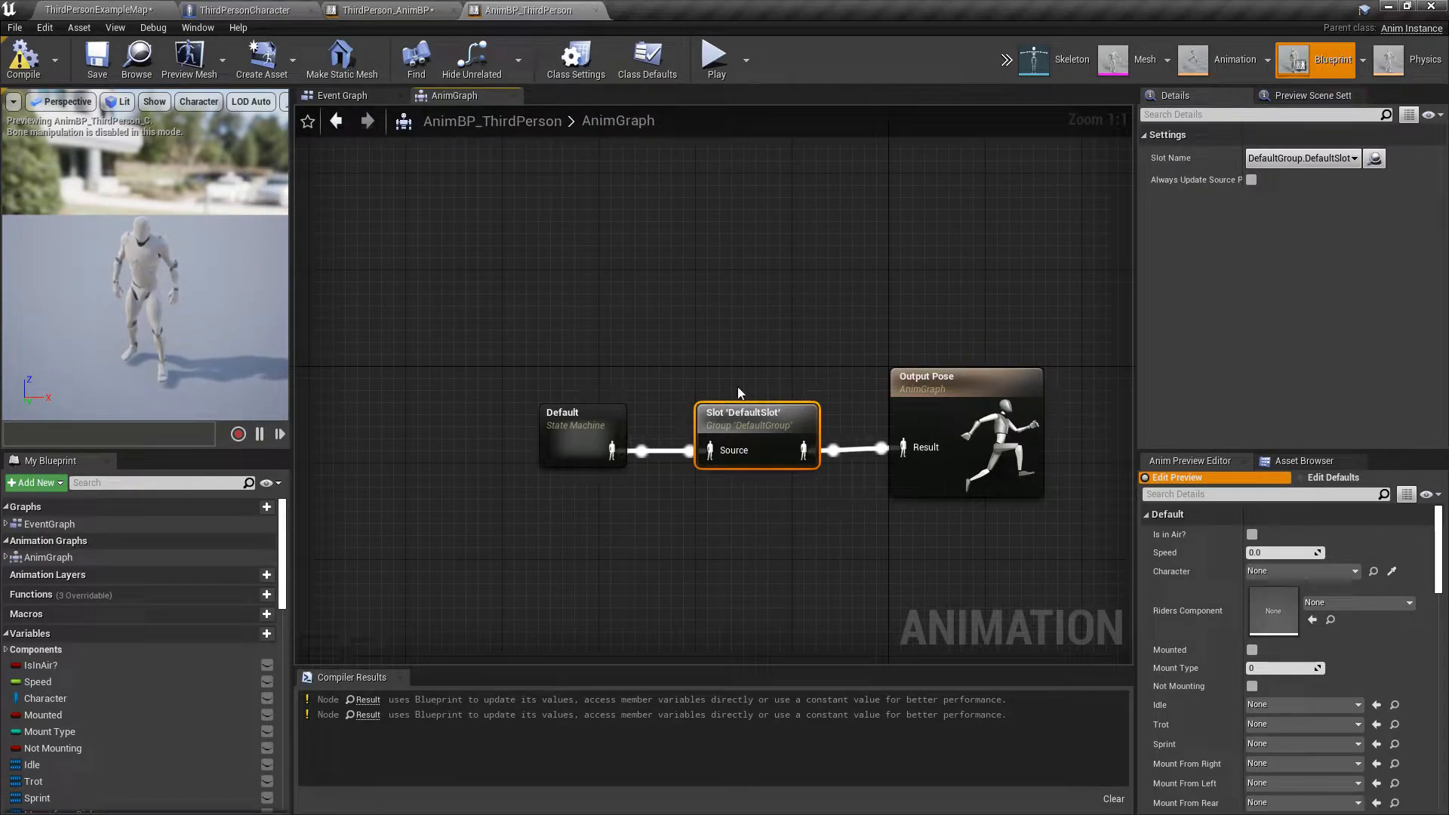
left_click(387, 10)
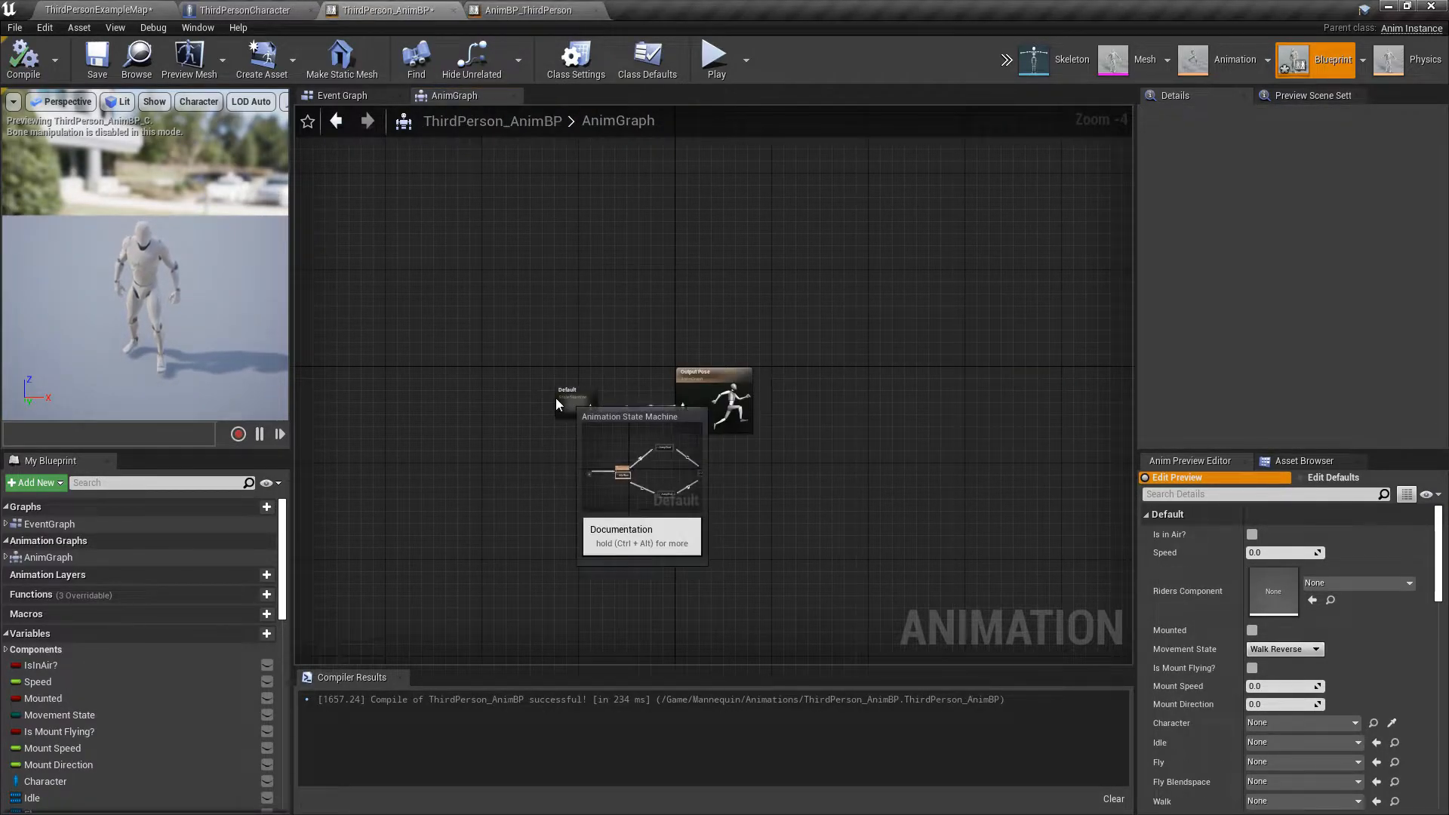
scroll(556, 404, "up", 2)
key("ctrl+v")
scroll(492, 410, "up", 1)
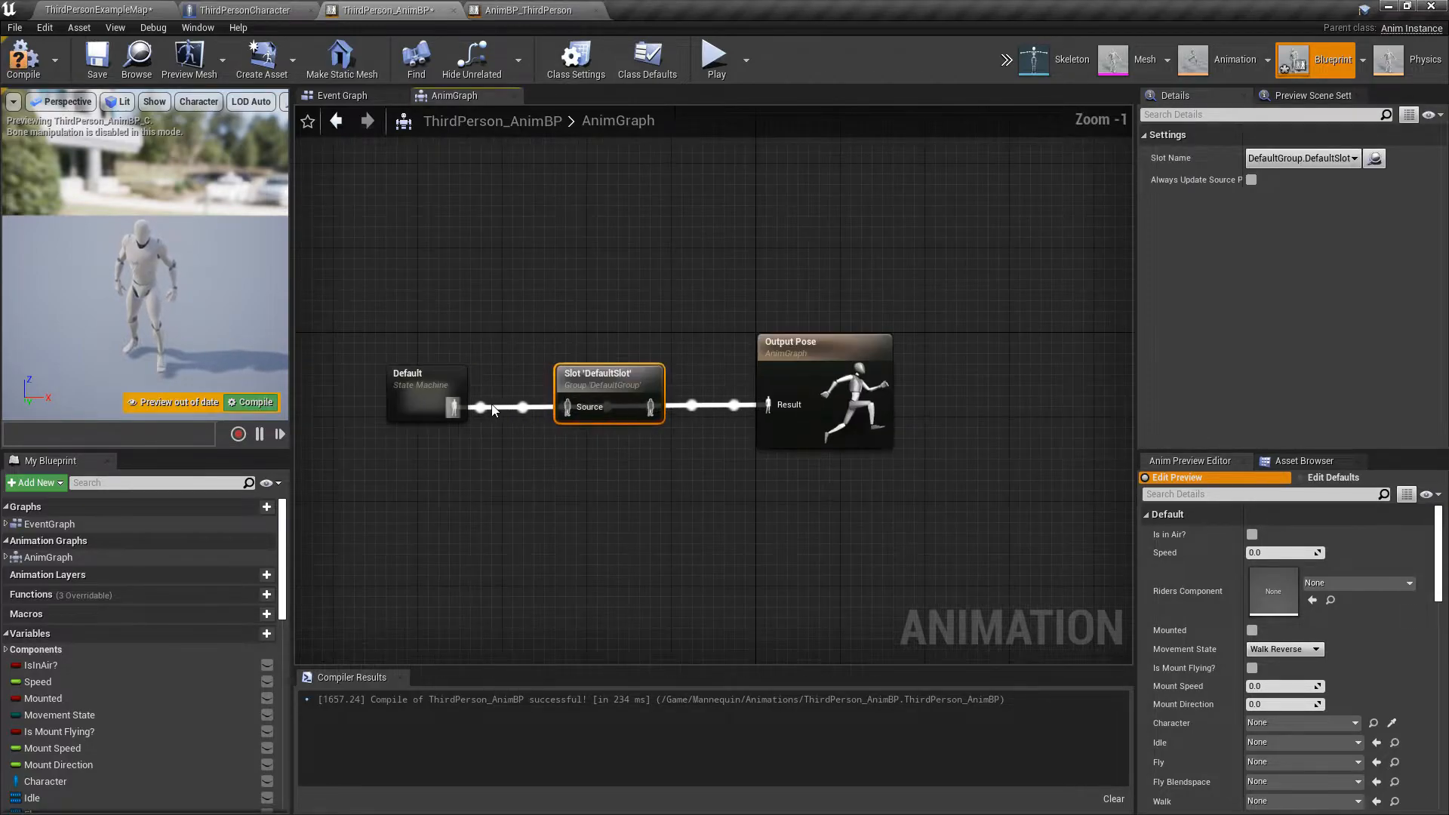
left_click_drag(454, 408, 512, 420)
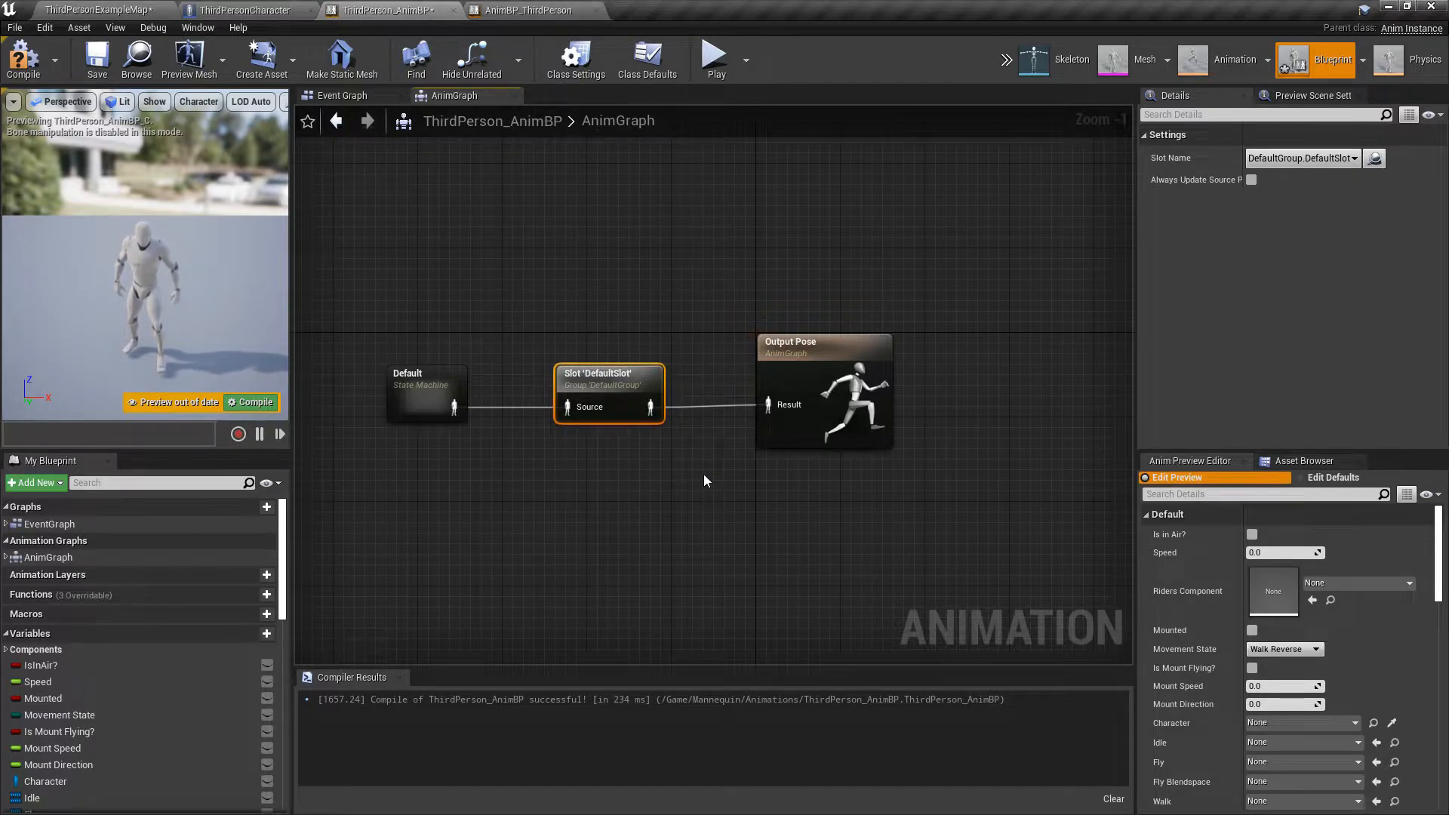
left_click_drag(661, 513, 681, 510)
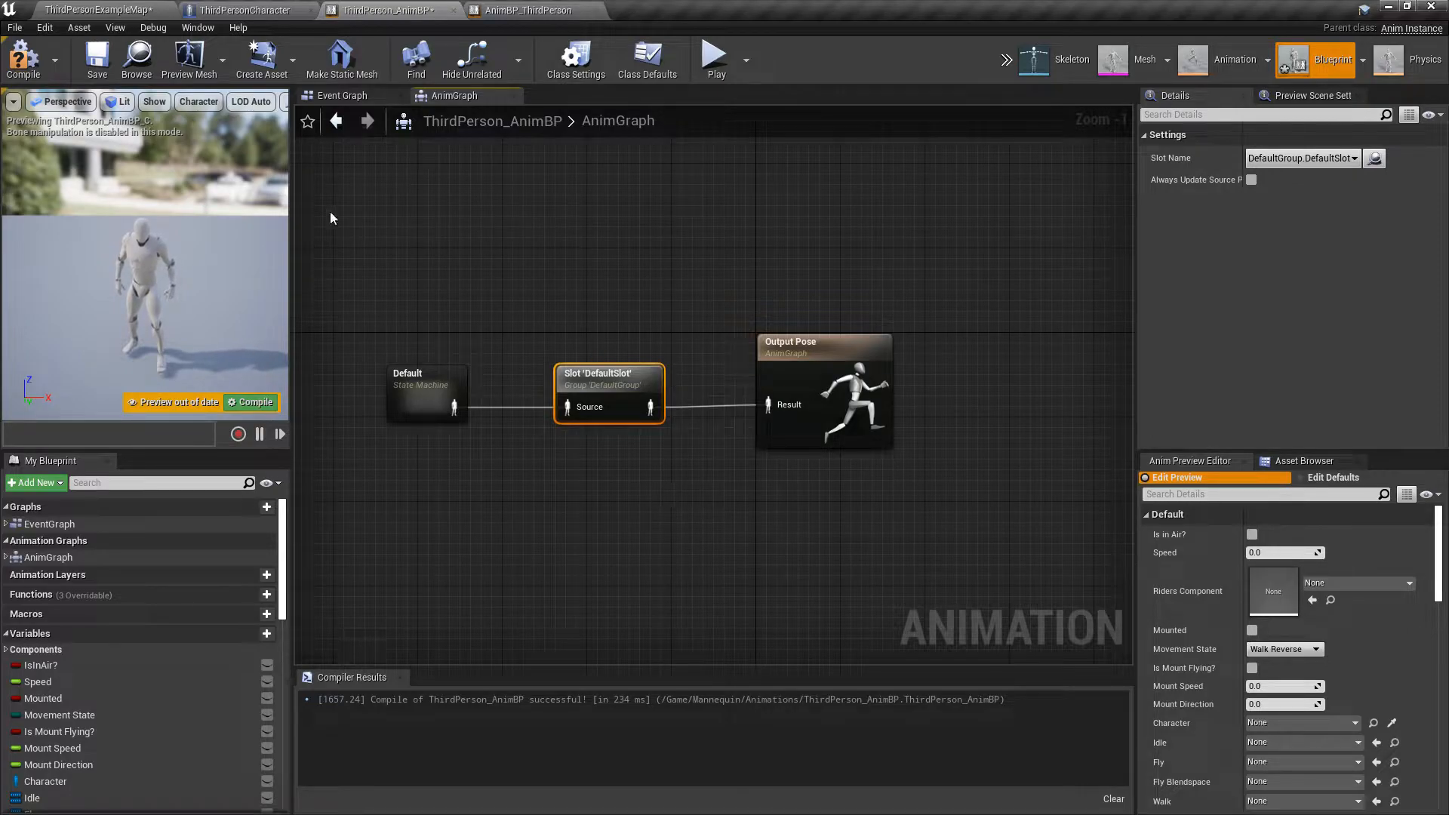
left_click(23, 59)
Copy the Riding state from AnimBP_ThirdPerson into ThirdPerson_AnimBP's Default state machine and add transitions both ways between it and Idle/Run.
double_click(411, 388)
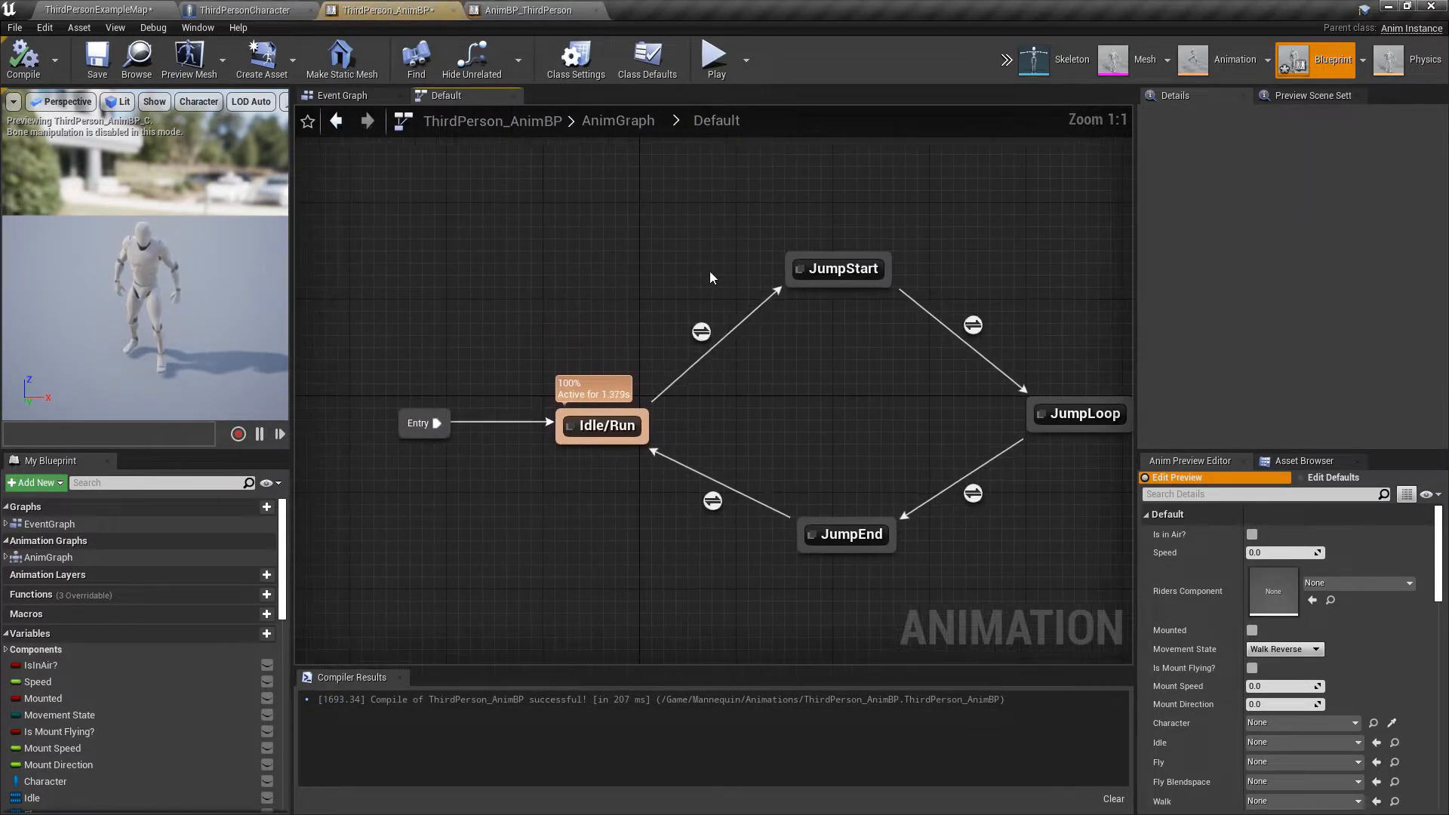
right_click_drag(710, 270, 537, 260)
left_click_drag(544, 210, 937, 529)
left_click(527, 10)
right_click_drag(559, 249, 571, 326)
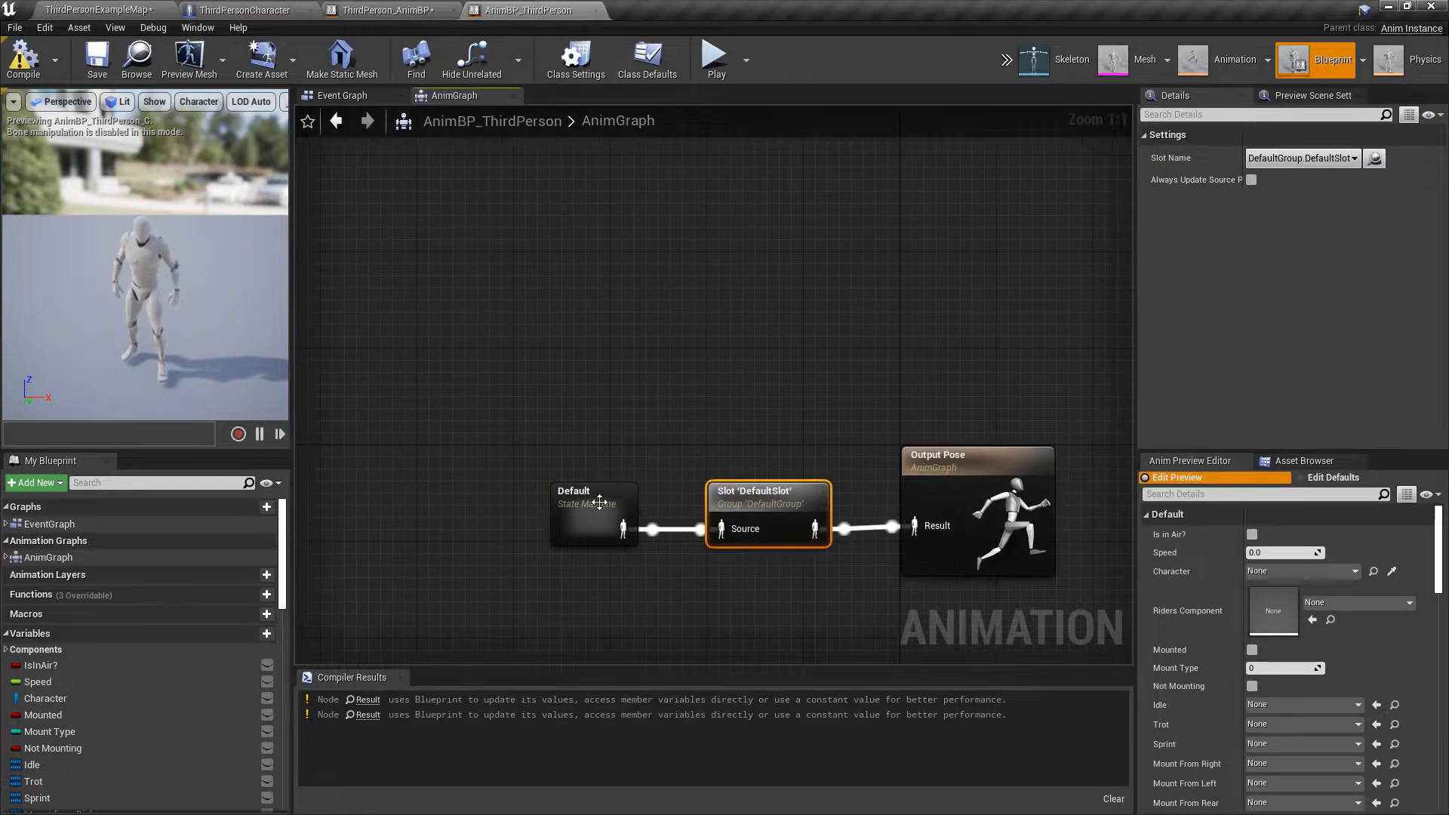
double_click(599, 502)
left_click_drag(500, 222, 643, 318)
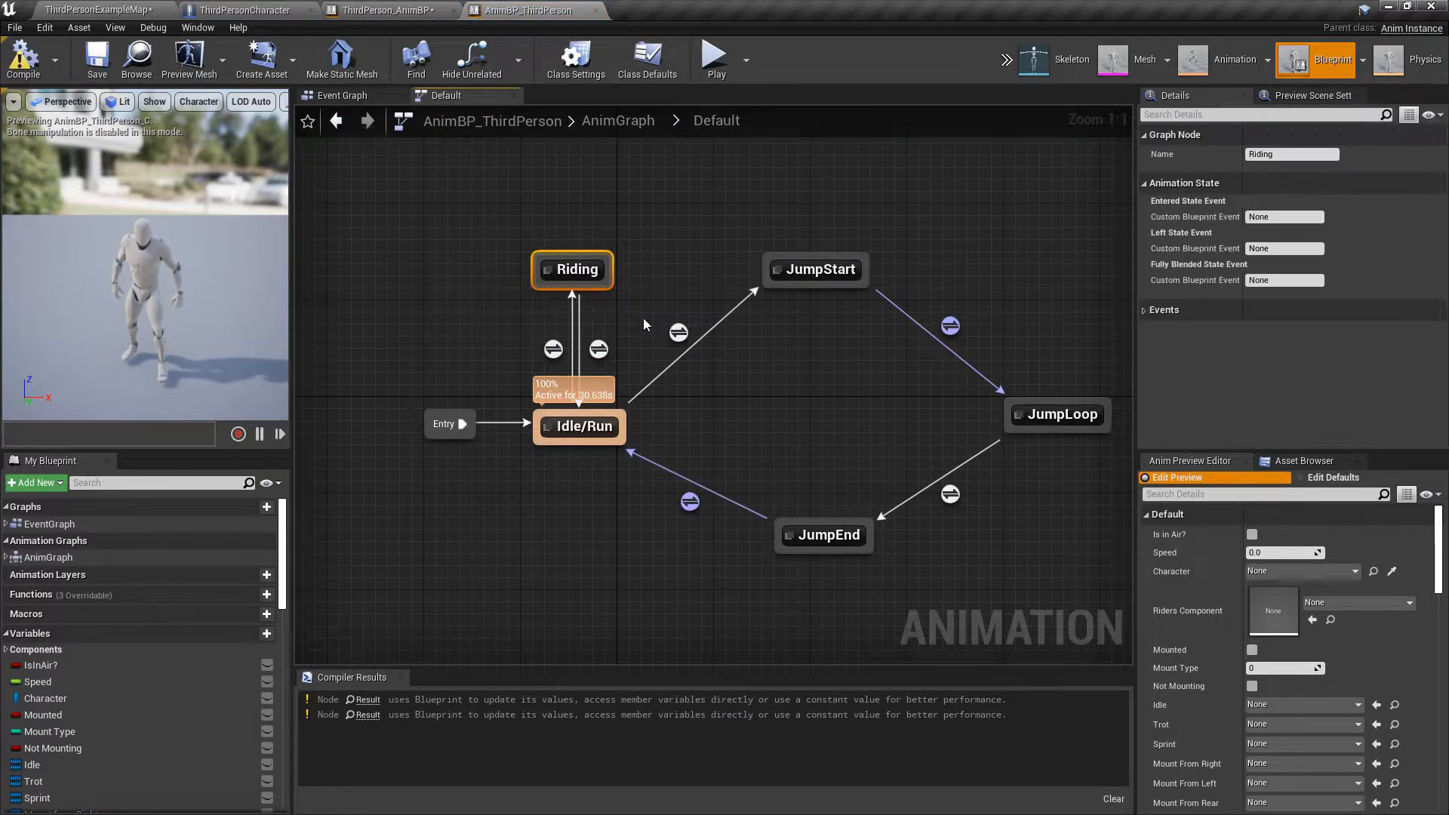
left_click(388, 10)
right_click_drag(487, 199, 661, 337)
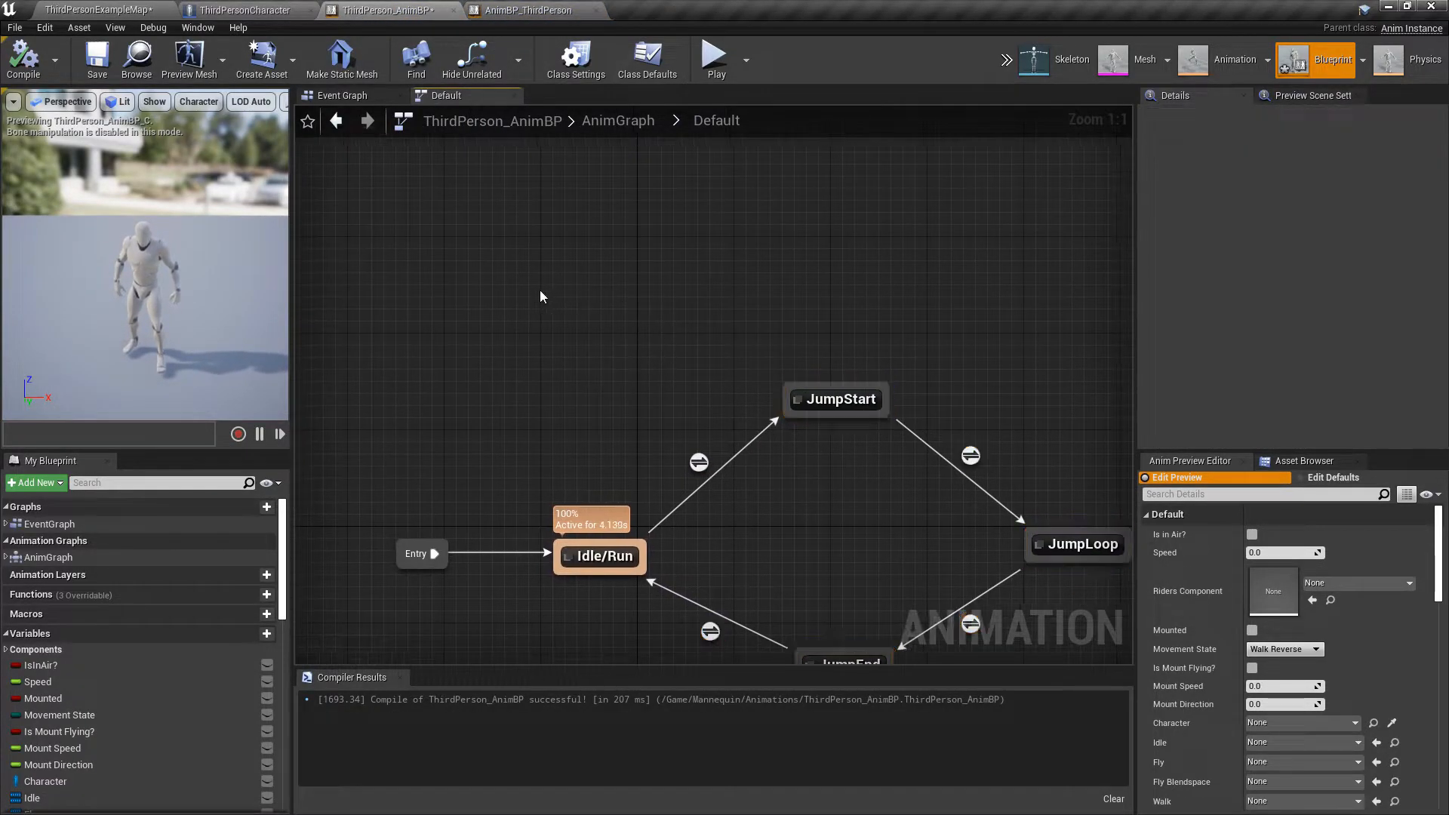
key("ctrl+v")
left_click_drag(587, 546, 589, 546)
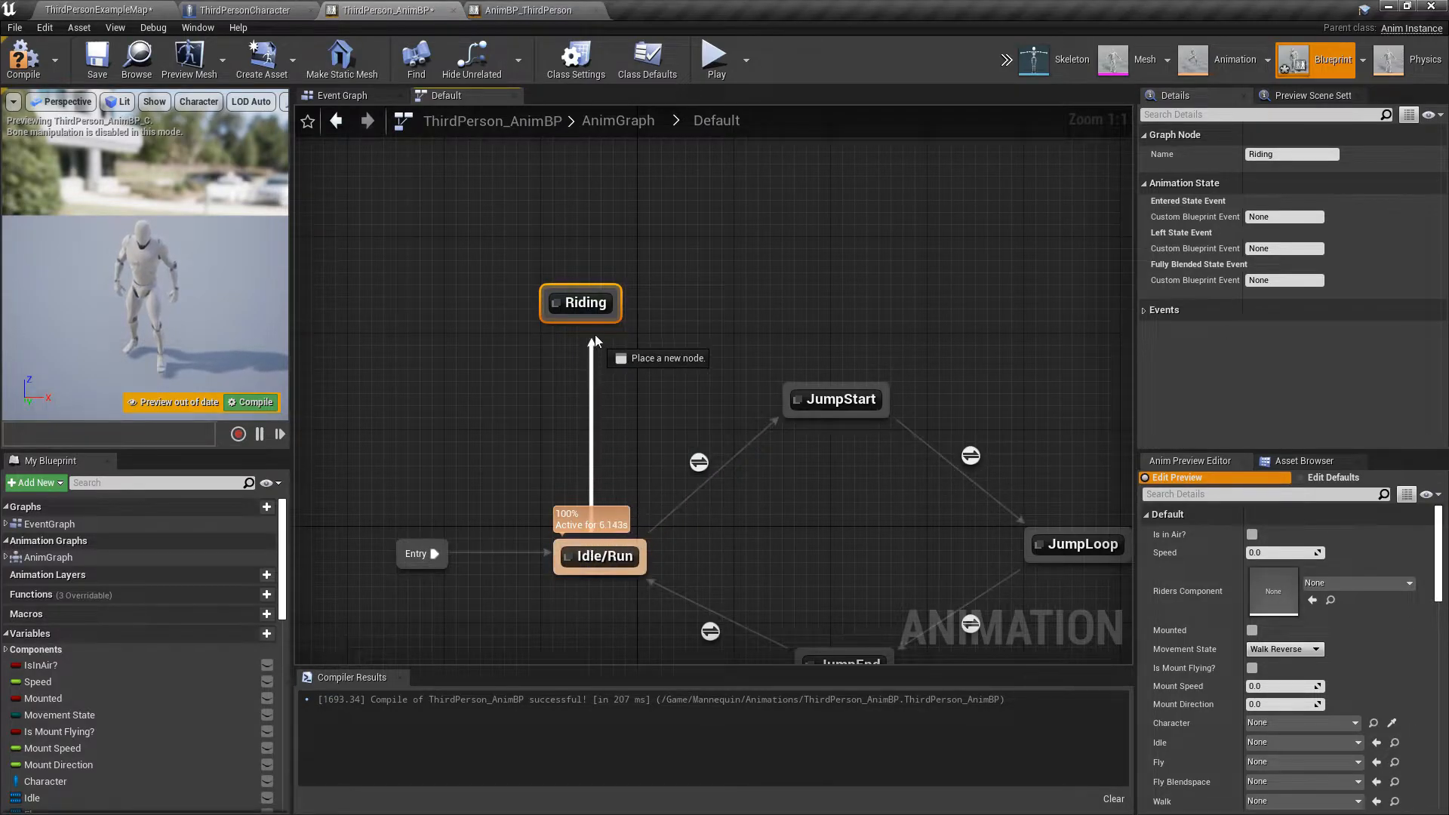
left_click_drag(595, 337, 605, 551)
Copy the Mounted and NOT nodes from the Riding to Idle/Run transition rule in AnimBP_ThirdPerson.
left_click(530, 9)
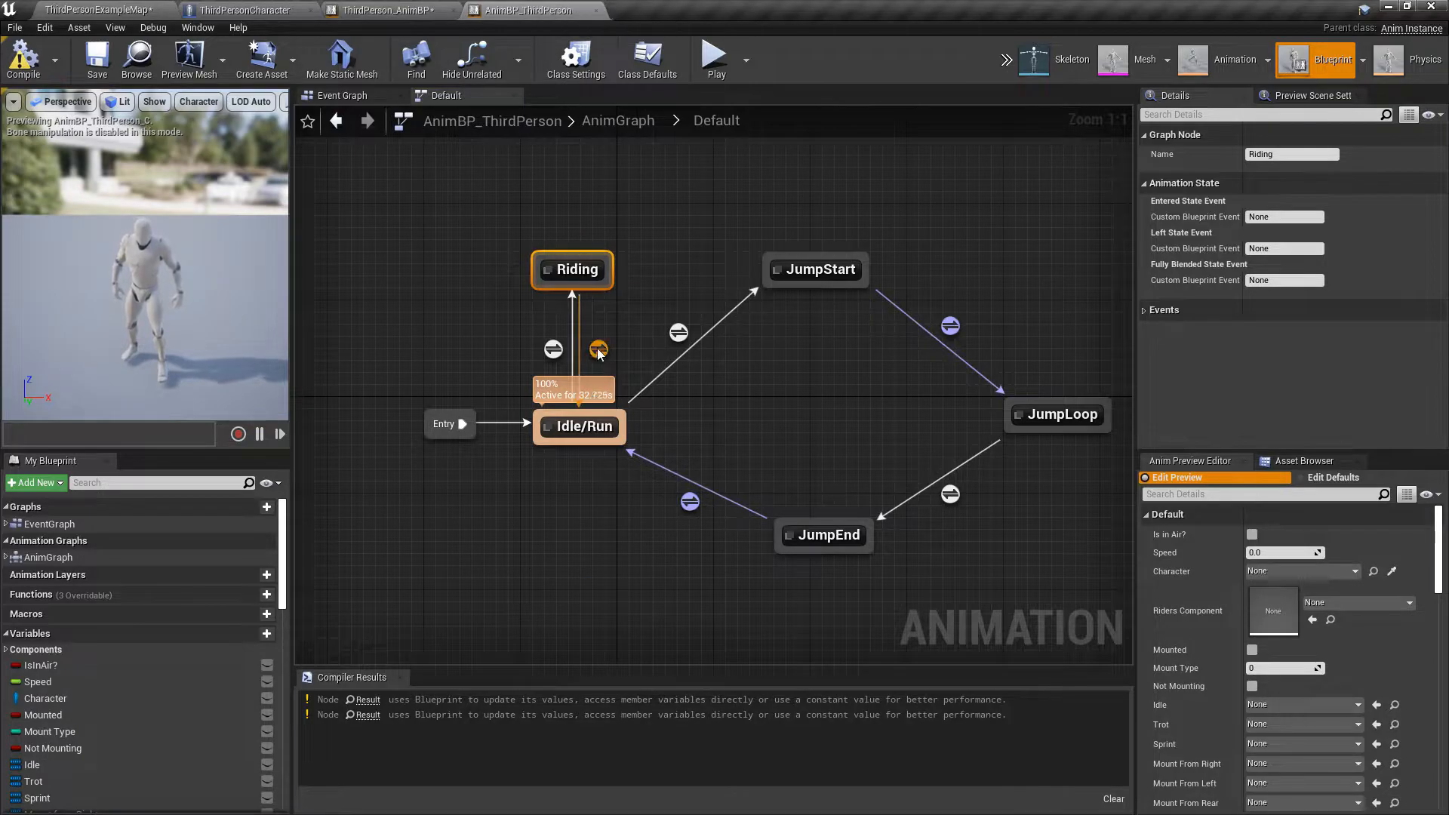
double_click(553, 349)
left_click_drag(552, 310, 732, 477)
left_click(714, 124)
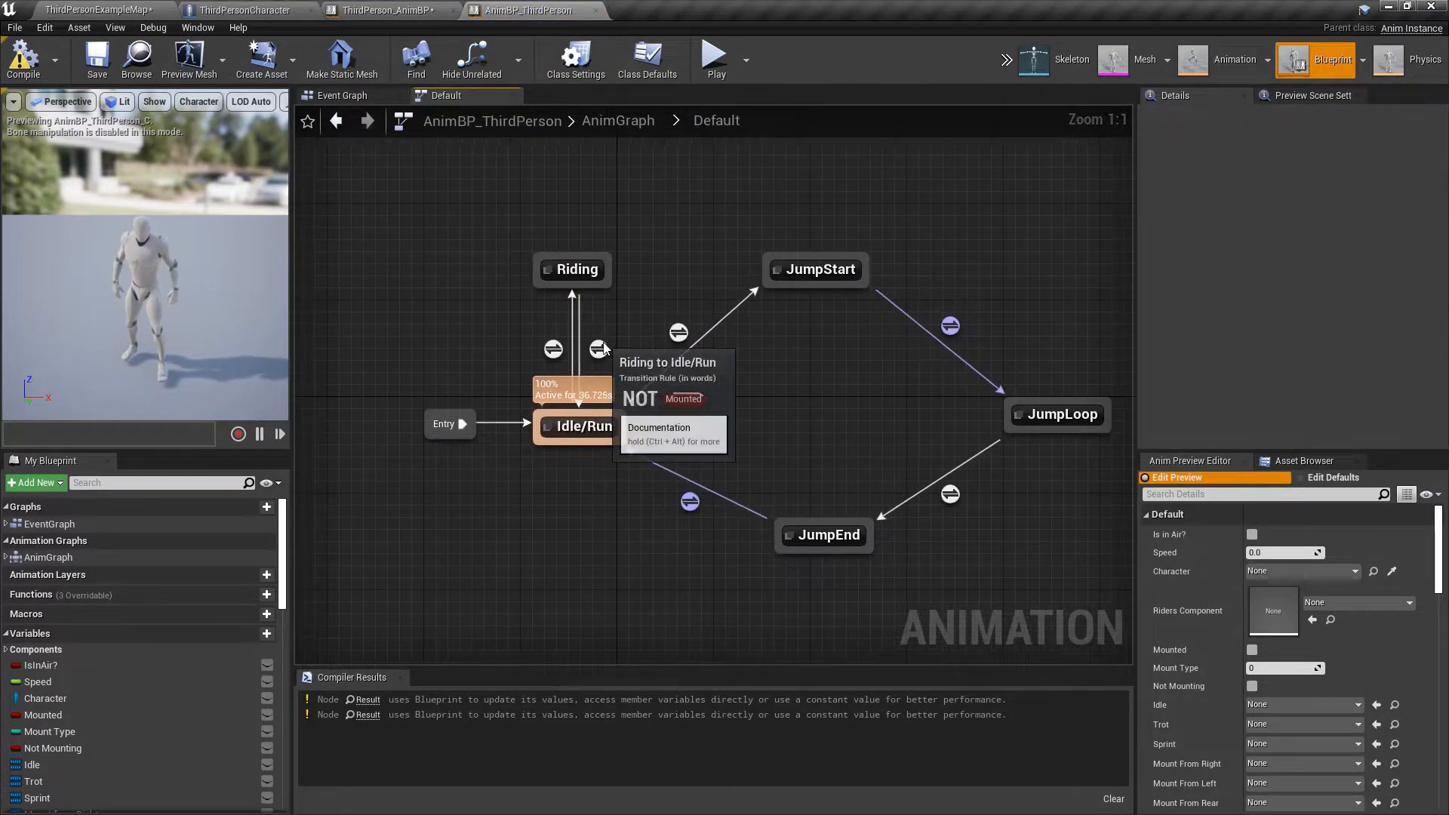
double_click(582, 337)
left_click(420, 8)
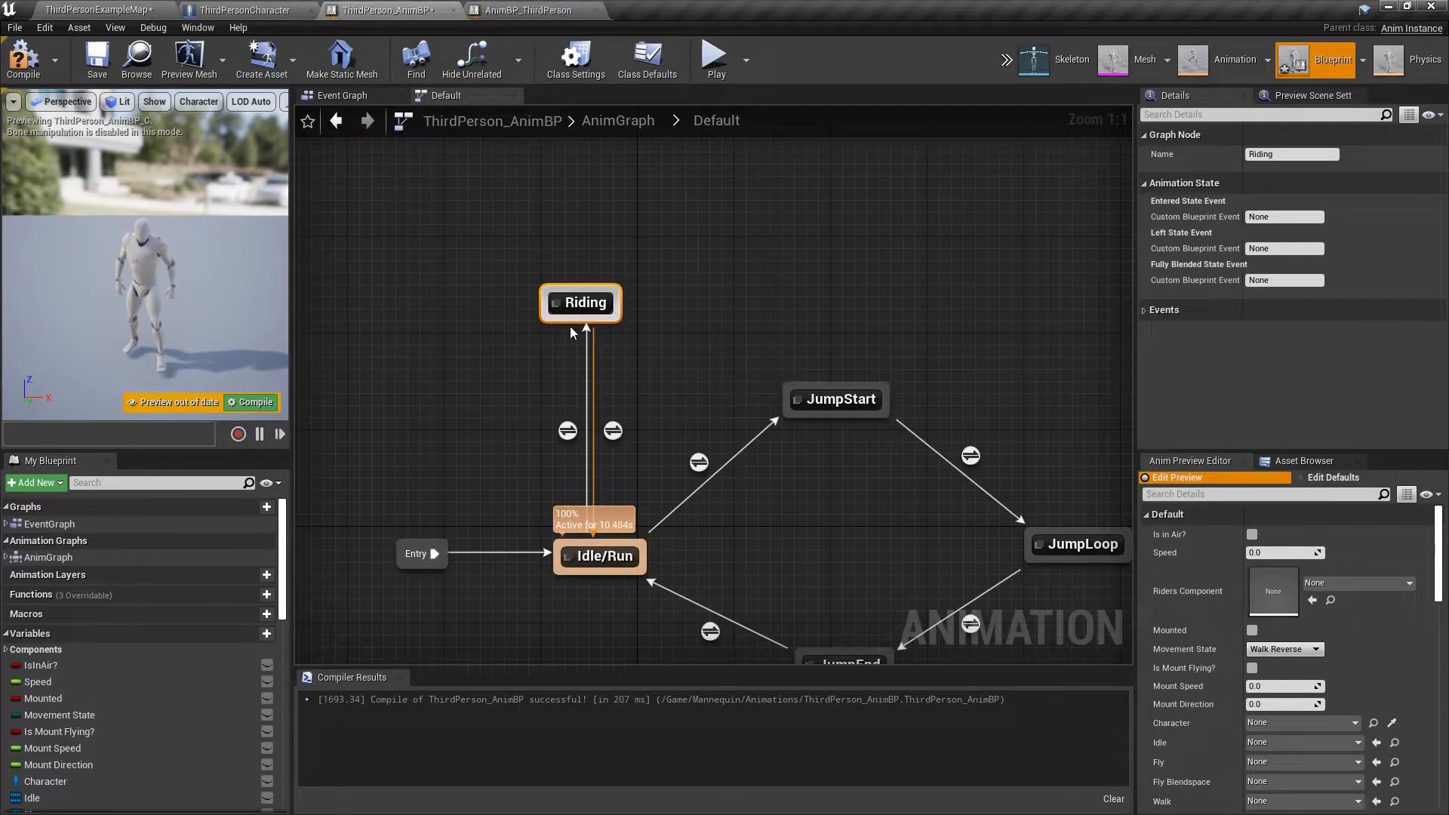
Paste the Mounted and NOT nodes into ThirdPerson_AnimBP's Idle/Run to Riding rule and wire them to Can Enter Transition.
double_click(568, 431)
key("ctrl+v")
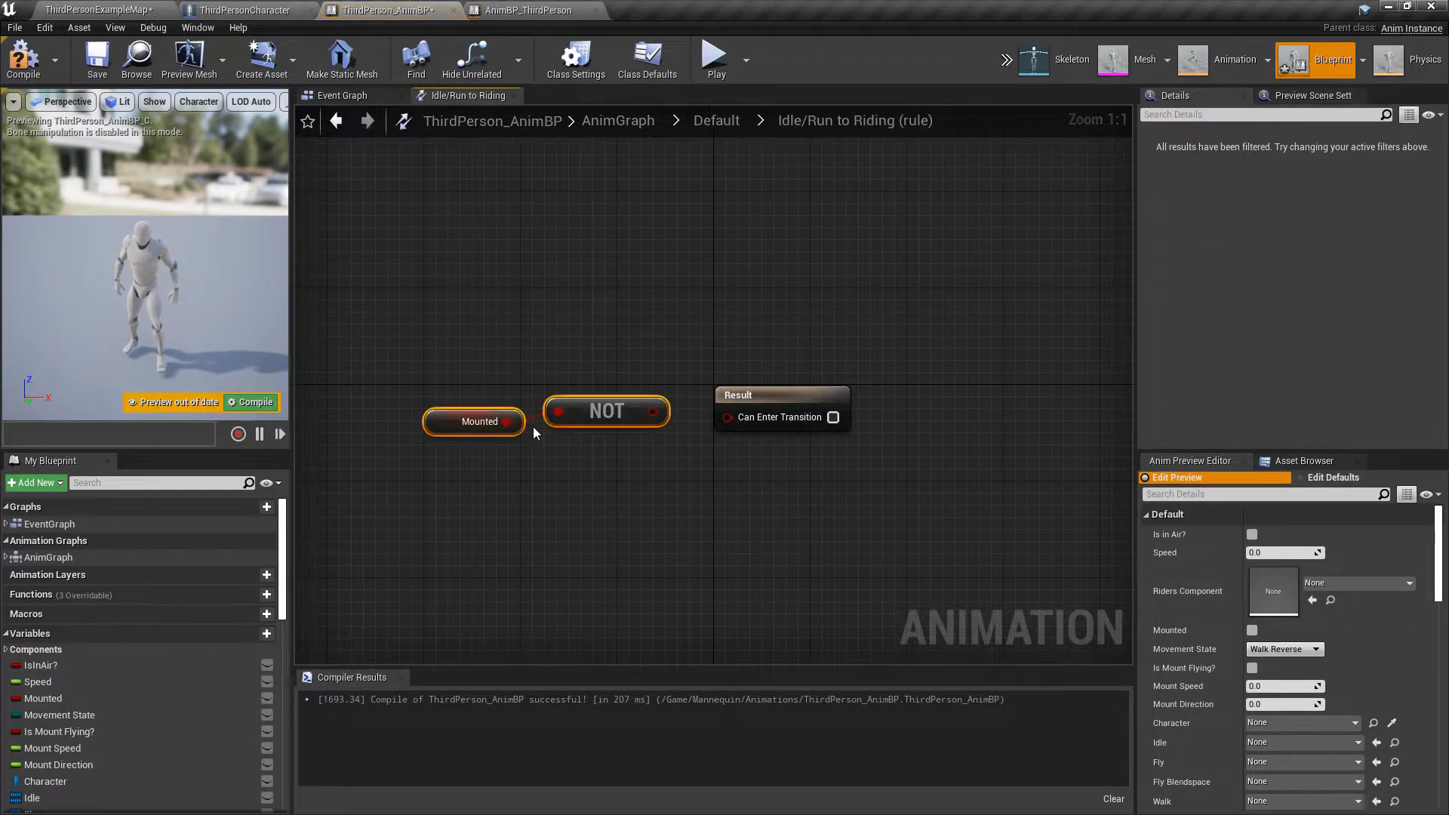
left_click_drag(622, 484, 624, 483)
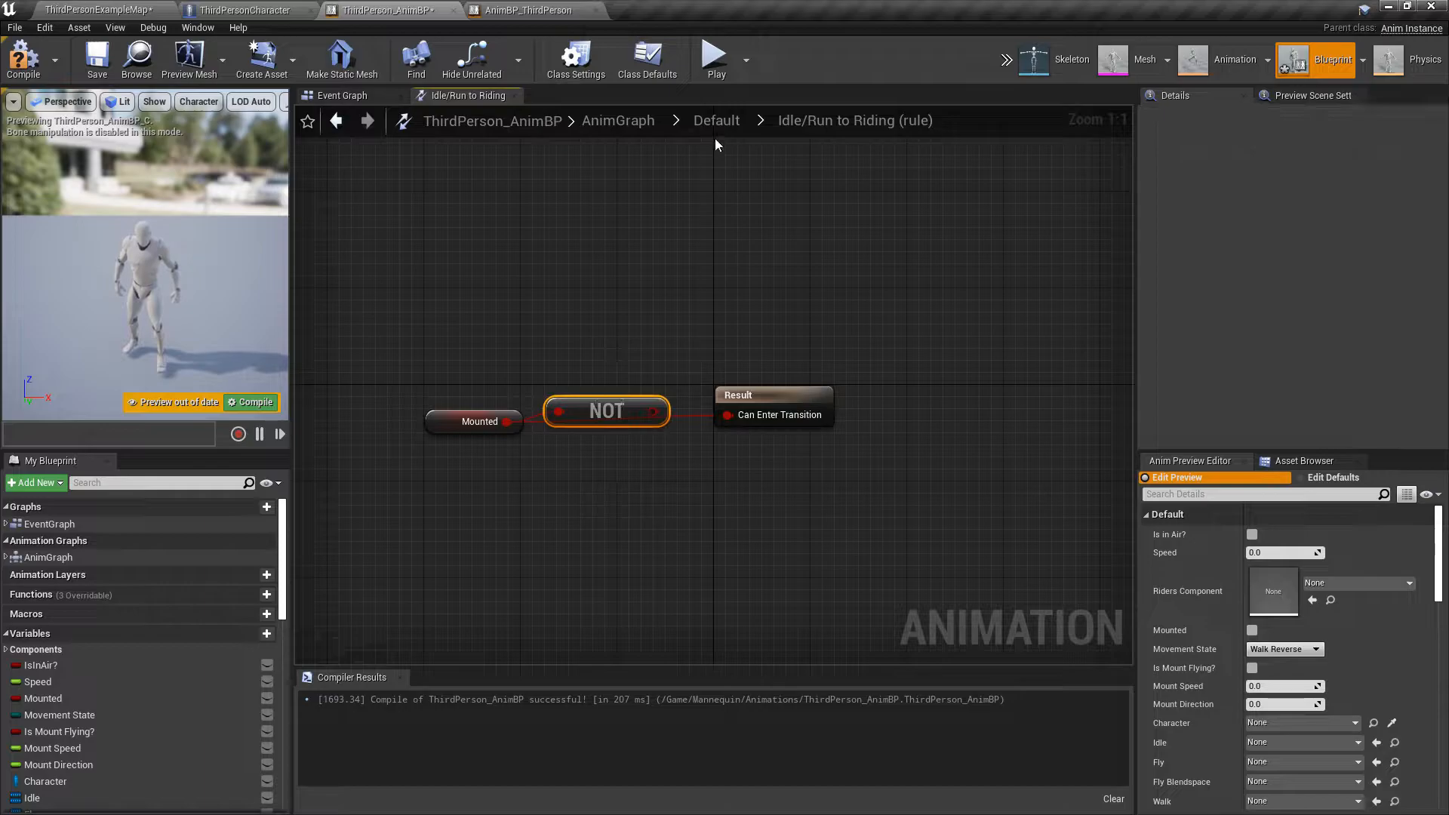
left_click(717, 121)
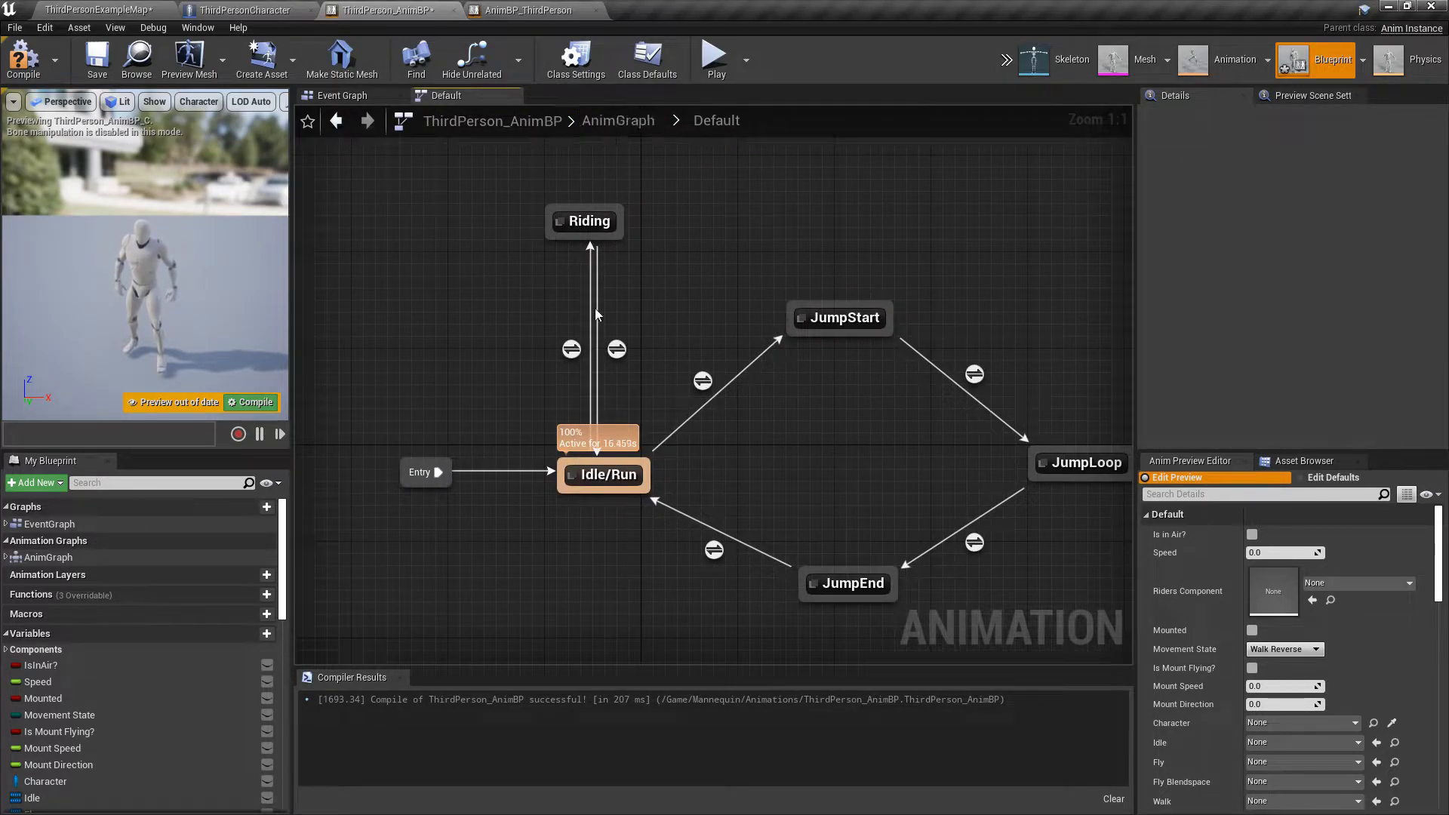
double_click(572, 349)
left_click(721, 129)
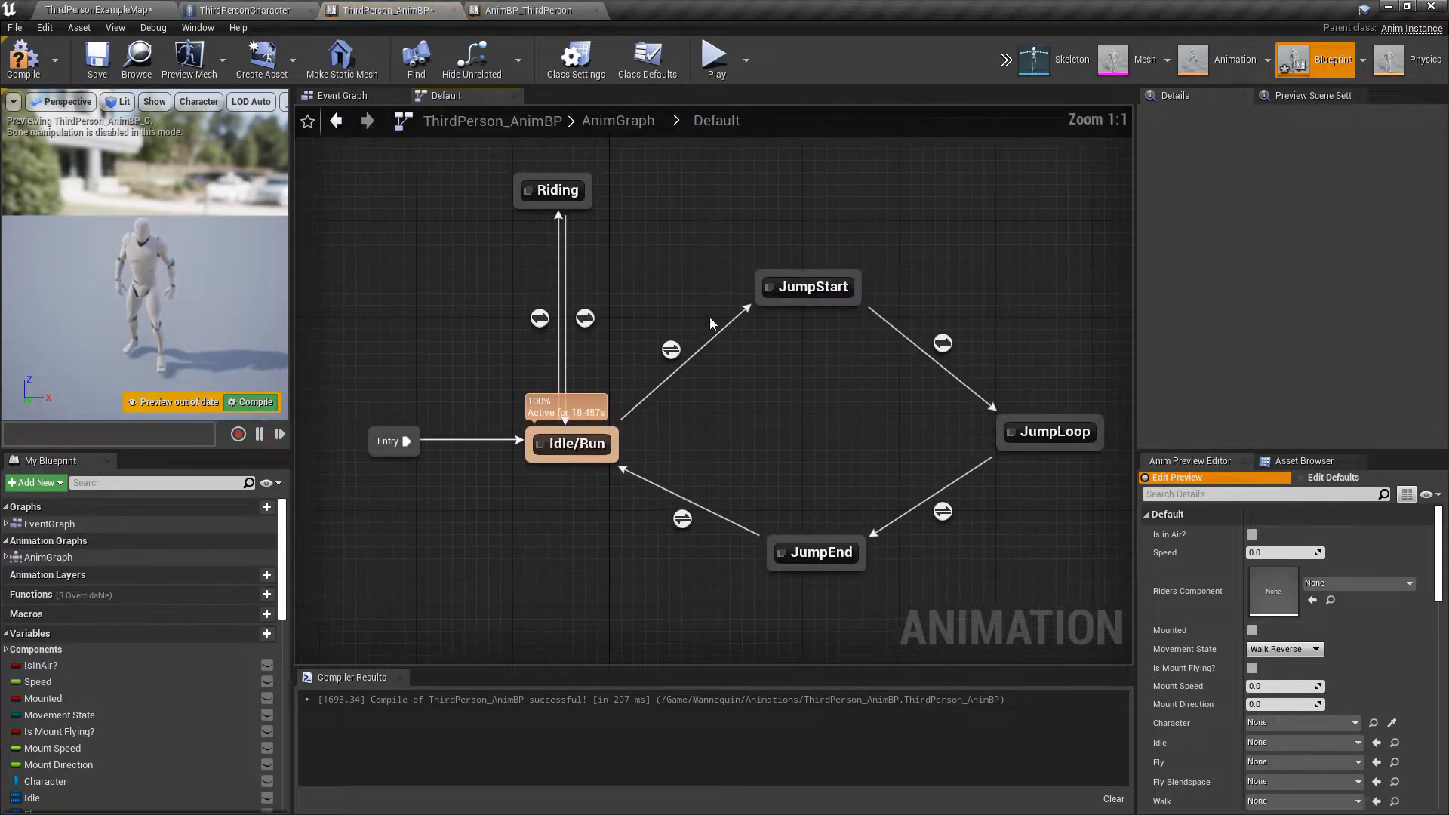
Complete the Riding to Idle/Run rule with the copied Mounted and NOT nodes, and compile and save ThirdPerson_AnimBP.
double_click(625, 356)
key("ctrl+v")
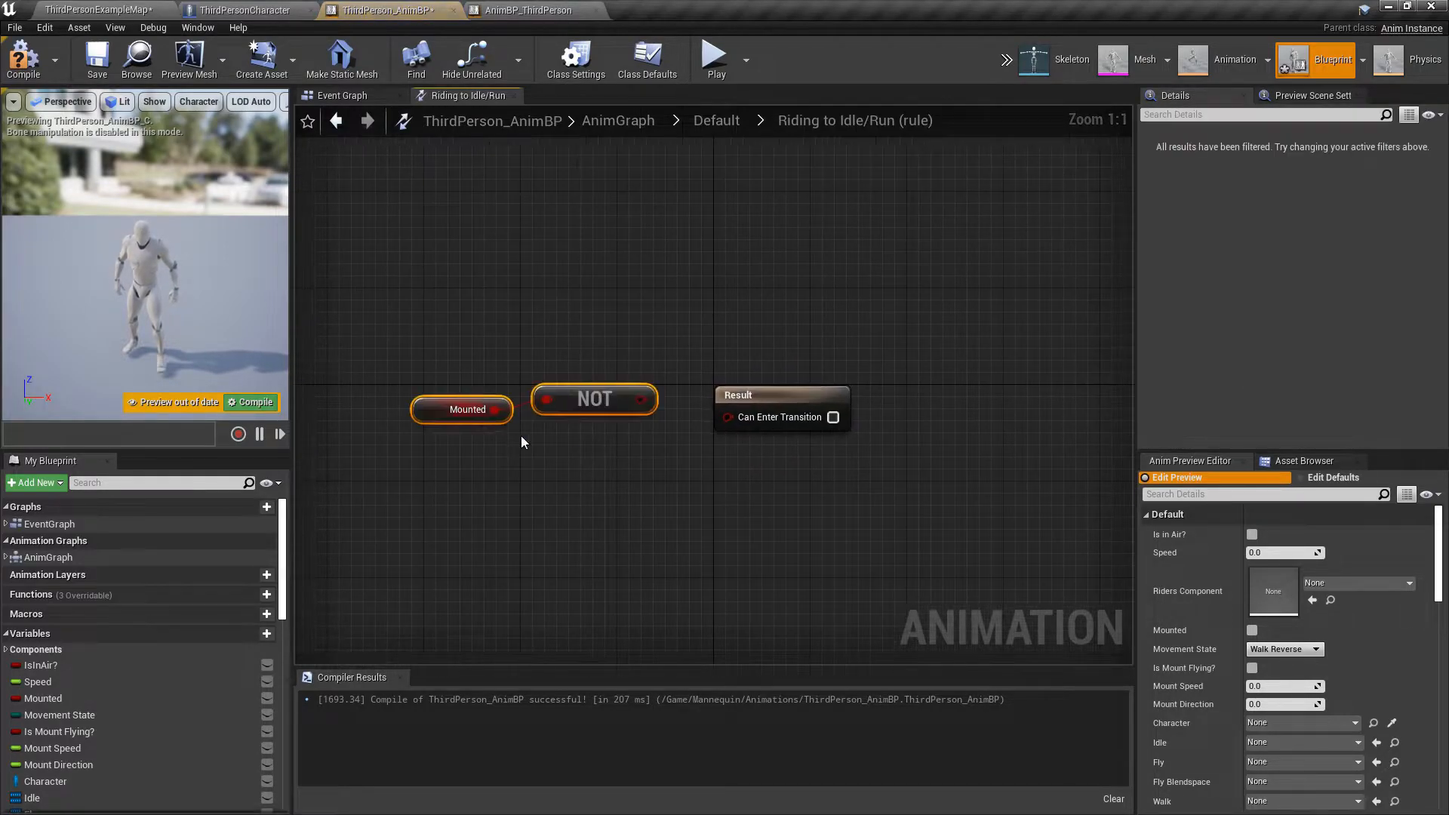
left_click(31, 76)
left_click(604, 121)
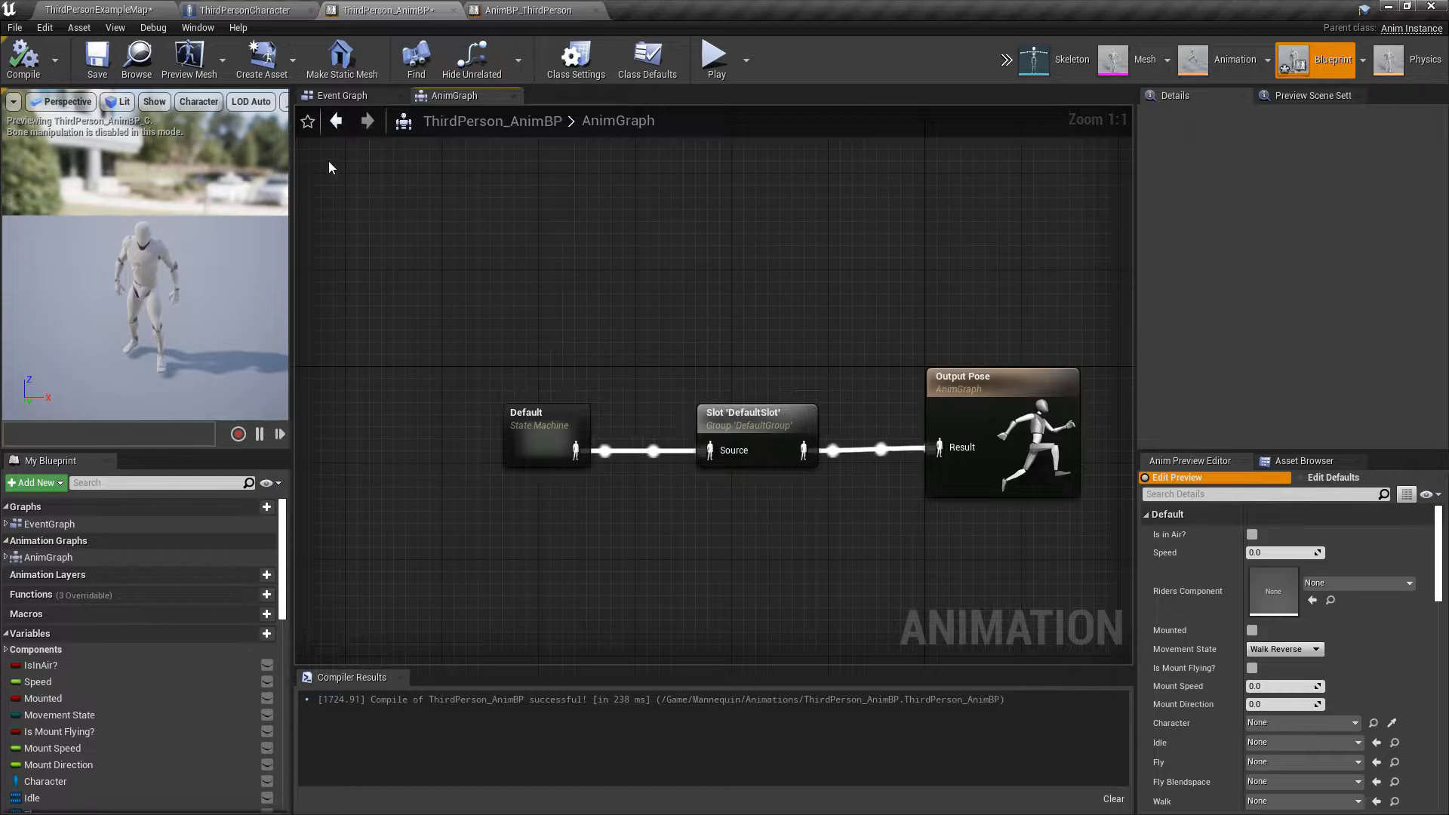
left_click(96, 60)
Close the AnimBP_ThirdPerson blueprint and save all modified assets from the level editor.
left_click(533, 11)
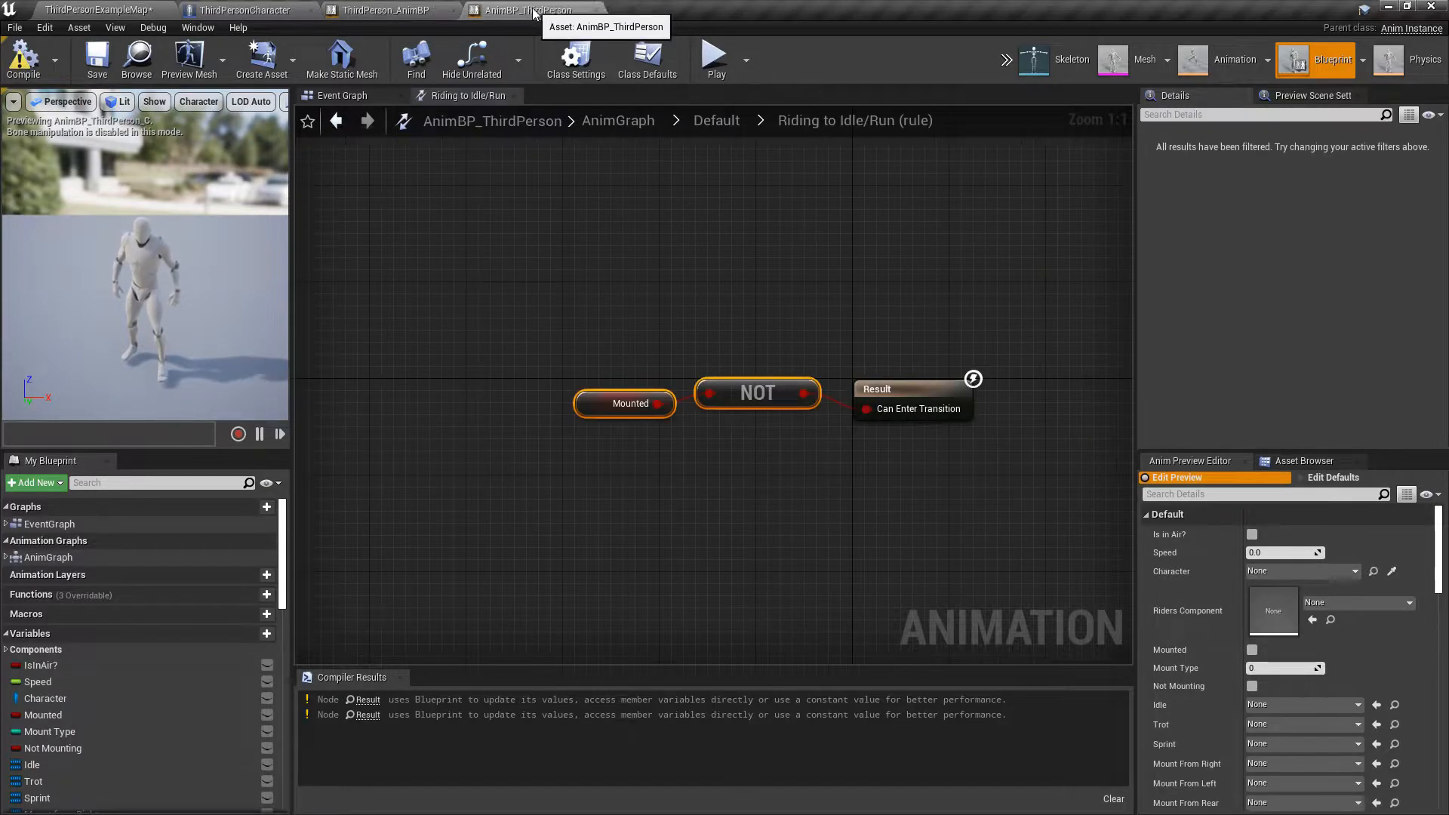
left_click(645, 124)
left_click(596, 11)
left_click(98, 10)
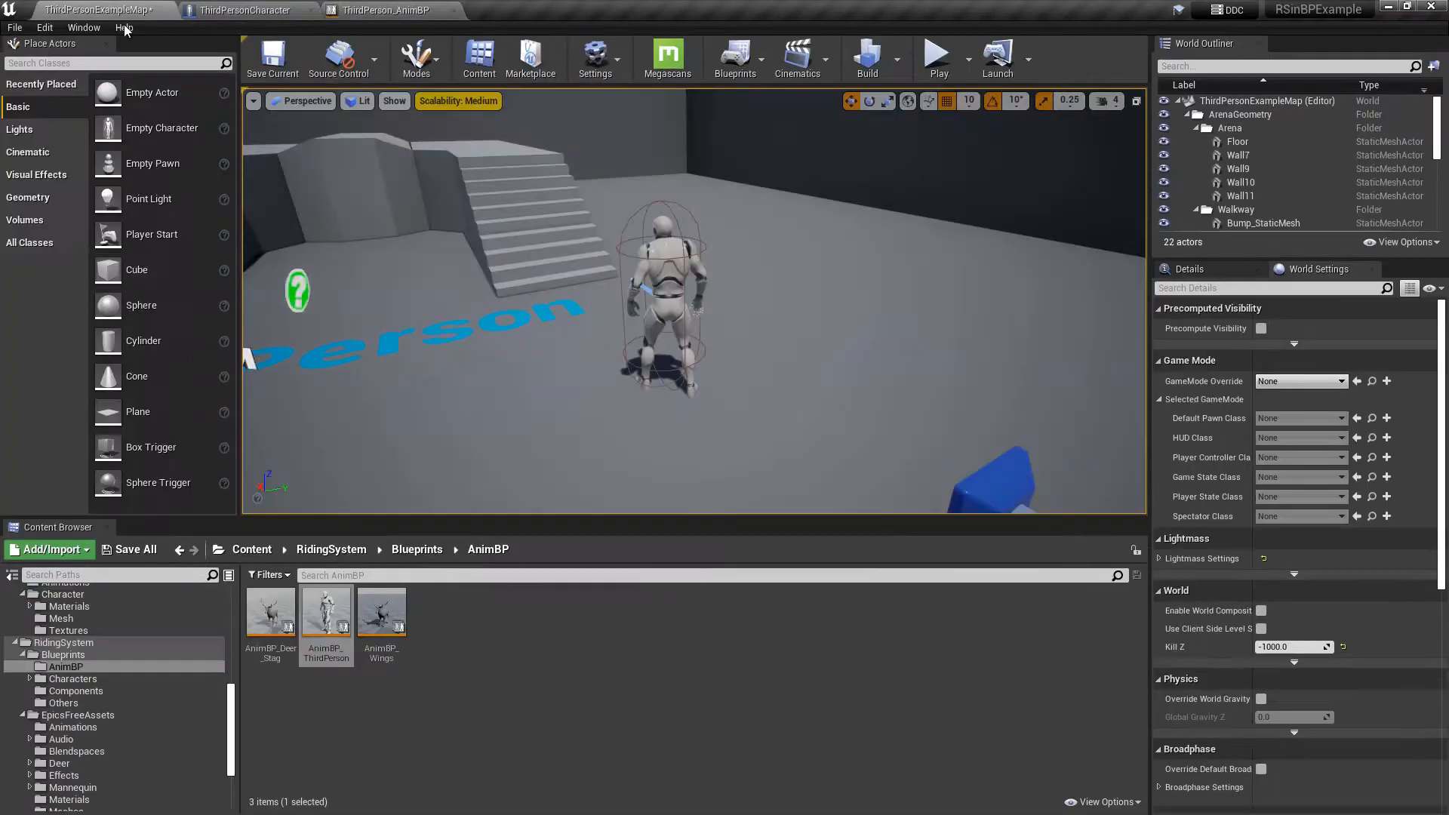
left_click(129, 549)
left_click(857, 553)
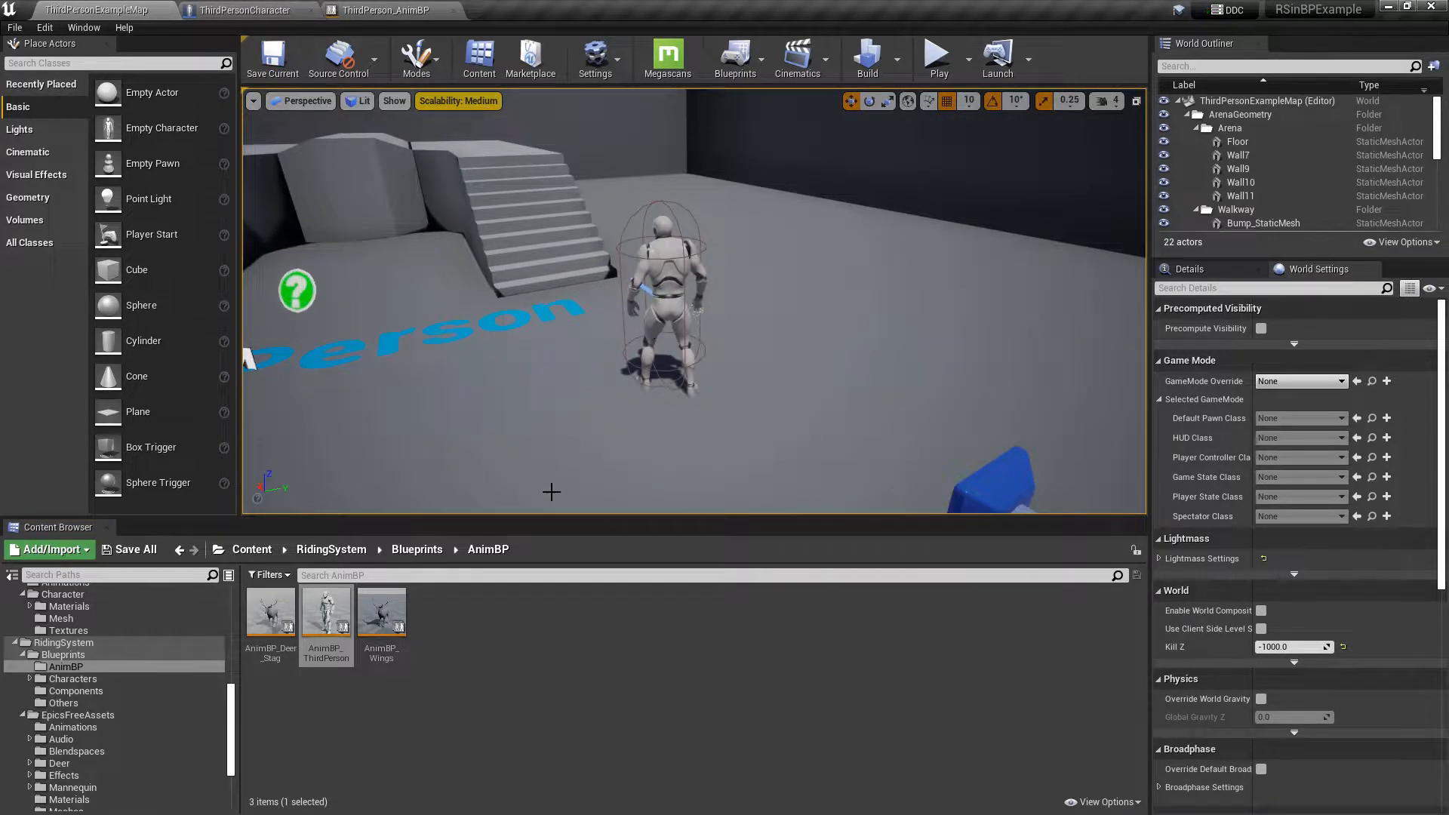
Collapse the expanded content folders and open ThirdPersonExampleMap from RidingSystem/Maps.
scroll(143, 667, "up", 5)
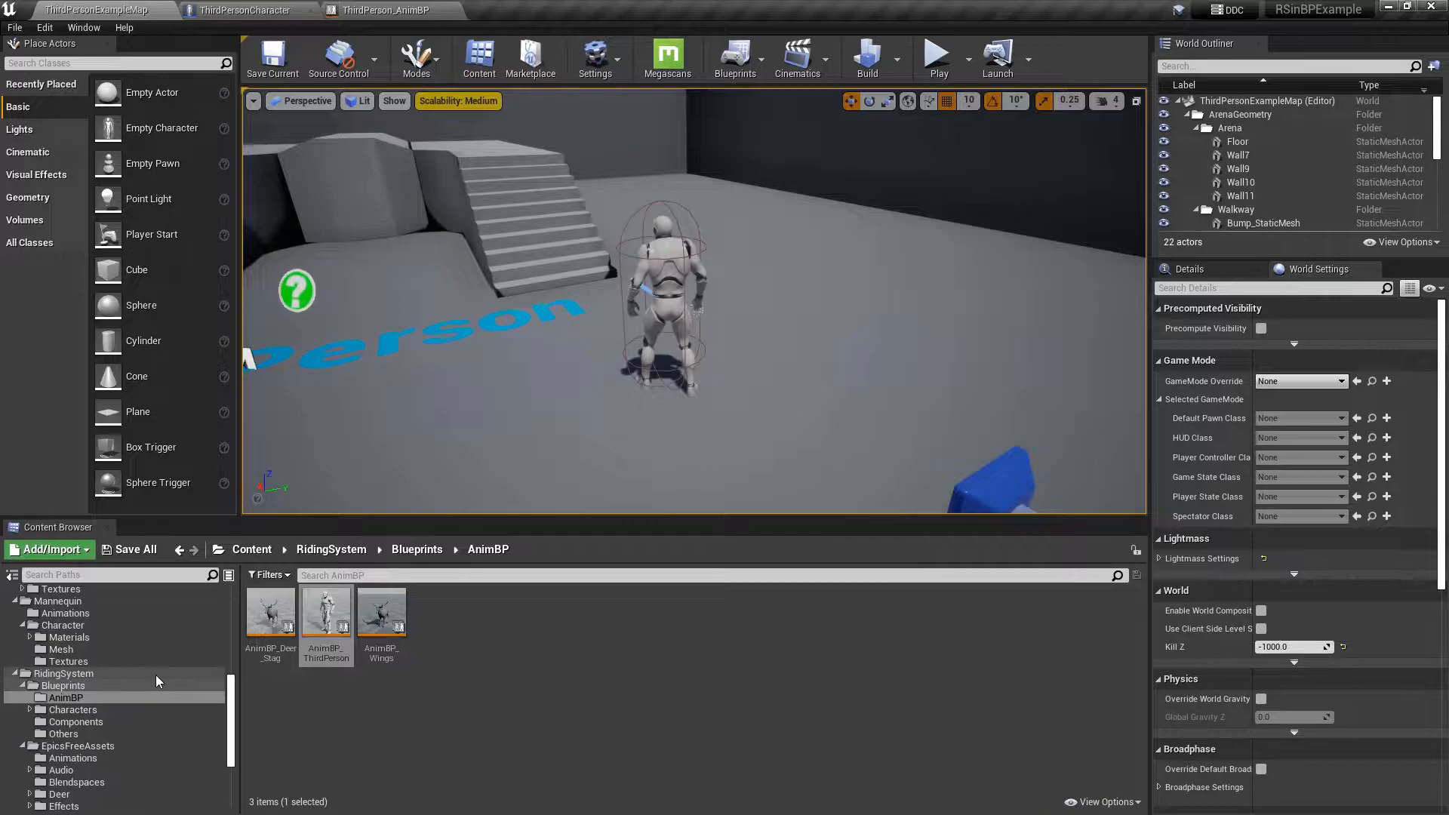
scroll(155, 675, "up", 6)
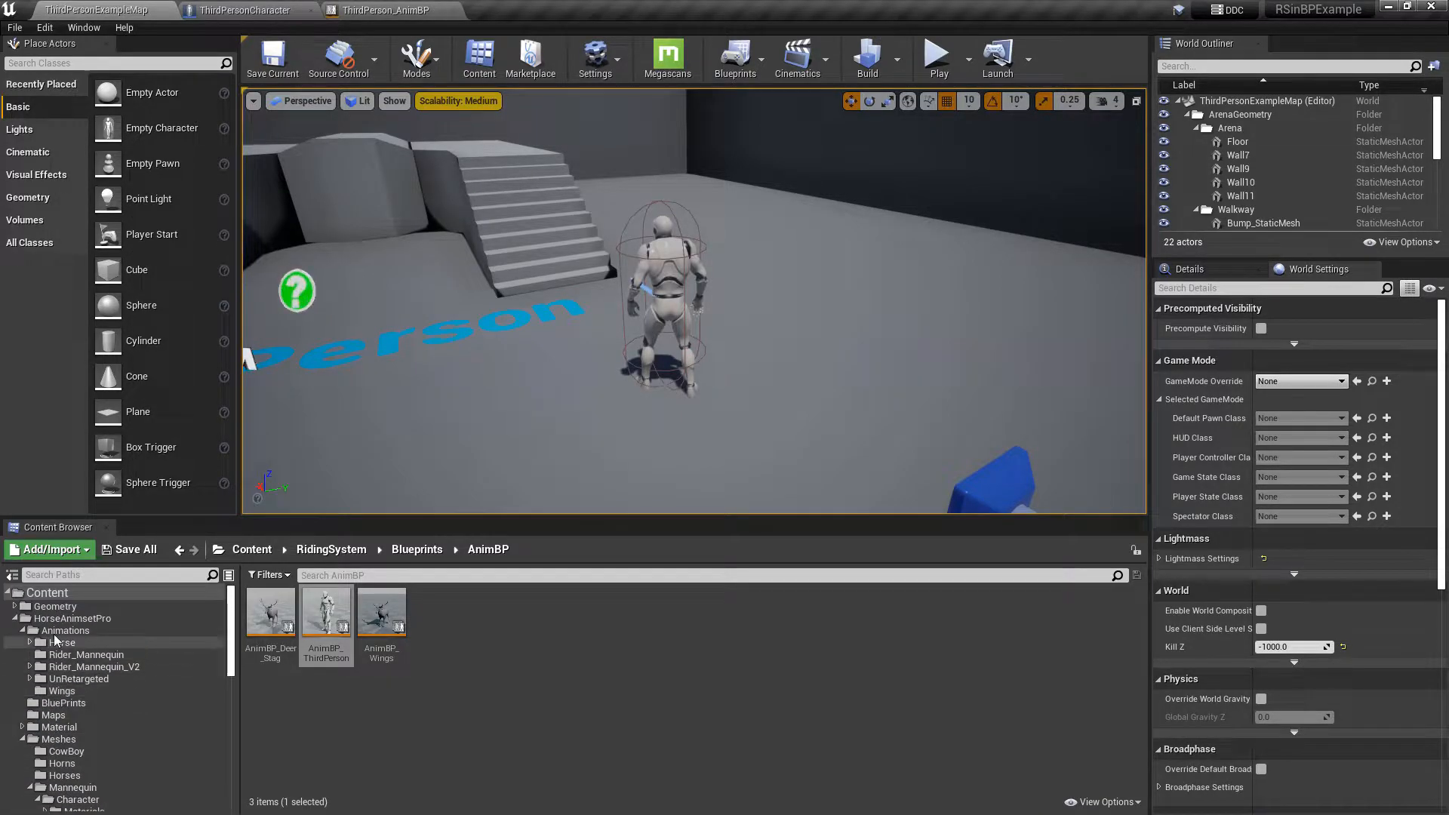
left_click(14, 620)
left_click(23, 633)
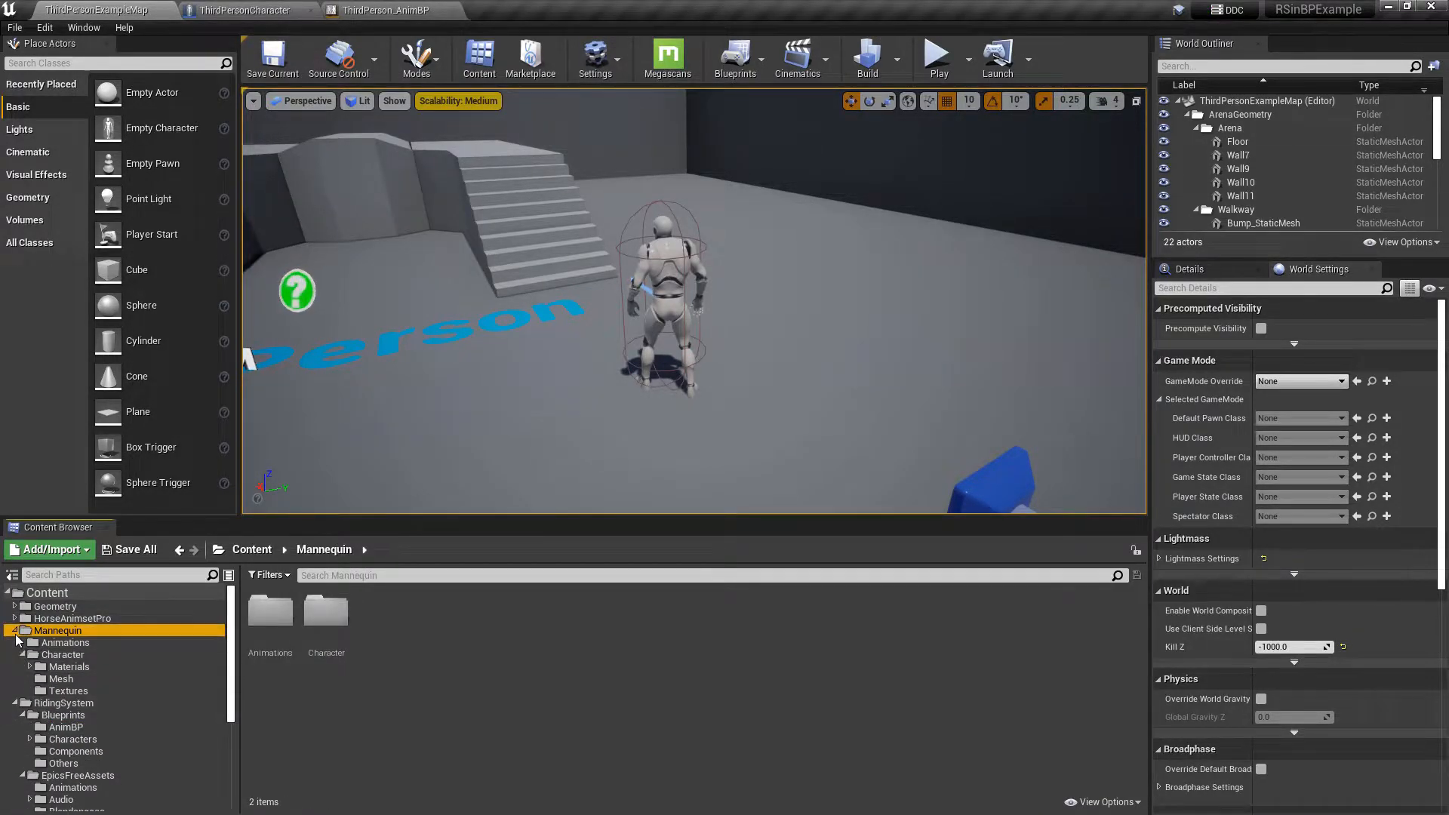
left_click(15, 644)
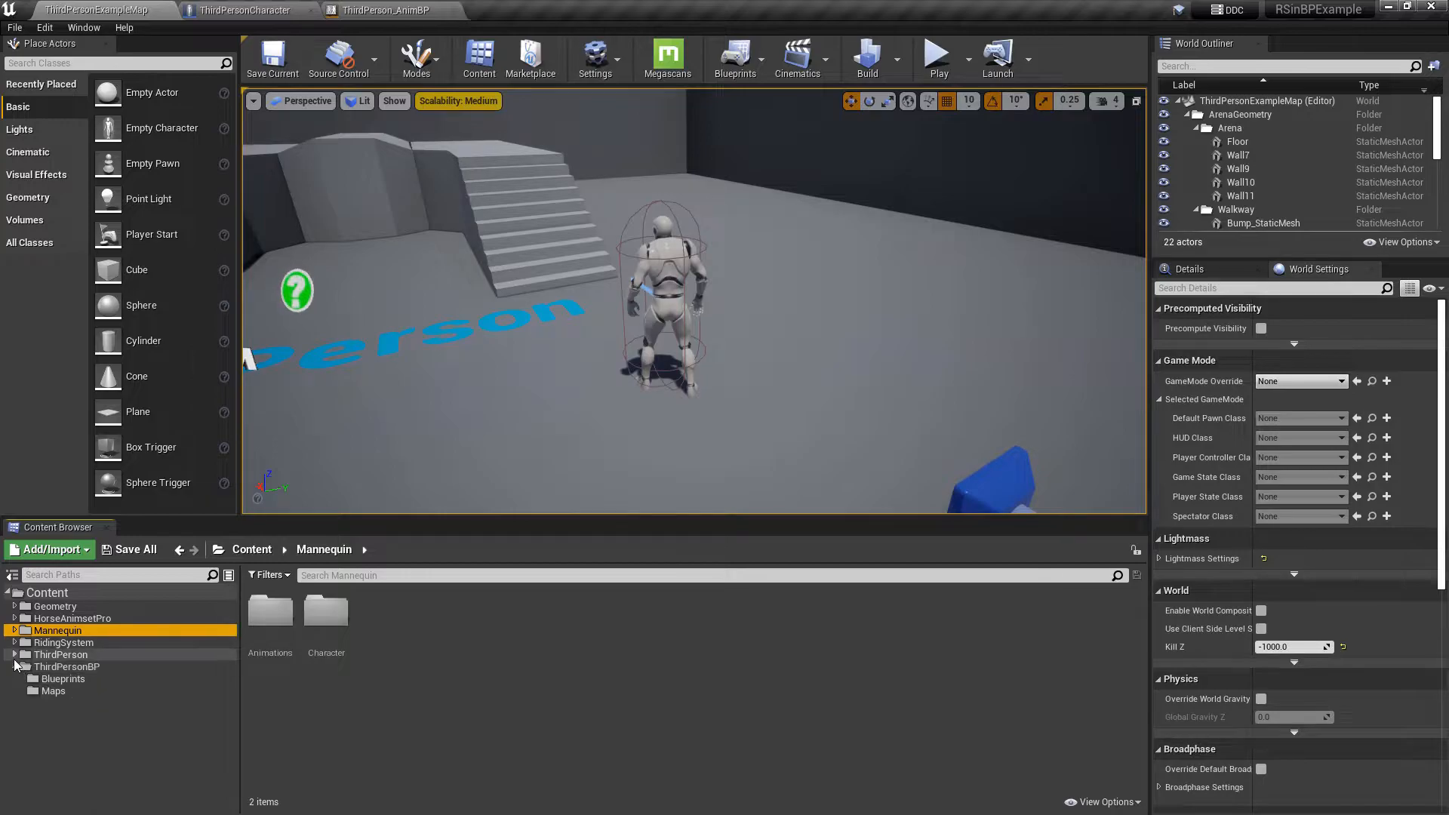
left_click(75, 642)
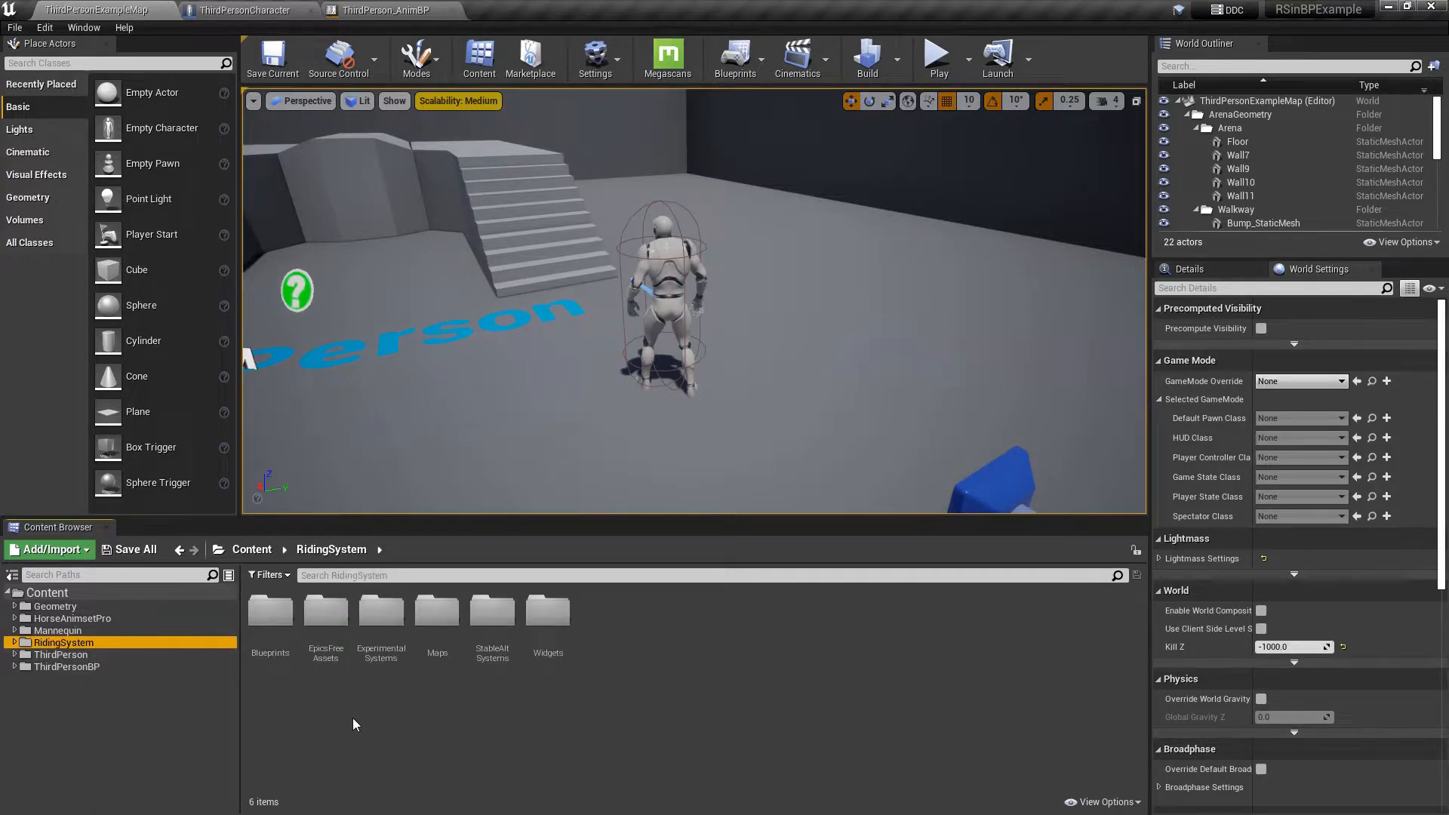
double_click(431, 607)
double_click(271, 615)
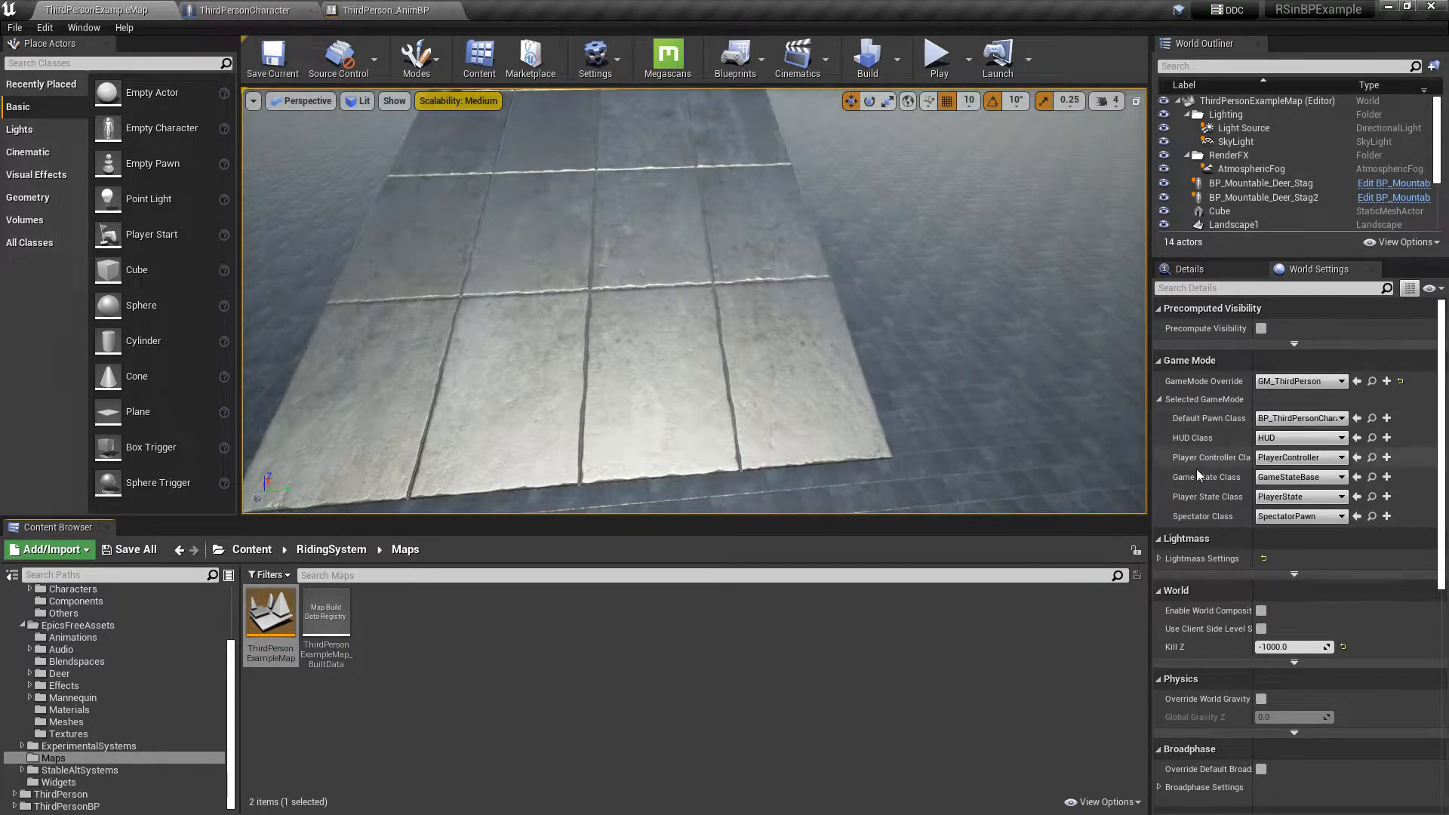
Set the map's Default Pawn Class to ThirdPersonCharacter and open that blueprint from ThirdPersonBP/Blueprints.
left_click(66, 806)
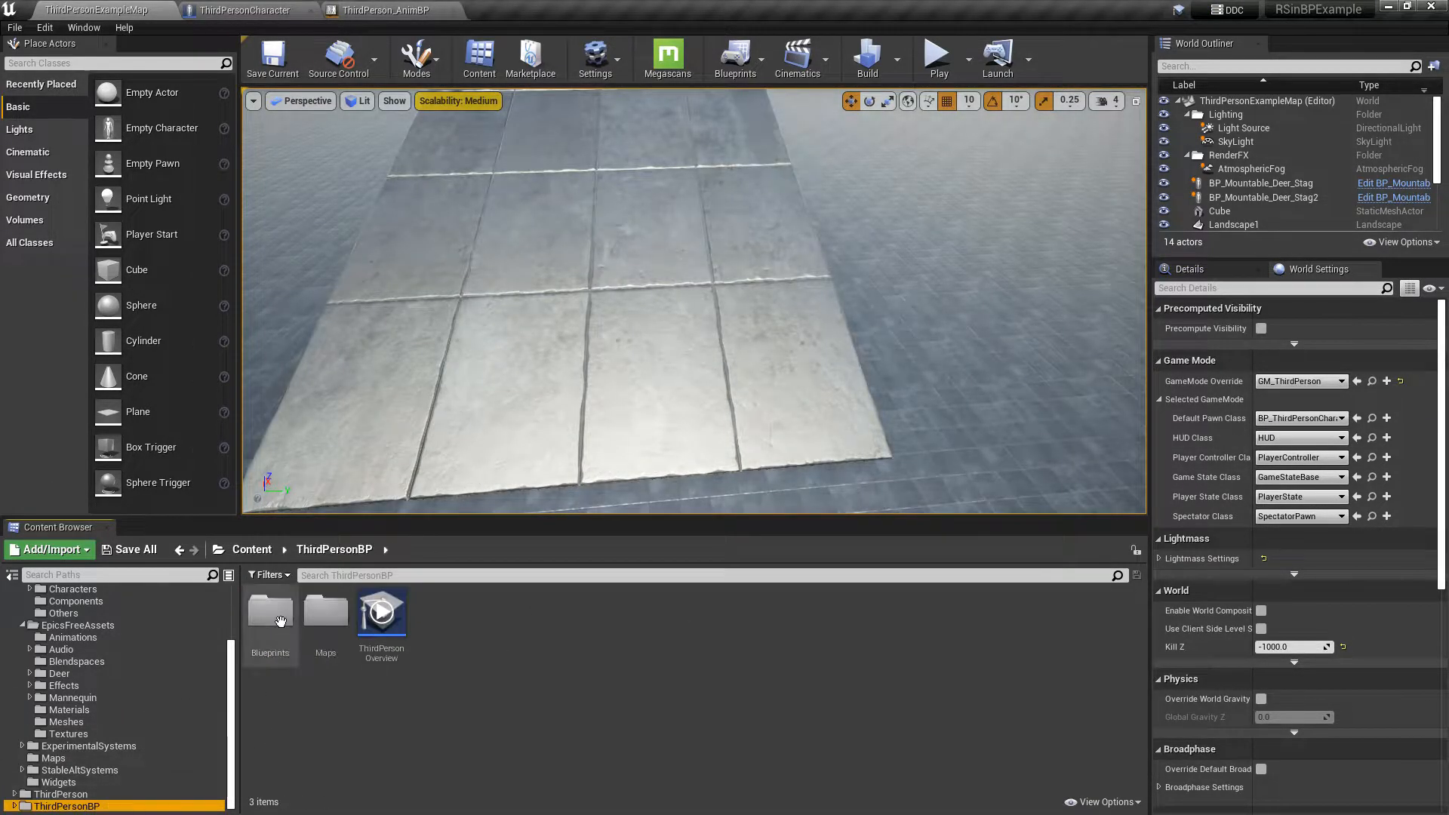
left_click(277, 609)
double_click(277, 609)
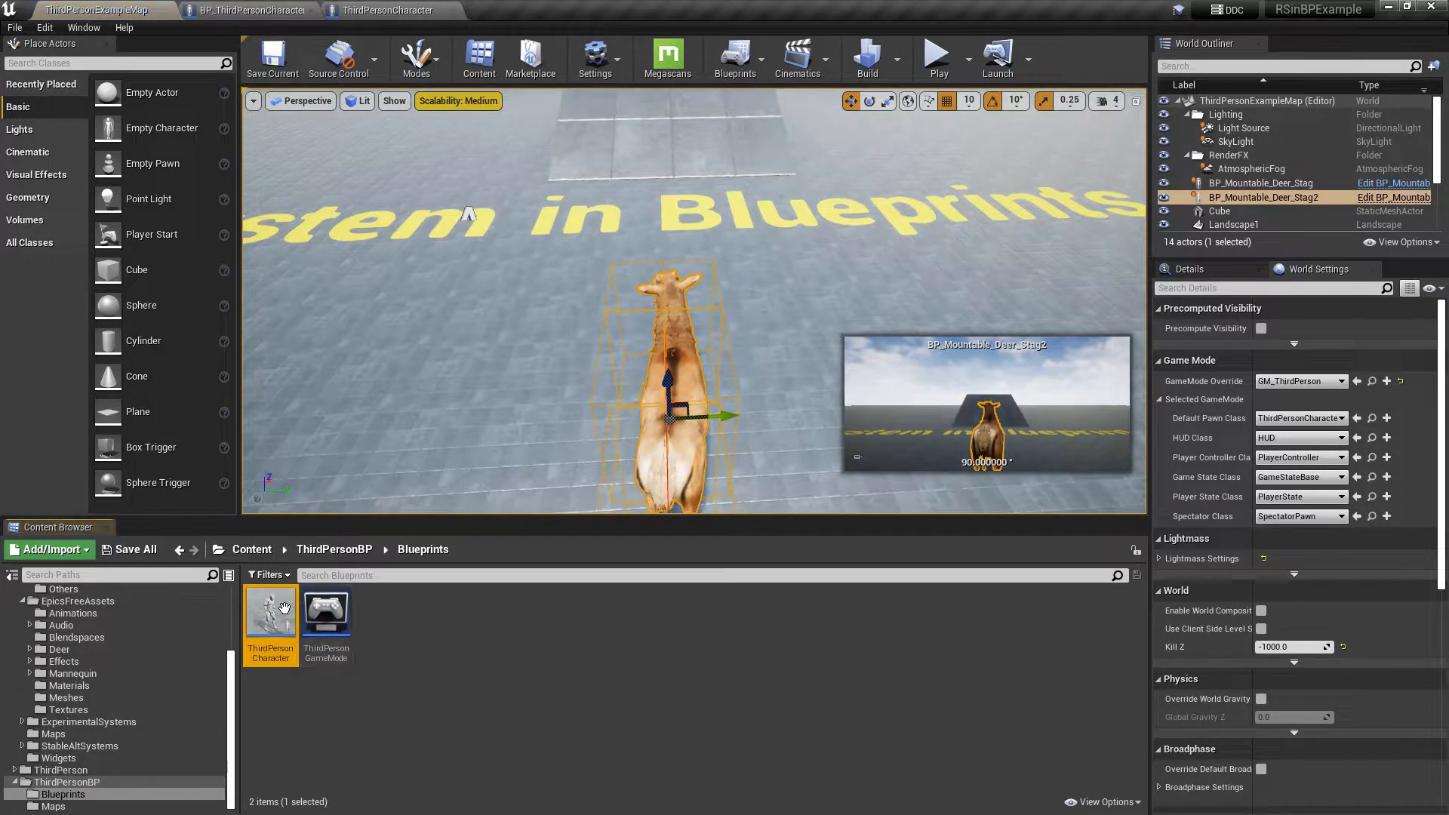
double_click(285, 609)
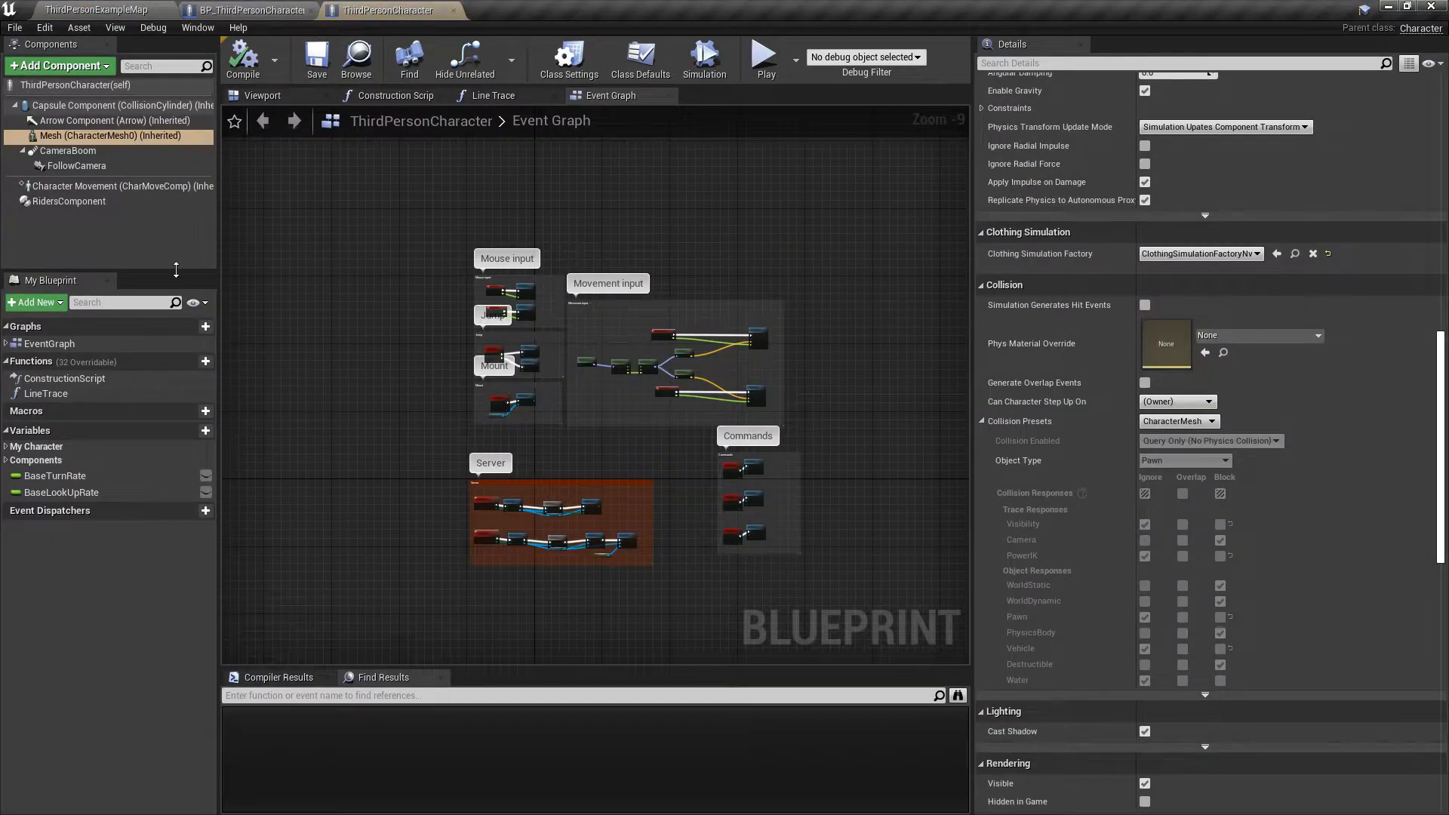
Filter the RidersComponent's properties by "trace" and edit its Mount Trace Radius and Mount Trace Dist.
left_click(95, 206)
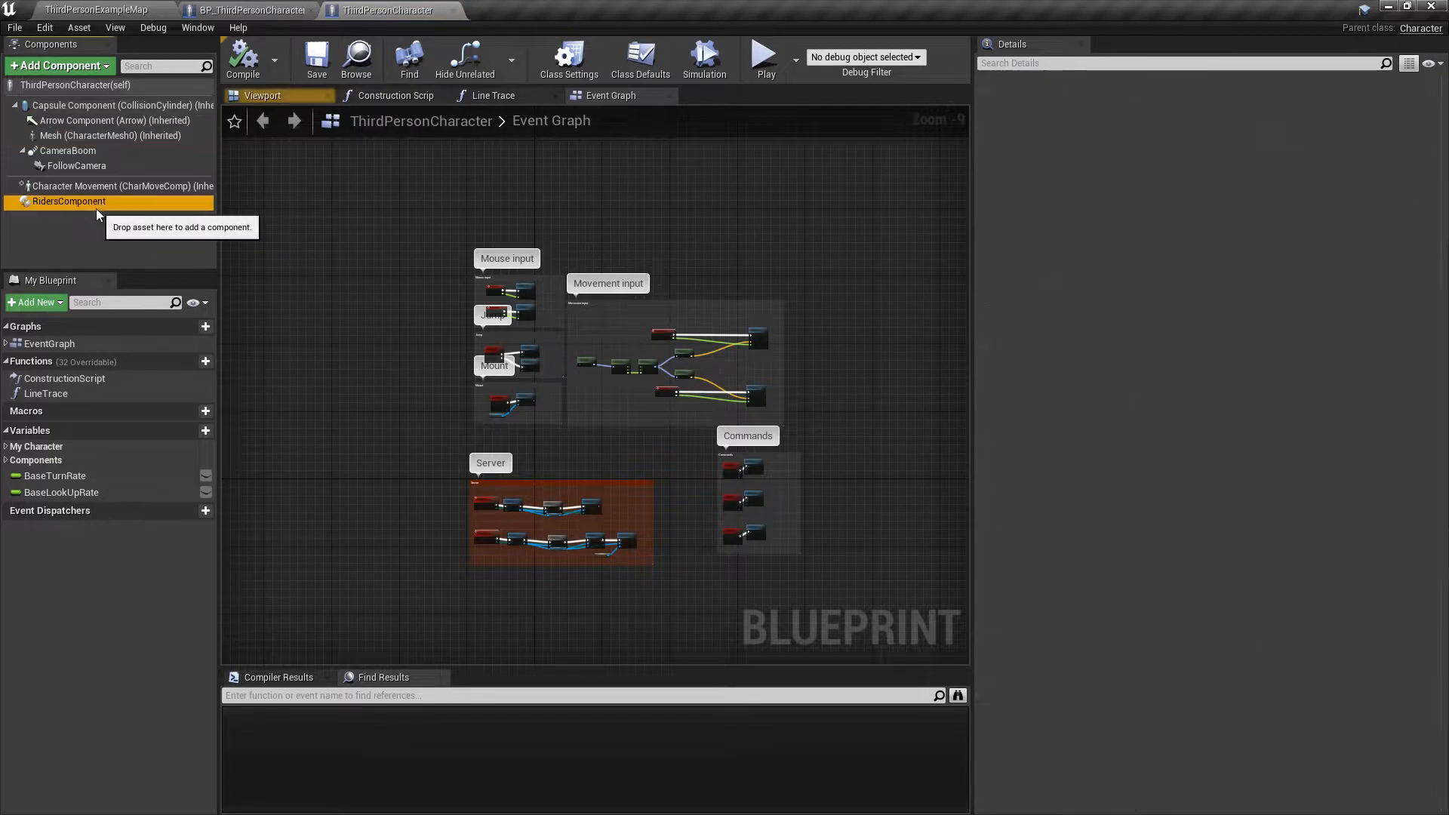
left_click(1107, 66)
type("trace")
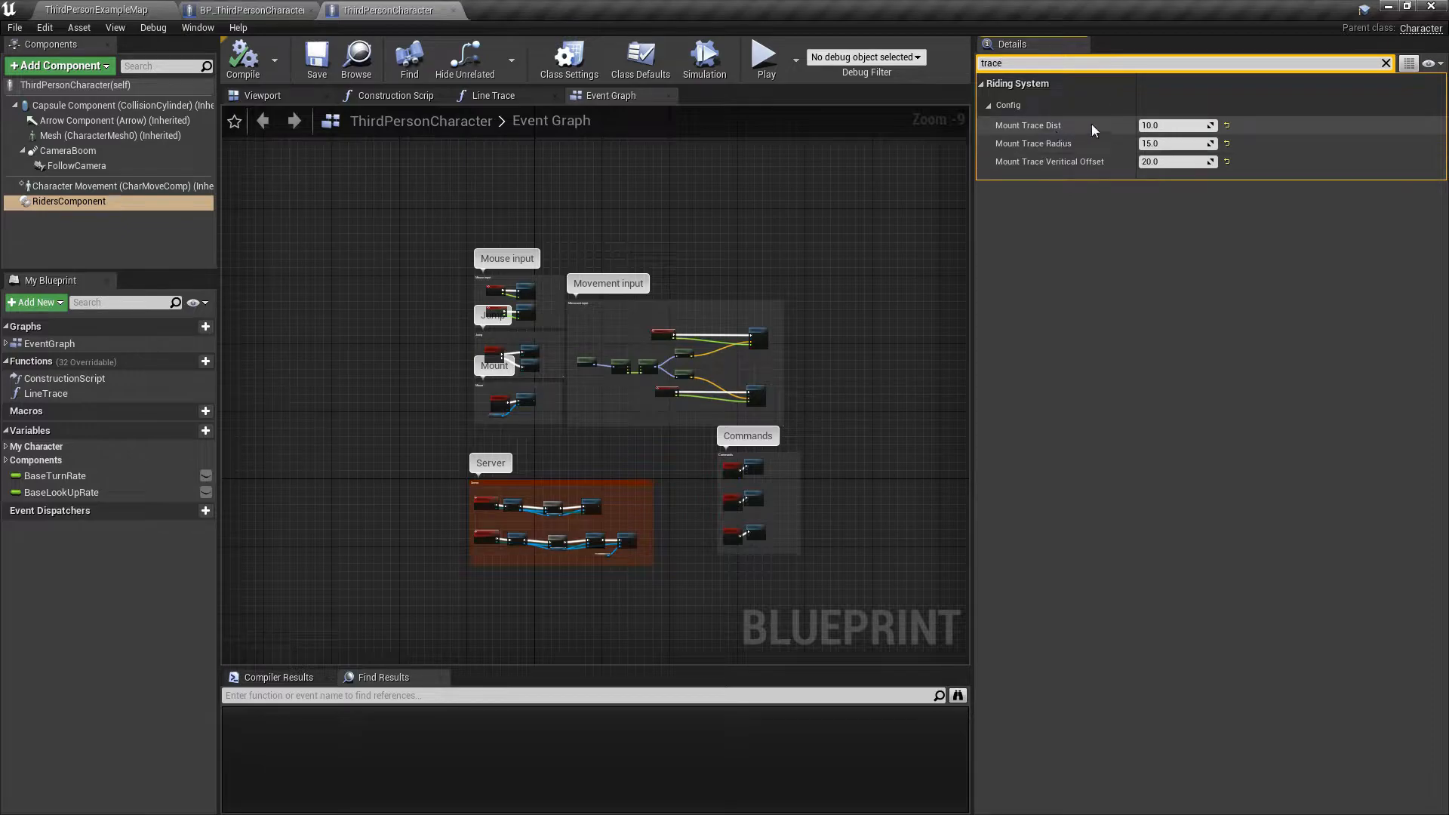
left_click(1170, 143)
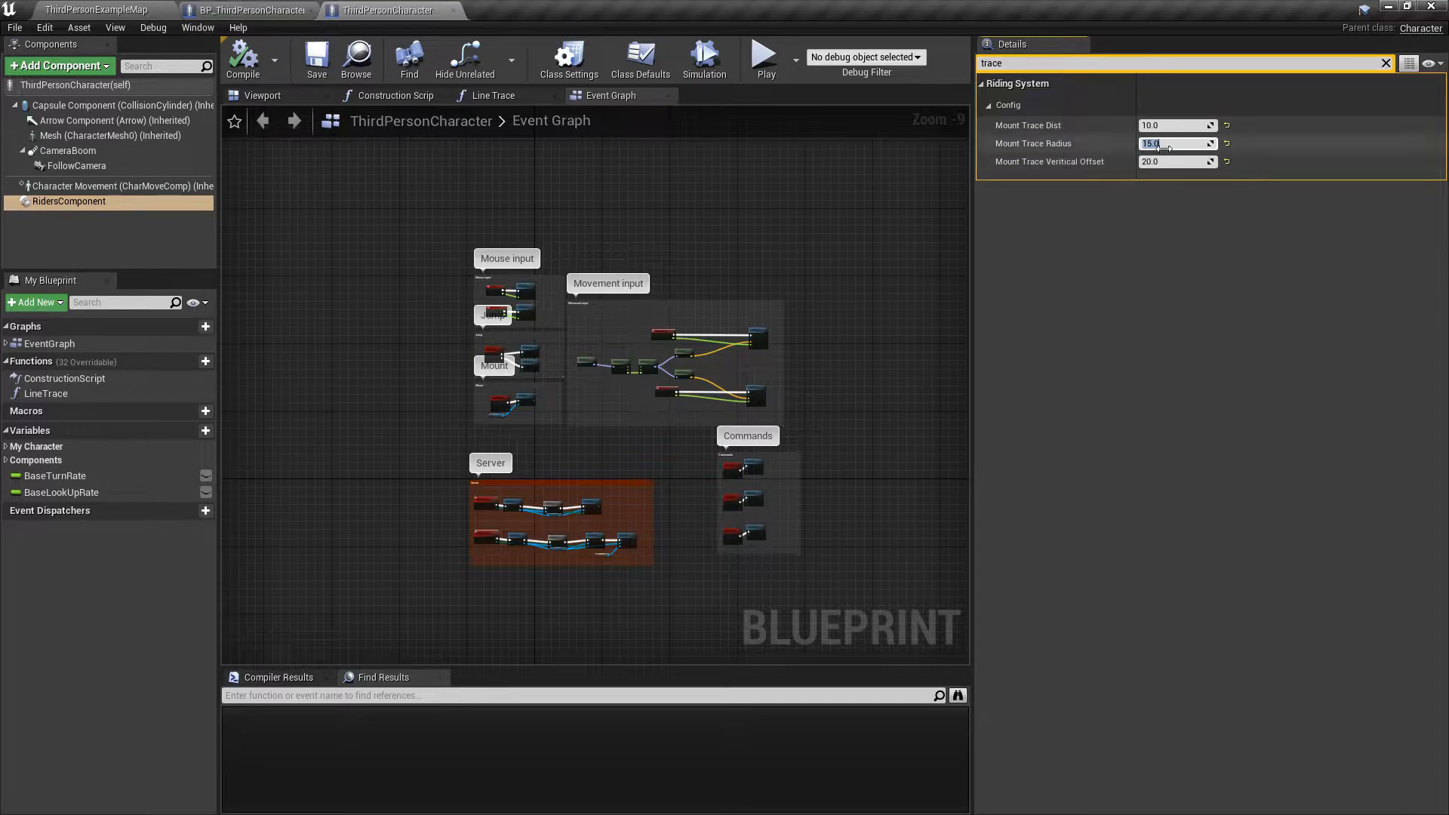
left_click(1187, 126)
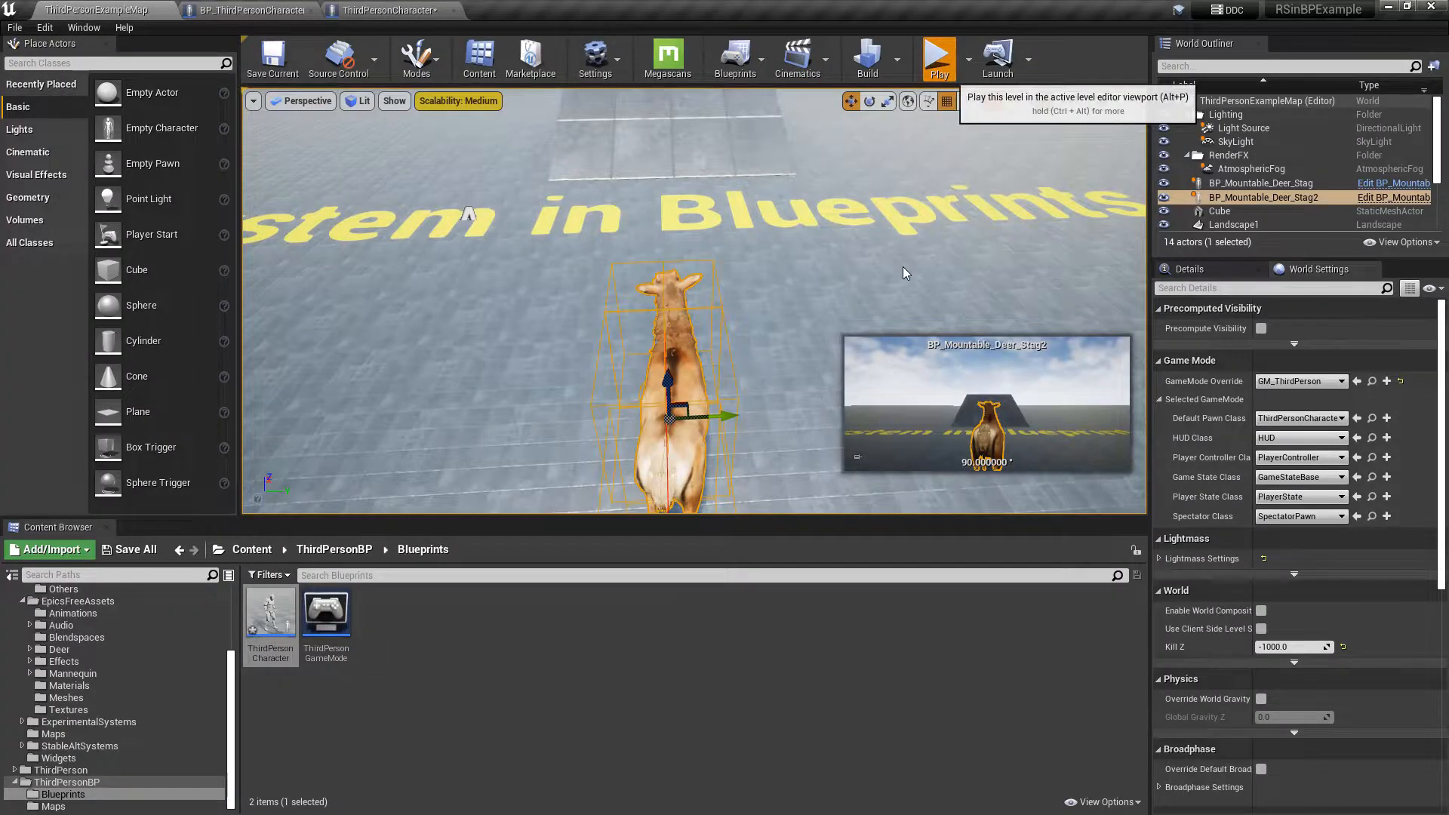
Play the level and test mounting the deer, riding it at increased speed and dismounting with the third-person character.
left_click(938, 57)
key("w")
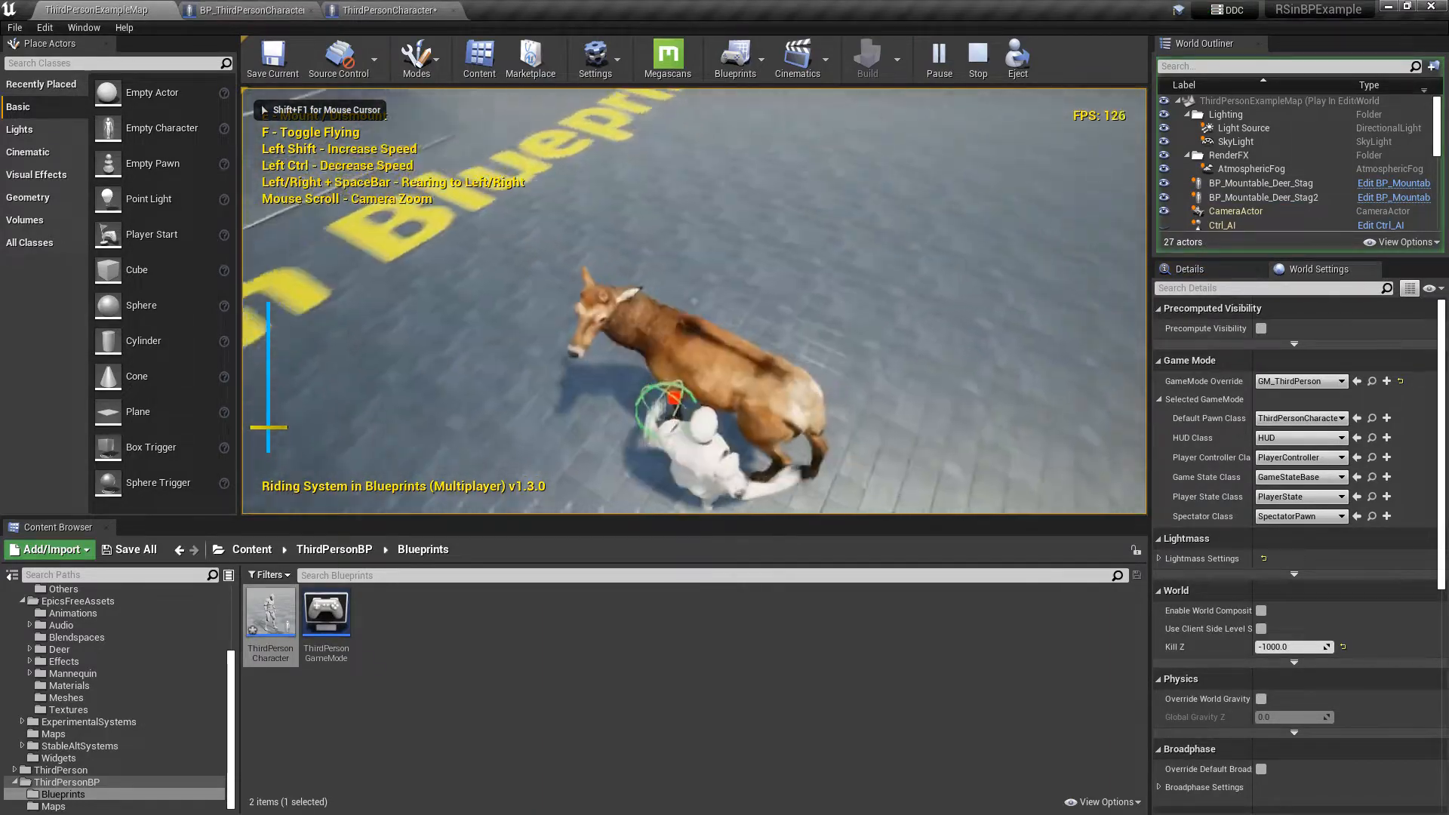
key("e")
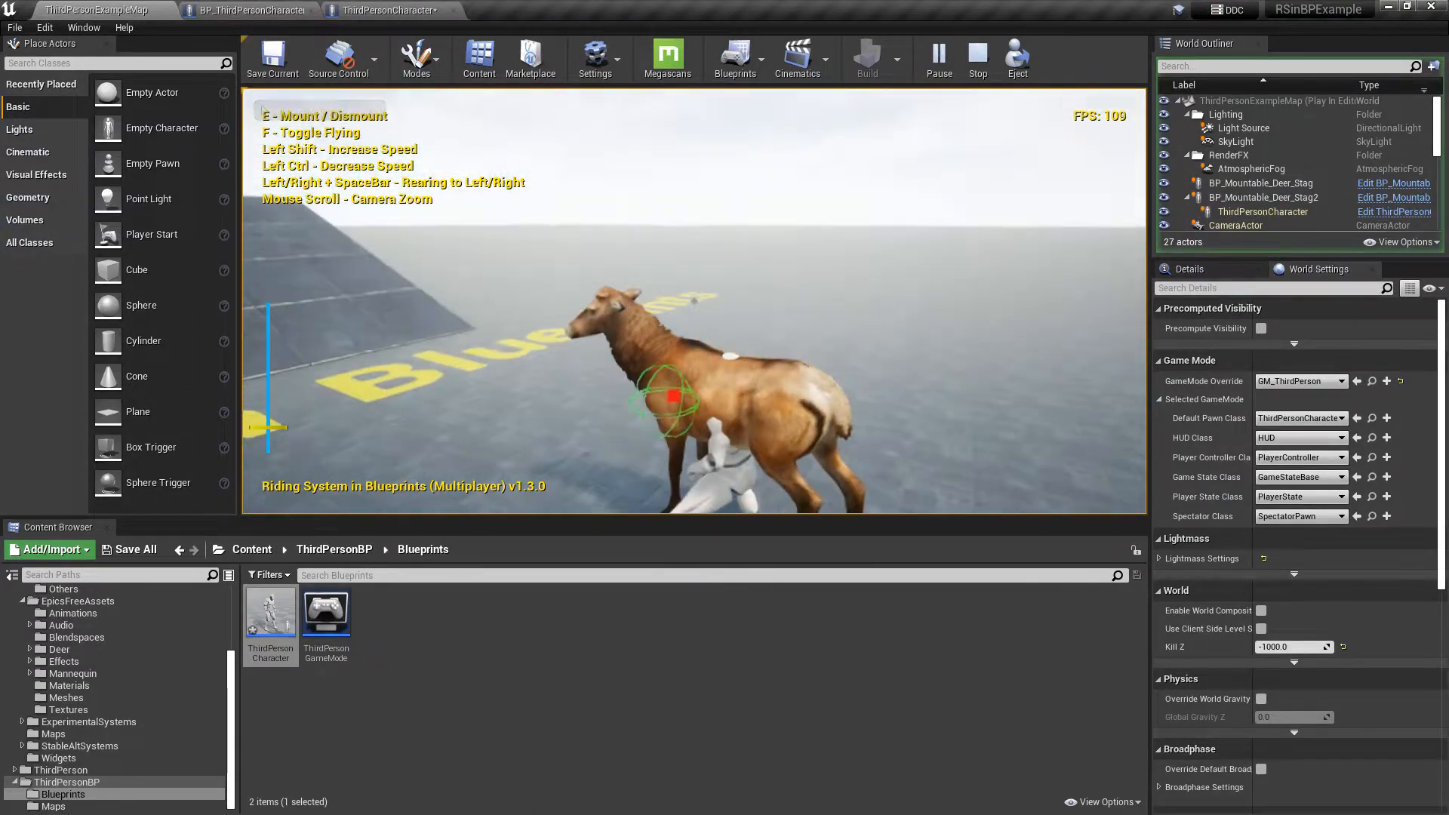
key("d")
key("shift")
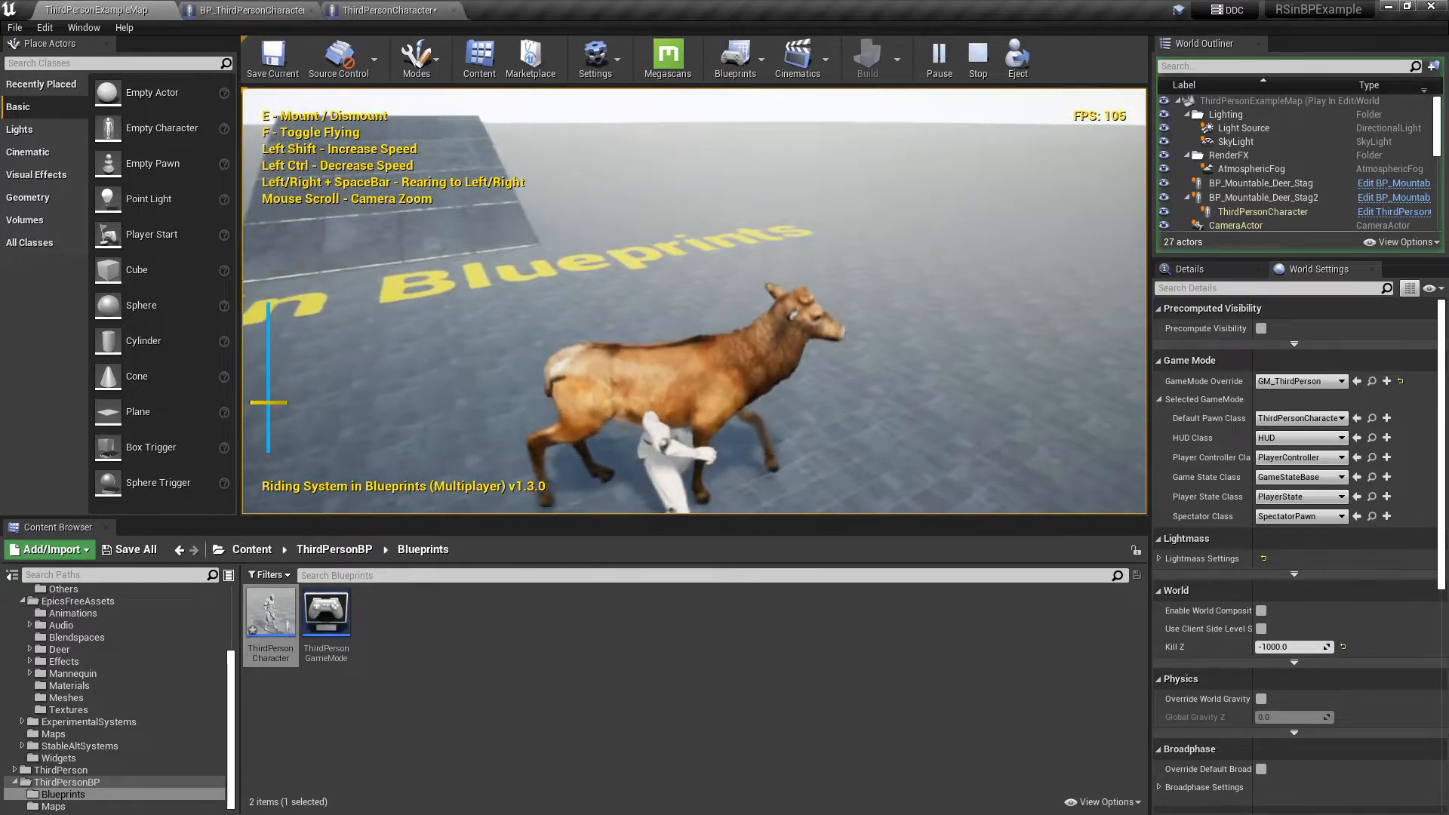
key("a")
key("e")
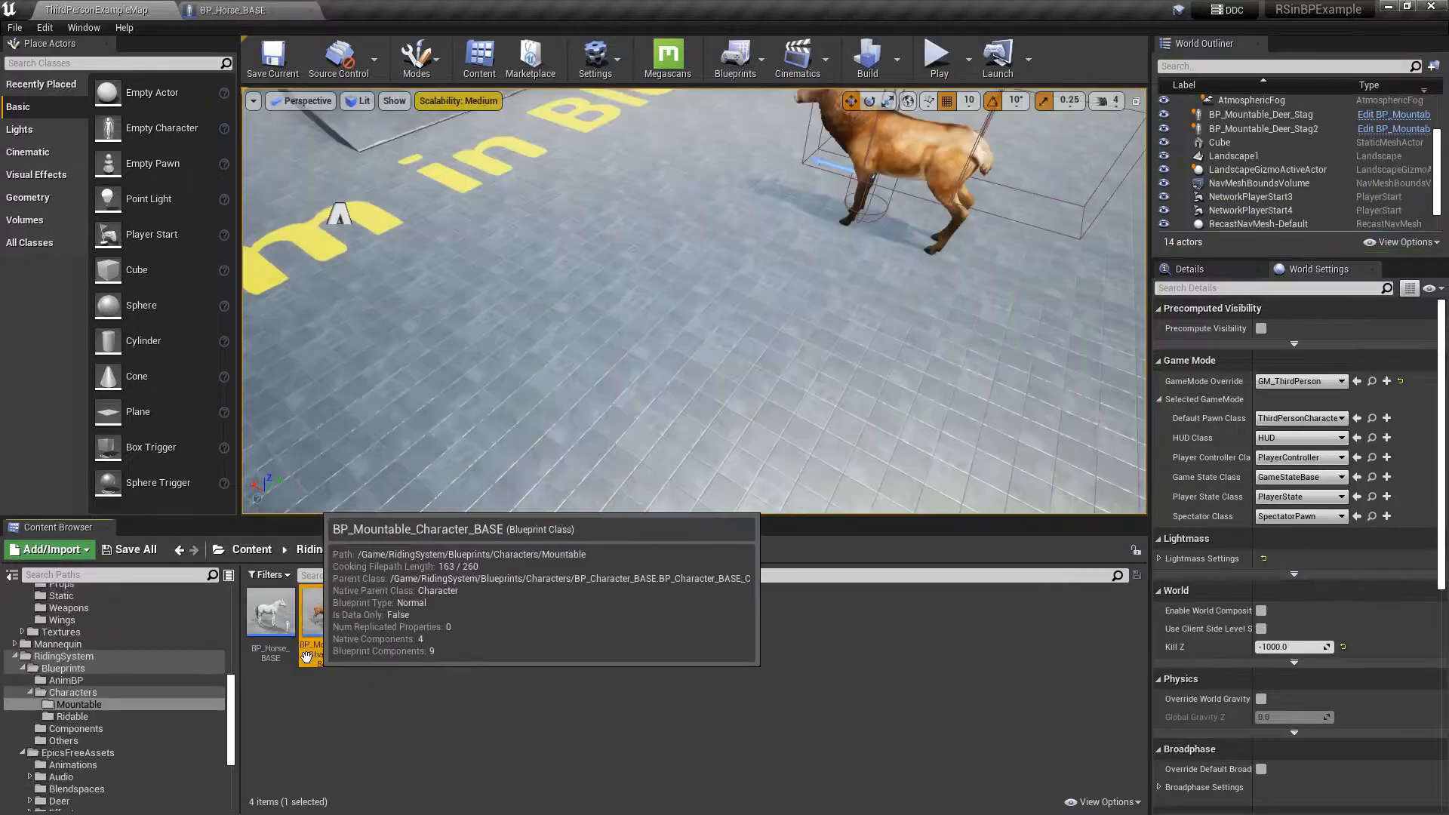
Open the BP_Mountable_Character_BASE blueprint from the Mountable folder.
left_click(262, 613)
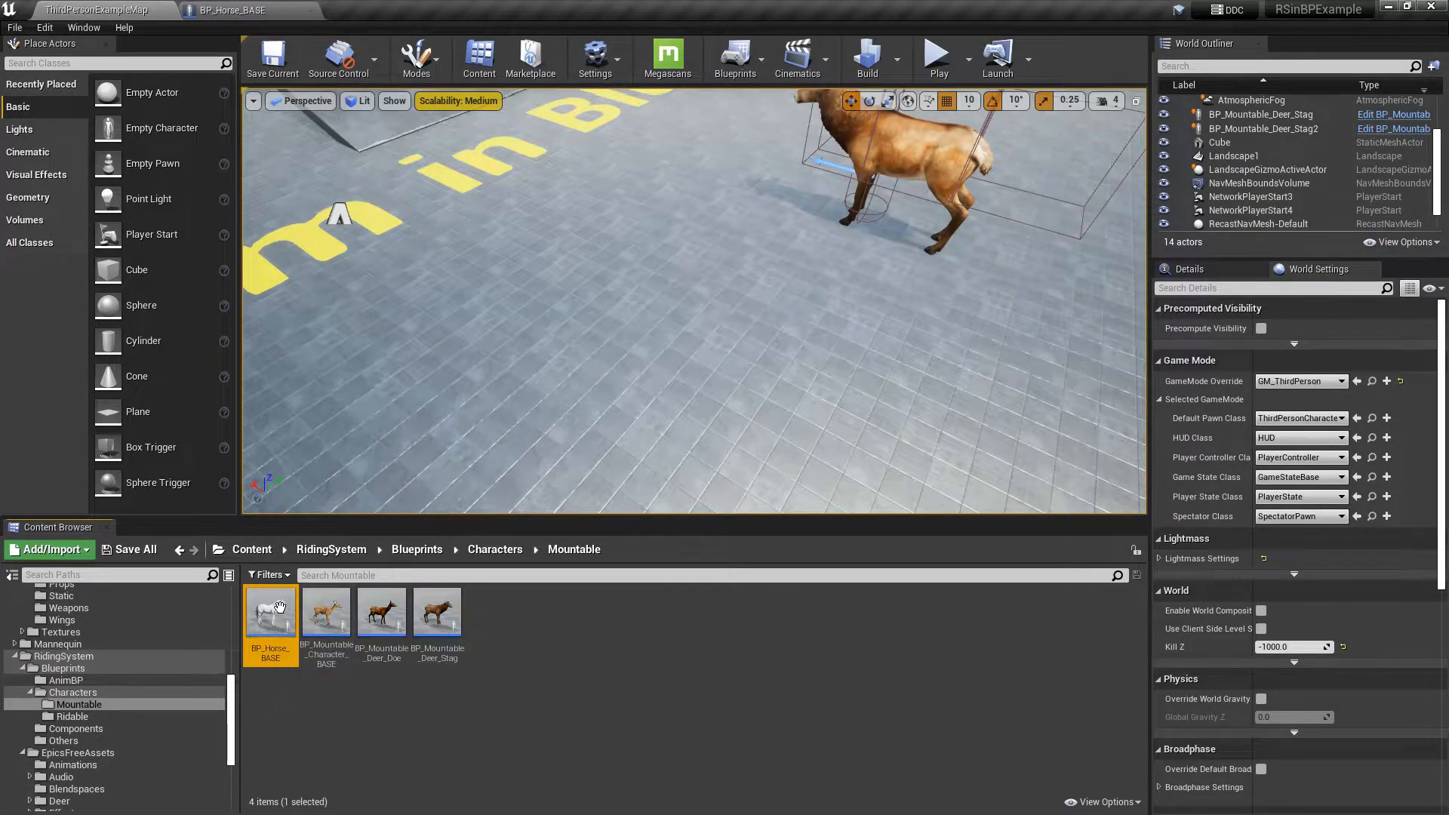
left_click(349, 696)
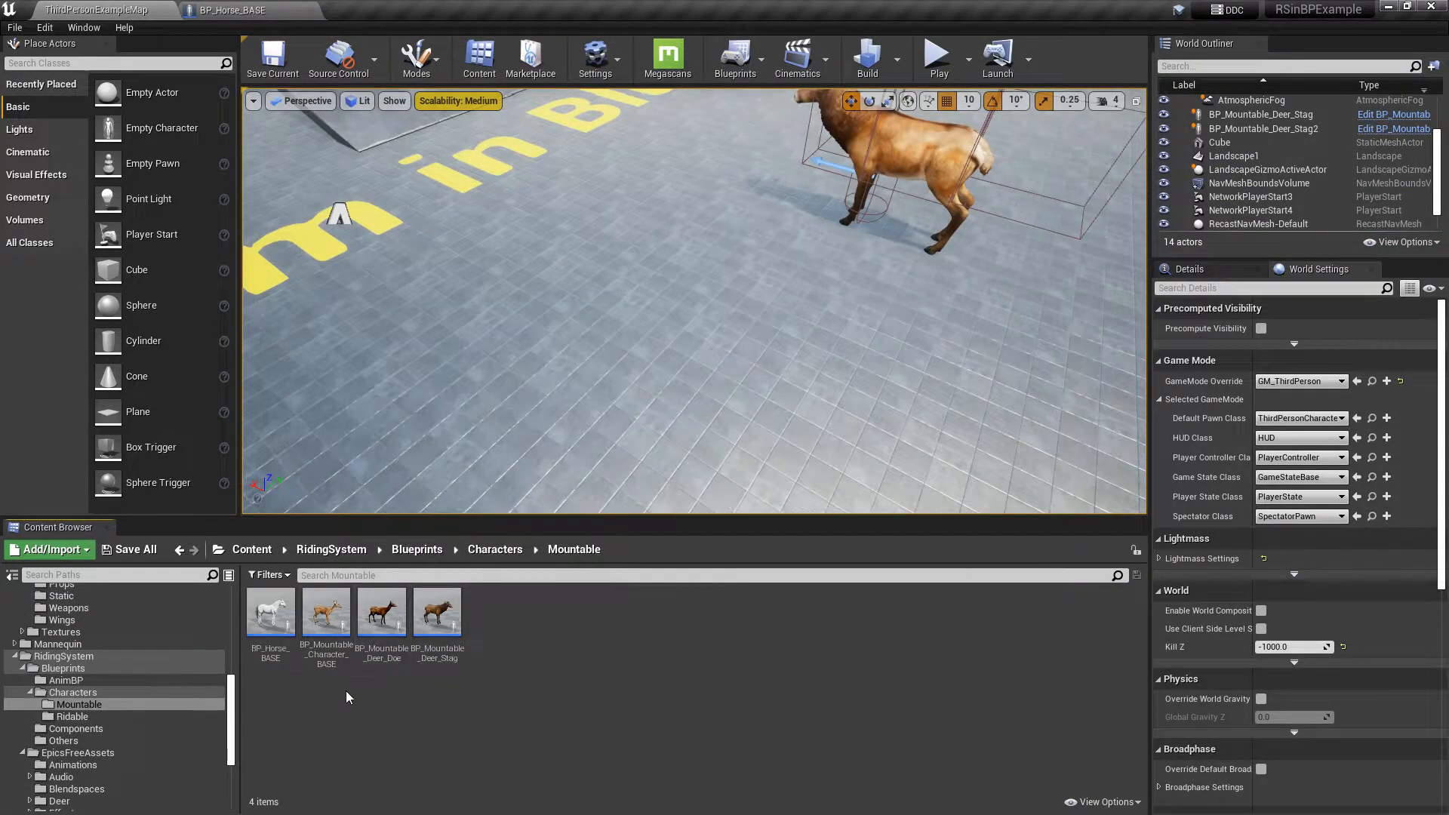
double_click(327, 617)
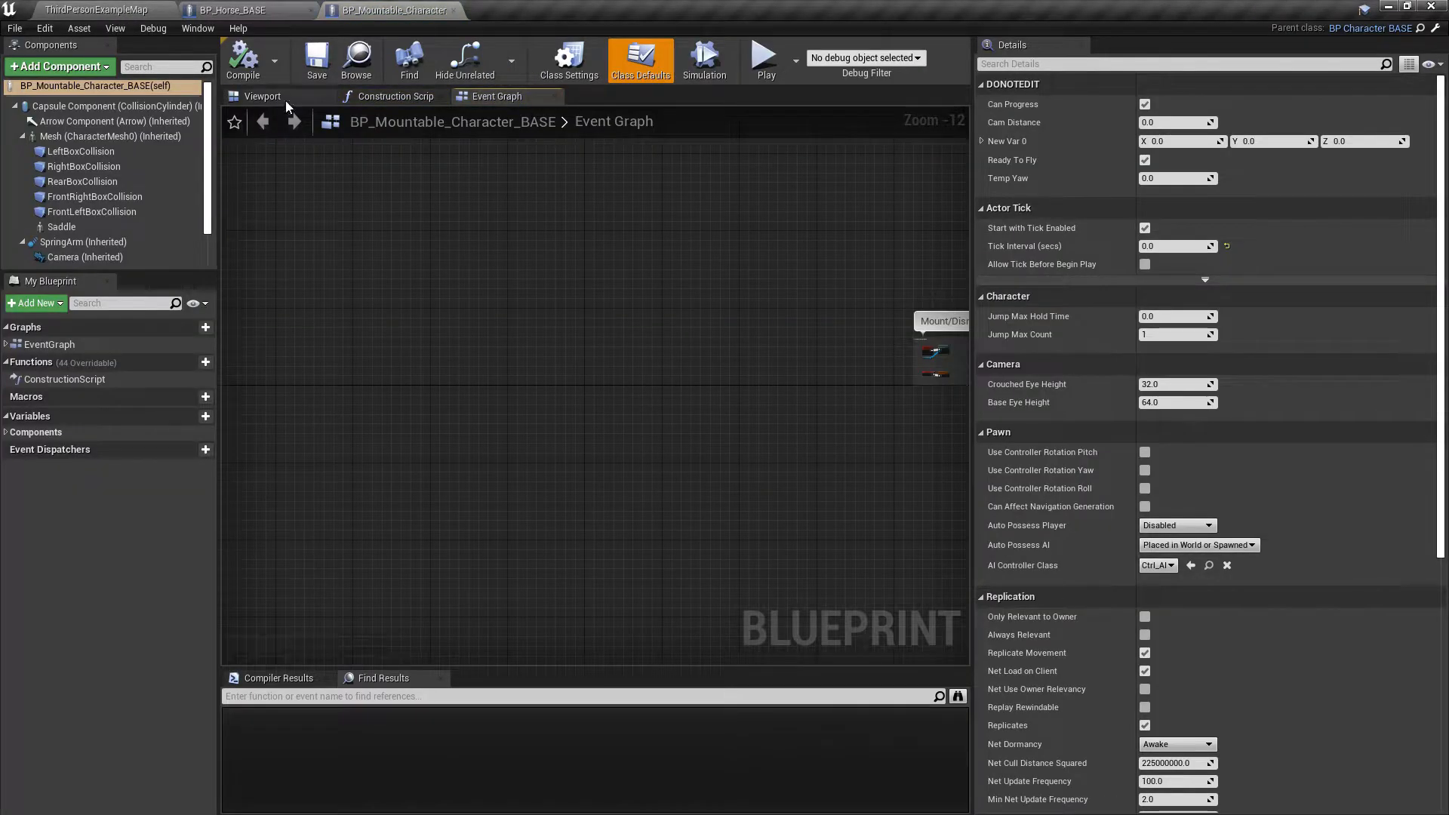
Set the Mesh component's skeletal mesh to SK_Horse and show the model in the blueprint's viewport.
left_click(146, 136)
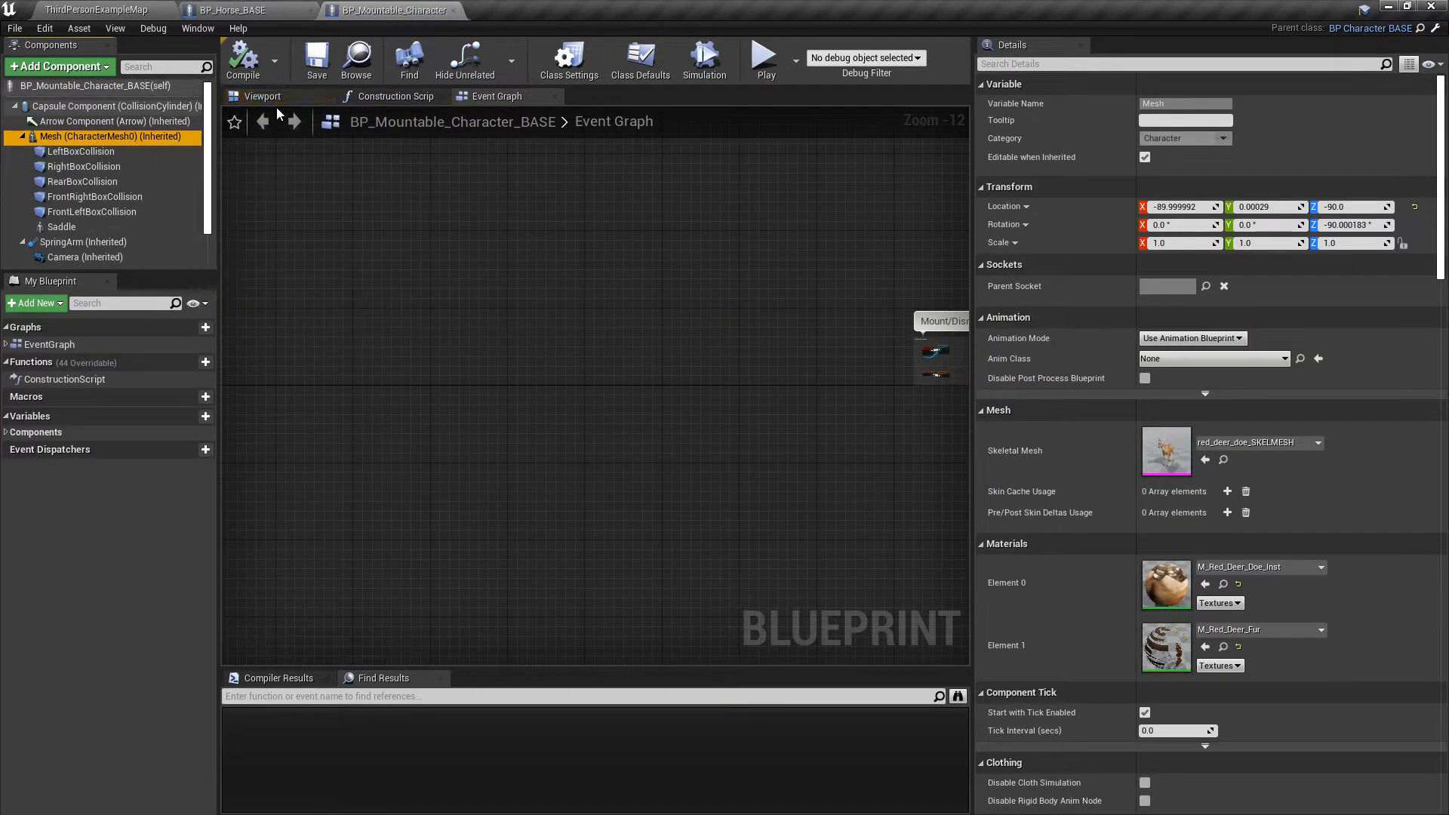
left_click(1235, 444)
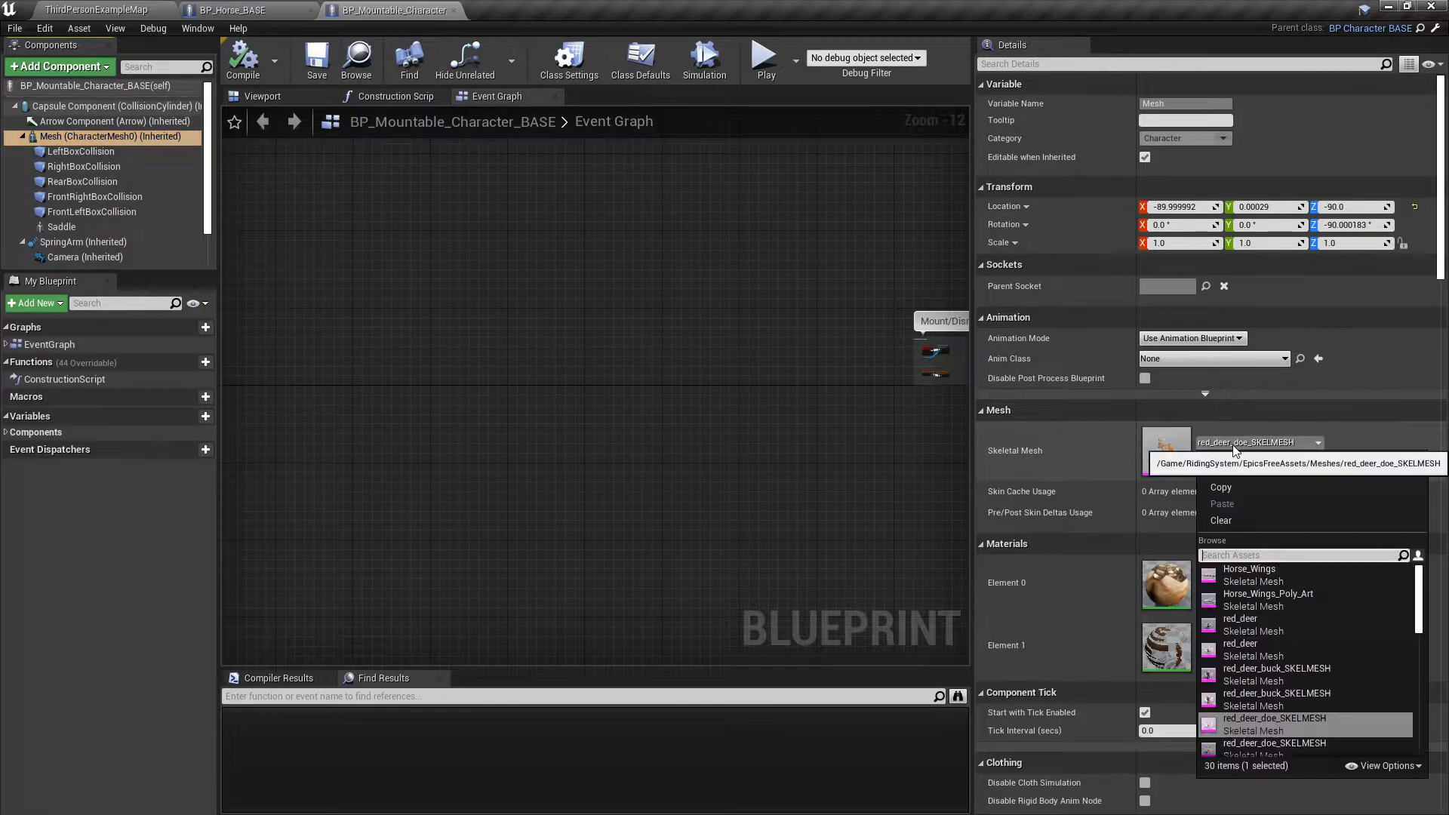
type("sk_hor")
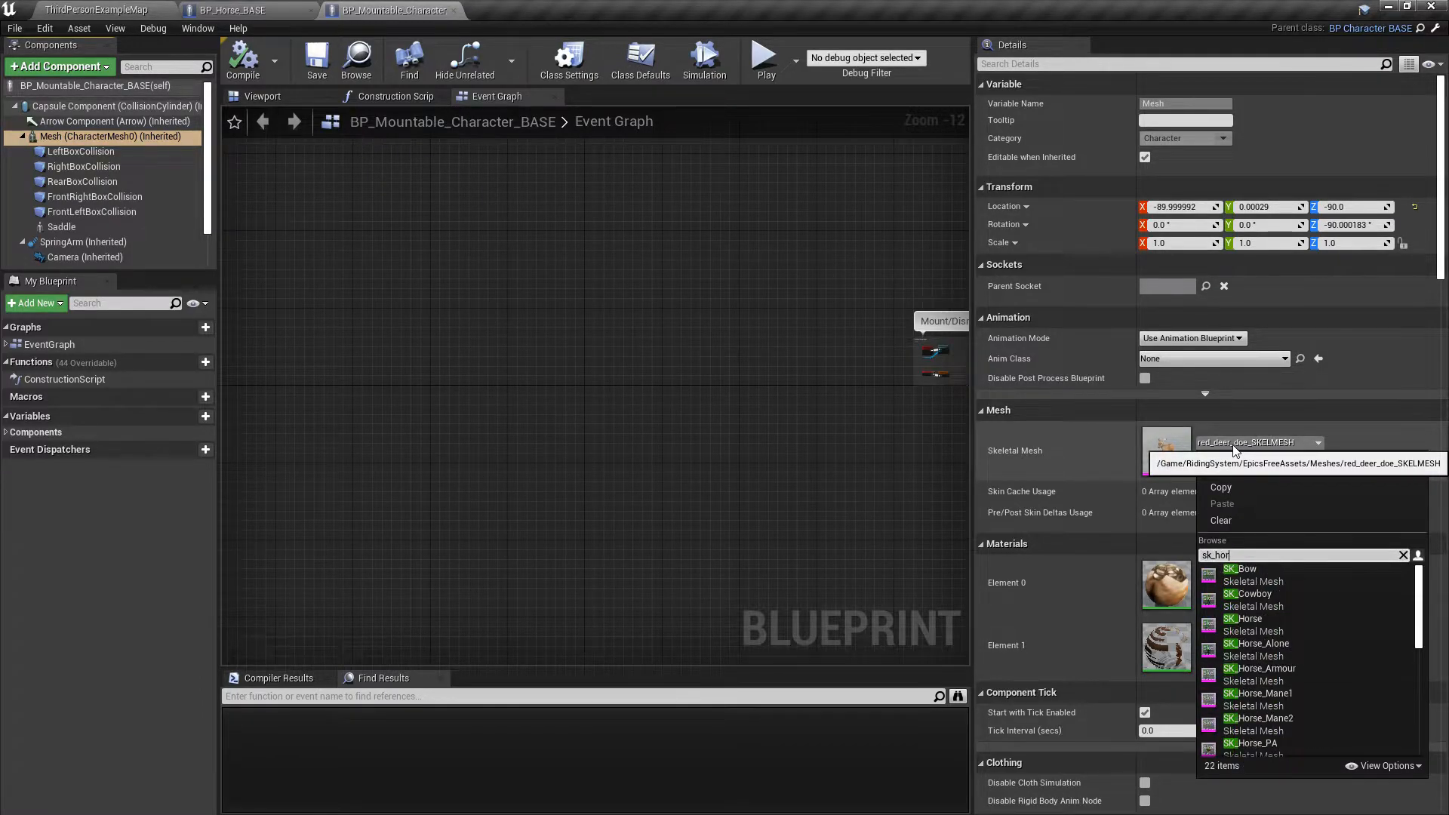
left_click(1259, 579)
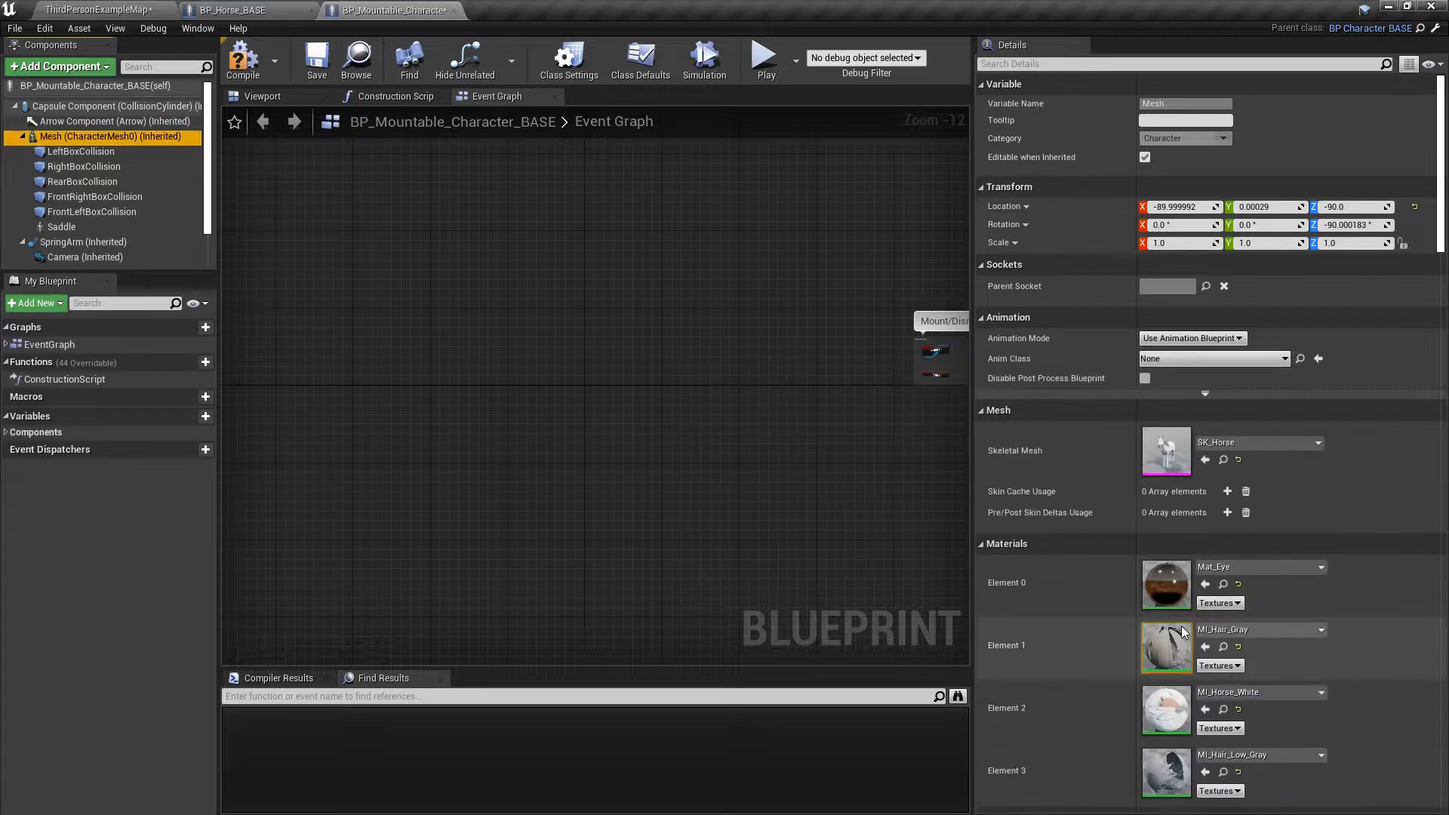
left_click(276, 98)
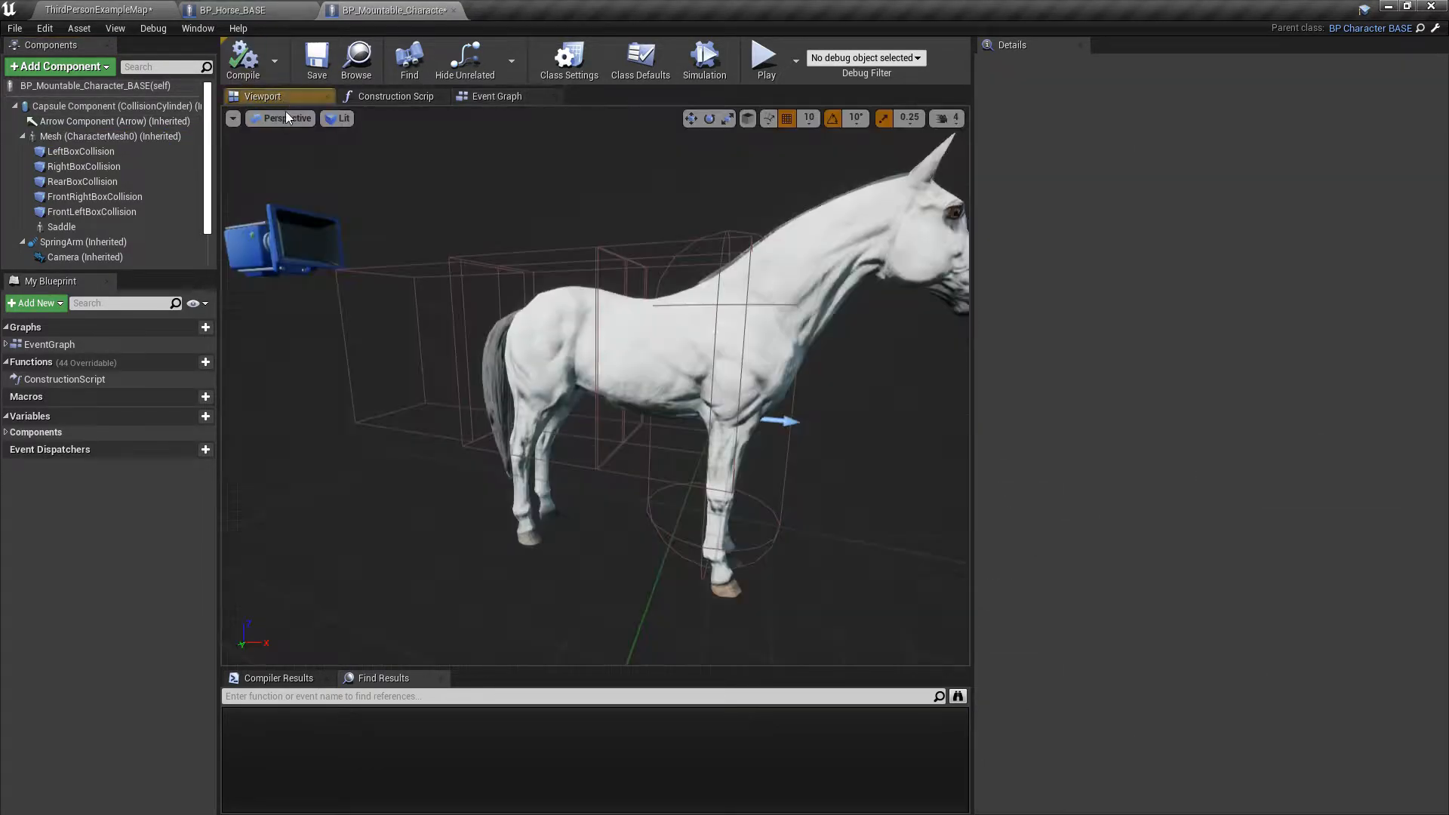
scroll(617, 263, "down", 4)
right_click_drag(617, 264, 522, 388)
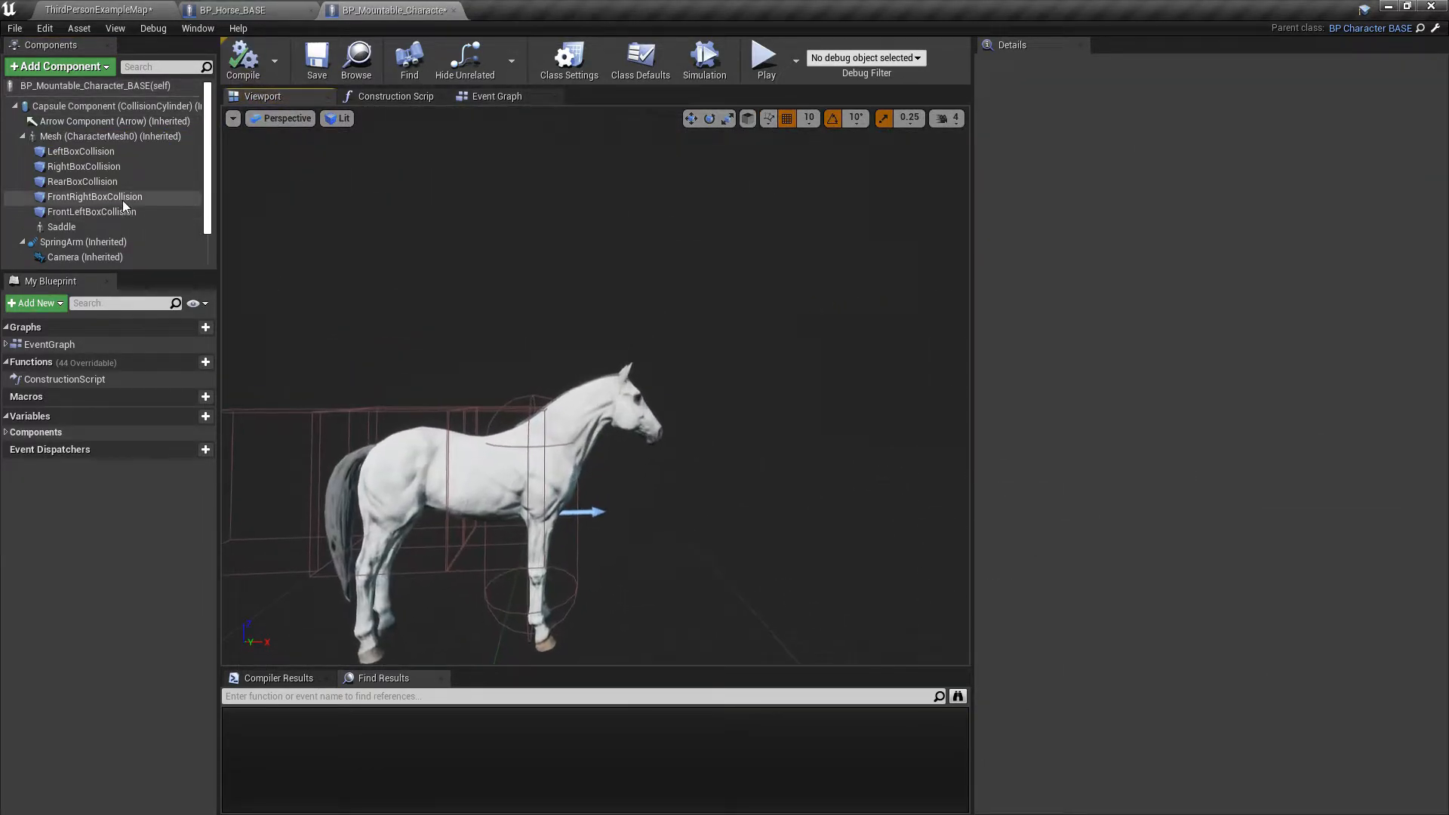
Set Dismount Trace Debug to For Duration on the inherited RidingSystem component.
scroll(123, 202, "down", 2)
left_click(83, 257)
scroll(1116, 372, "down", 4)
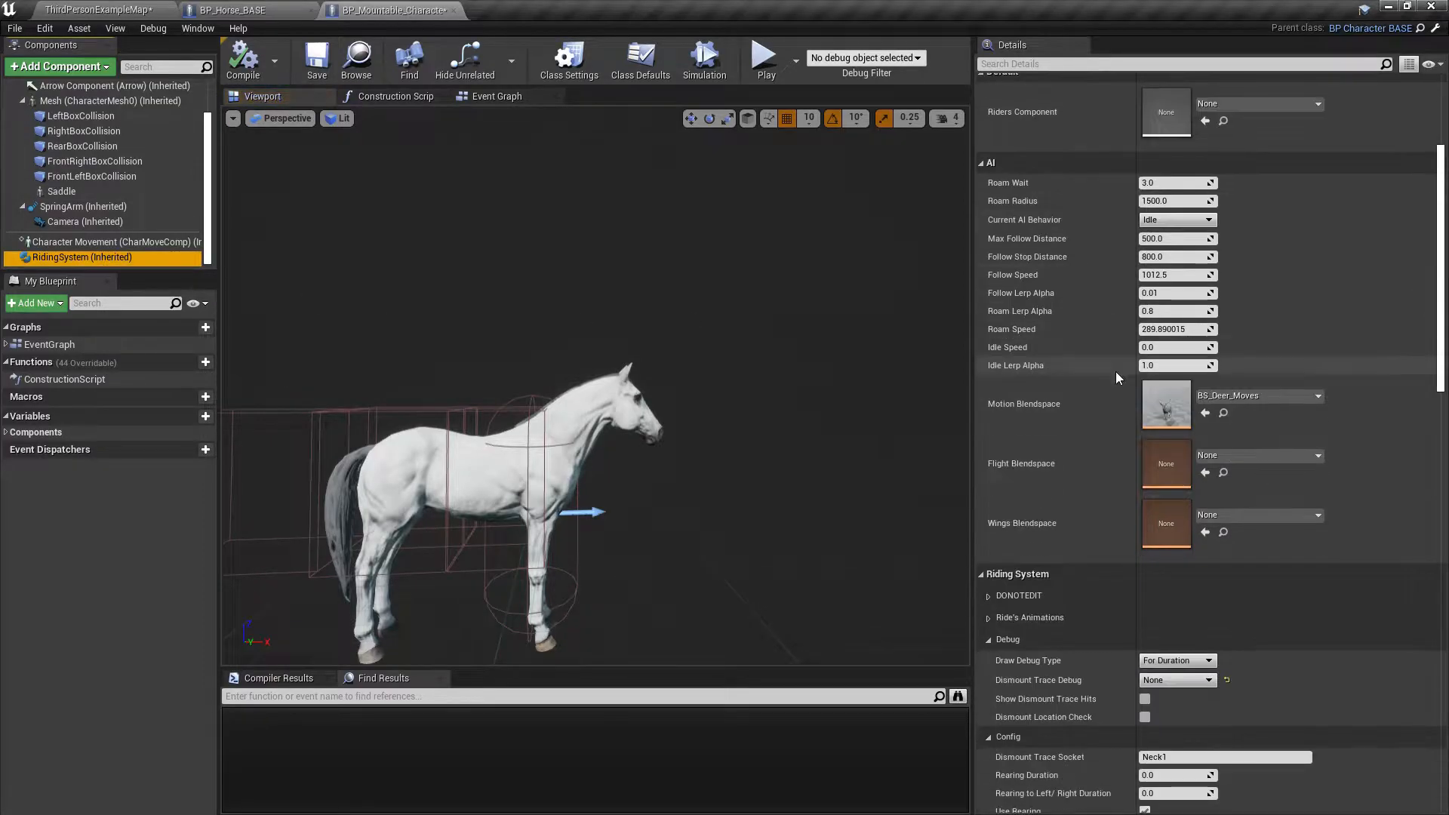
scroll(1116, 372, "down", 3)
scroll(1087, 390, "down", 3)
scroll(1094, 392, "down", 2)
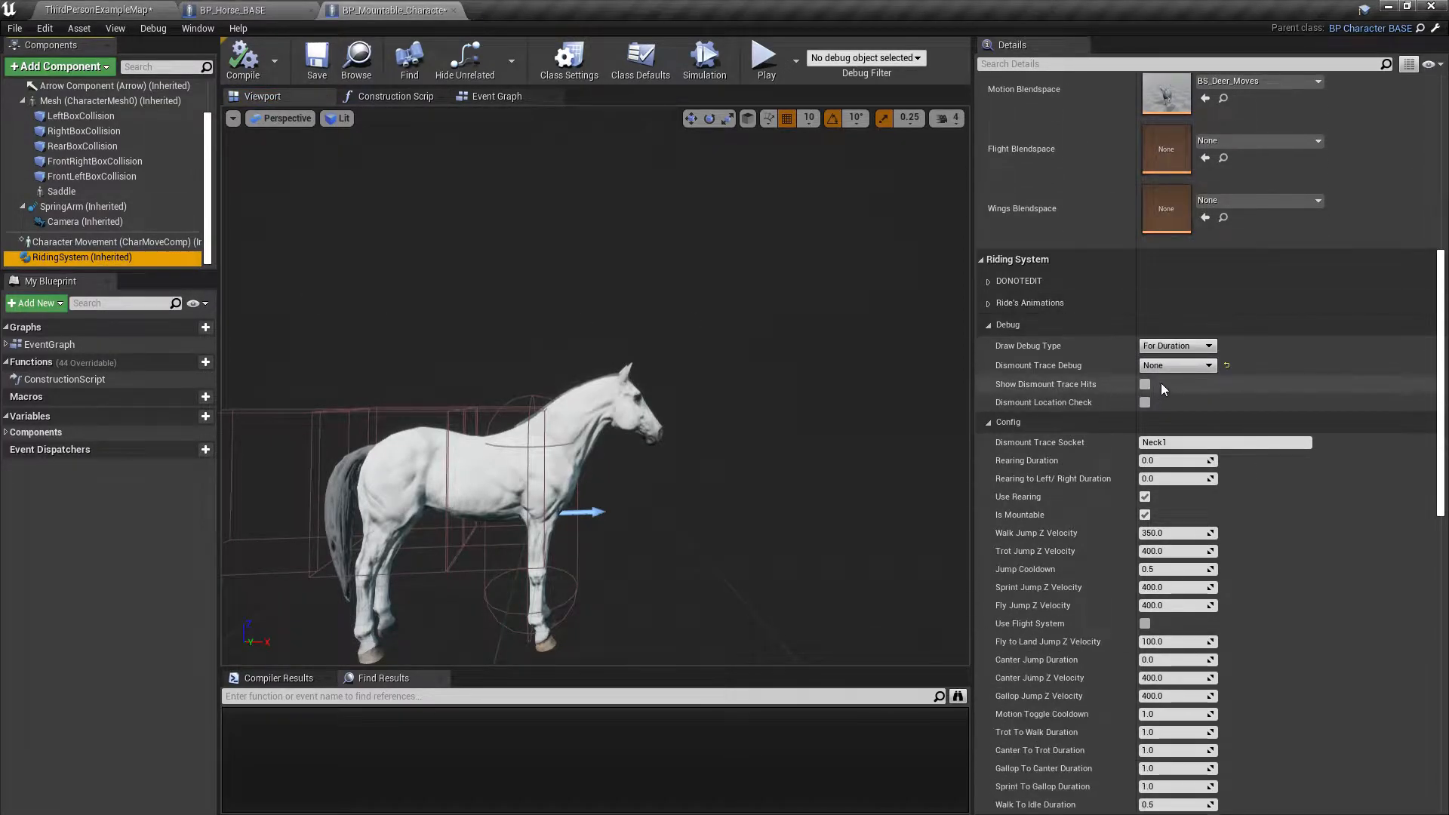
left_click(1177, 365)
left_click(1178, 393)
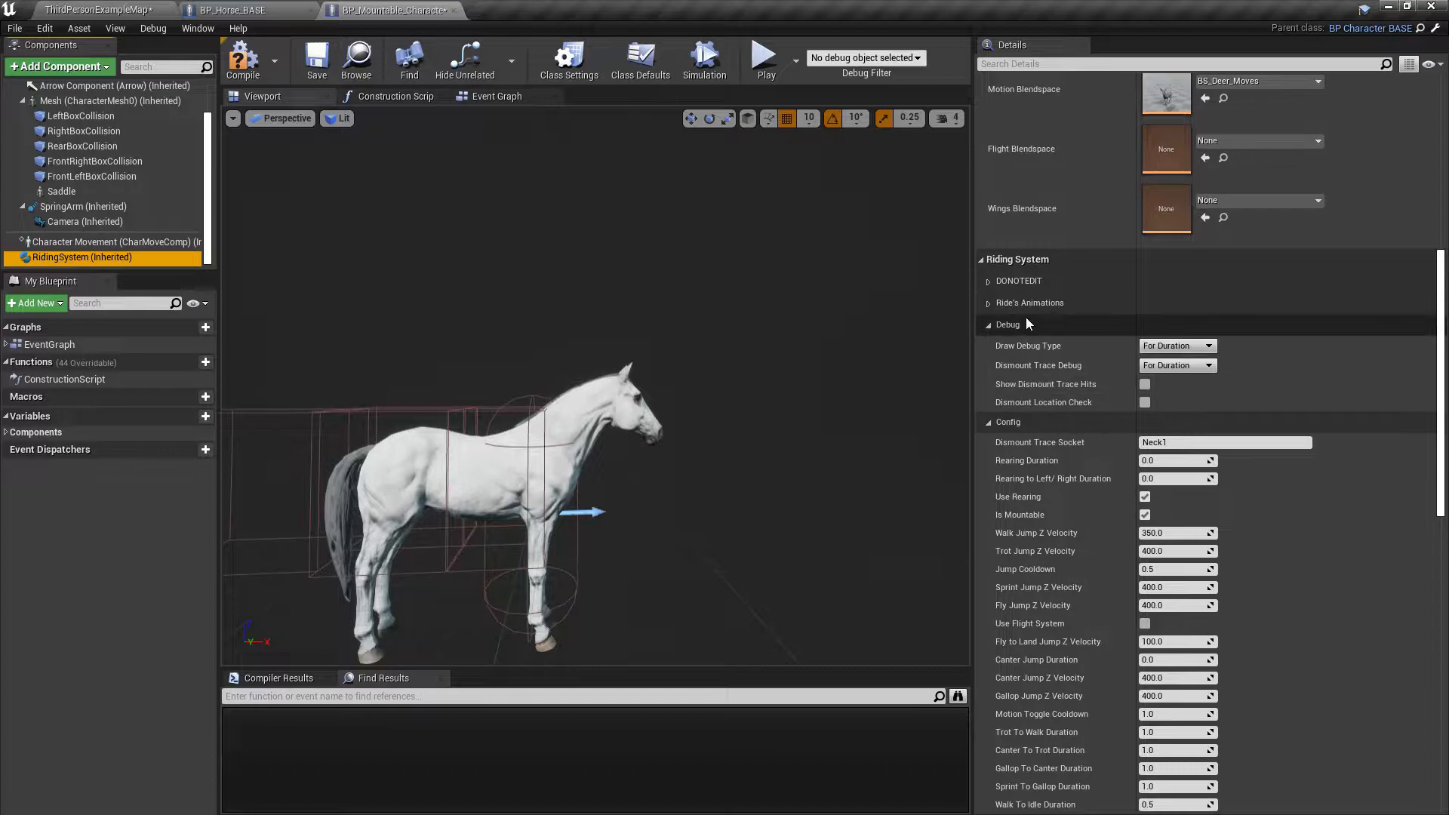
Expand the RidingSystem's Ride's Animations settings and compile the blueprint.
left_click(989, 280)
left_click(990, 280)
left_click(989, 303)
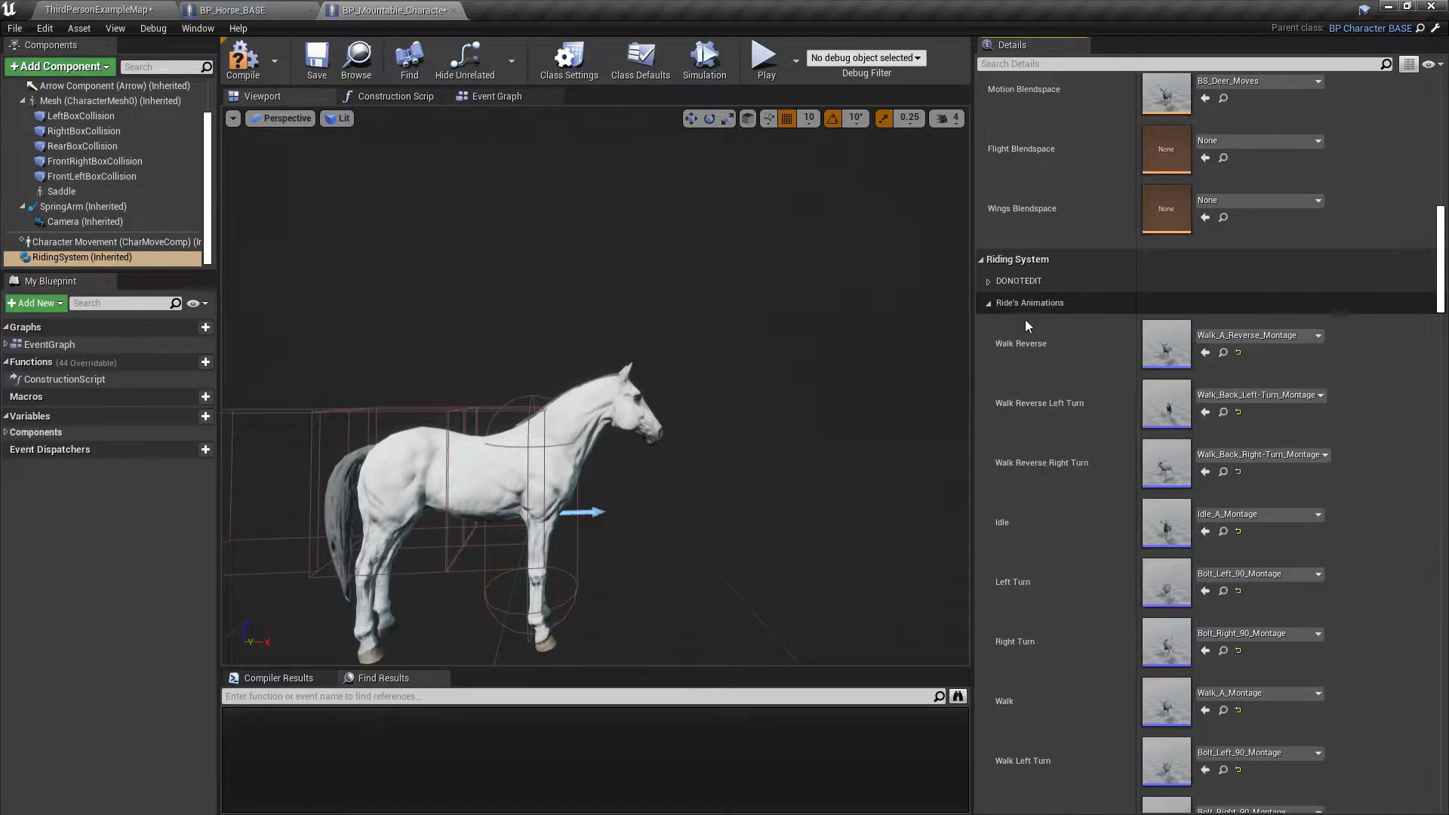
scroll(1057, 325, "down", 2)
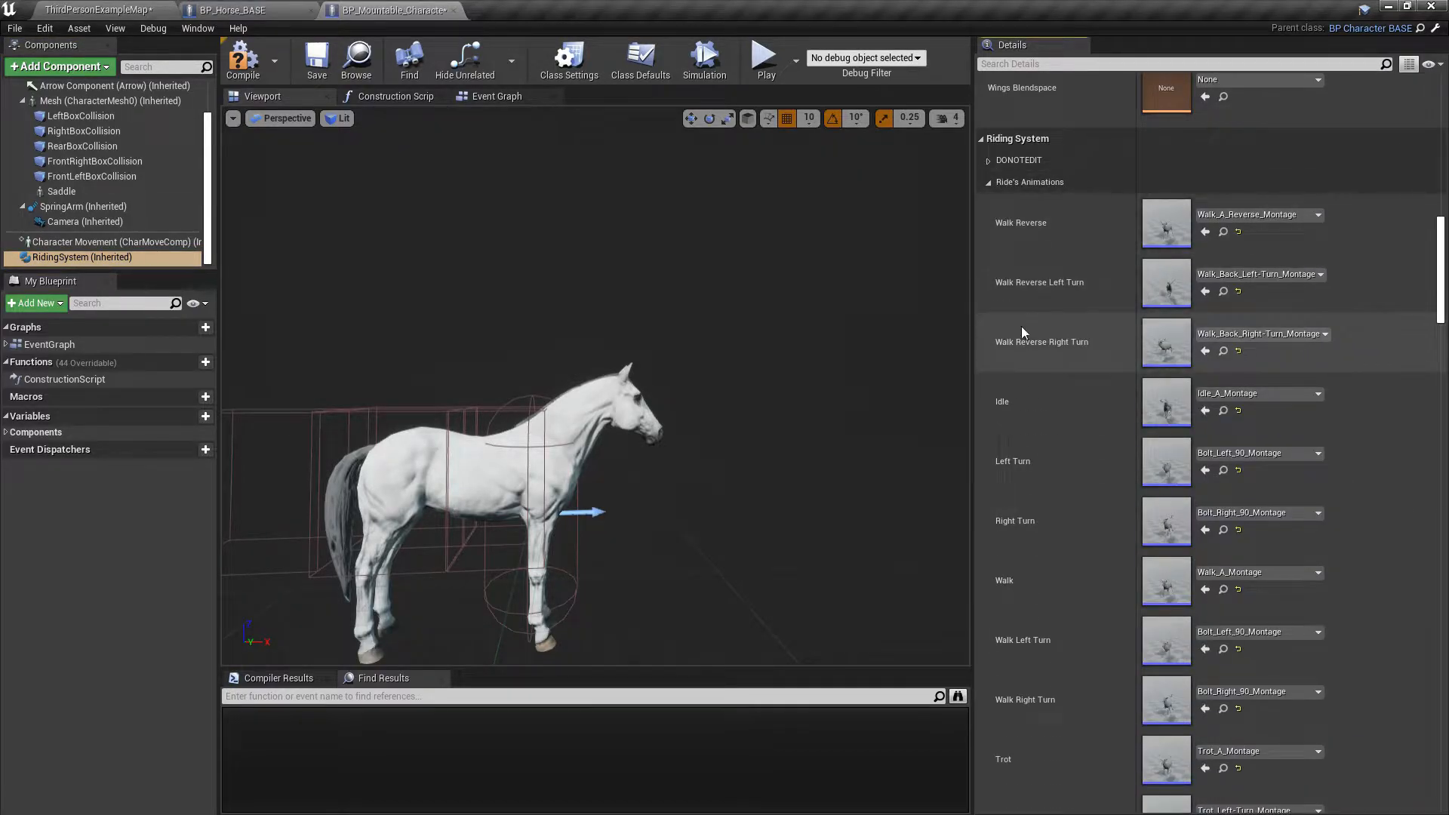
left_click(255, 61)
Return to ThirdPersonExampleMap and open the HorseAnimsetPro/Animations/Horse/RootMotion folder.
left_click(133, 3)
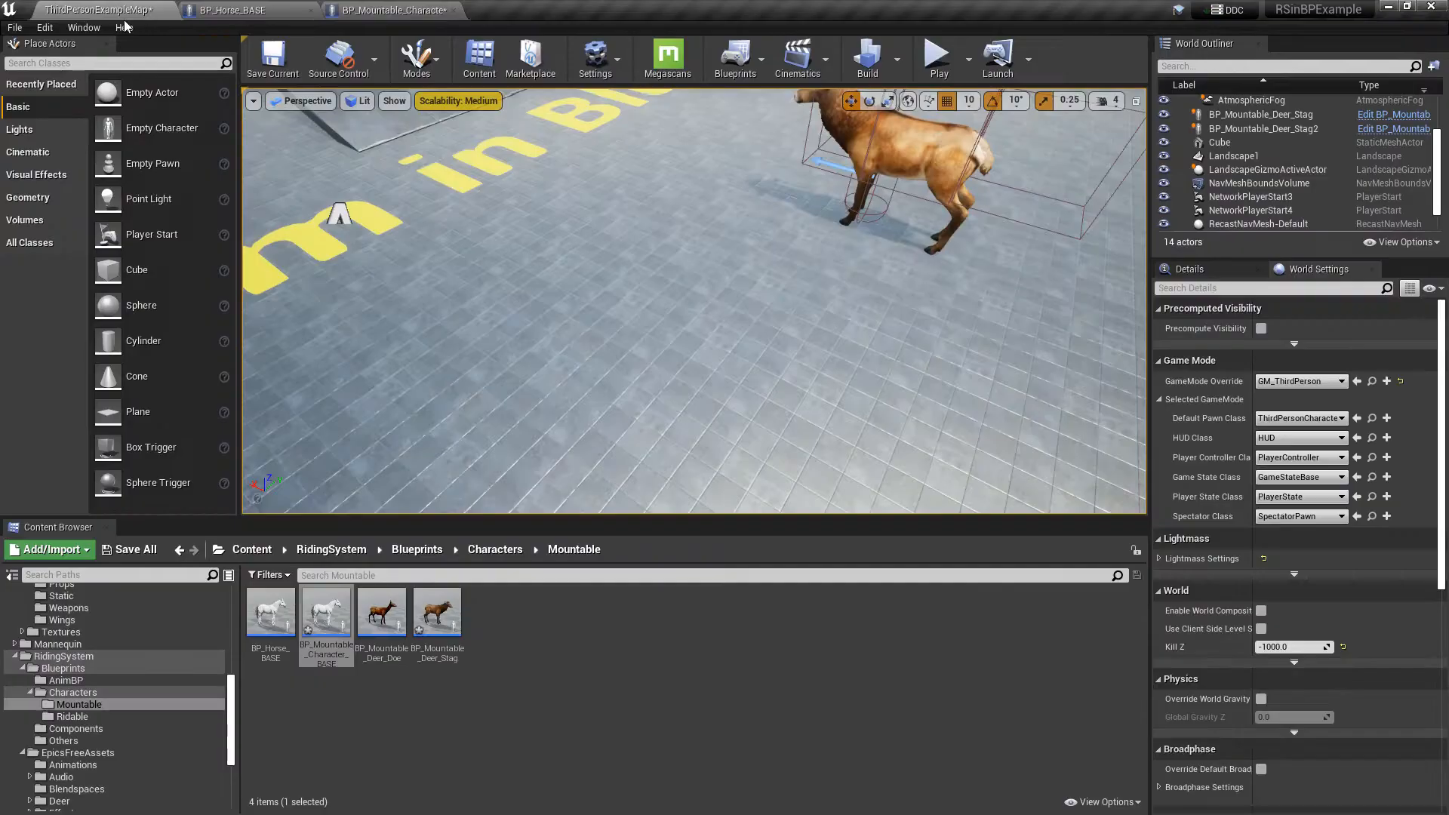
scroll(106, 664, "up", 8)
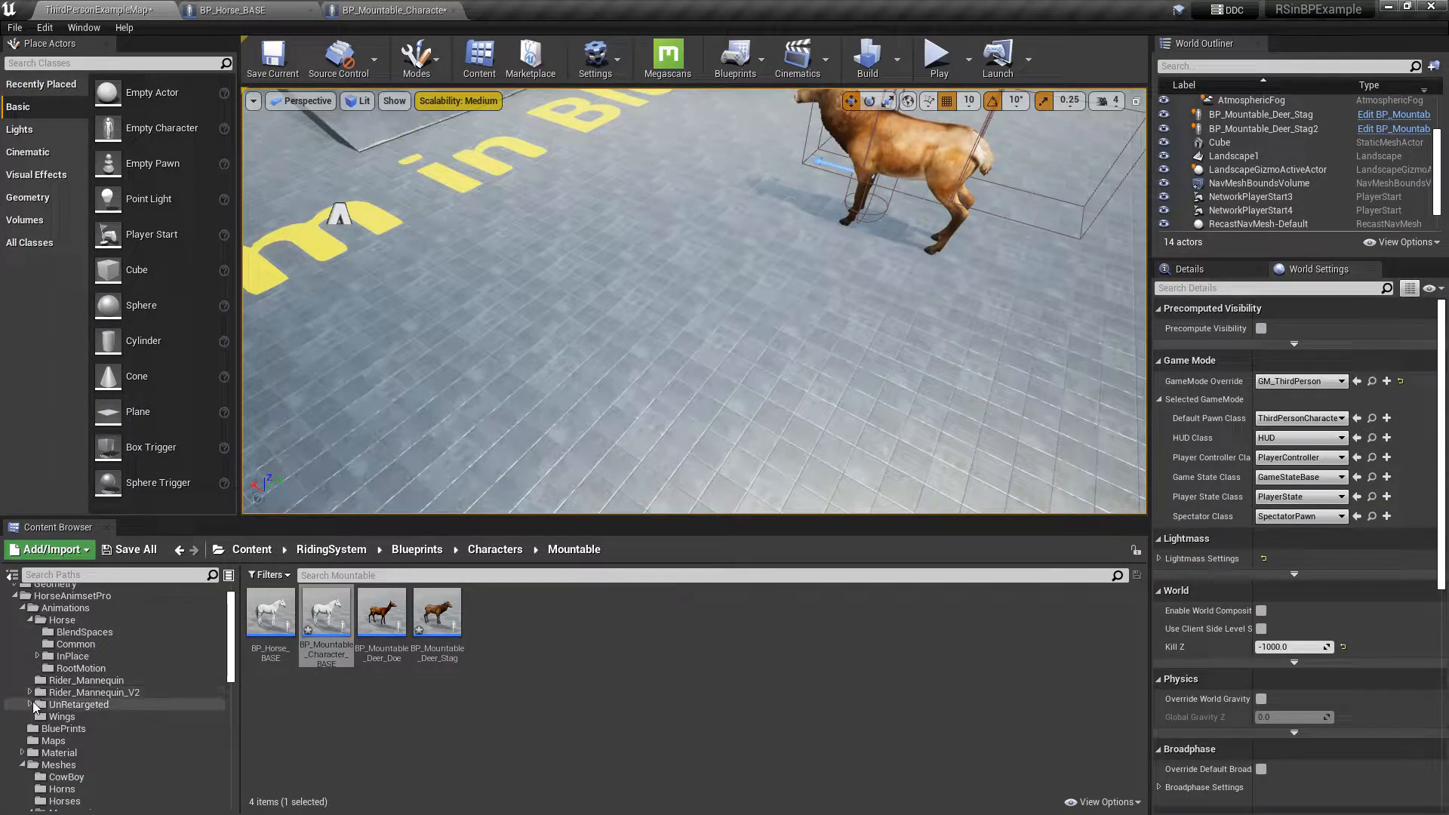
left_click(75, 623)
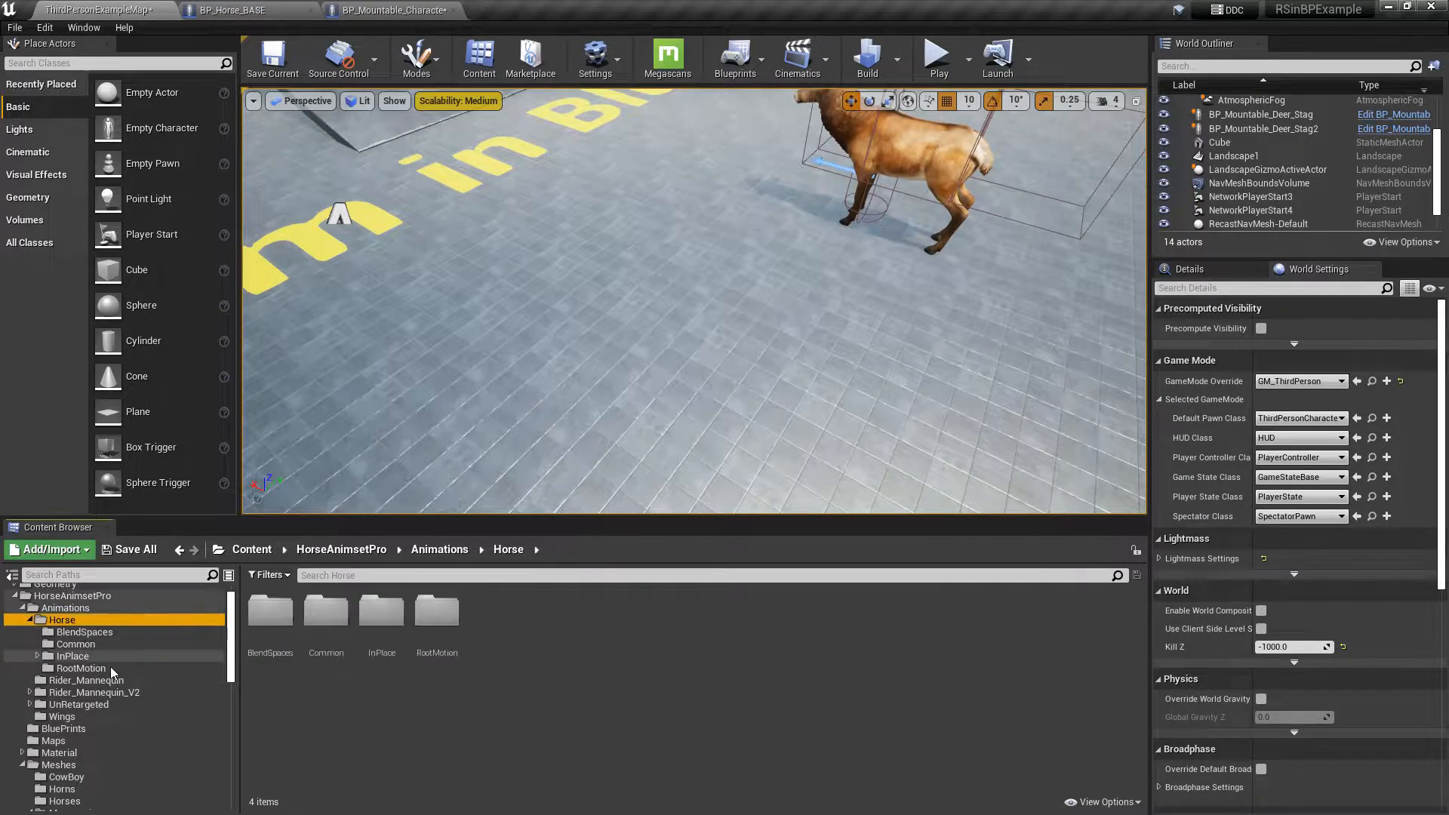
double_click(427, 613)
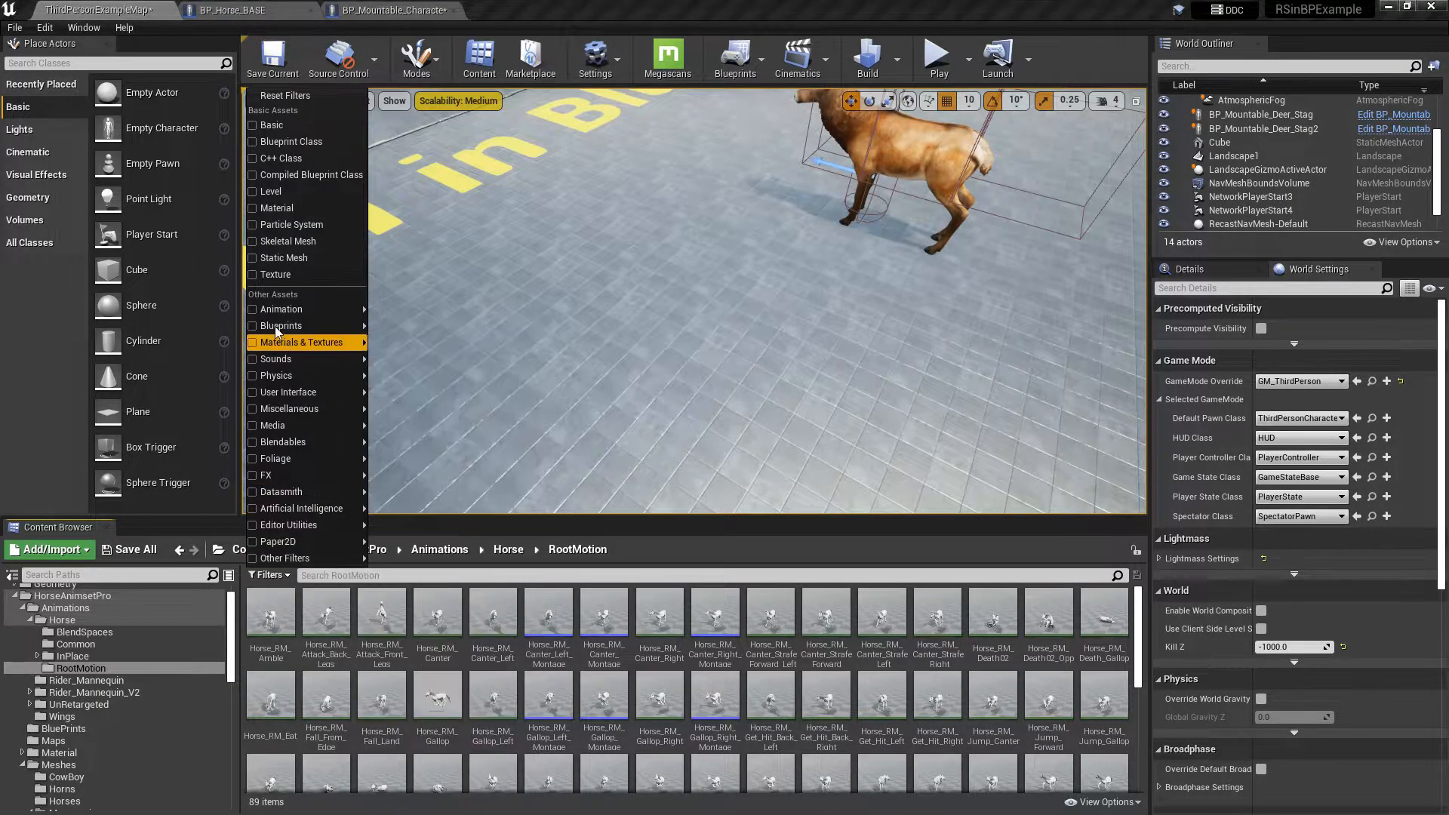
Filter the RootMotion folder to Animation Sequence assets and select all of them.
mouse_move(302, 309)
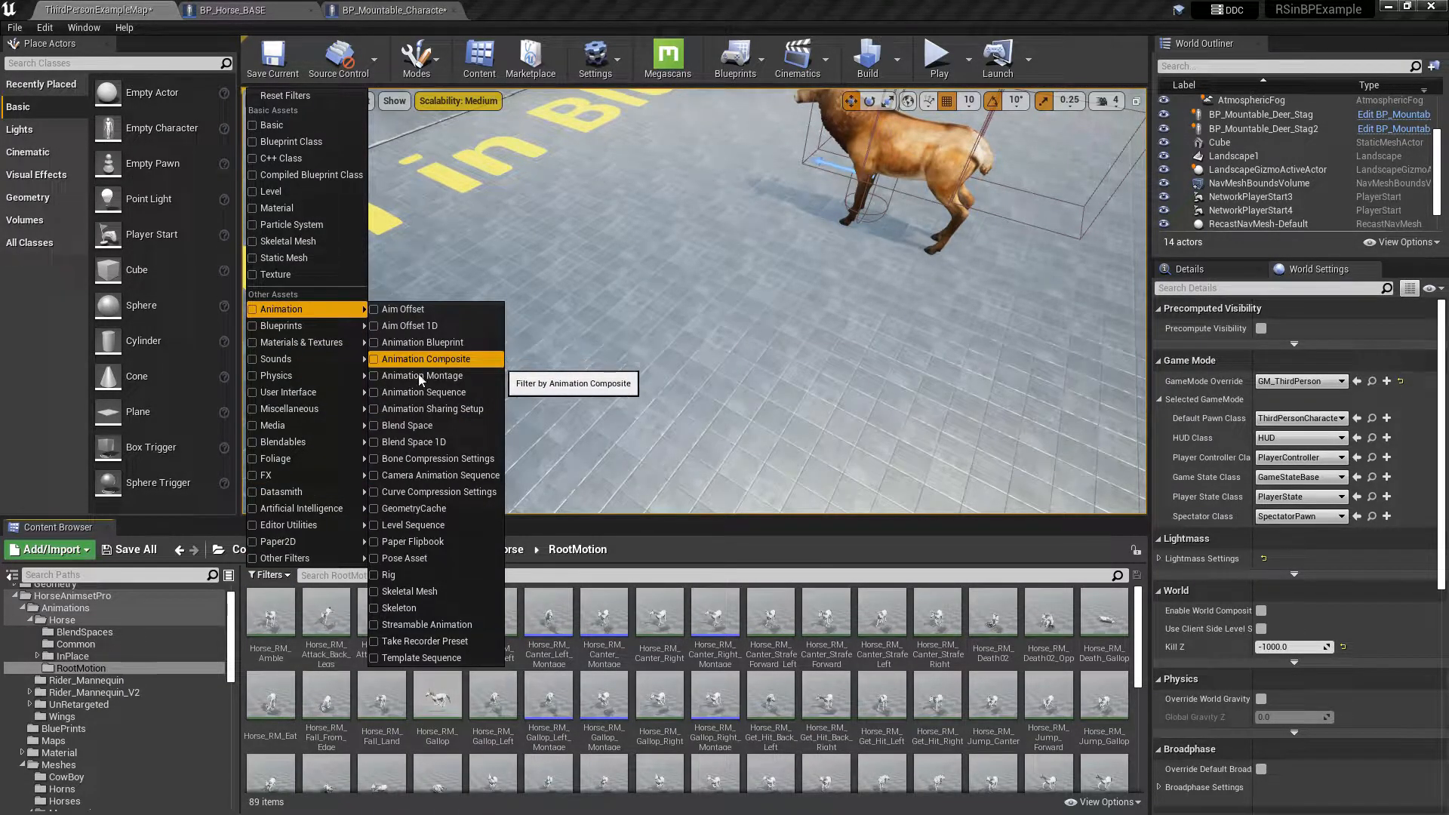
left_click(375, 394)
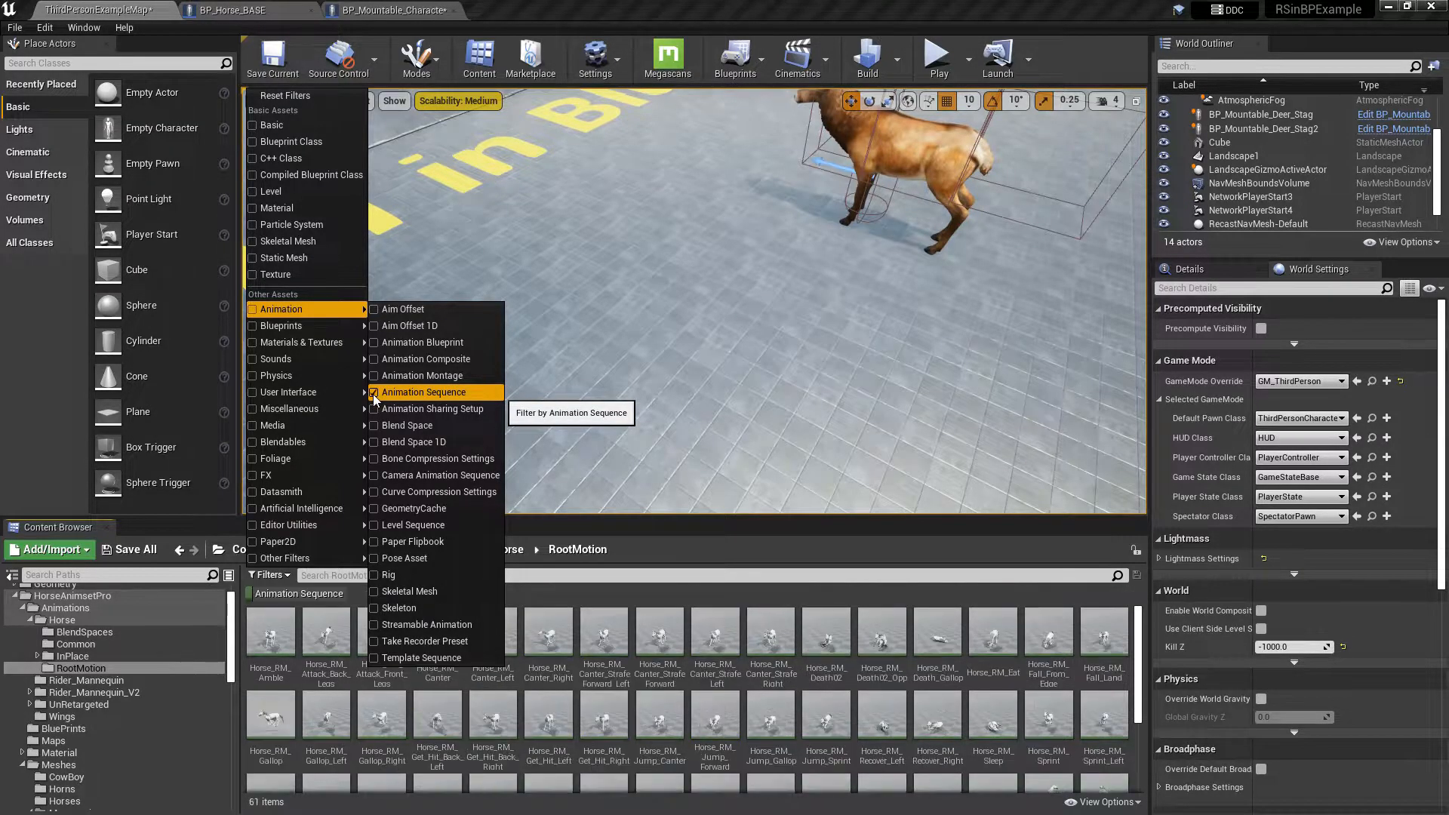
left_click(630, 558)
left_click(562, 644)
key("ctrl+a")
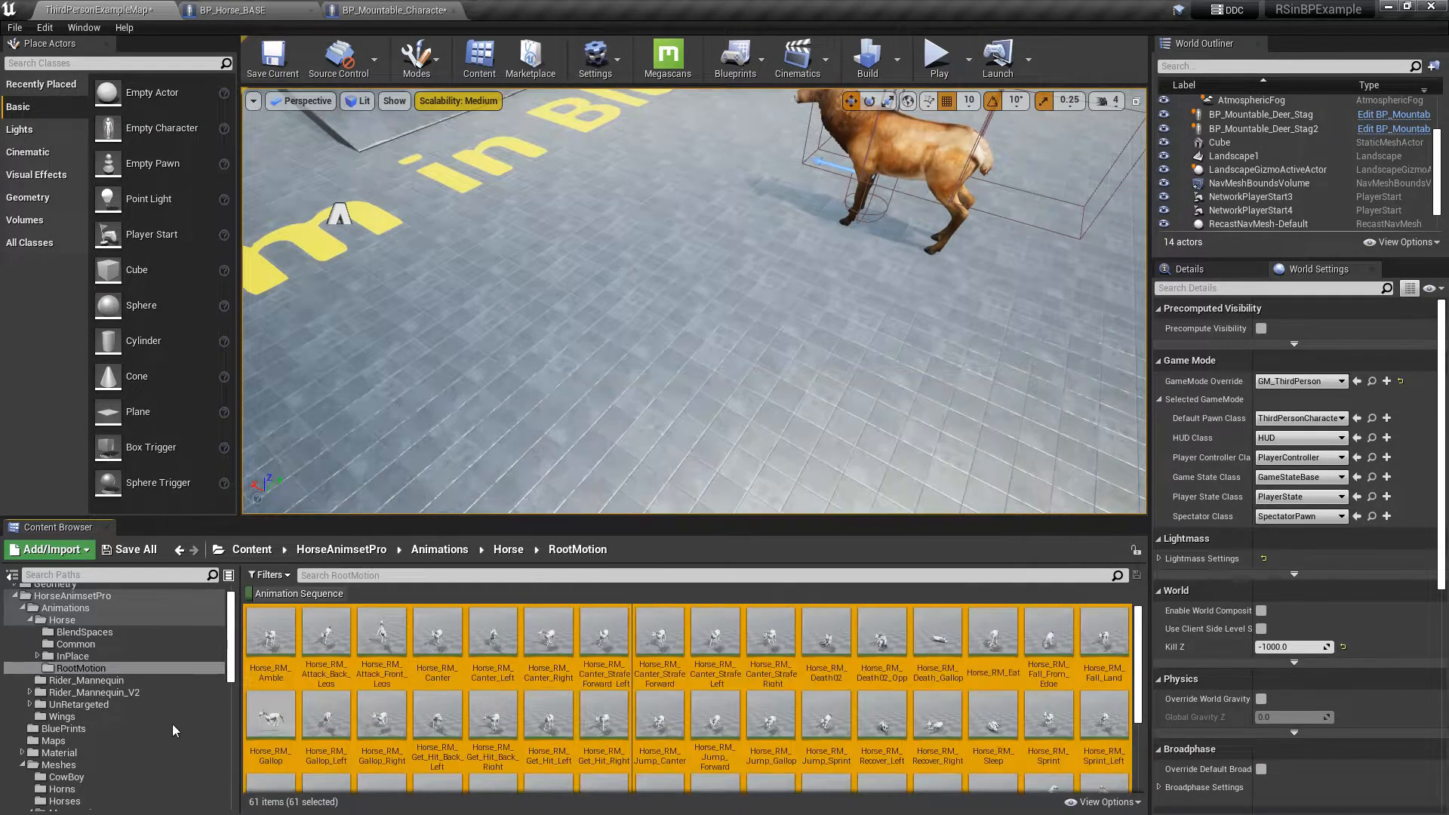
Open the selected sequences in the bulk edit property matrix, filter properties by "root" and have EnableRootMotion turned on for all.
right_click(315, 644)
mouse_move(412, 394)
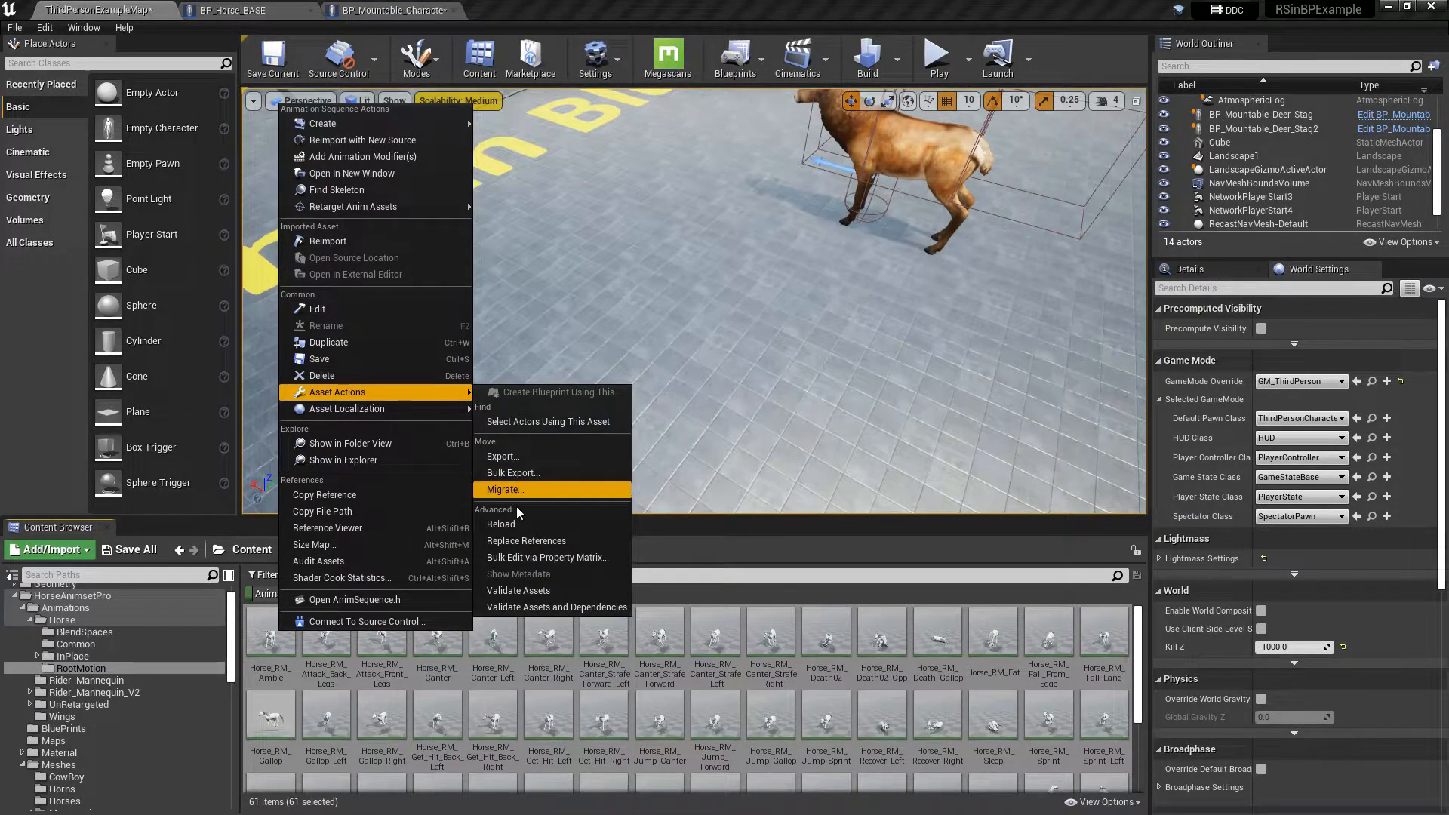
left_click(515, 558)
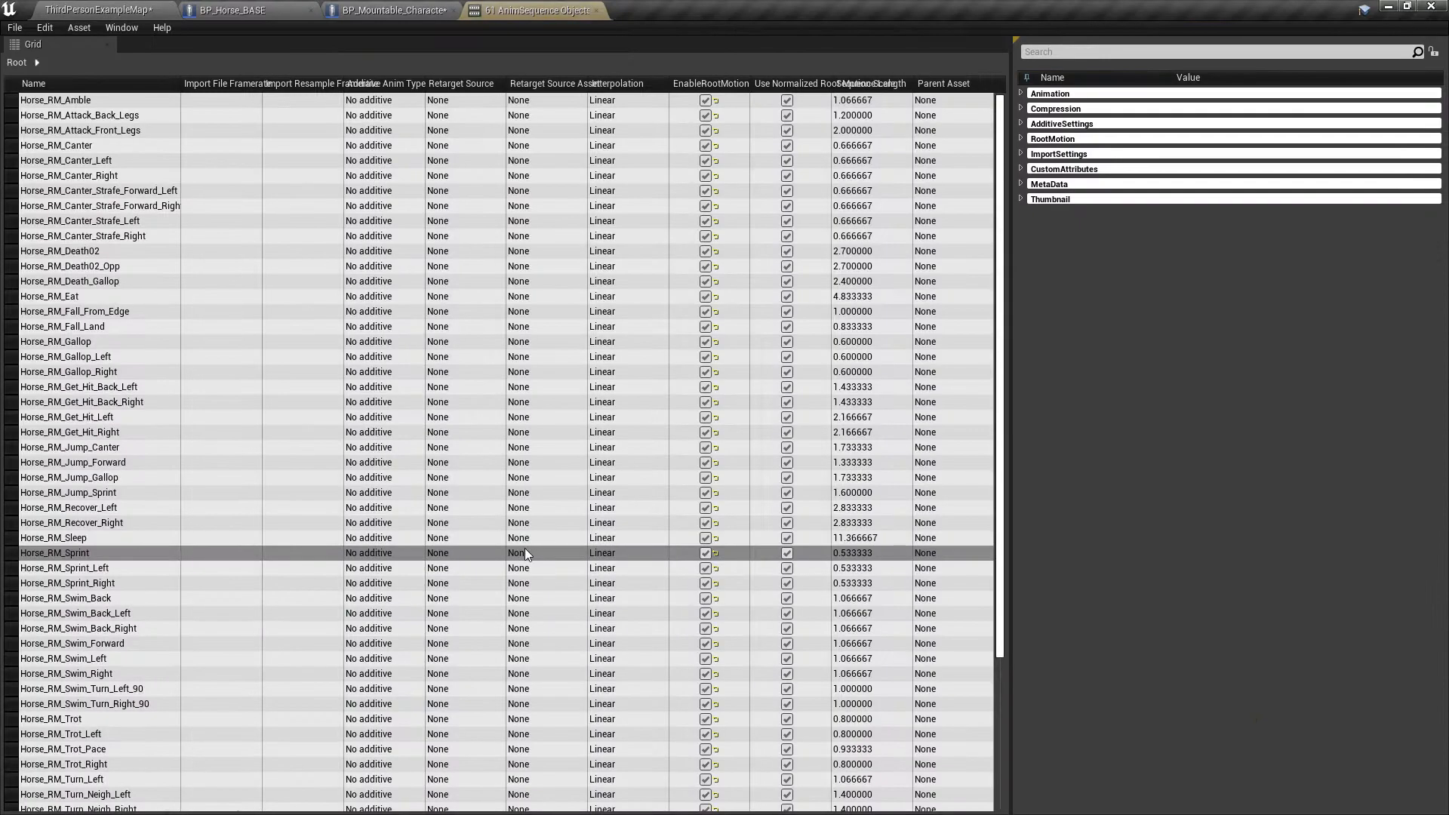
left_click(1087, 56)
type("root")
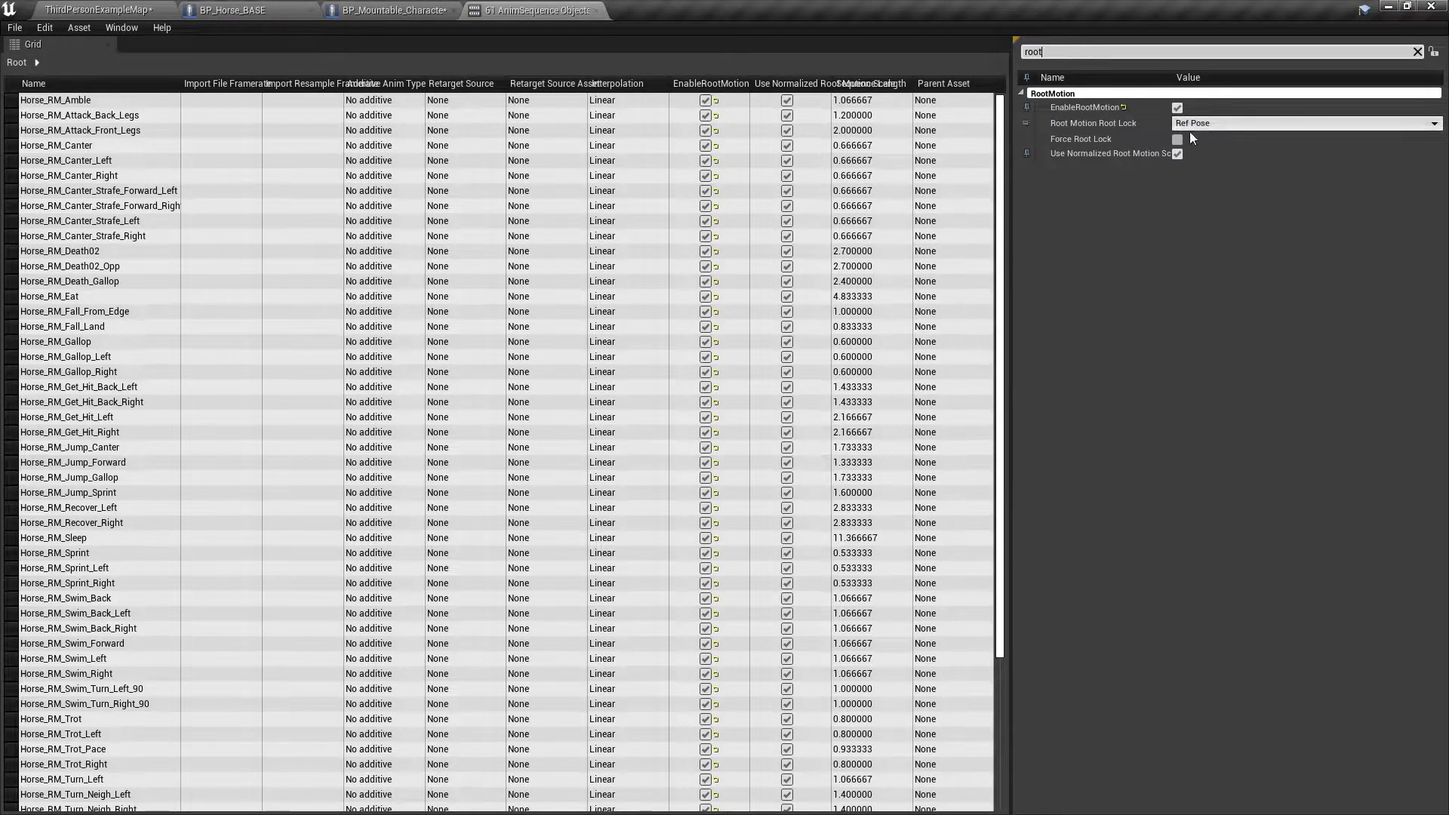
left_click(1178, 108)
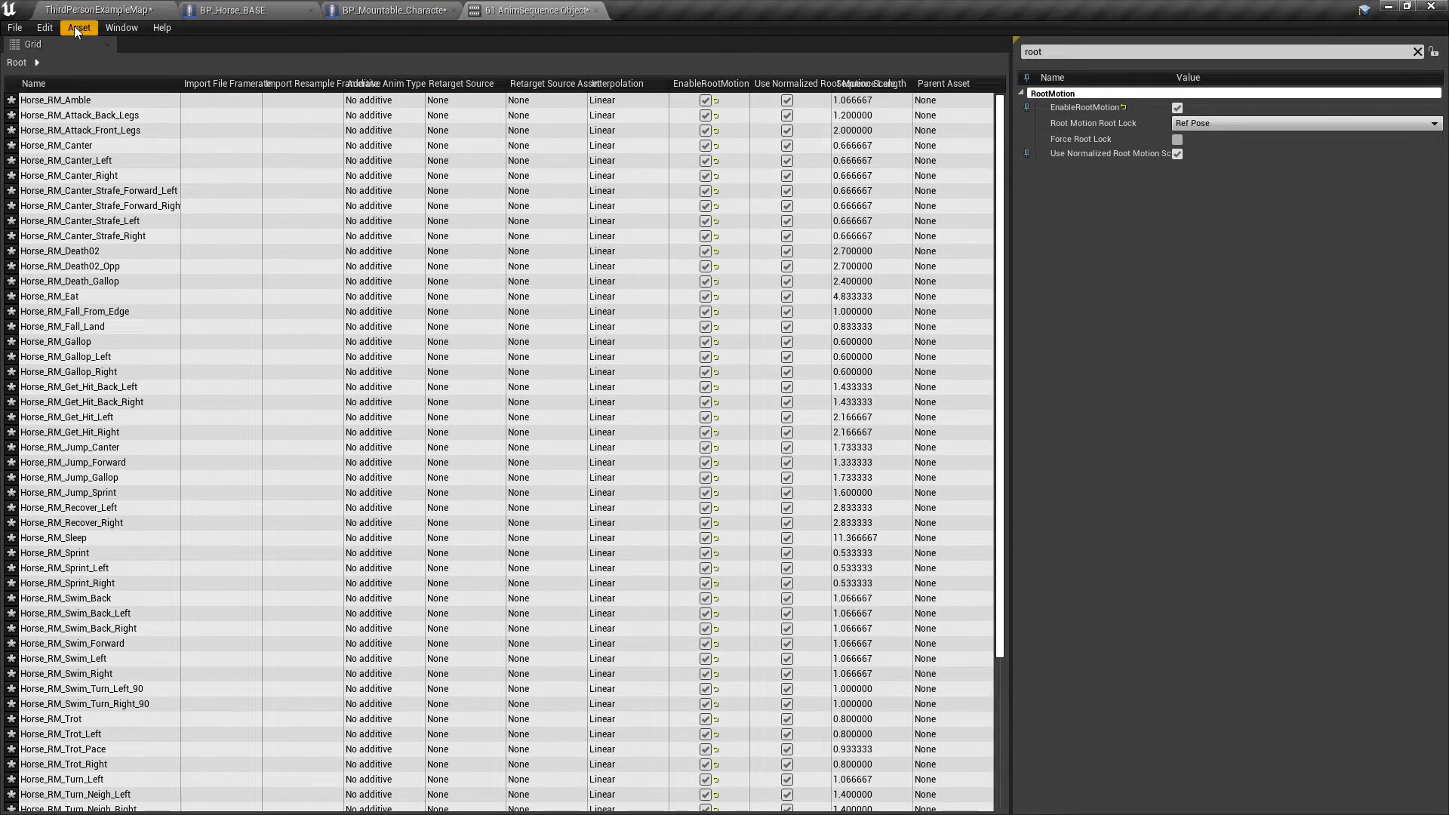
Save the bulk-edited animation sequences and close the property matrix.
left_click(22, 29)
left_click(42, 57)
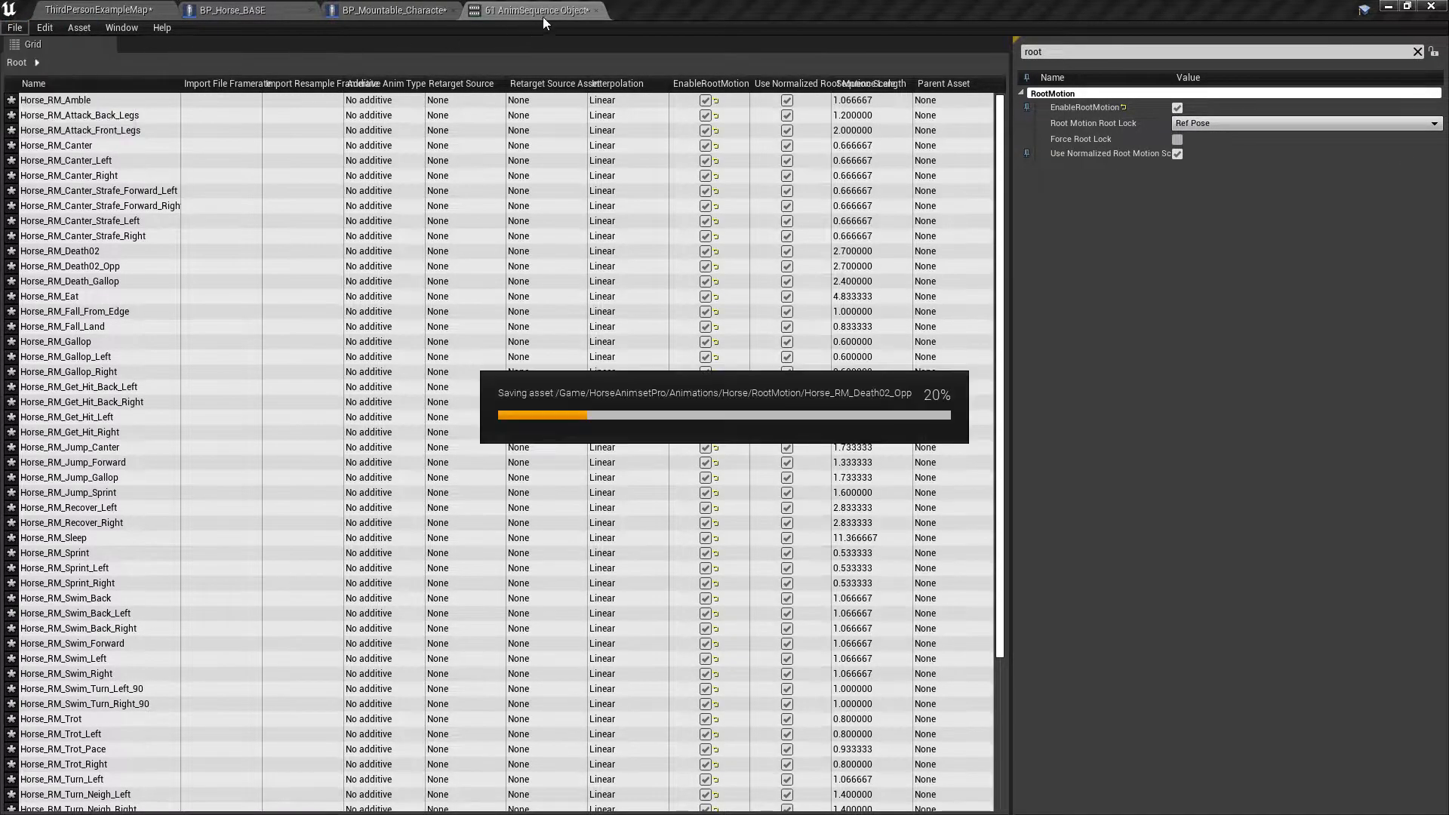
left_click(596, 10)
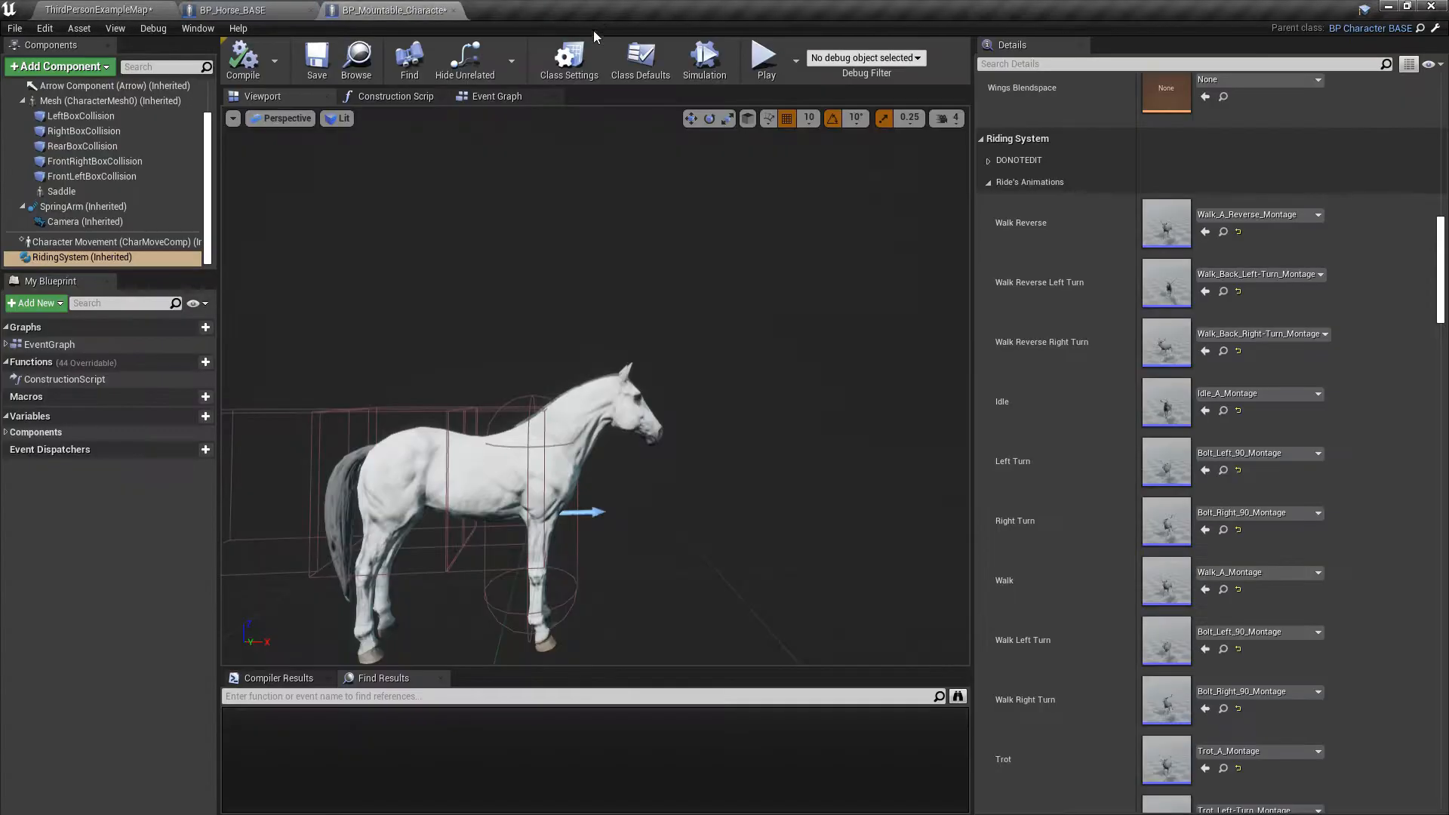
Remove the Animation Sequence filter from the RootMotion folder and save all modified assets.
left_click(132, 10)
left_click(278, 578)
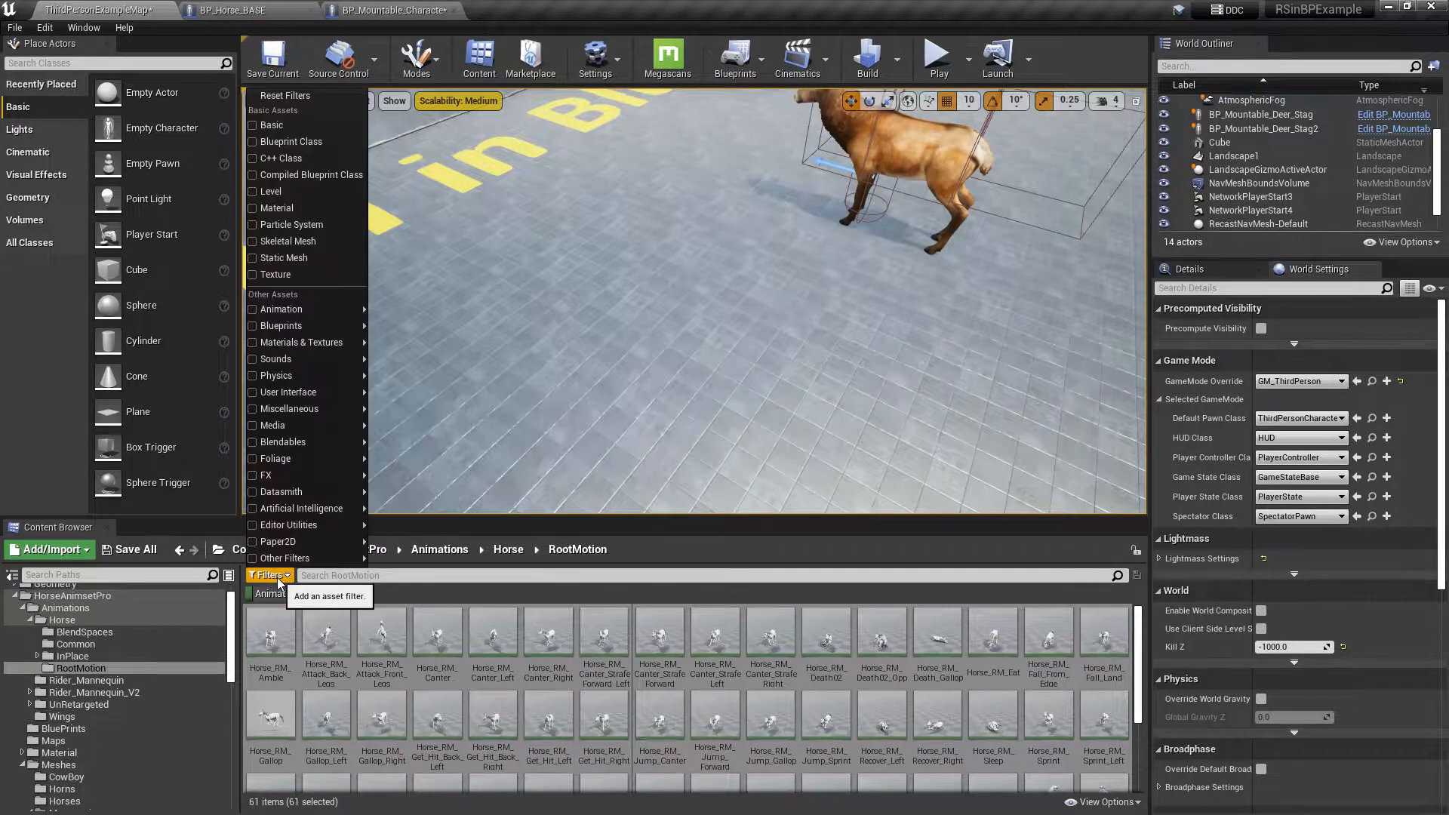
mouse_move(260, 310)
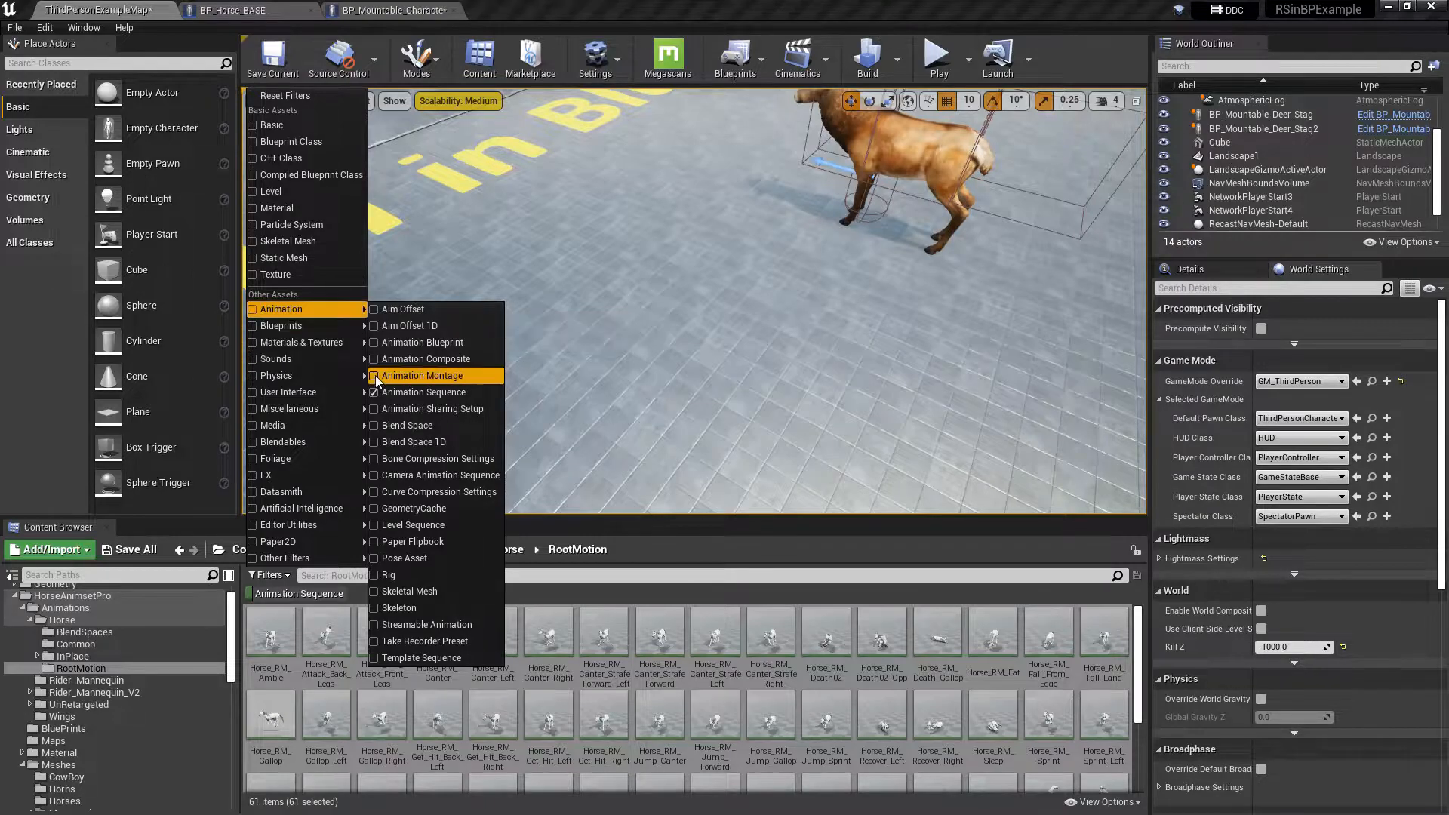
left_click(408, 391)
left_click(660, 615)
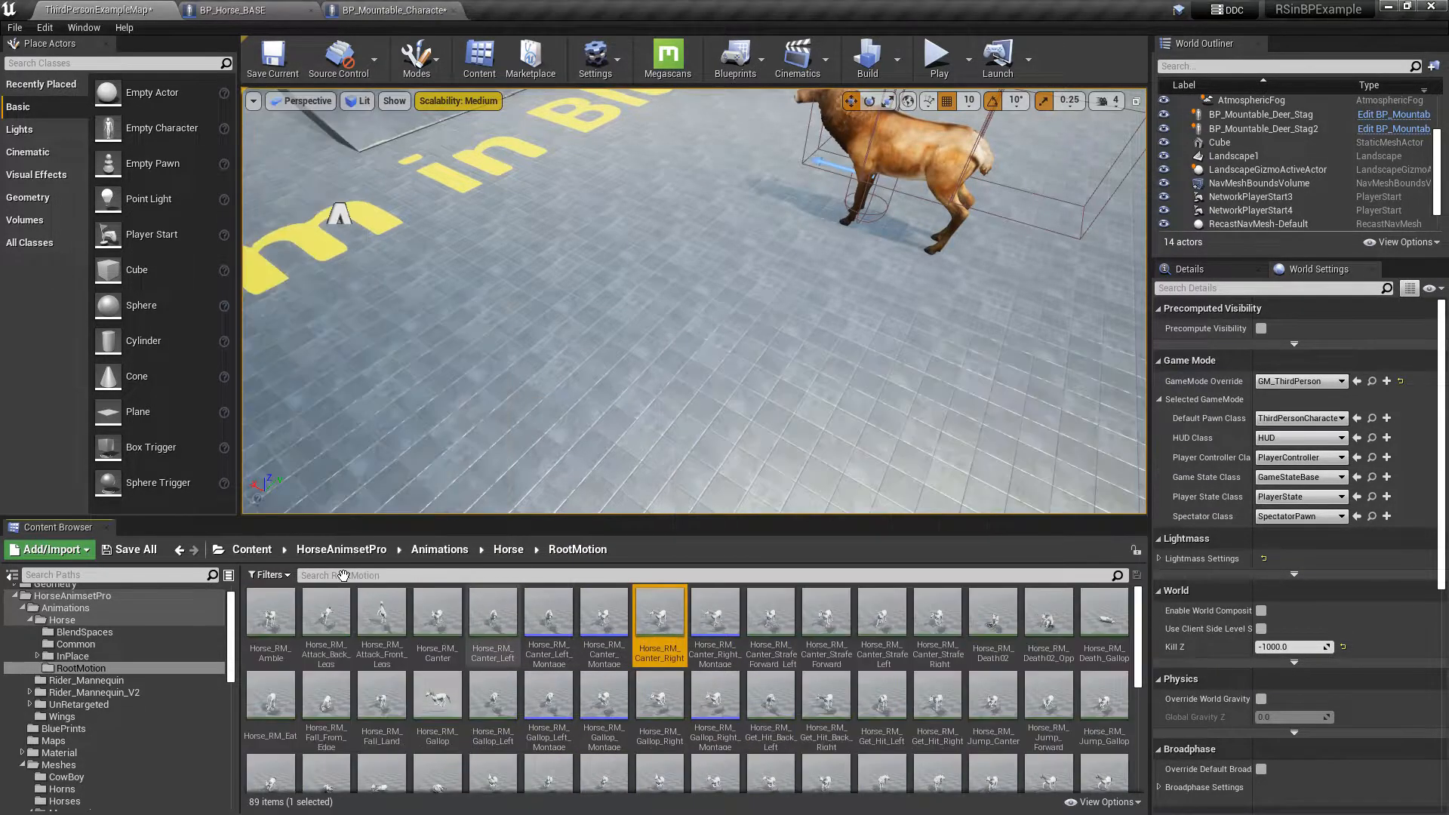
left_click(158, 557)
left_click(845, 550)
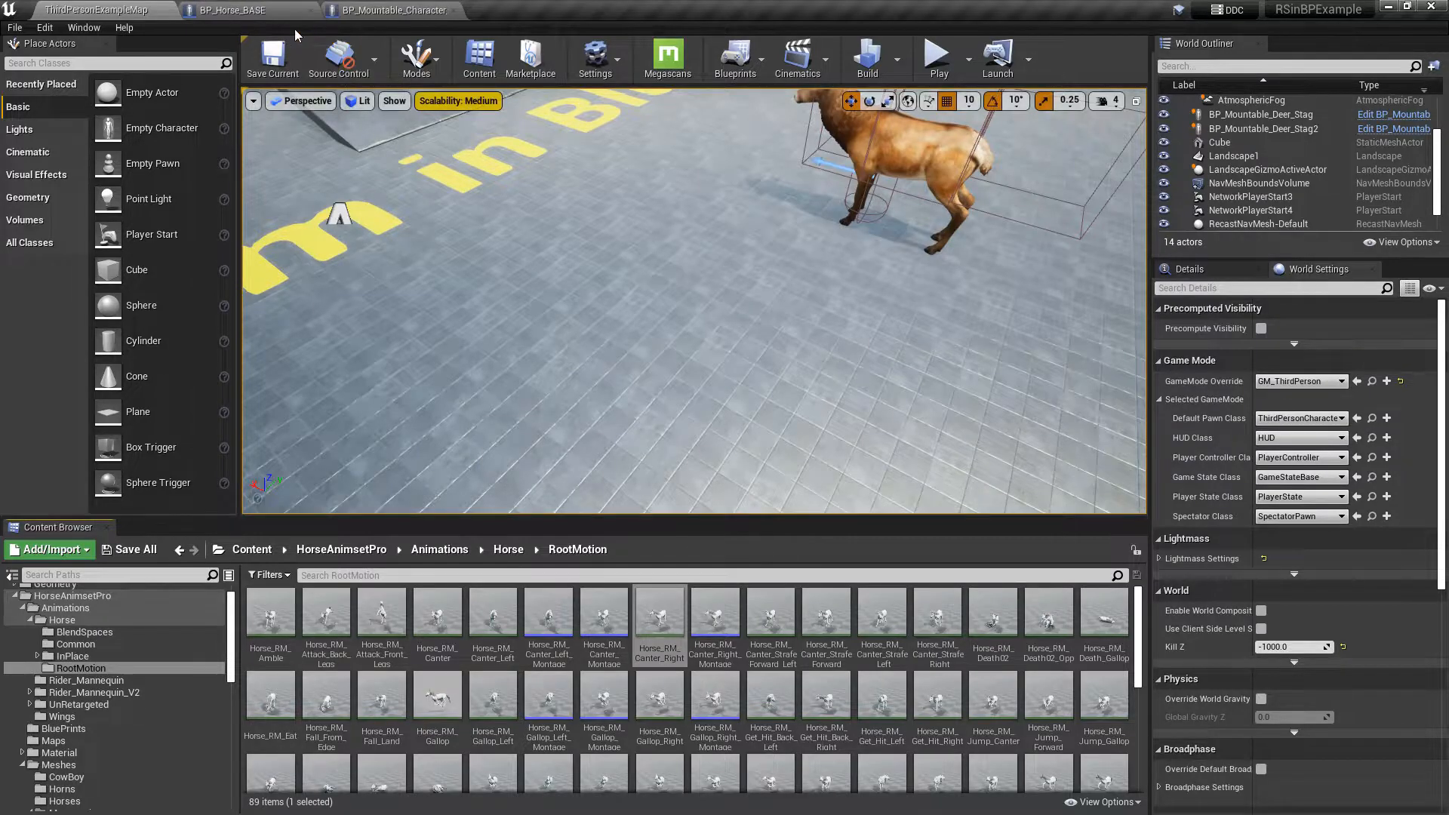
Search the RootMotion folder for "horse_RM_walk" to list the horse walk animations.
left_click(375, 10)
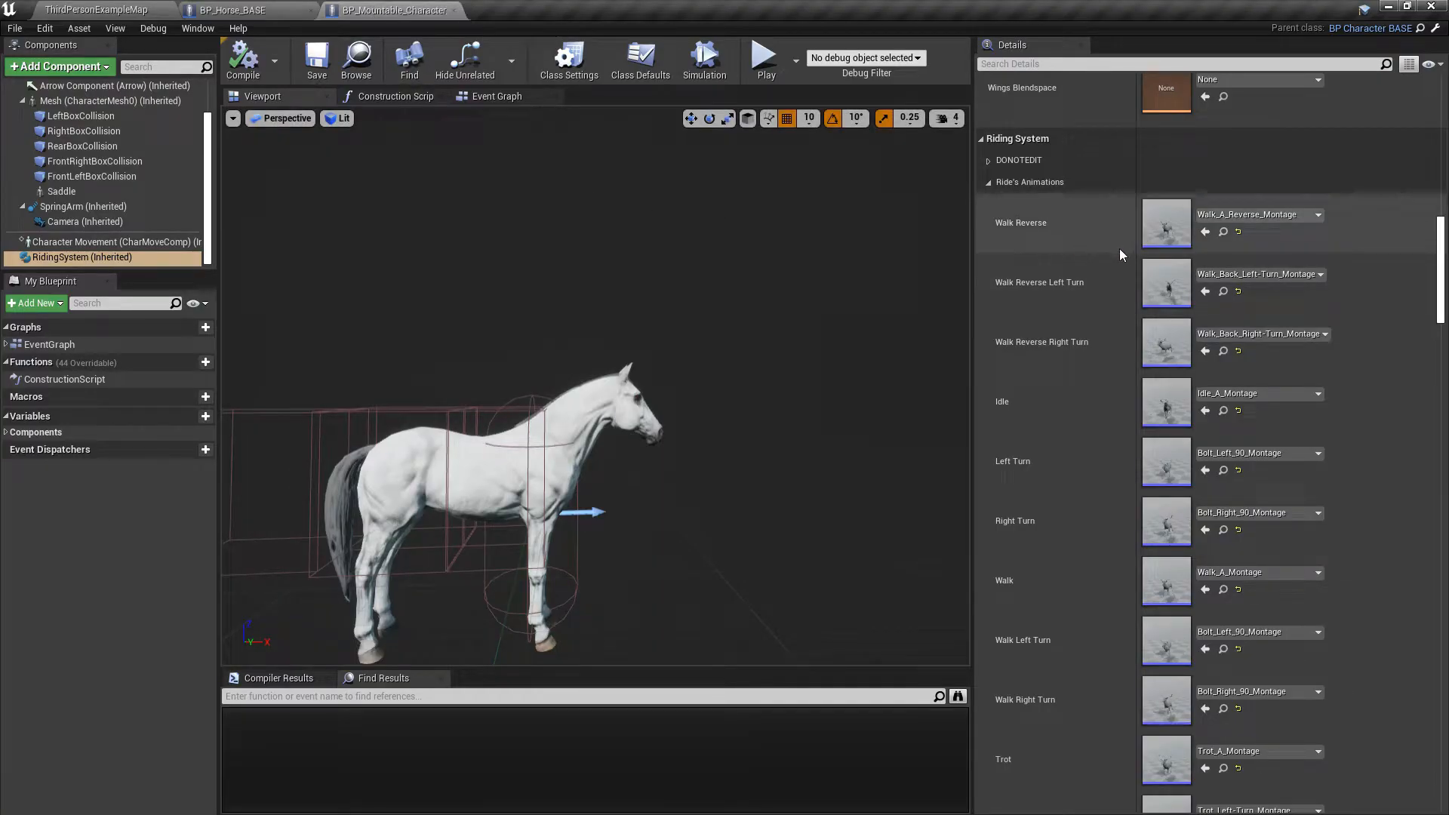
scroll(1080, 529, "down", 3)
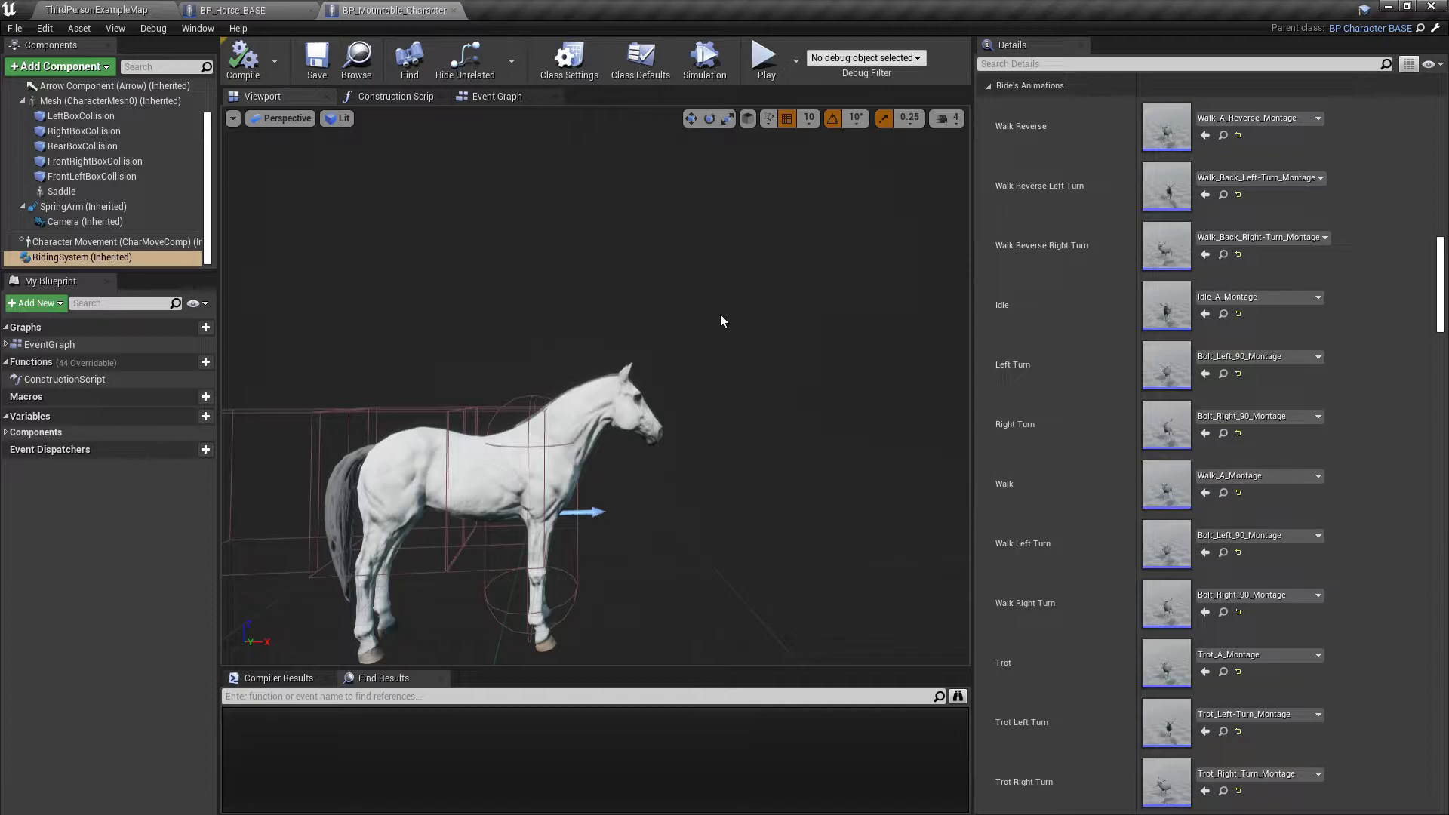
left_click(106, 7)
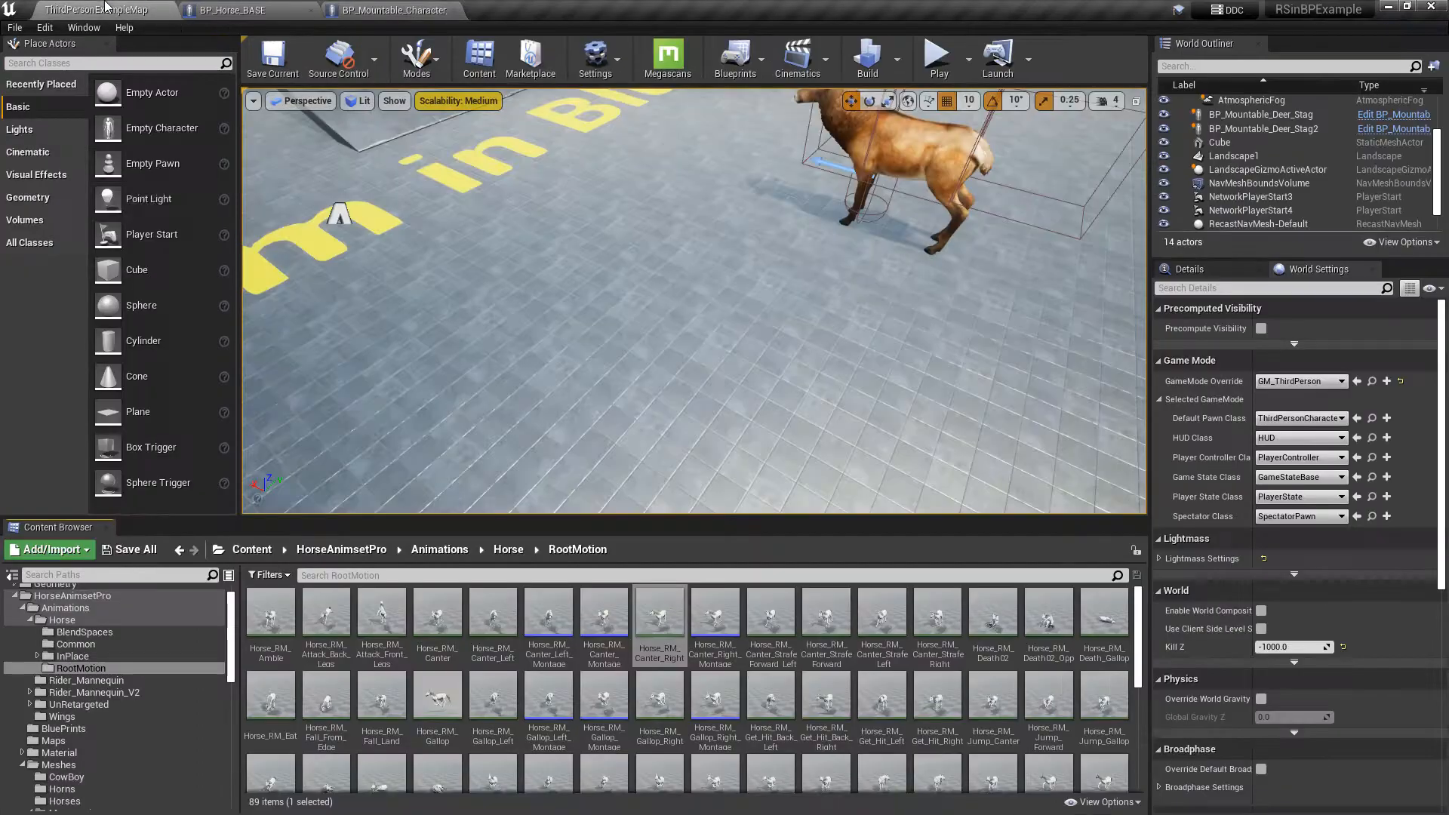
left_click(331, 576)
type("horse_RM")
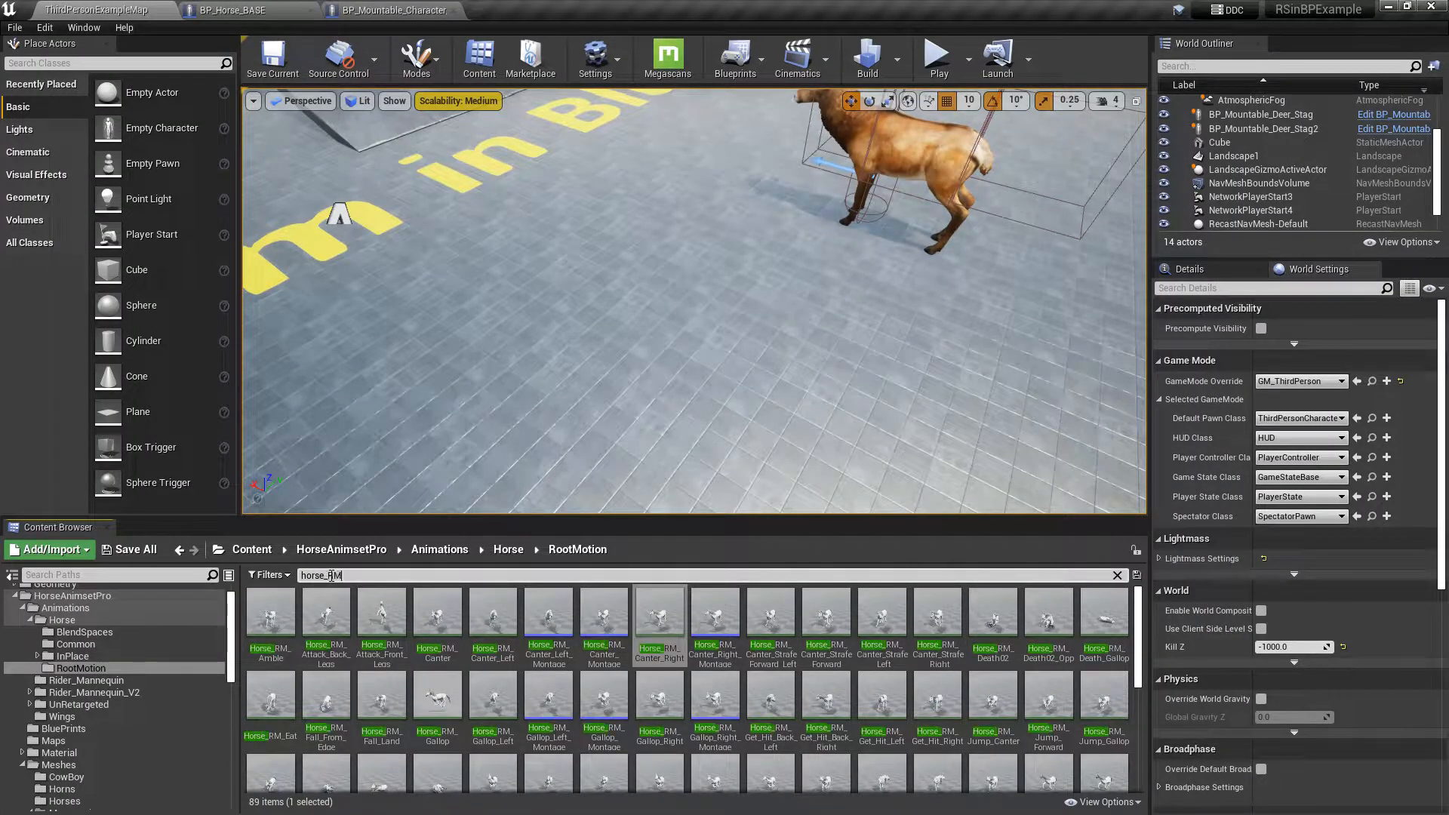
type("_")
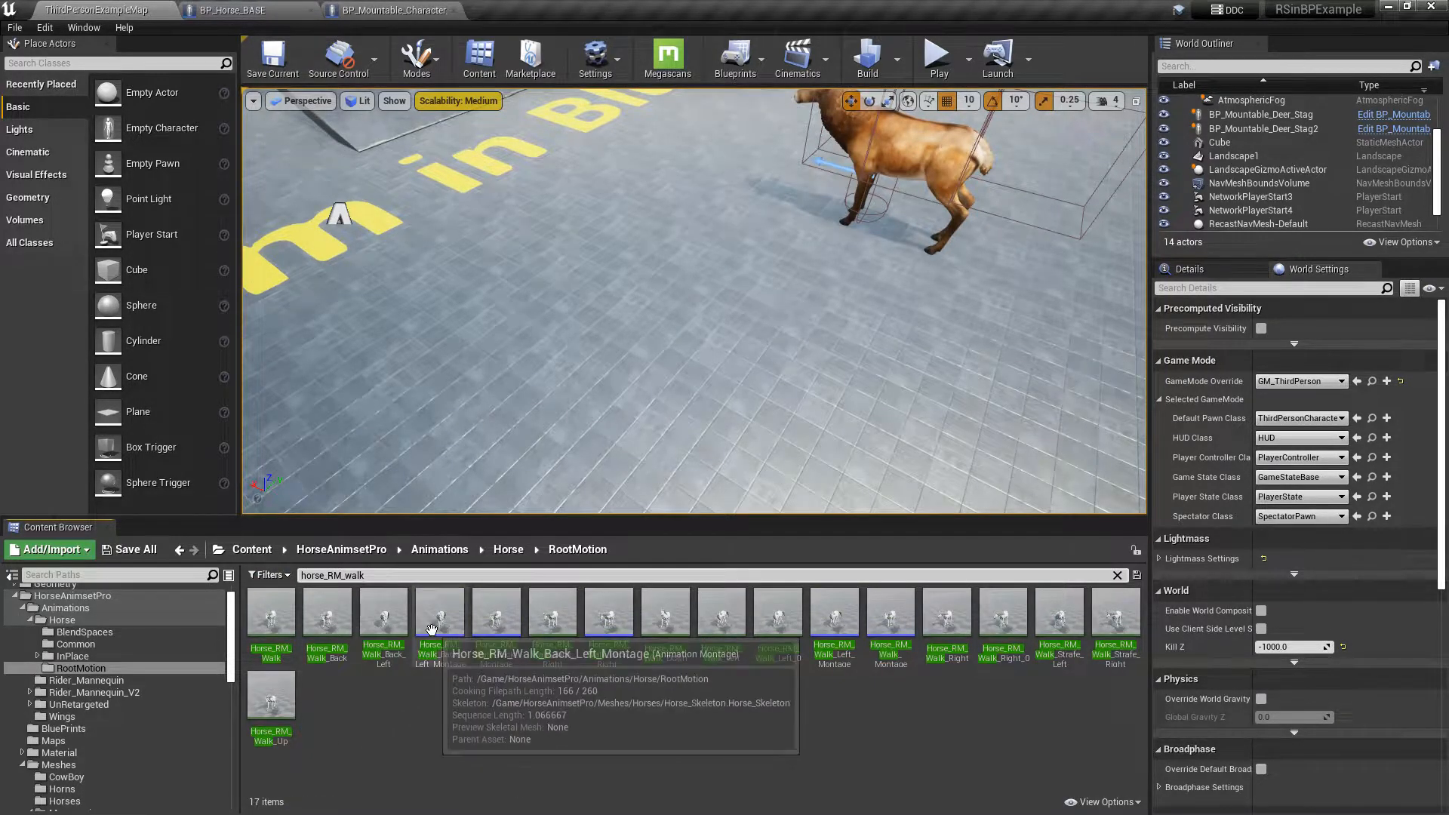
Create an AnimMontage from the Horse_RM_Walk sequence, with its Default section looped, and close its editor.
right_click(270, 615)
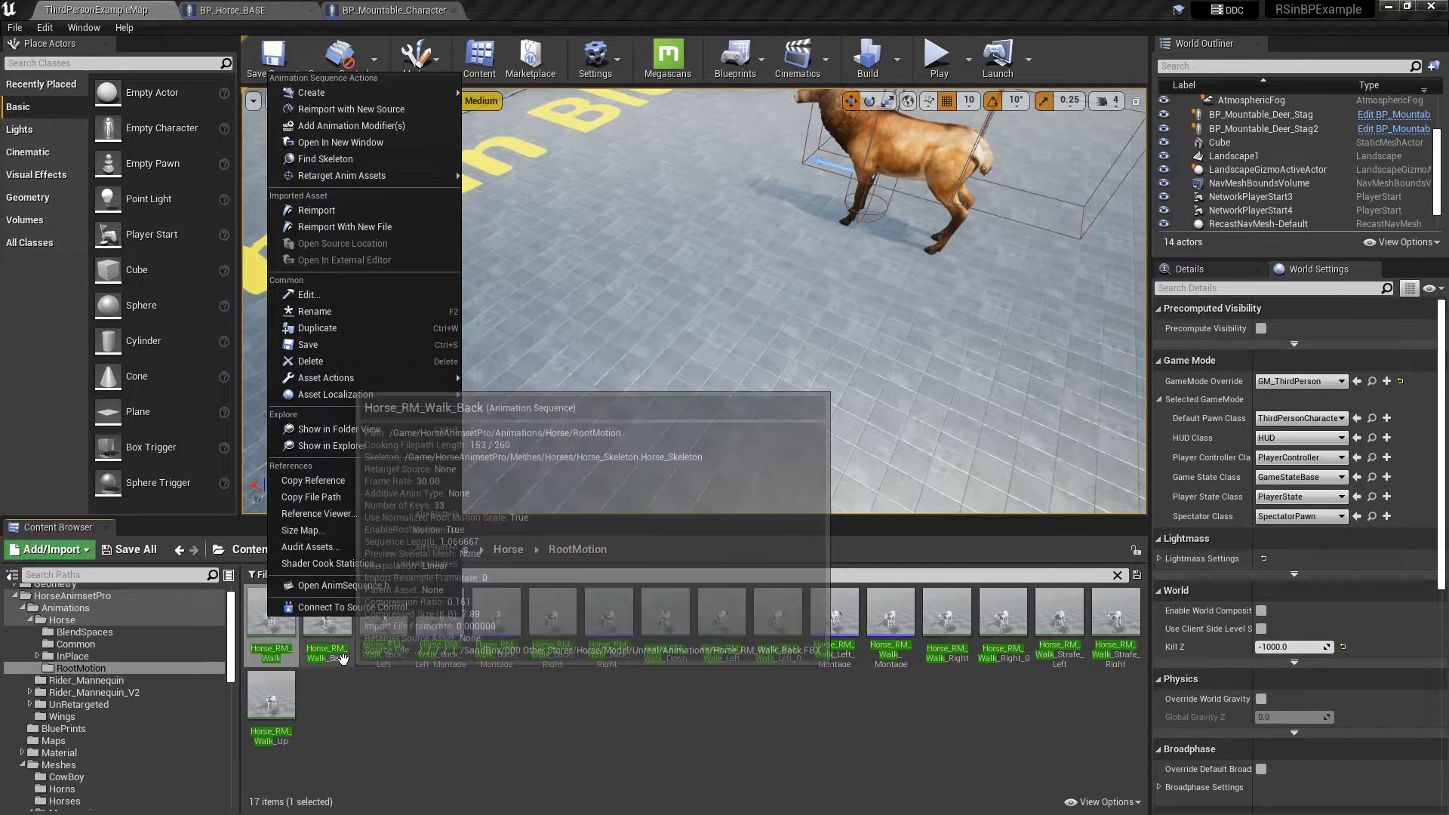
mouse_move(390, 92)
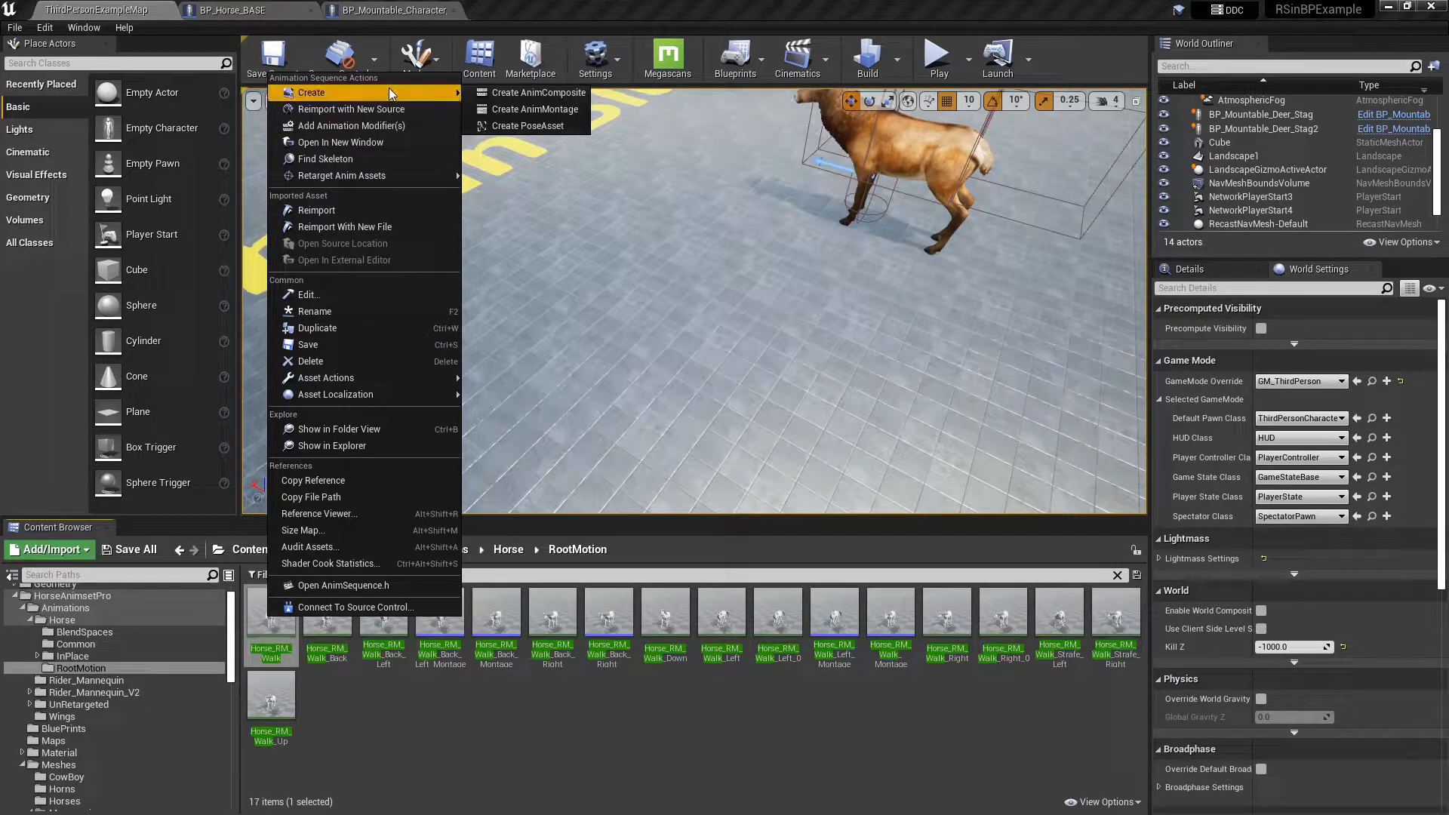
left_click(544, 112)
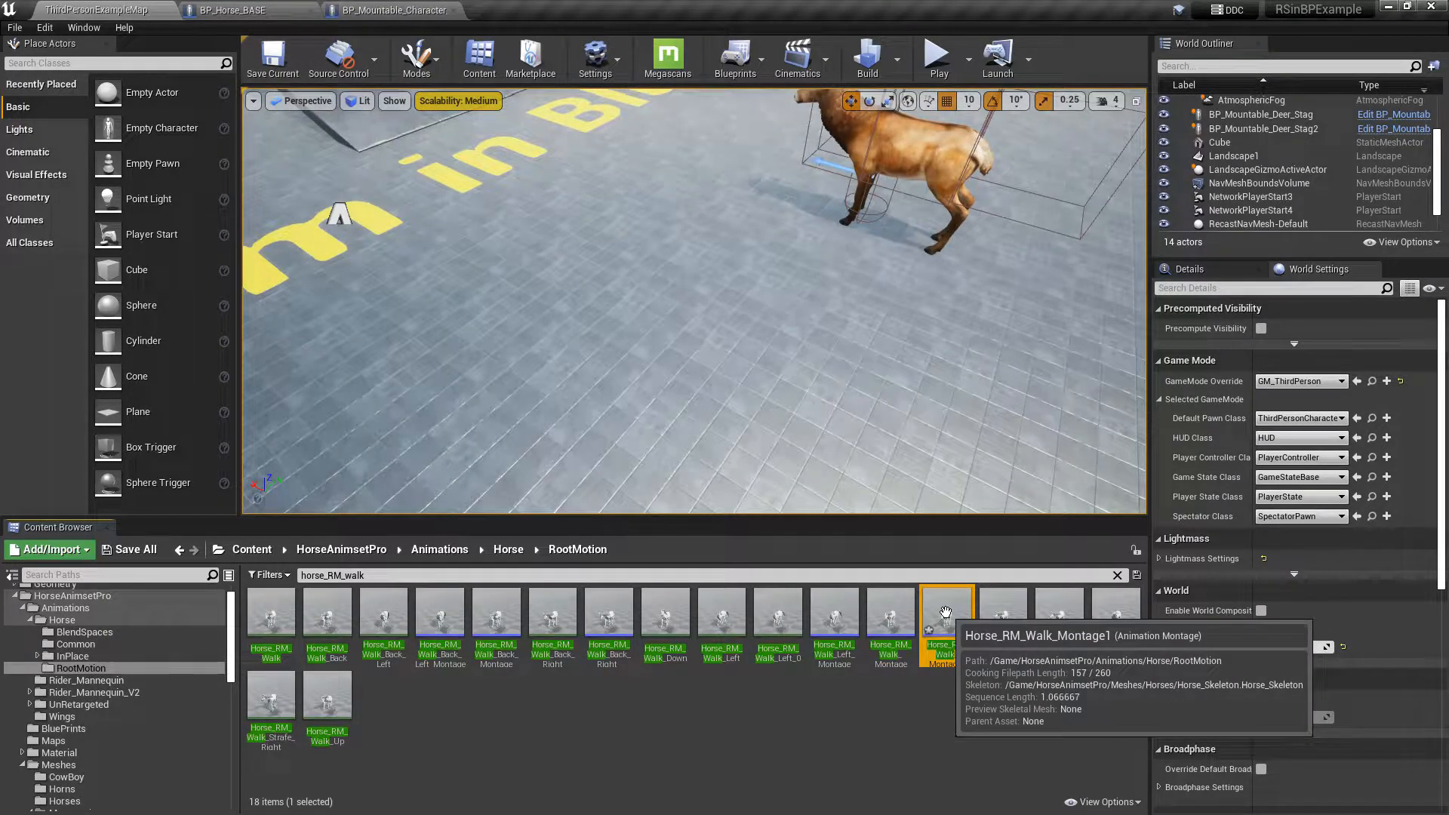
double_click(945, 613)
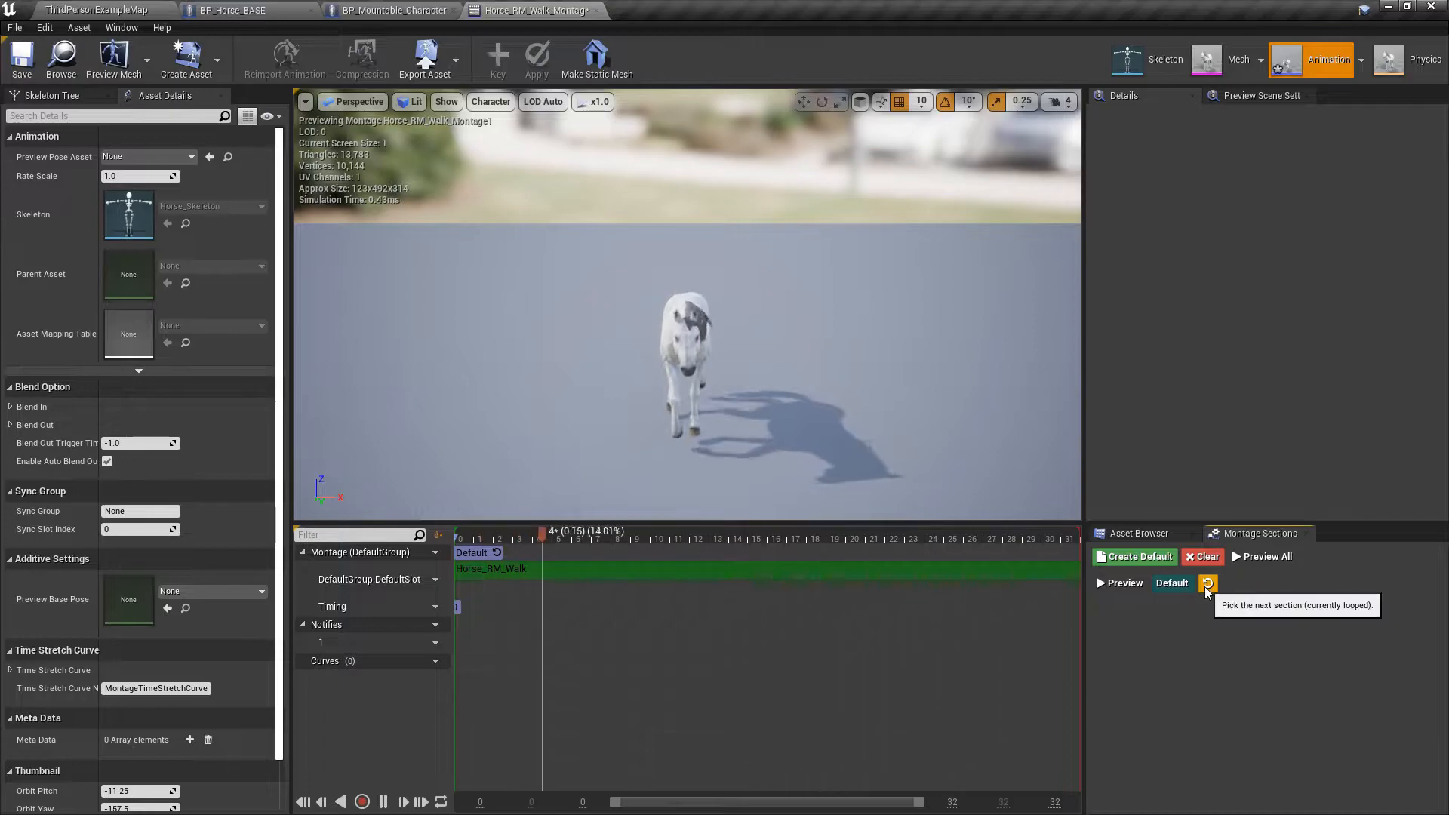
left_click(597, 10)
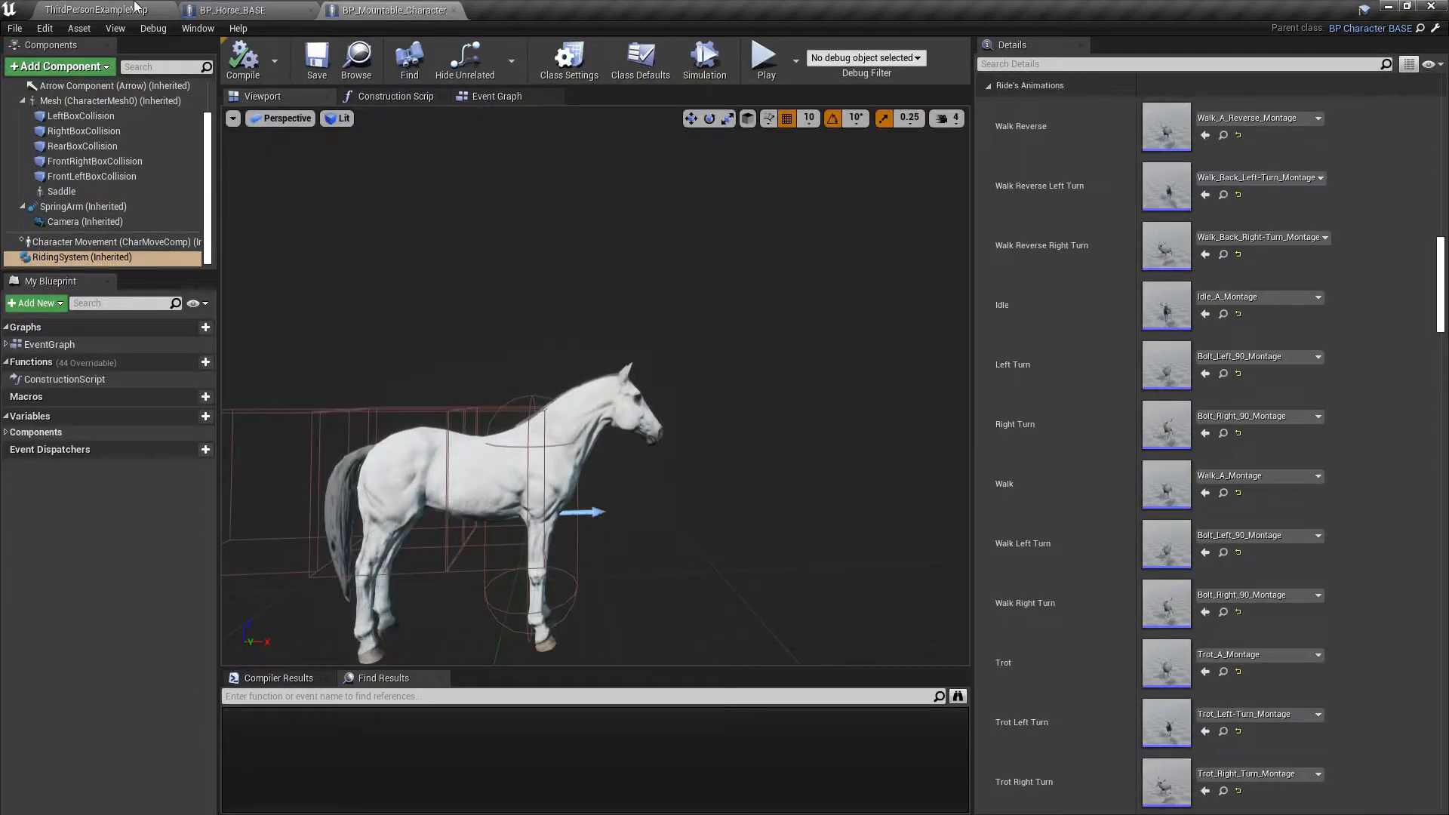
Undock BP_Horse_BASE into its own window over BP_Mountable_Character and enlarge it so both Ride's Animations lists are side by side.
left_click(136, 8)
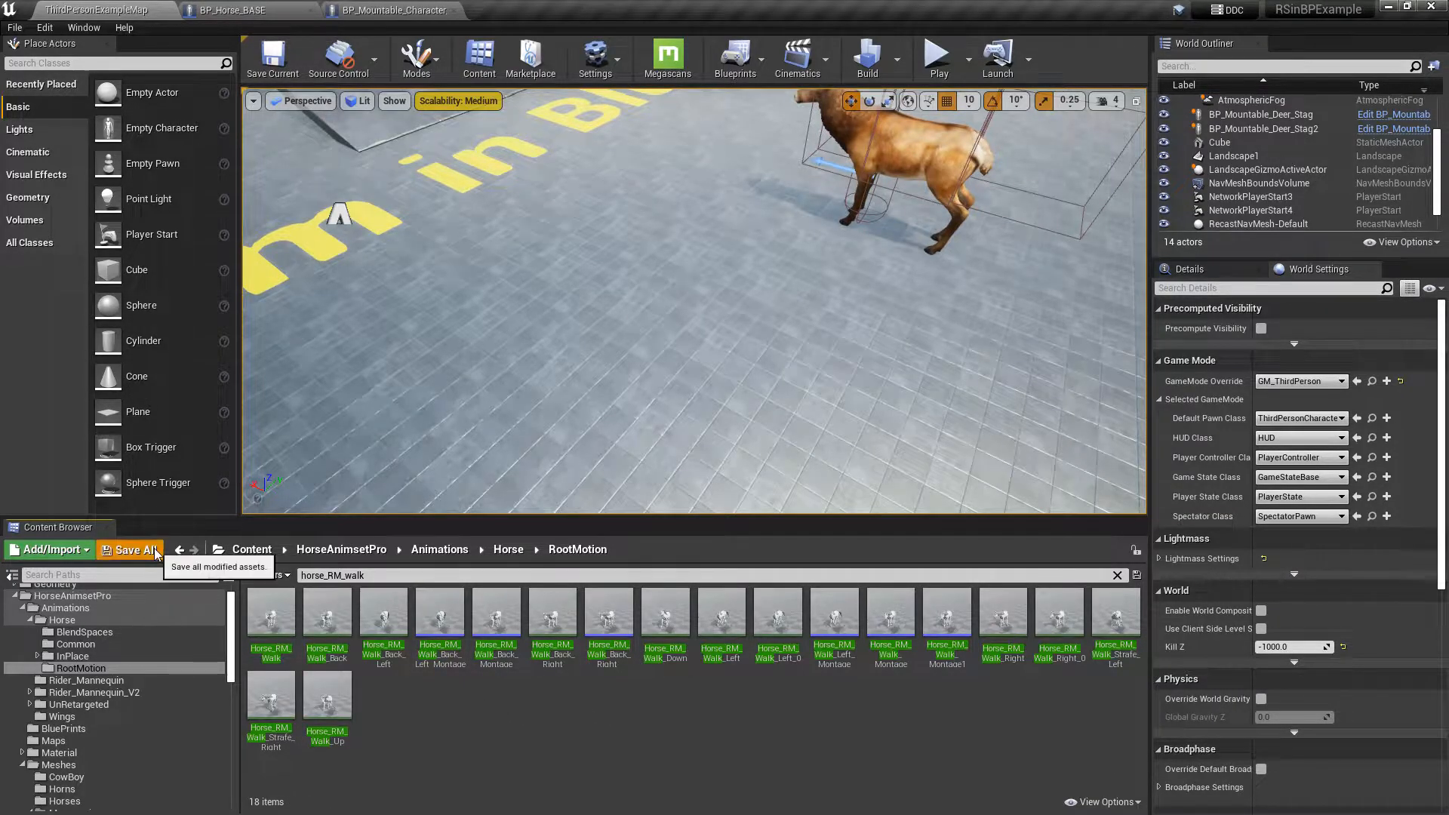
left_click(394, 10)
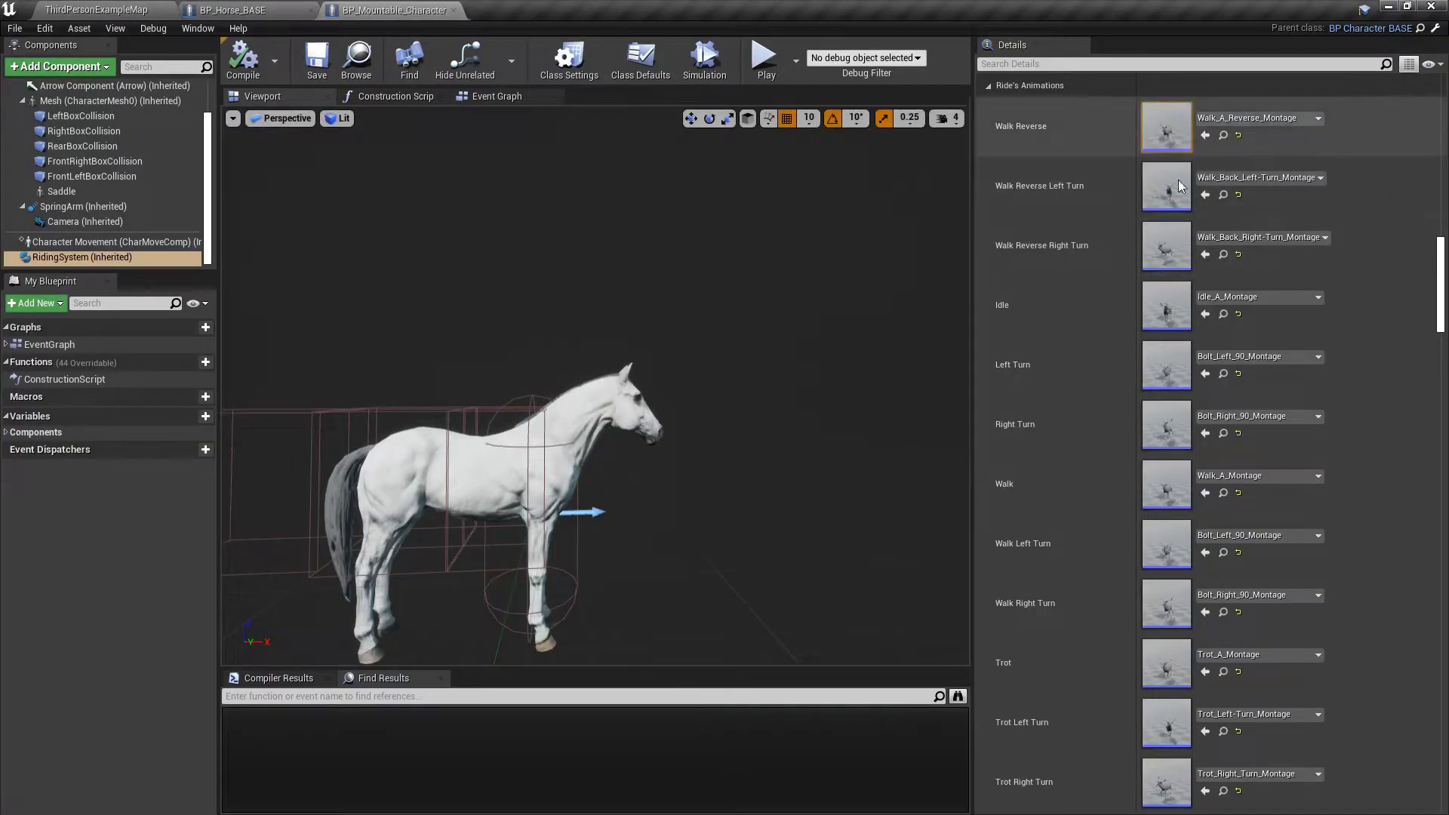
left_click(249, 10)
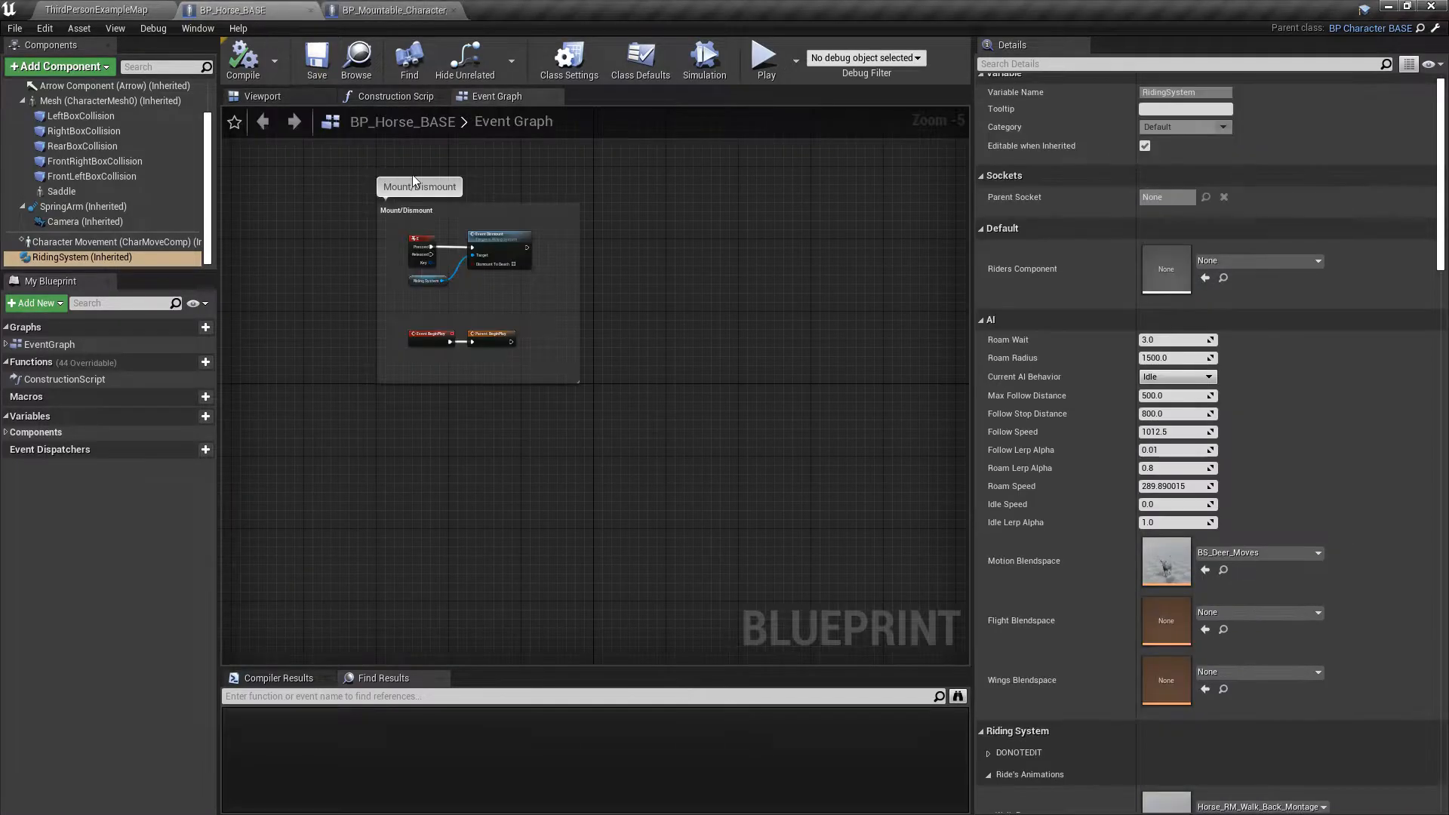
scroll(1019, 332, "down", 10)
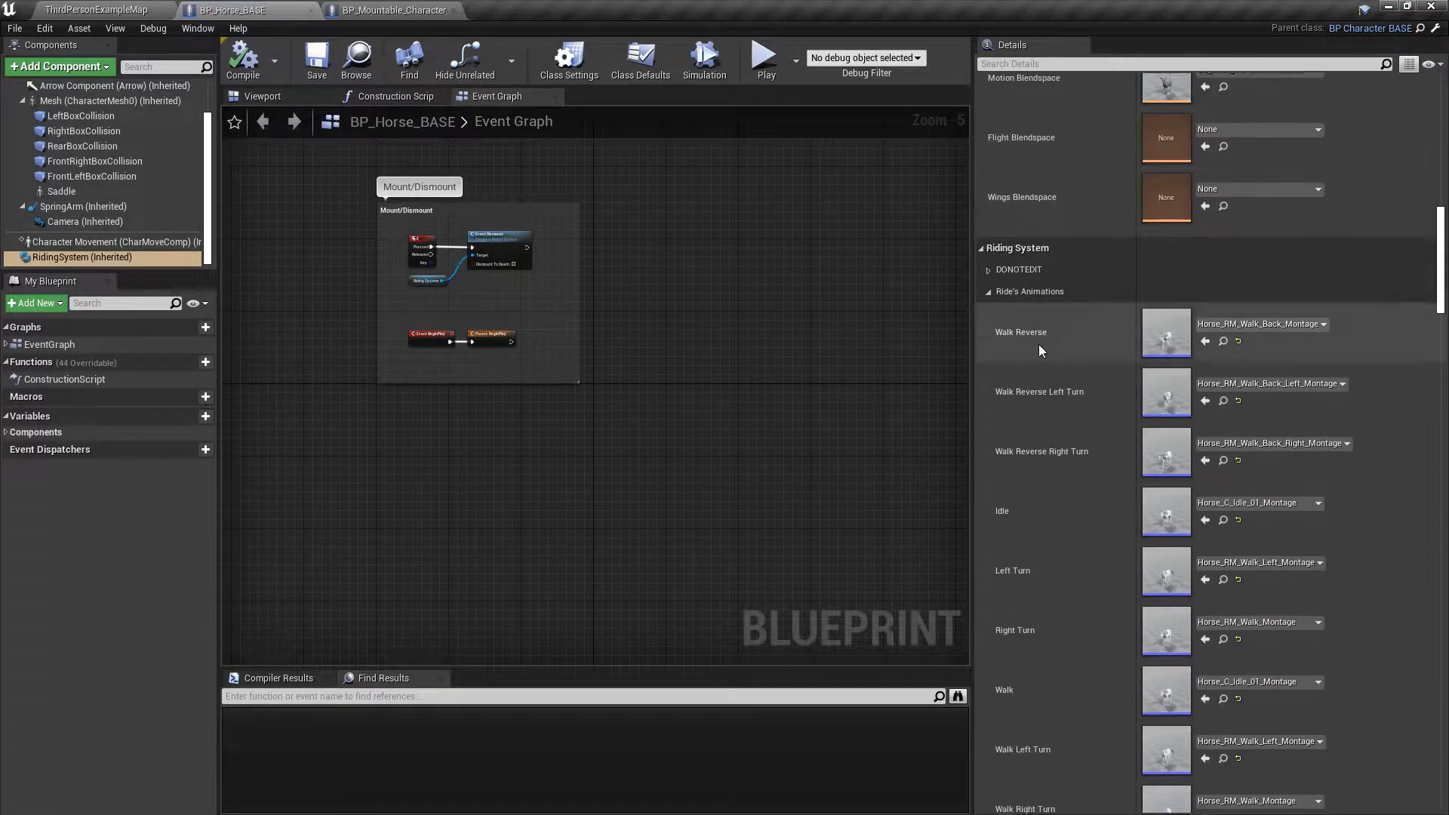
left_click_drag(270, 11, 577, 73)
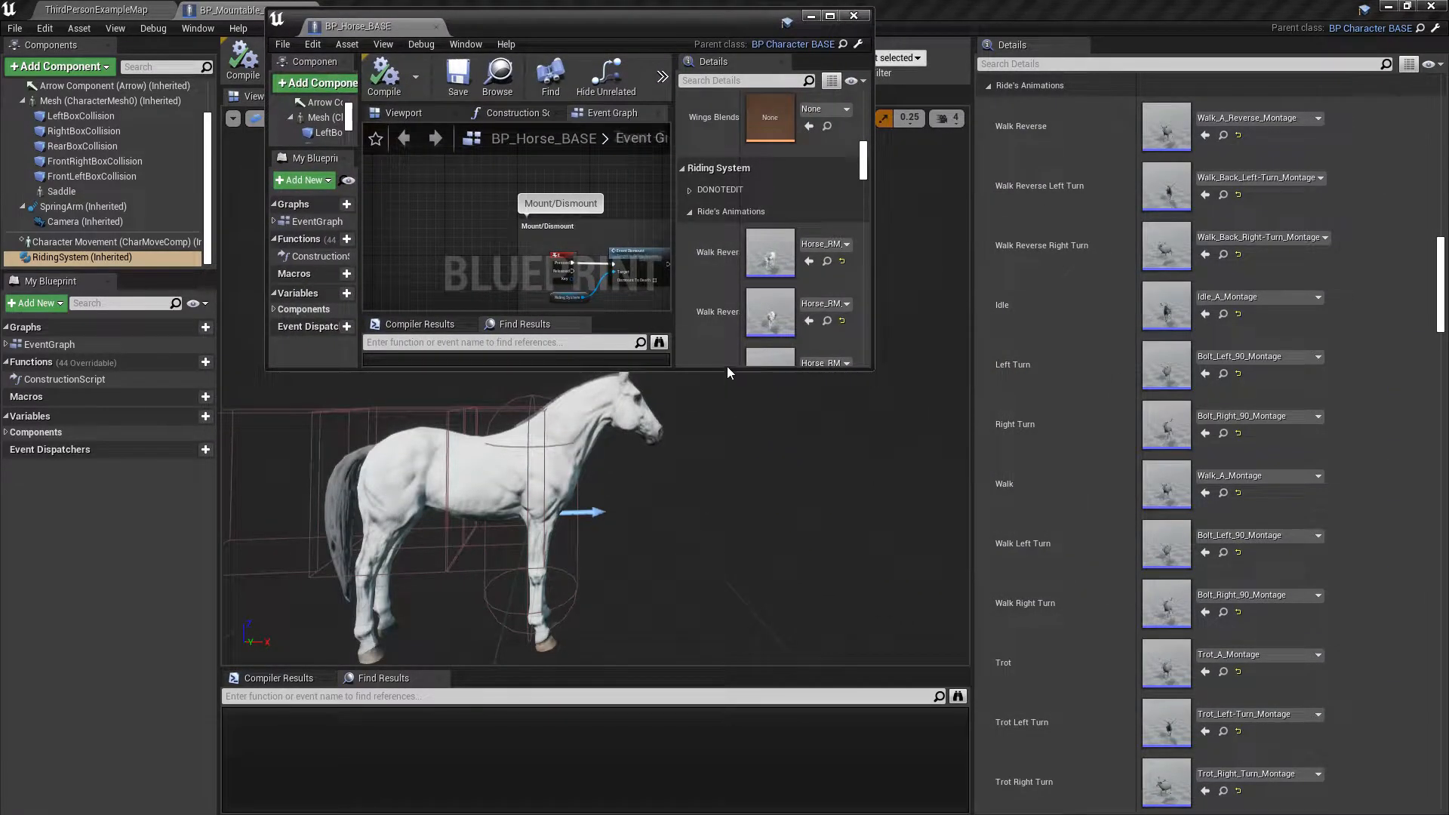
left_click_drag(727, 368, 743, 784)
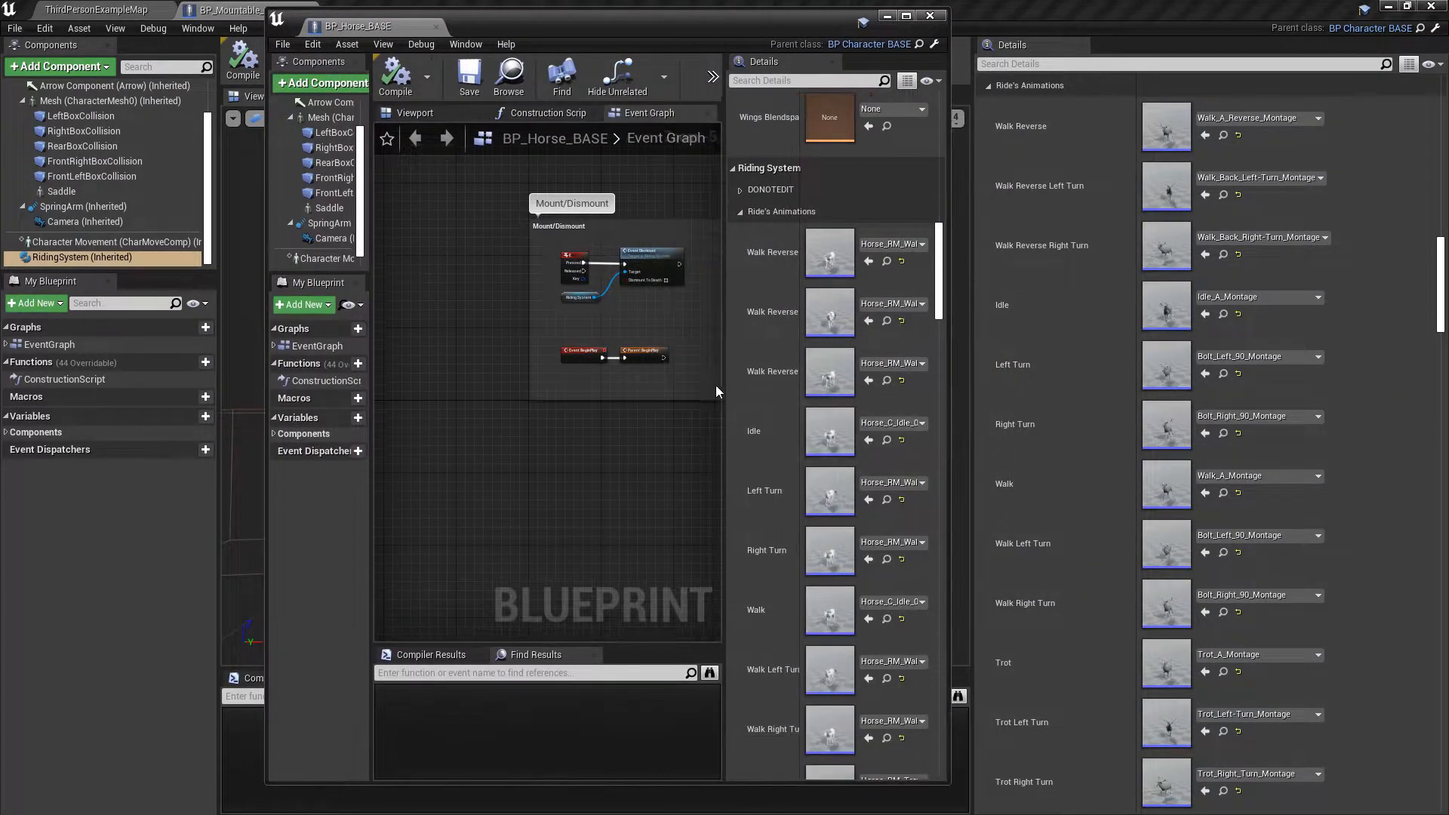
left_click_drag(721, 386, 660, 386)
scroll(749, 159, "down", 4)
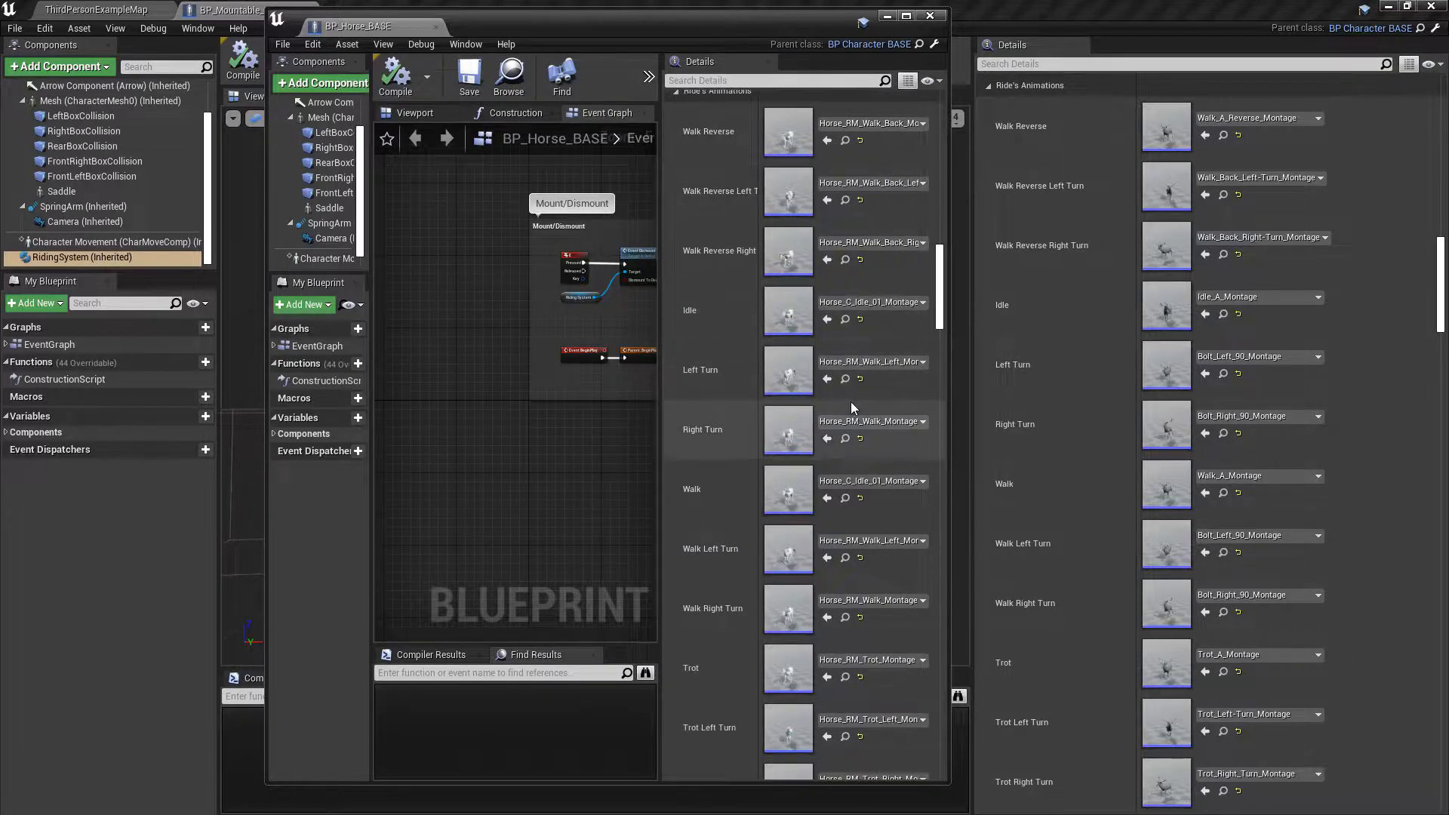
Copy the Walk Reverse, Walk Reverse Left Turn and Walk Reverse Right Turn montages from BP_Horse_BASE into the same slots of the mountable character.
right_click(777, 124)
left_click(803, 132)
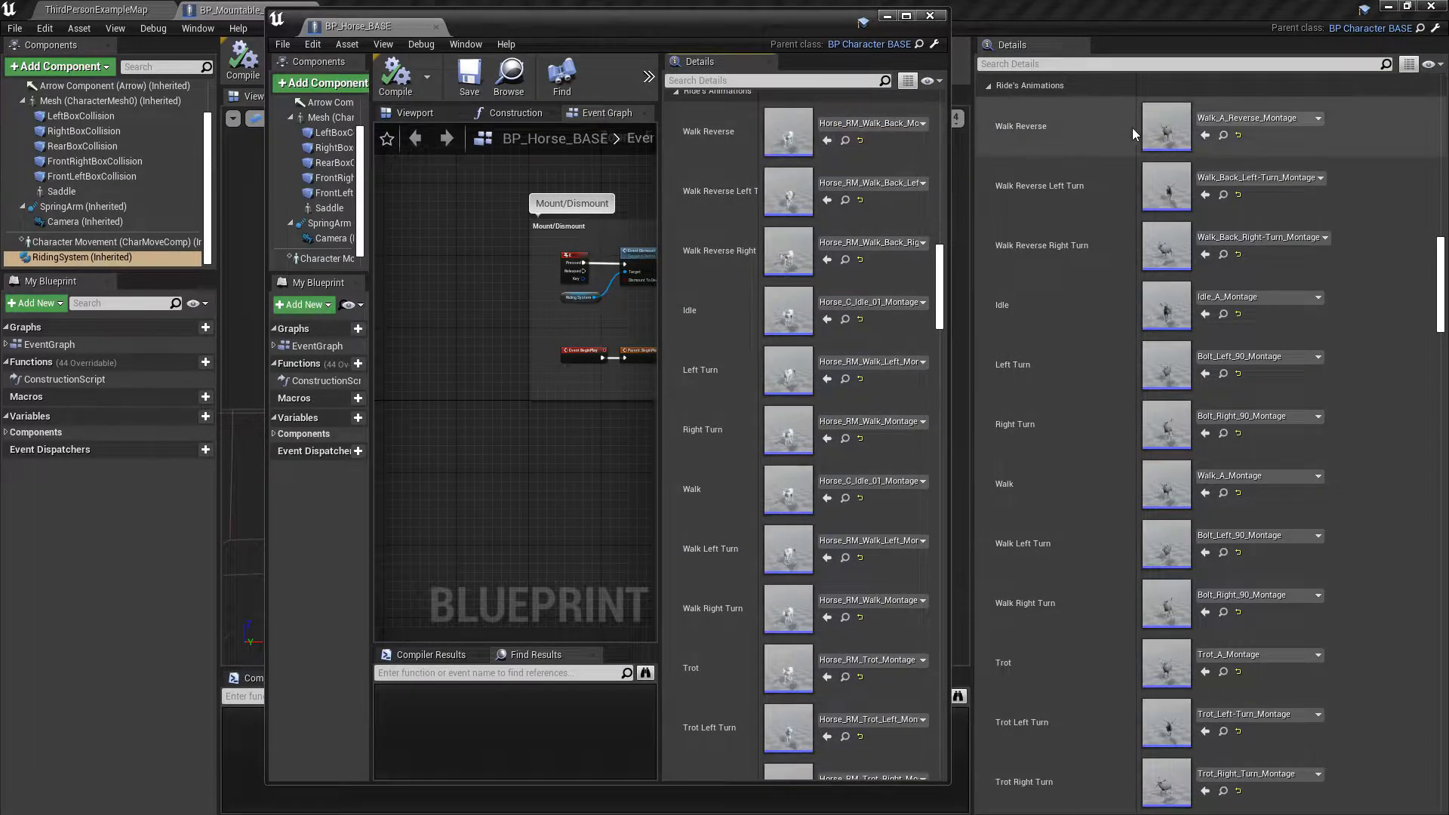
right_click(1155, 127)
left_click(1181, 151)
right_click(785, 183)
left_click(810, 191)
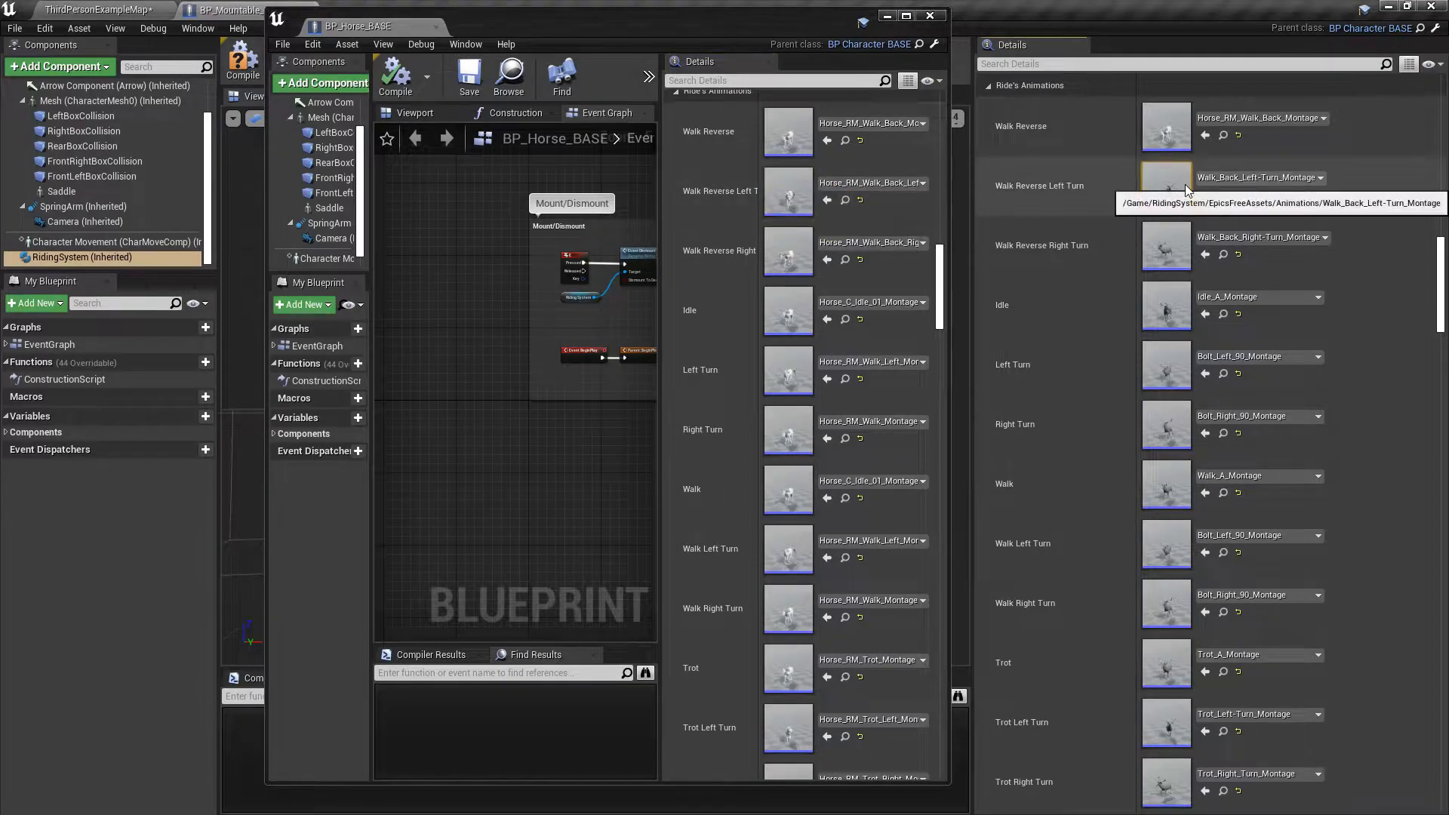
right_click(1190, 186)
left_click(1203, 210)
right_click(787, 249)
left_click(812, 256)
right_click(1177, 245)
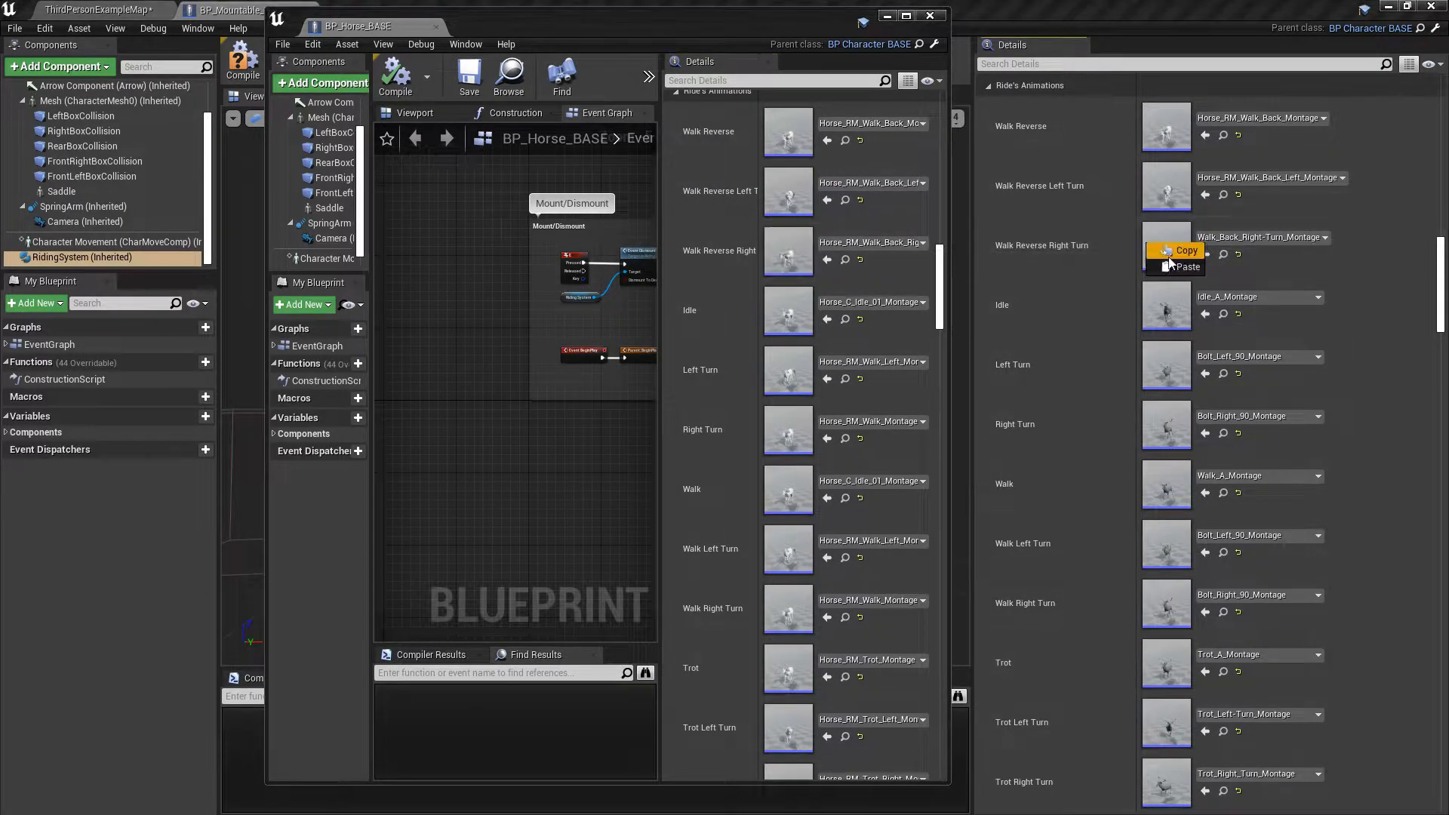
left_click(1208, 269)
Copy Horse_C_Idle_01_Montage into the Idle and Walk slots, and carry over the remaining ride animations through Swim Reverse Right Turn.
right_click(789, 309)
left_click(814, 317)
right_click(1163, 306)
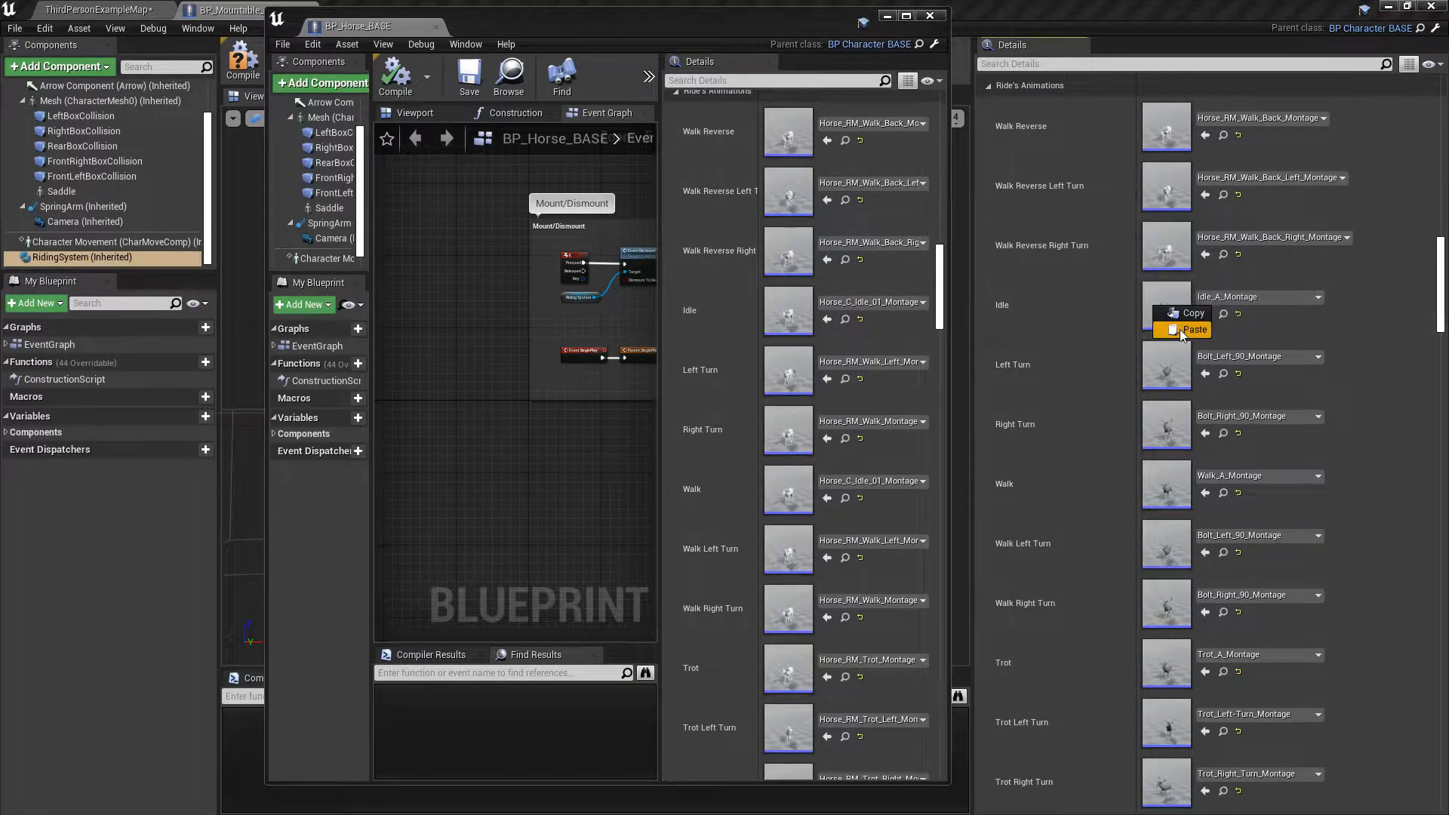
left_click(1180, 329)
right_click(1166, 586)
left_click(1201, 609)
Set the mountable character's Rearing Duration and Rearing to Left/Right Duration to 1.0, as in BP_Horse_BASE.
scroll(1059, 545, "down", 5)
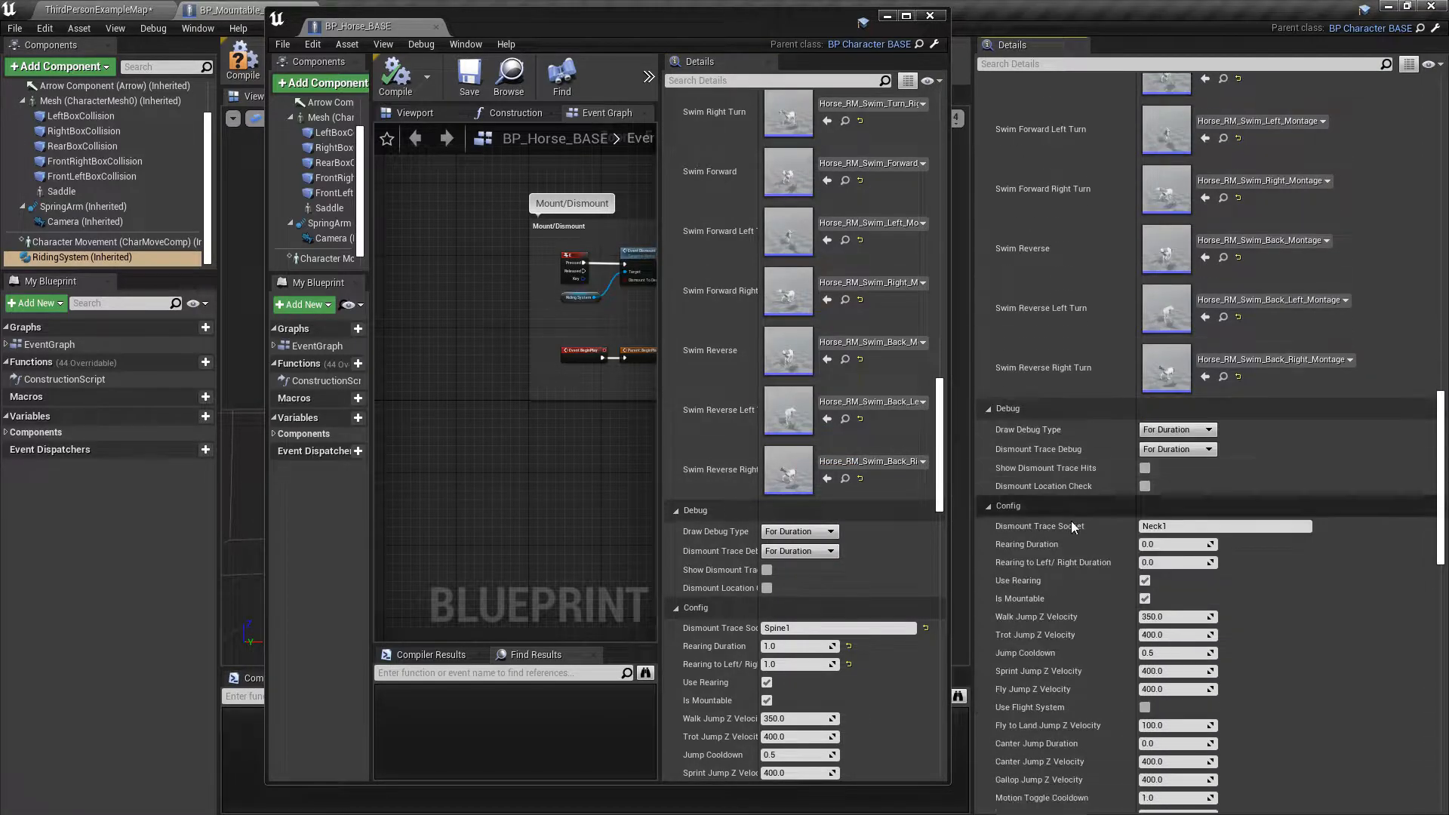
scroll(863, 496, "down", 2)
scroll(863, 497, "down", 2)
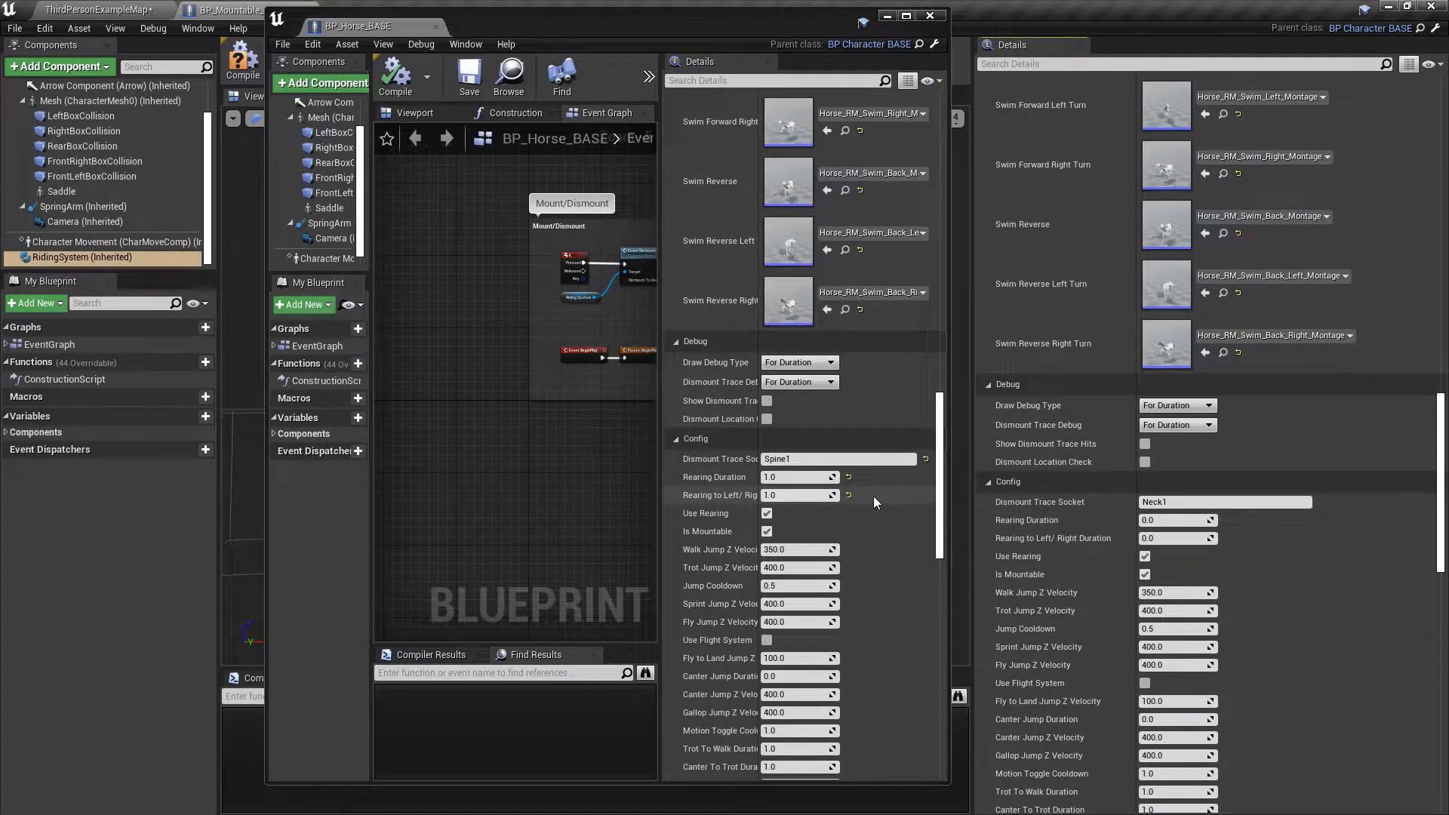
left_click(1170, 521)
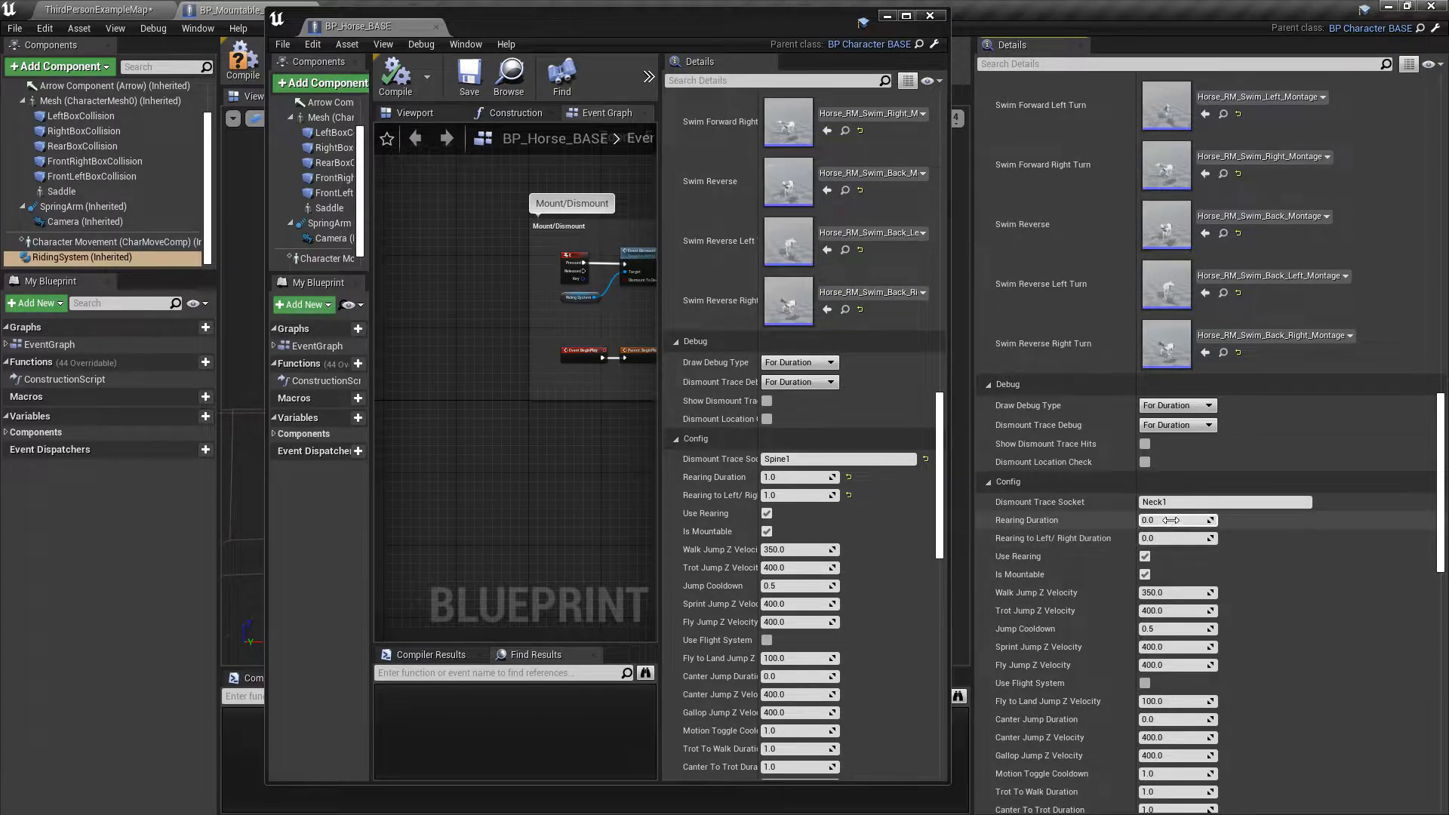
type("1")
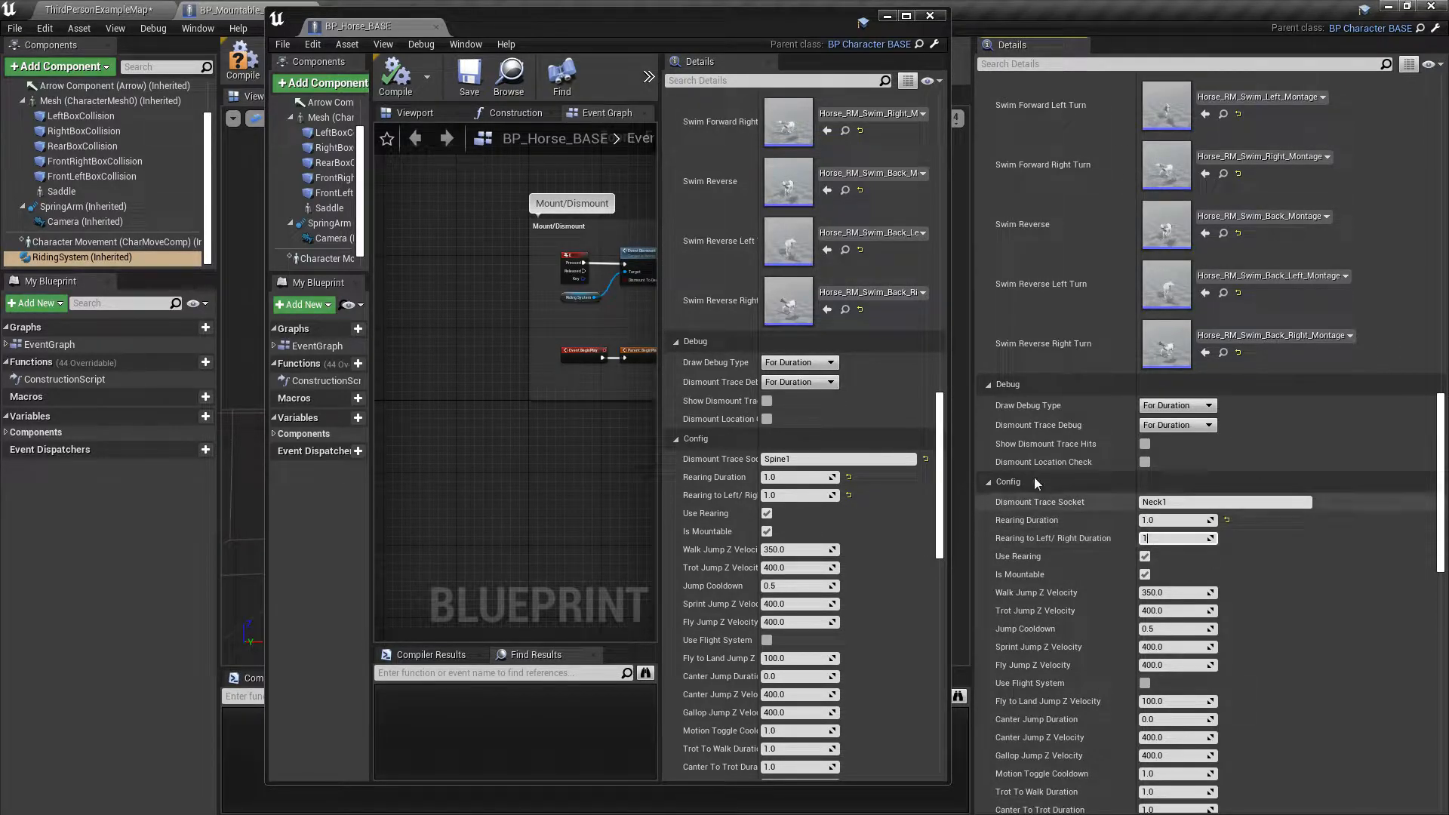
Locate the Rearing montage used by BP_Horse_BASE among the assets to check its sequence length, and close BP_Horse_BASE.
scroll(830, 341, "up", 7)
scroll(831, 341, "up", 5)
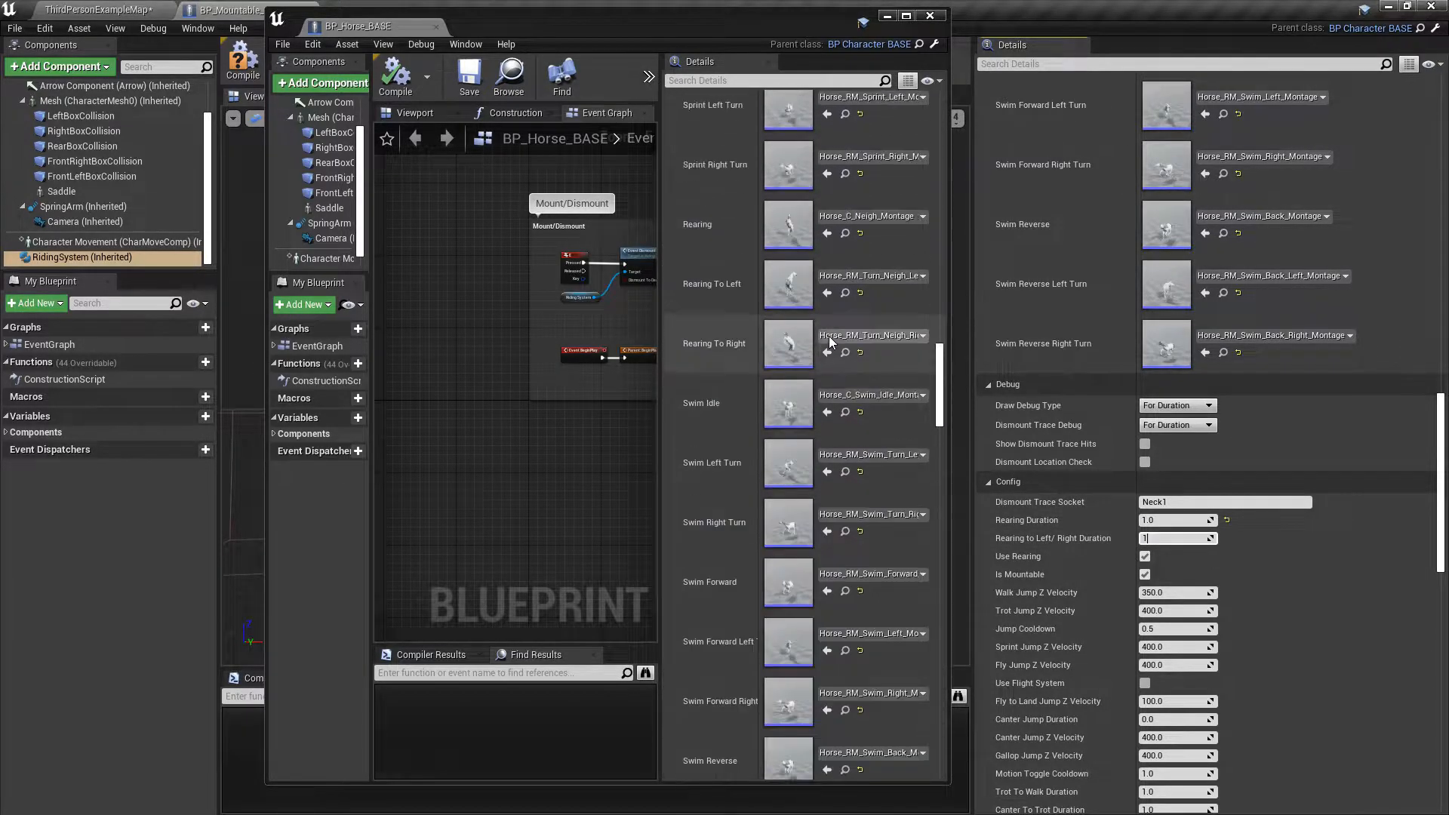
left_click(845, 234)
left_click(931, 16)
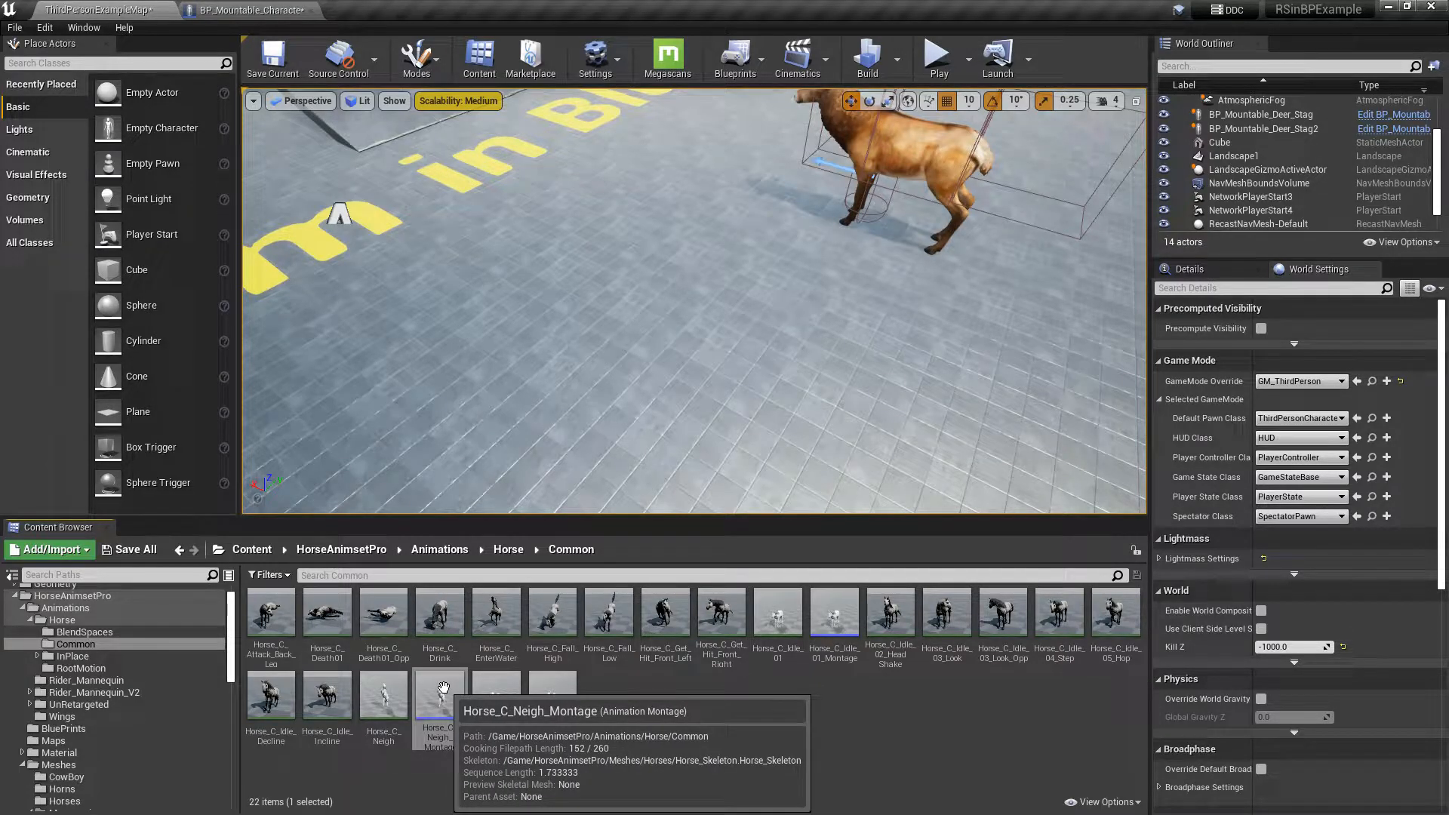
Set the mountable character's Rearing Duration to 1.7.
left_click(249, 9)
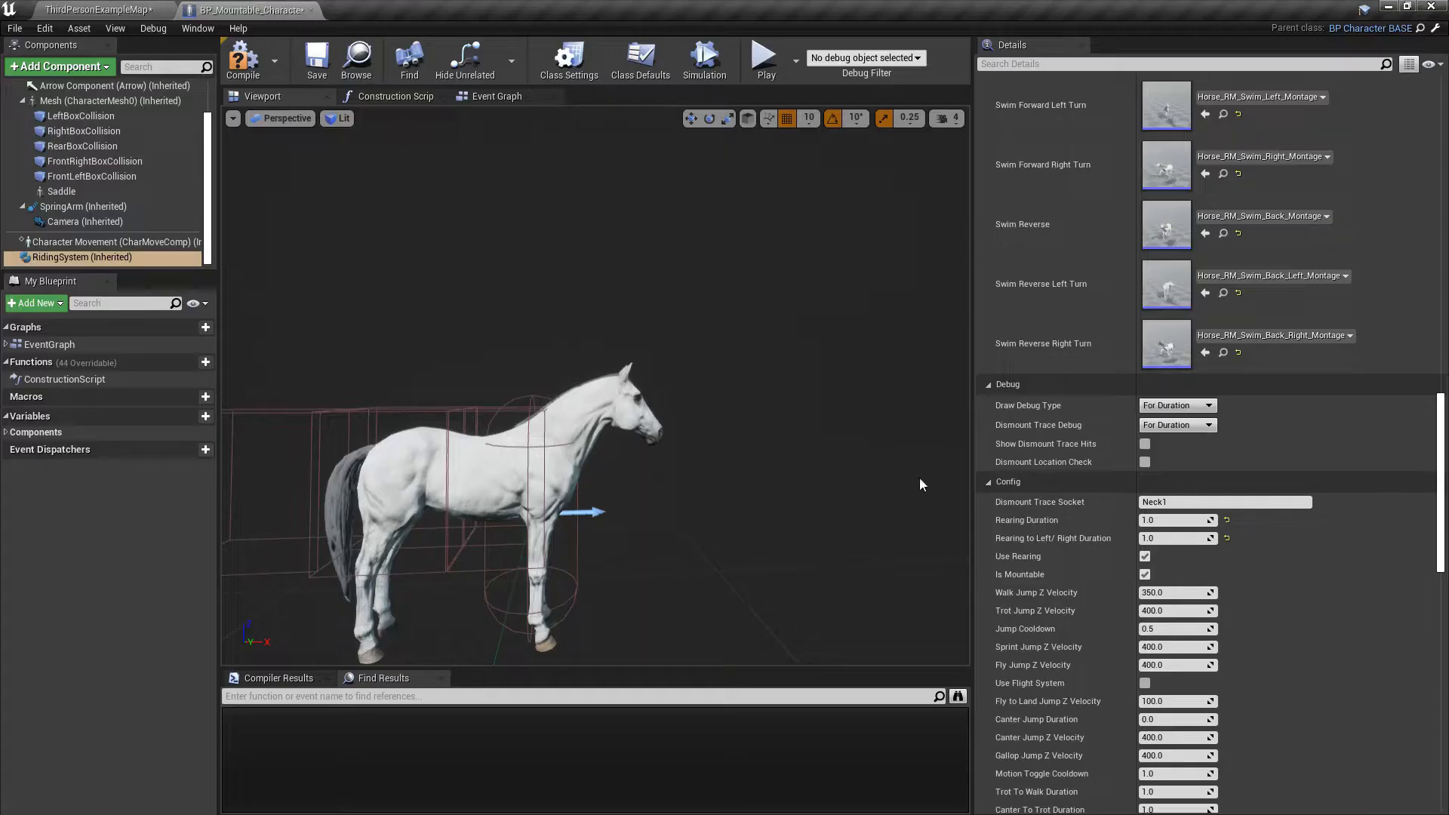
left_click(1168, 519)
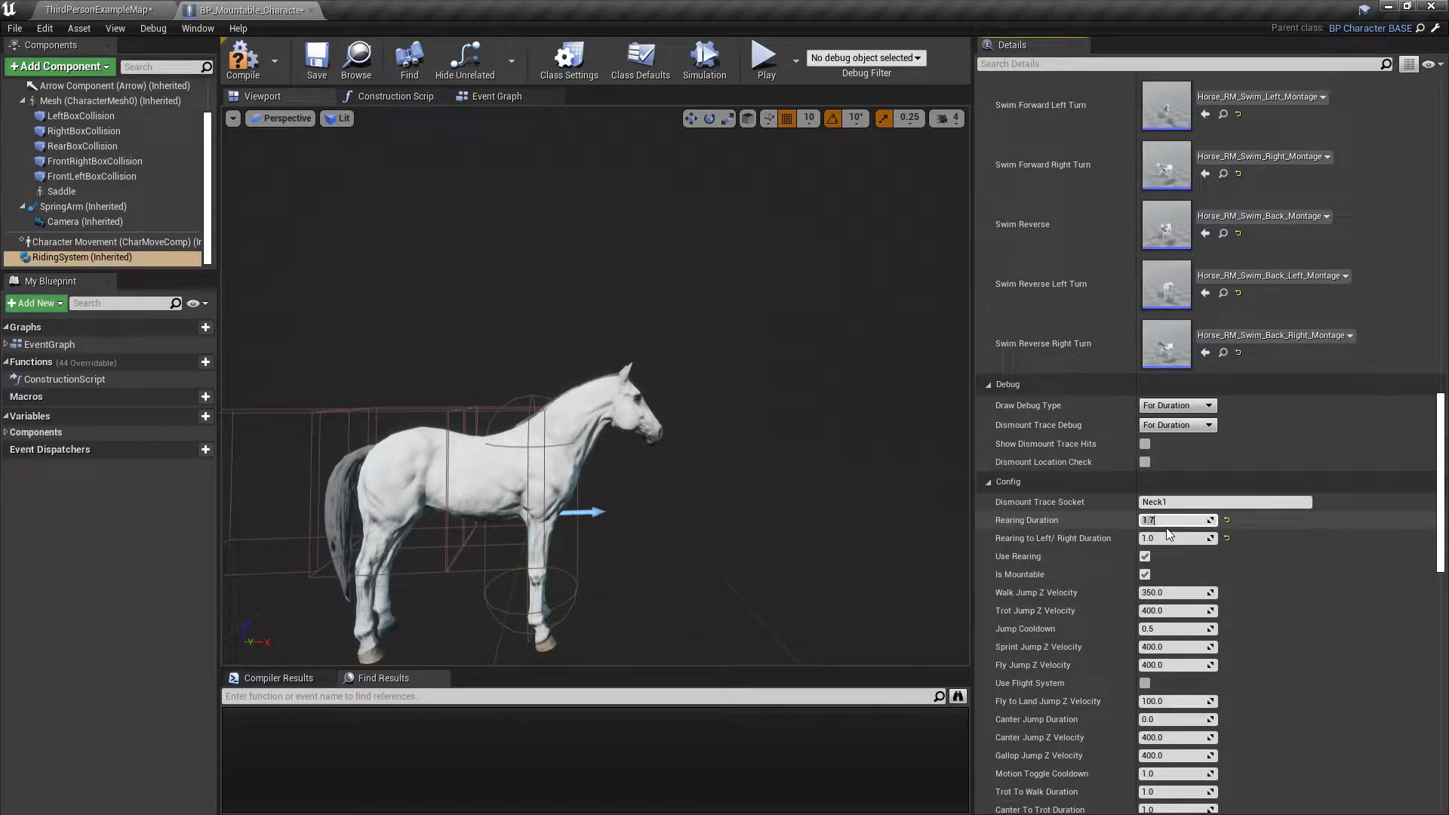
key("Return")
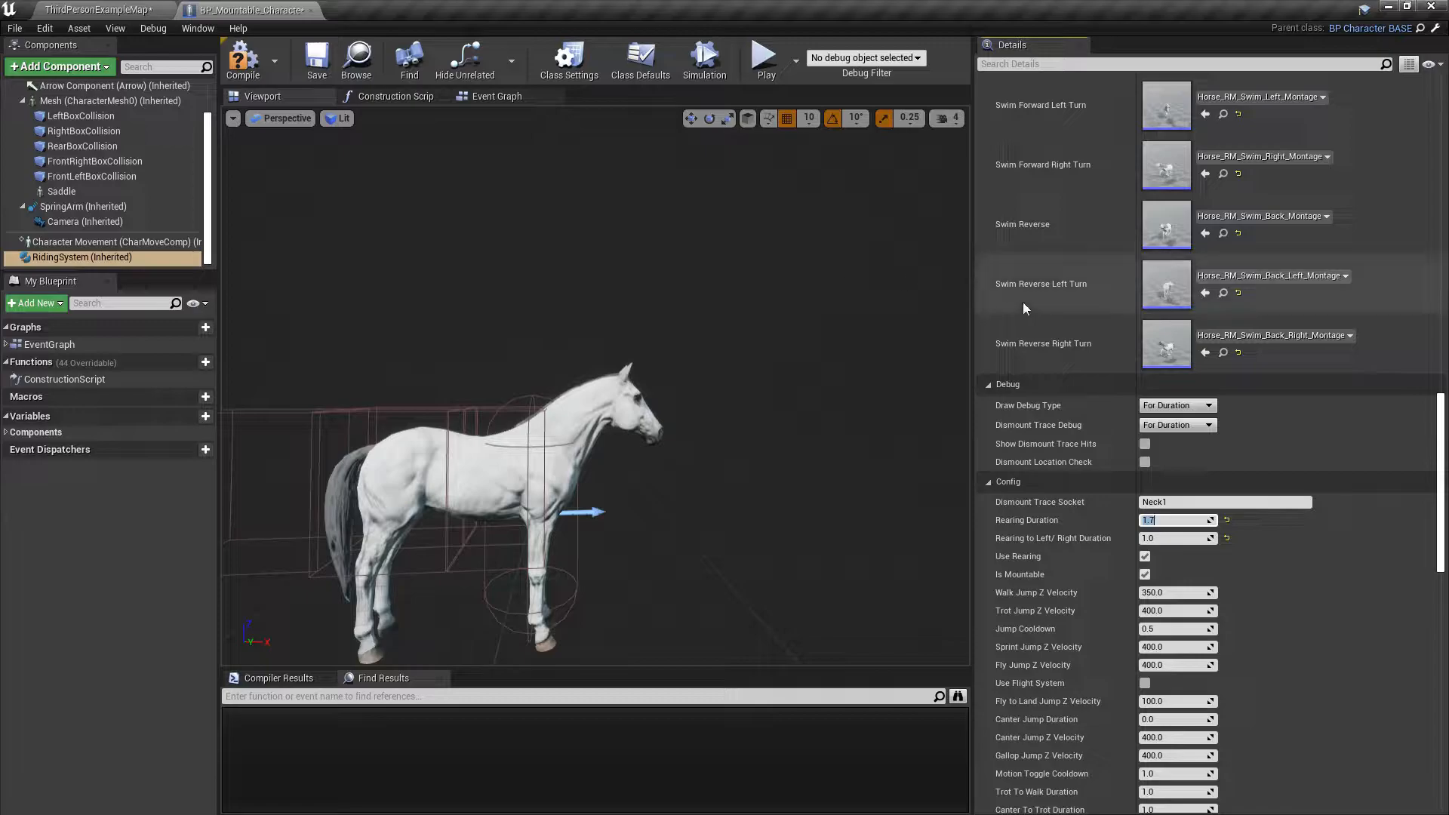
Check the Rearing To Left montage's sequence length, set Rearing to Left/Right Duration to 1.4 and compile the blueprint.
scroll(1019, 294, "up", 6)
scroll(1018, 285, "up", 2)
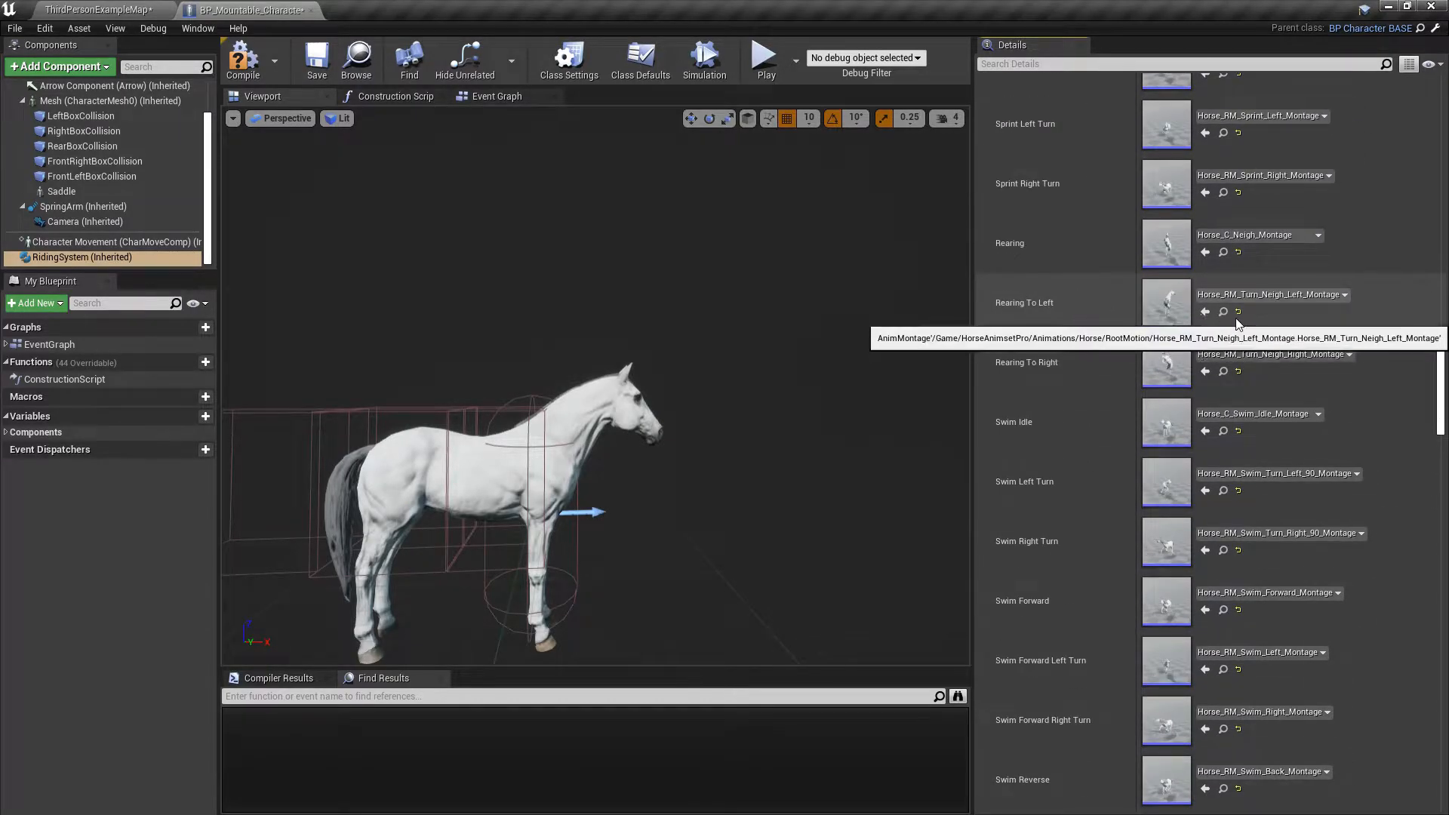
left_click(1223, 294)
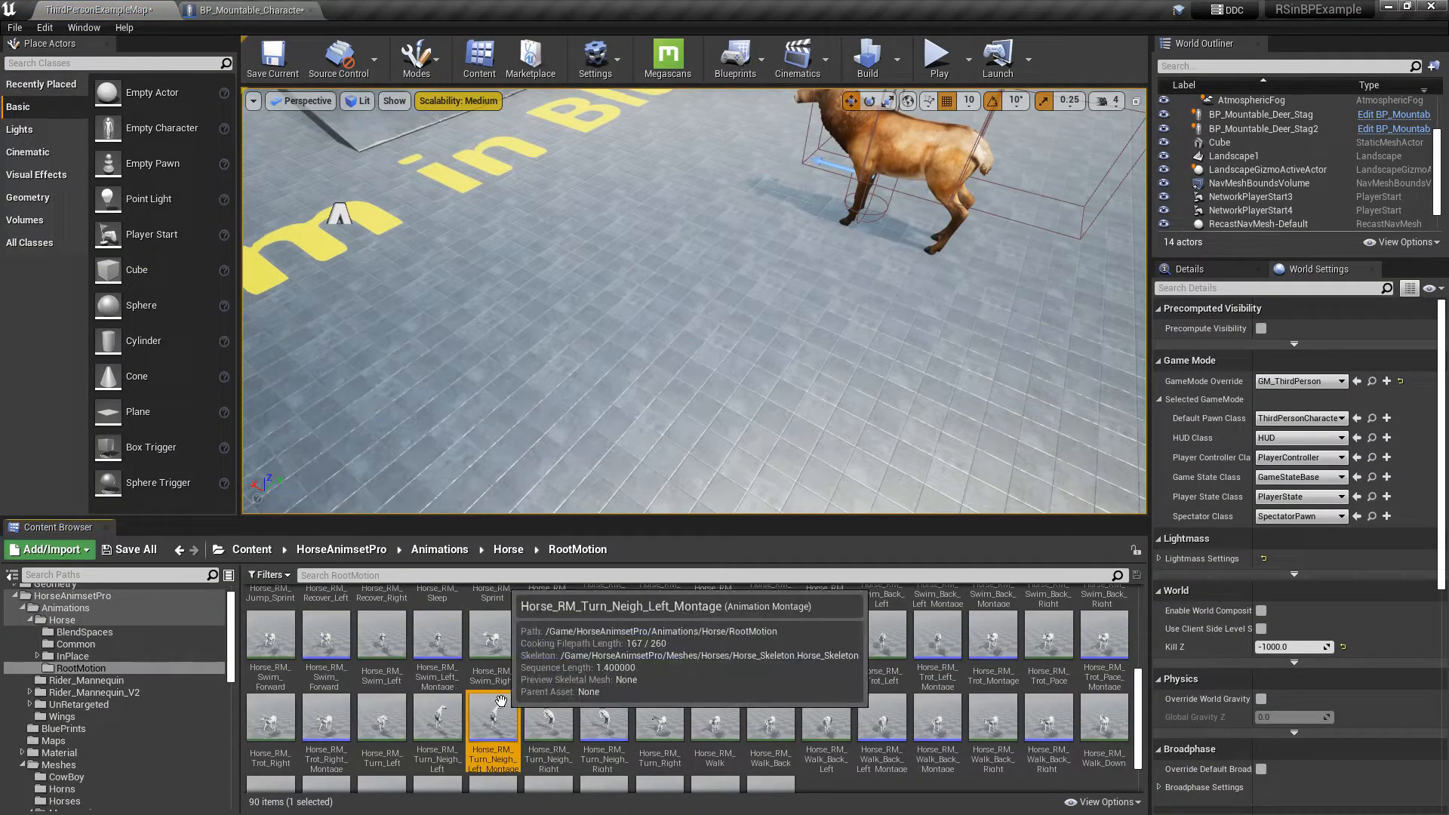
left_click(240, 10)
scroll(1114, 523, "down", 6)
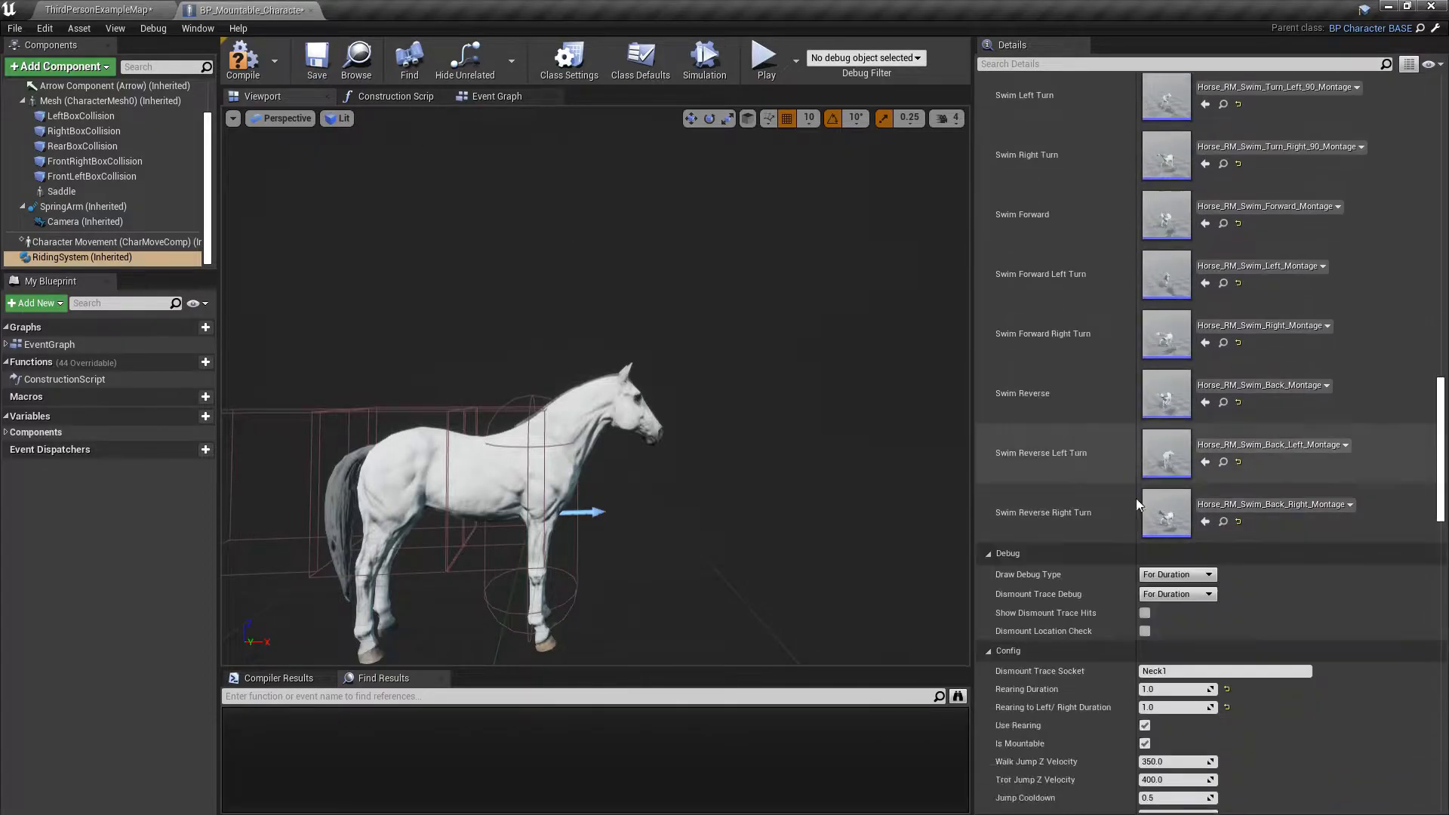
scroll(1138, 505, "down", 2)
left_click(1172, 586)
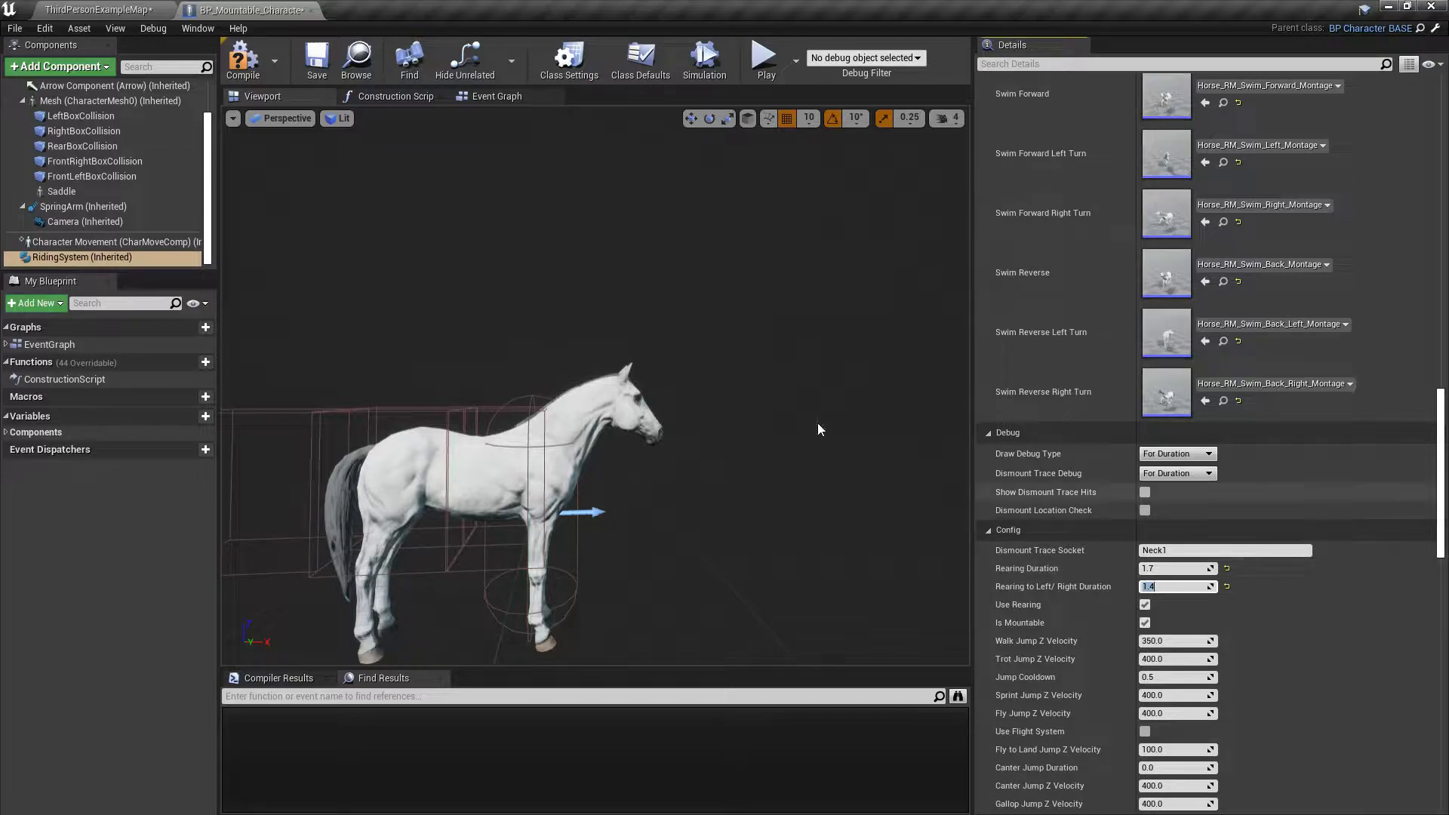
left_click(254, 60)
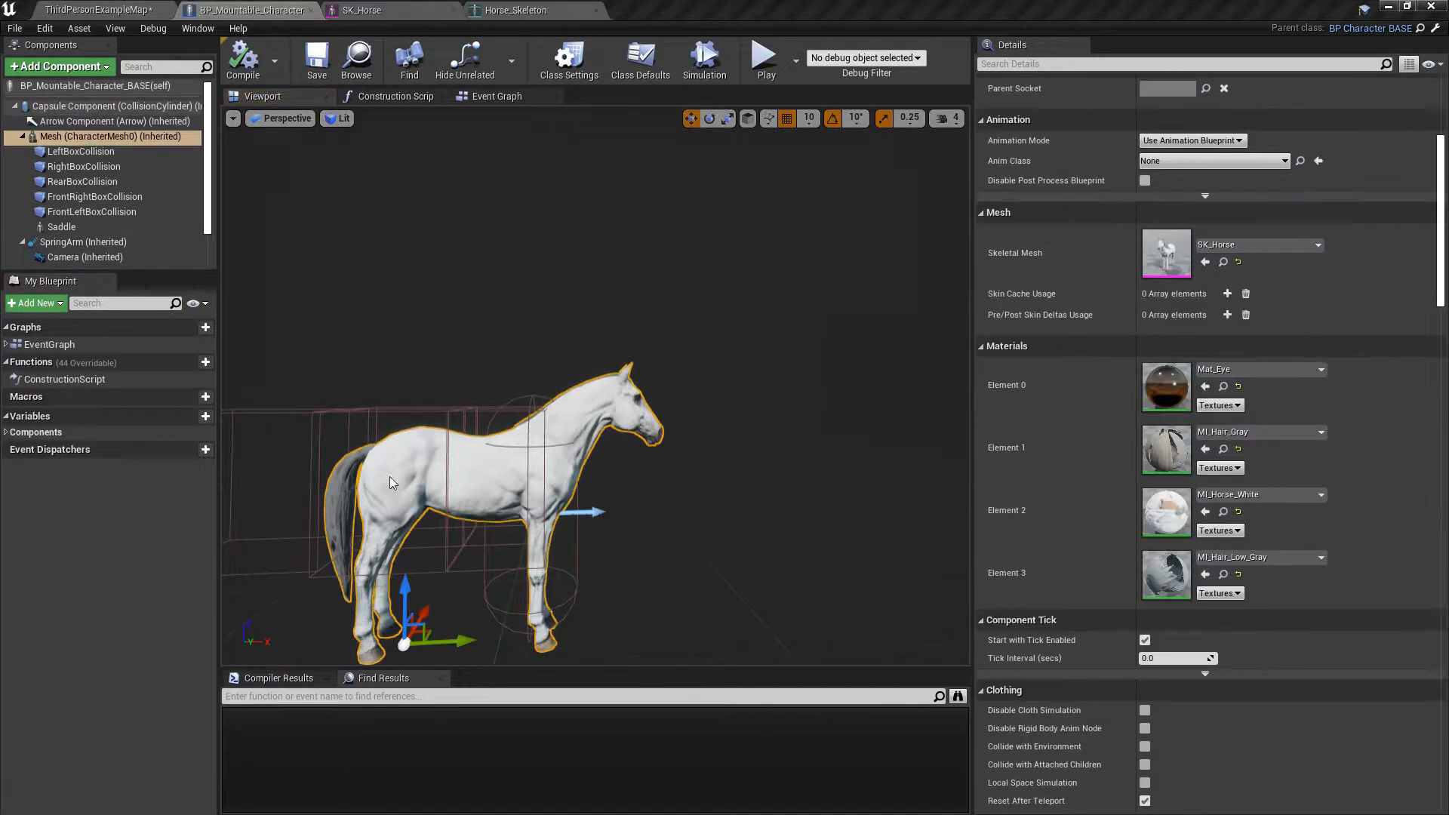
Save all modified assets and close the other asset editors, keeping BP_Mountable_Character_BASE open.
left_click(130, 9)
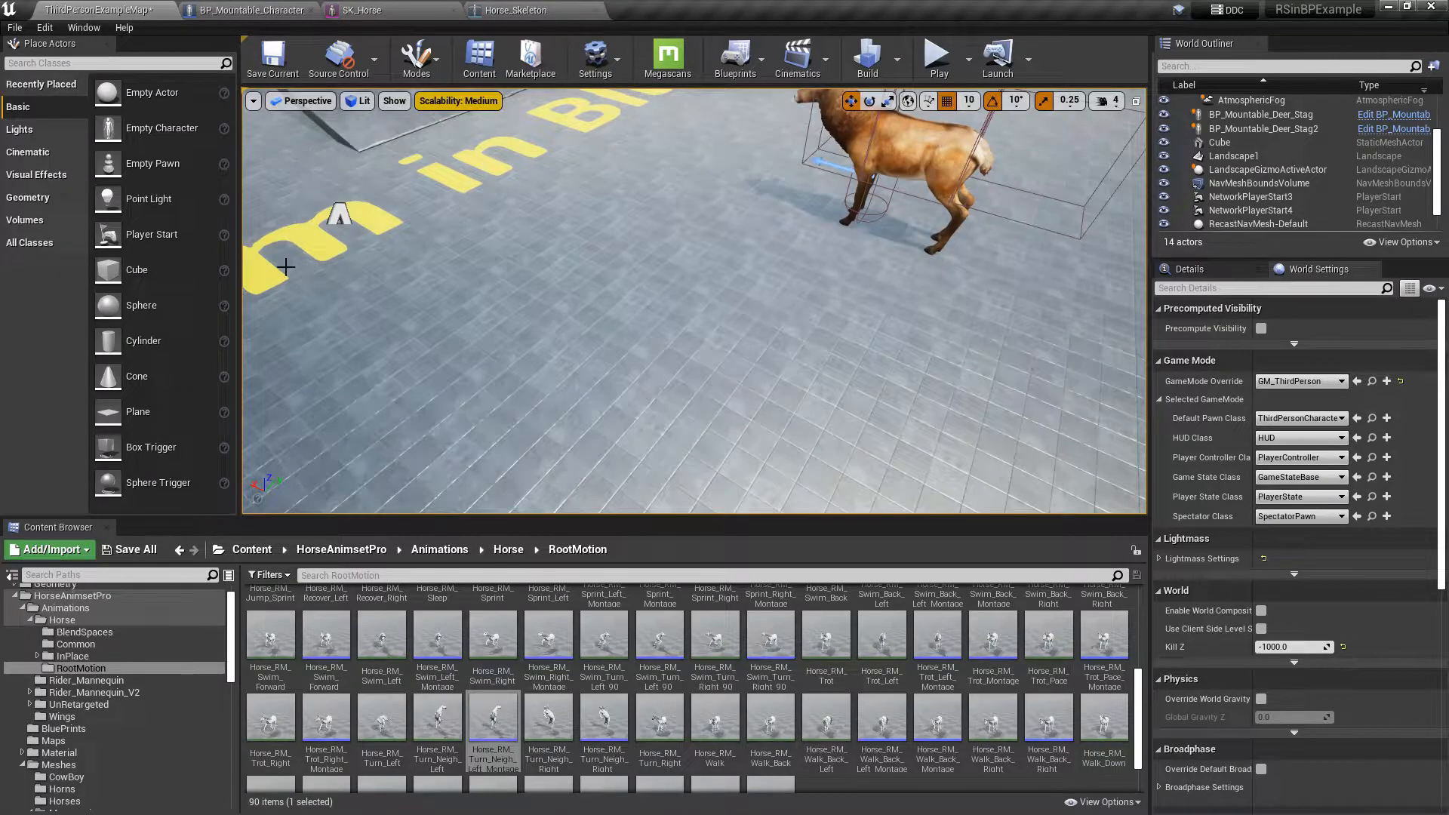
left_click(130, 549)
left_click(855, 551)
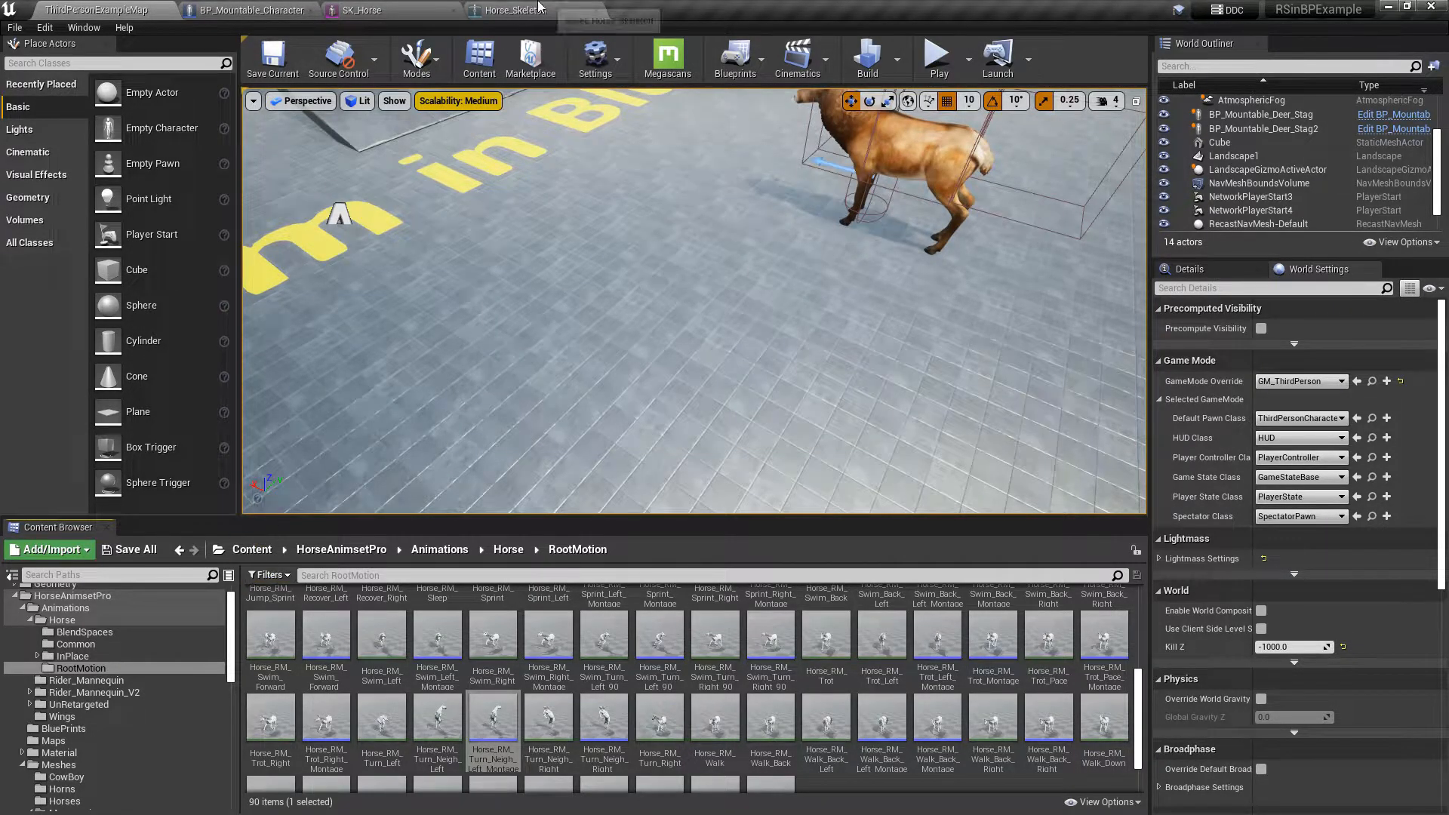
left_click(281, 6)
right_click(281, 6)
left_click(339, 64)
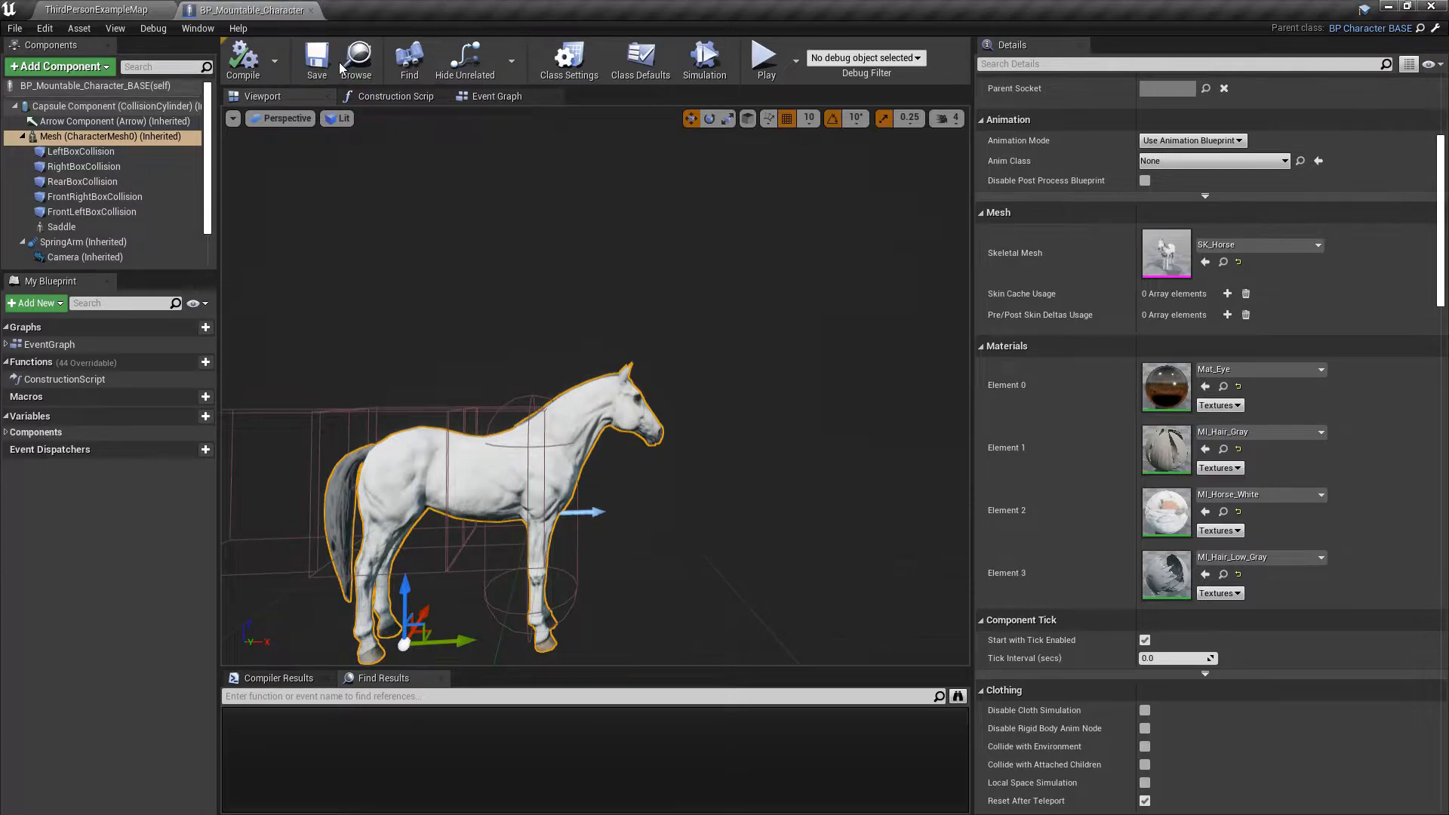
Locate BP_Mountable_Character_BASE among the assets, place it in the level, start a play session and mount the horse.
left_click(357, 59)
left_click_drag(326, 613, 650, 338)
left_click(939, 59)
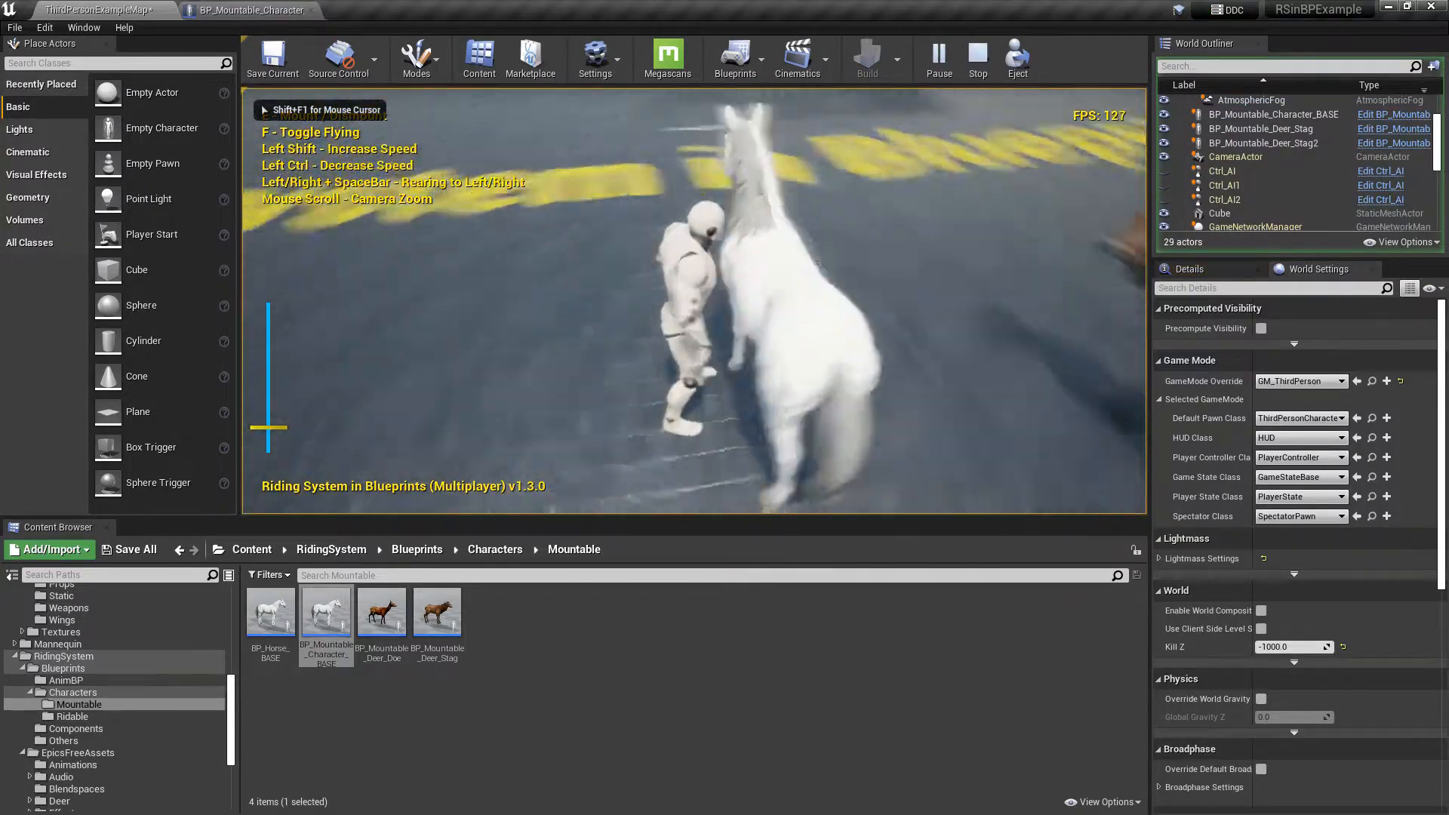
key("e")
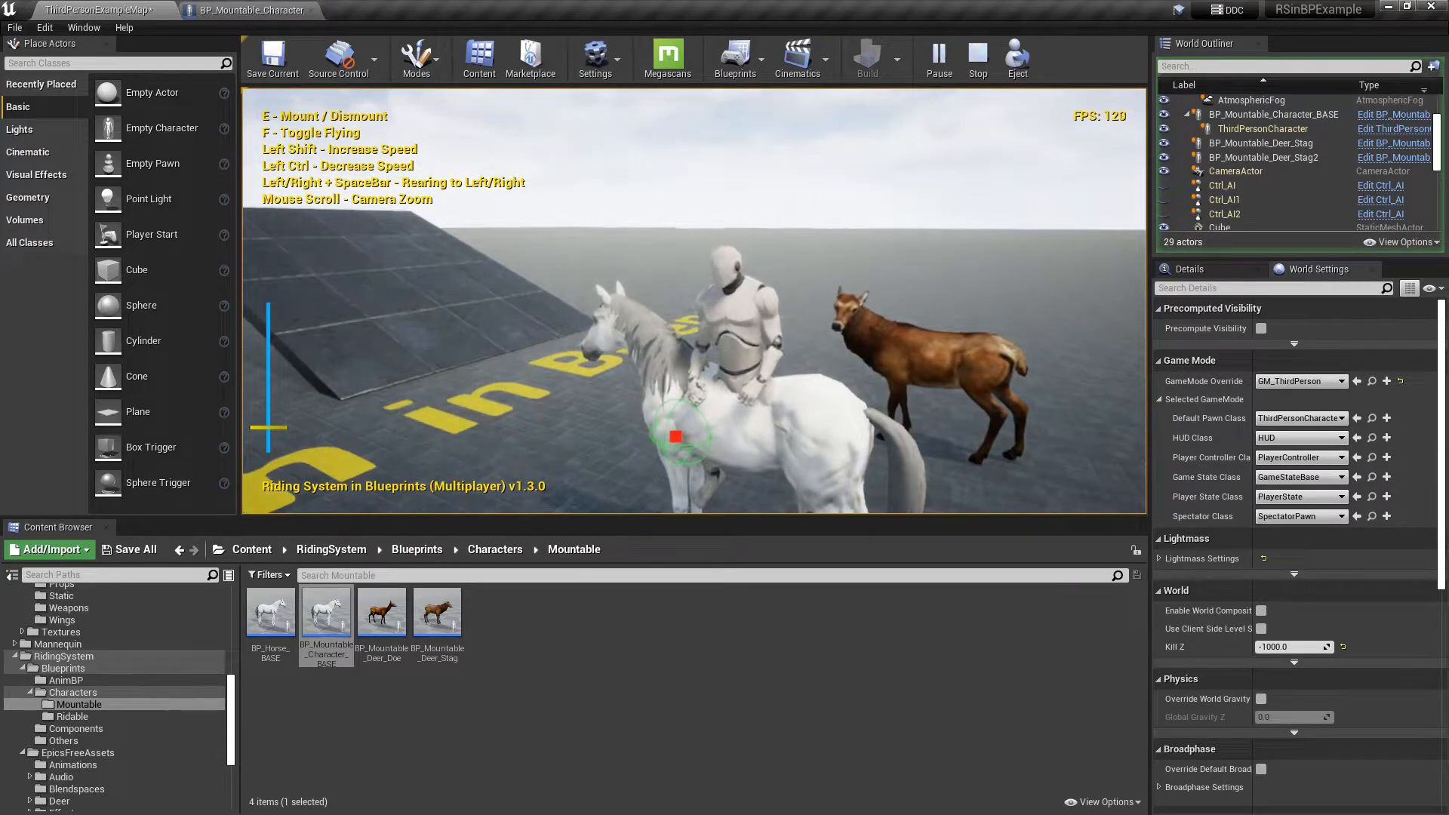
With the game still running, open the Horse_C_Attack_Back_Leg animation from the horse's Common folder and switch to its skeleton.
key("shift+F1")
left_click(271, 8)
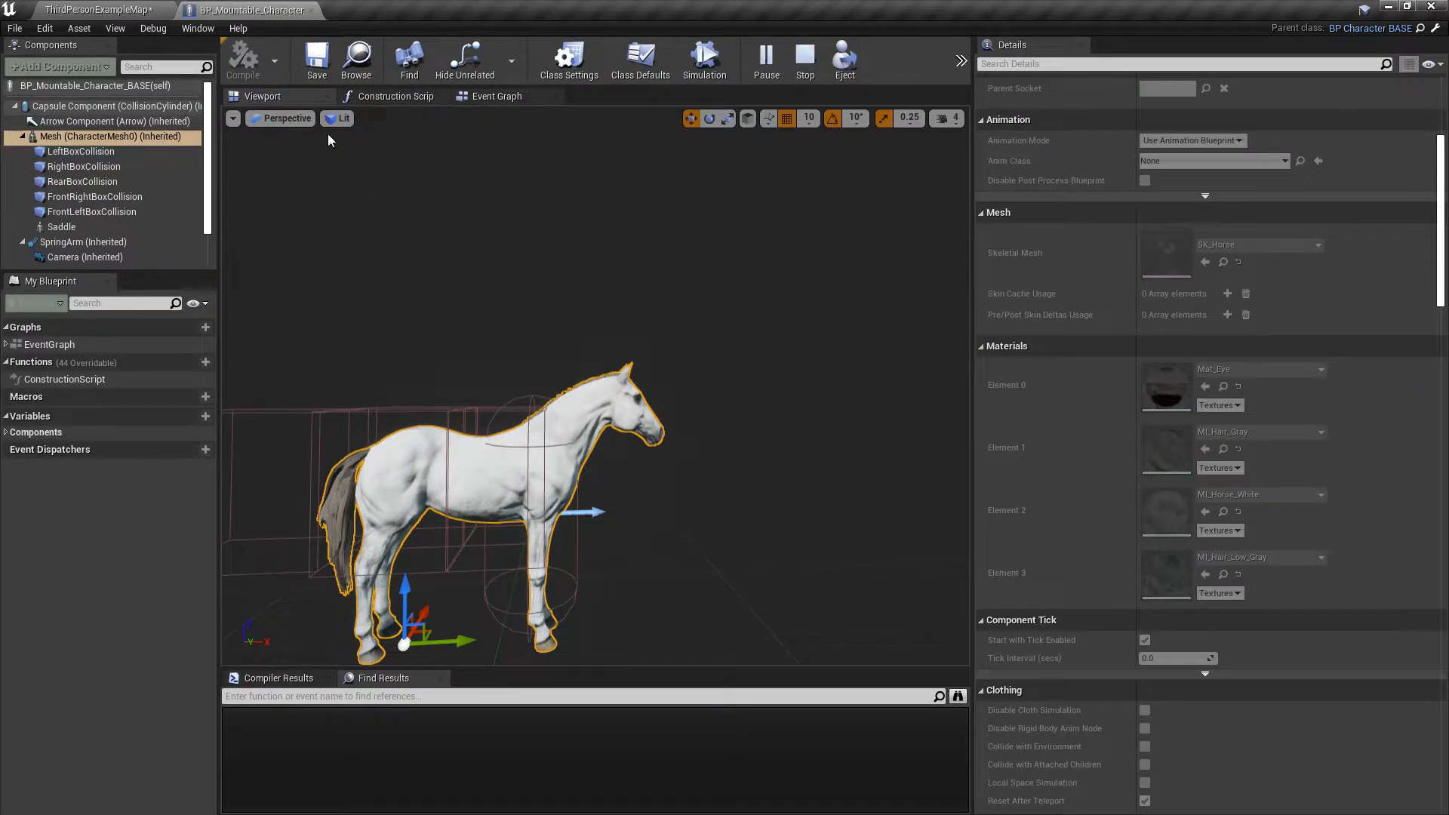
left_click(98, 10)
scroll(154, 632, "up", 10)
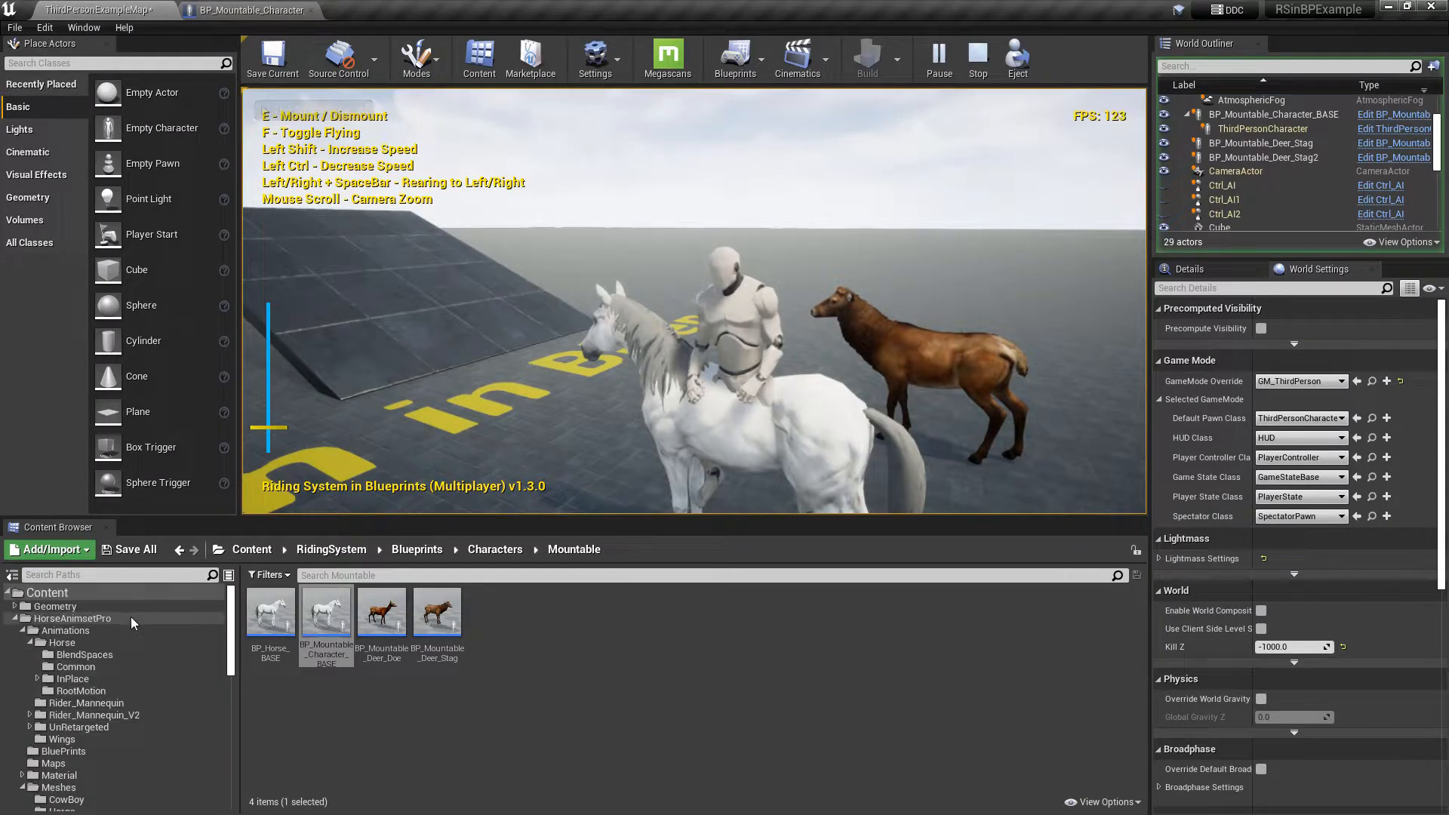
left_click(93, 666)
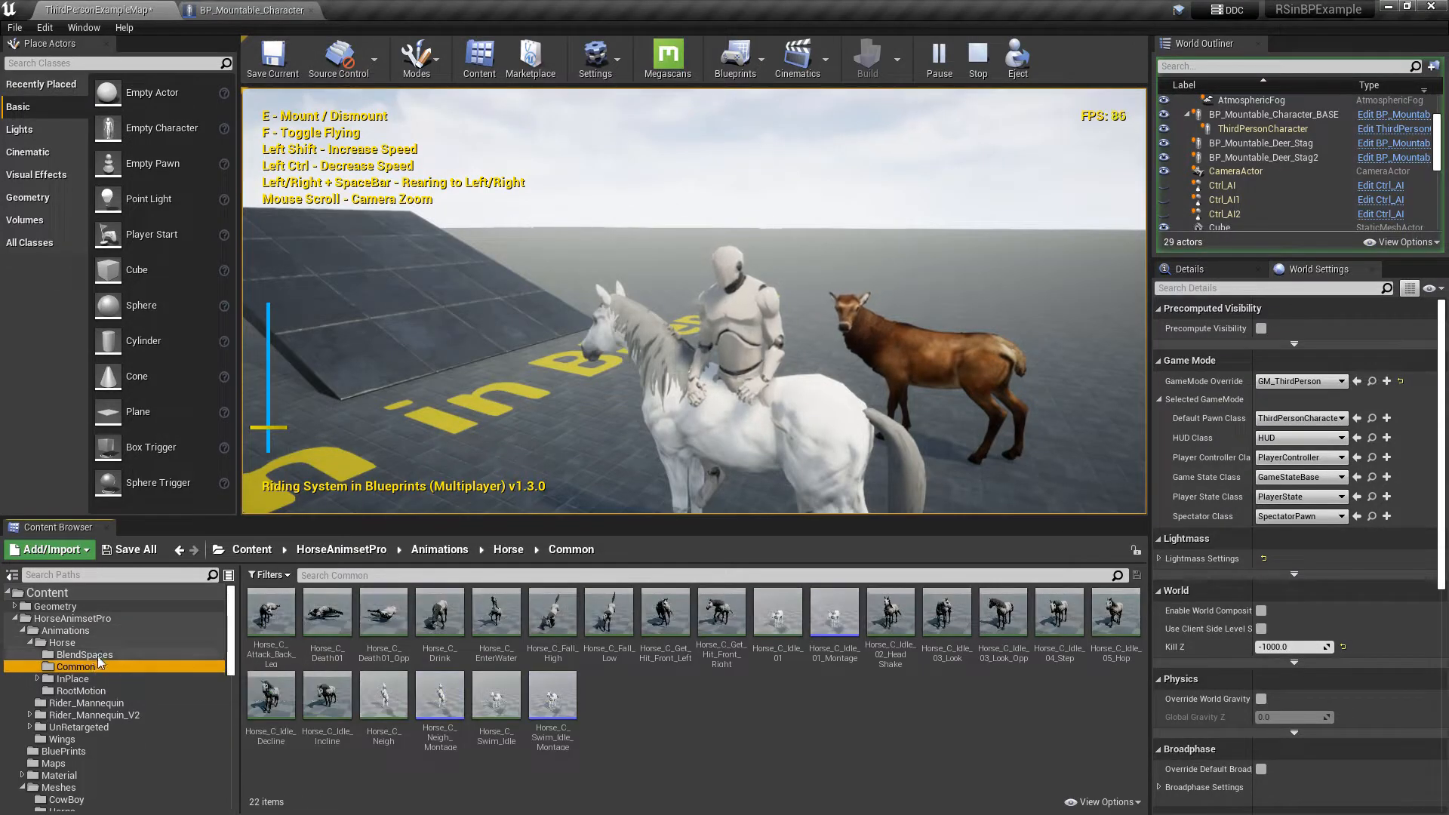
double_click(270, 613)
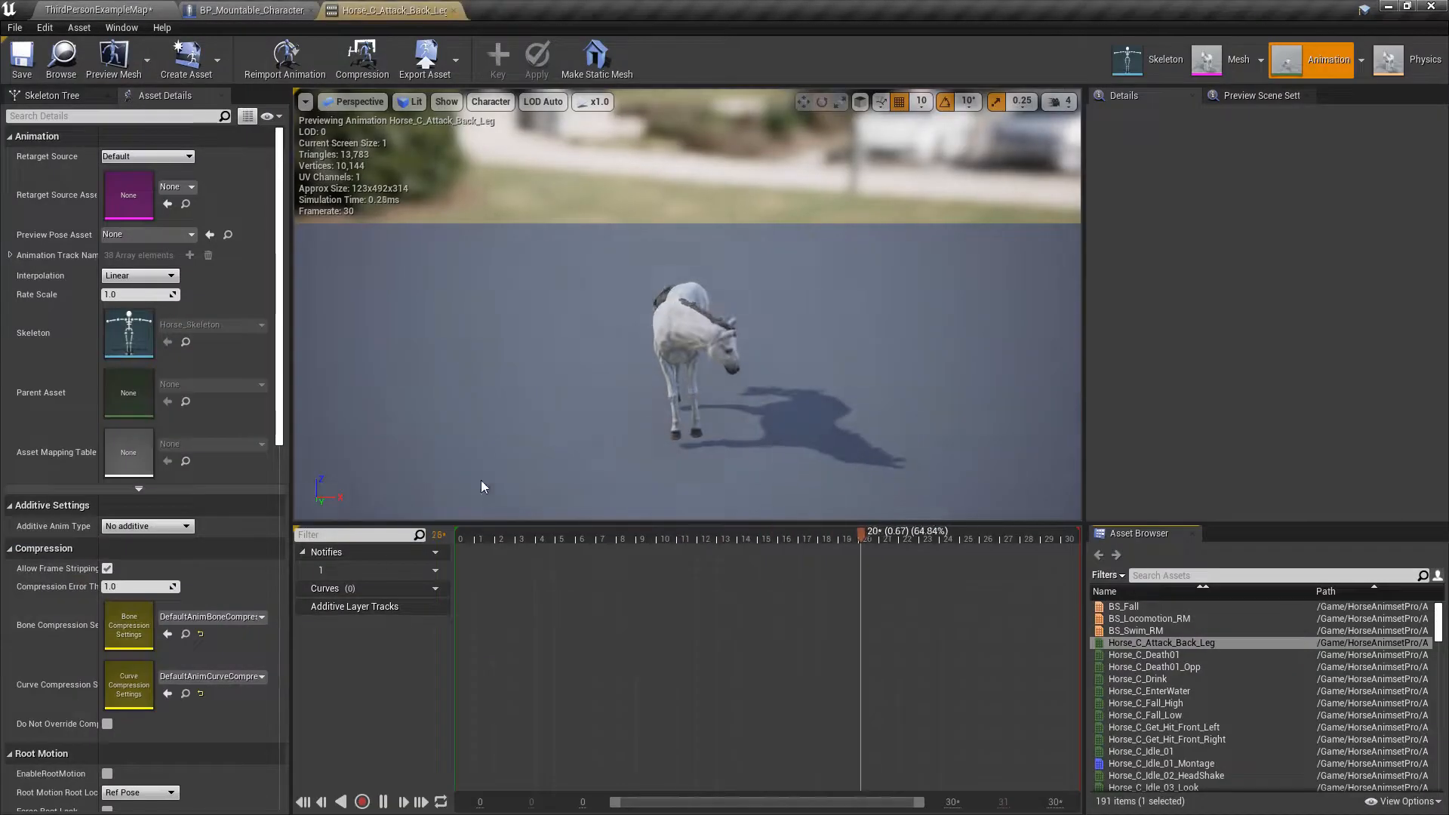
left_click(1135, 65)
Search the skeleton tree for "mount", select the MountPoint socket on Spine1, and float the skeleton editor beside the running game.
left_click(195, 114)
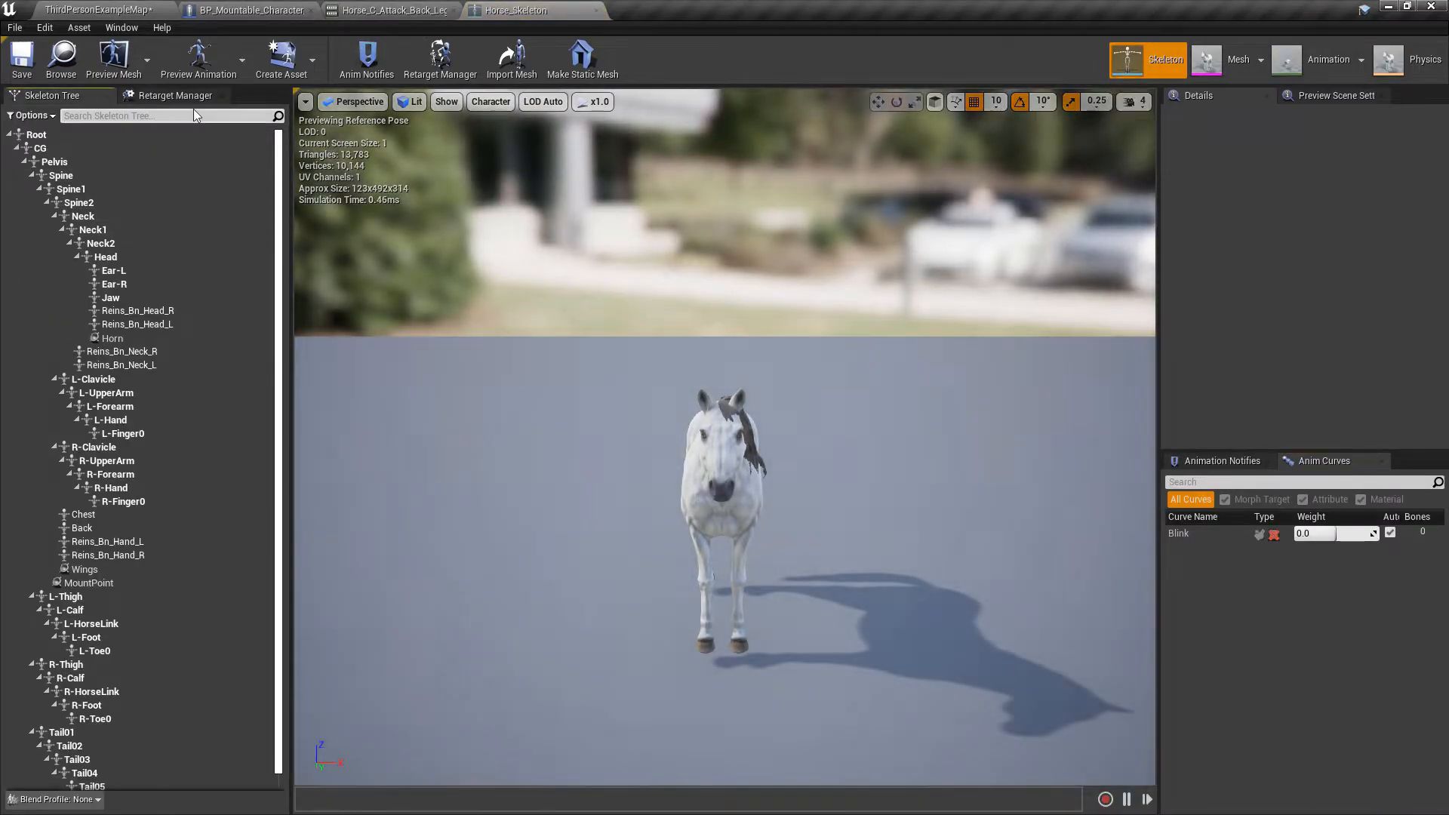
type("mount")
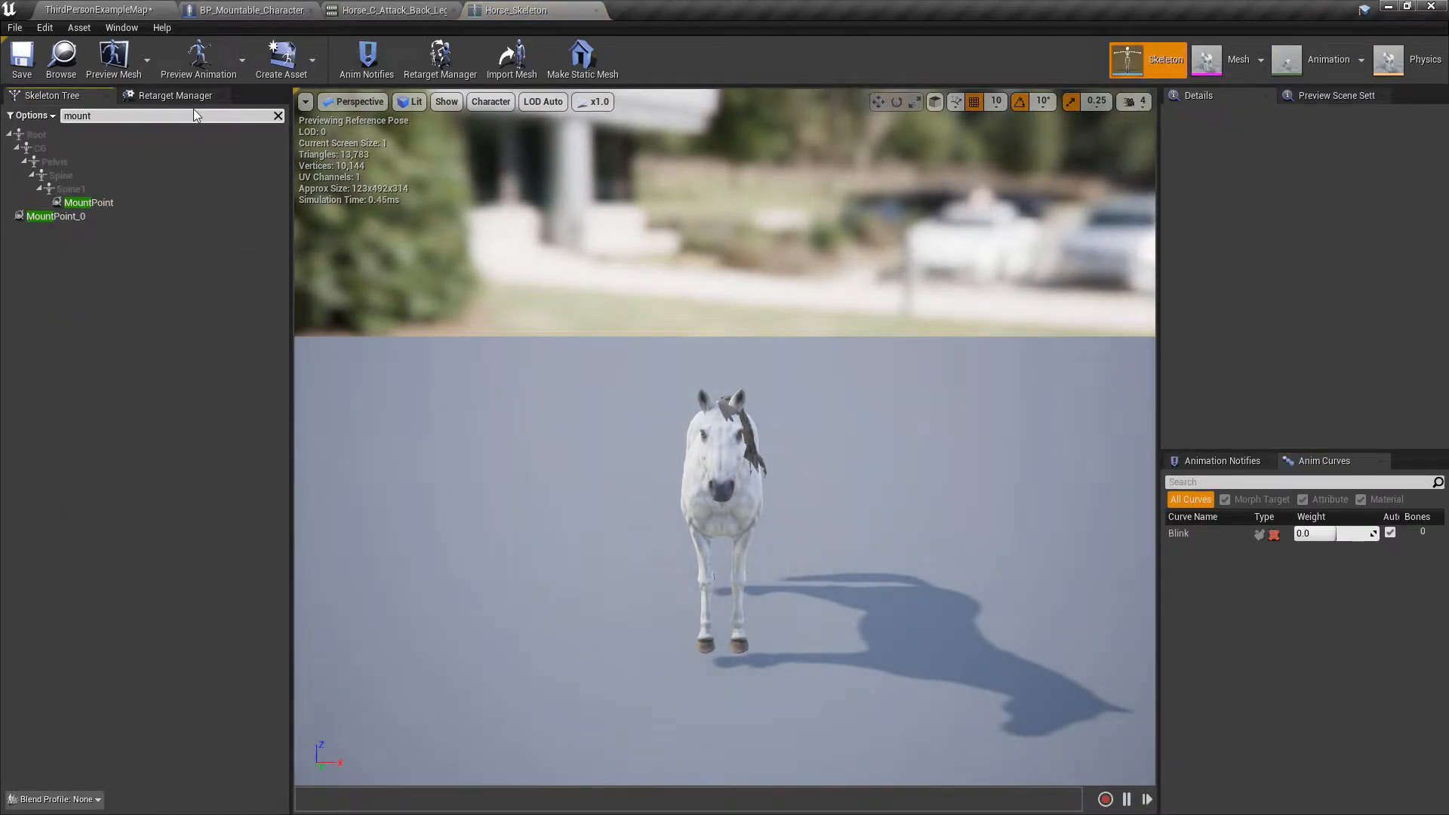
left_click(104, 213)
left_click(116, 204)
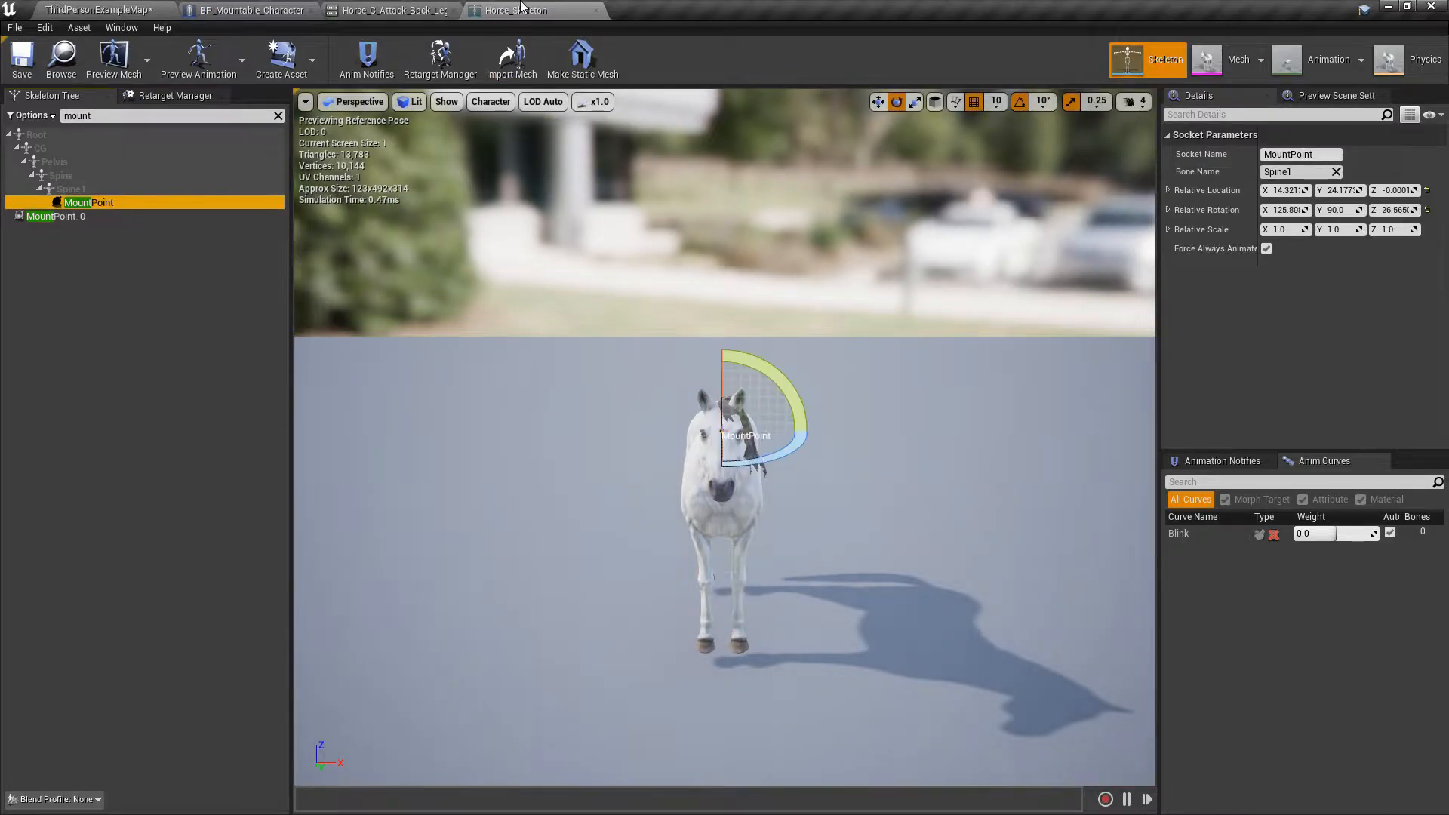
left_click_drag(515, 10, 709, 316)
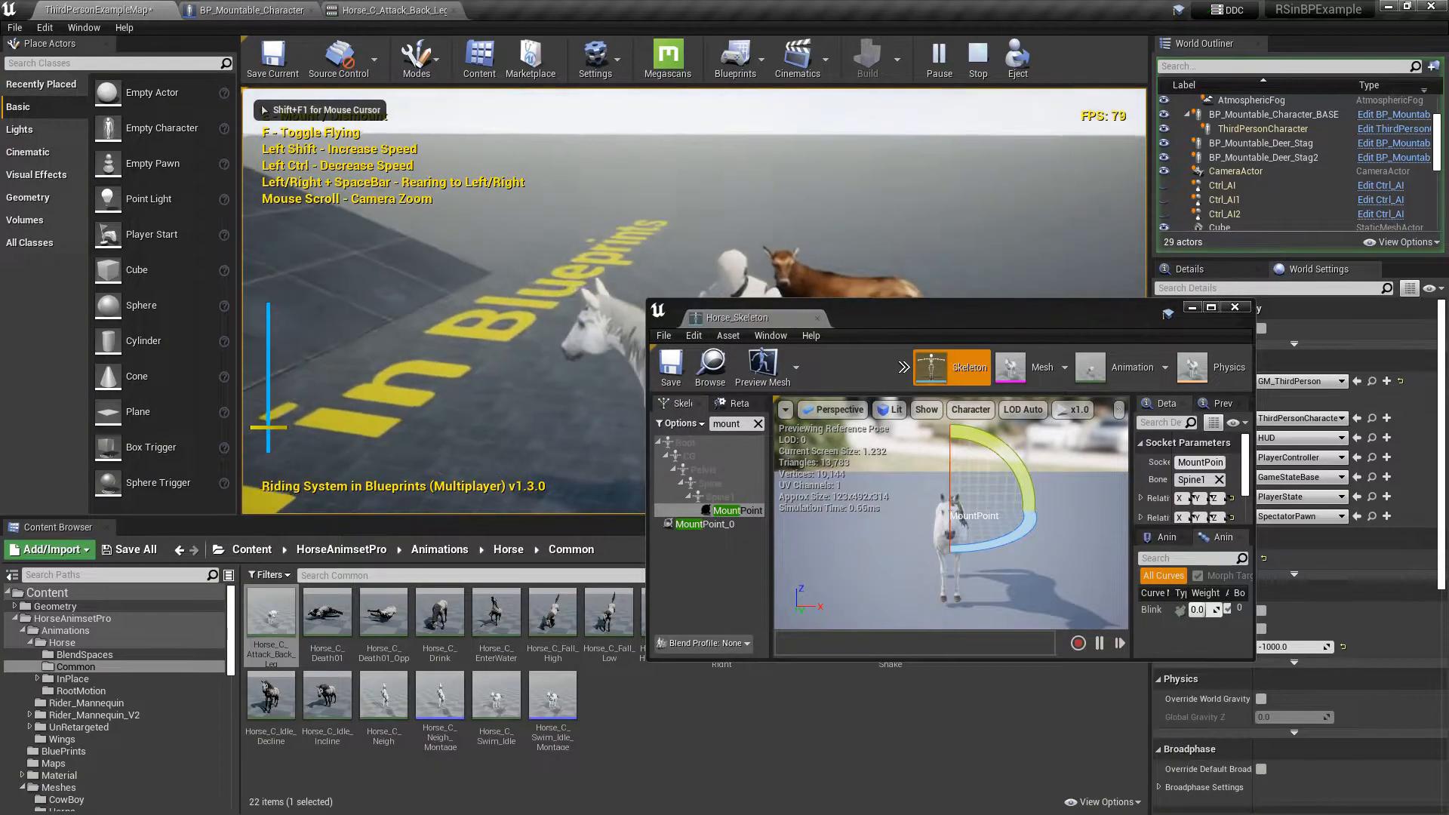
left_click_drag(958, 320, 1099, 469)
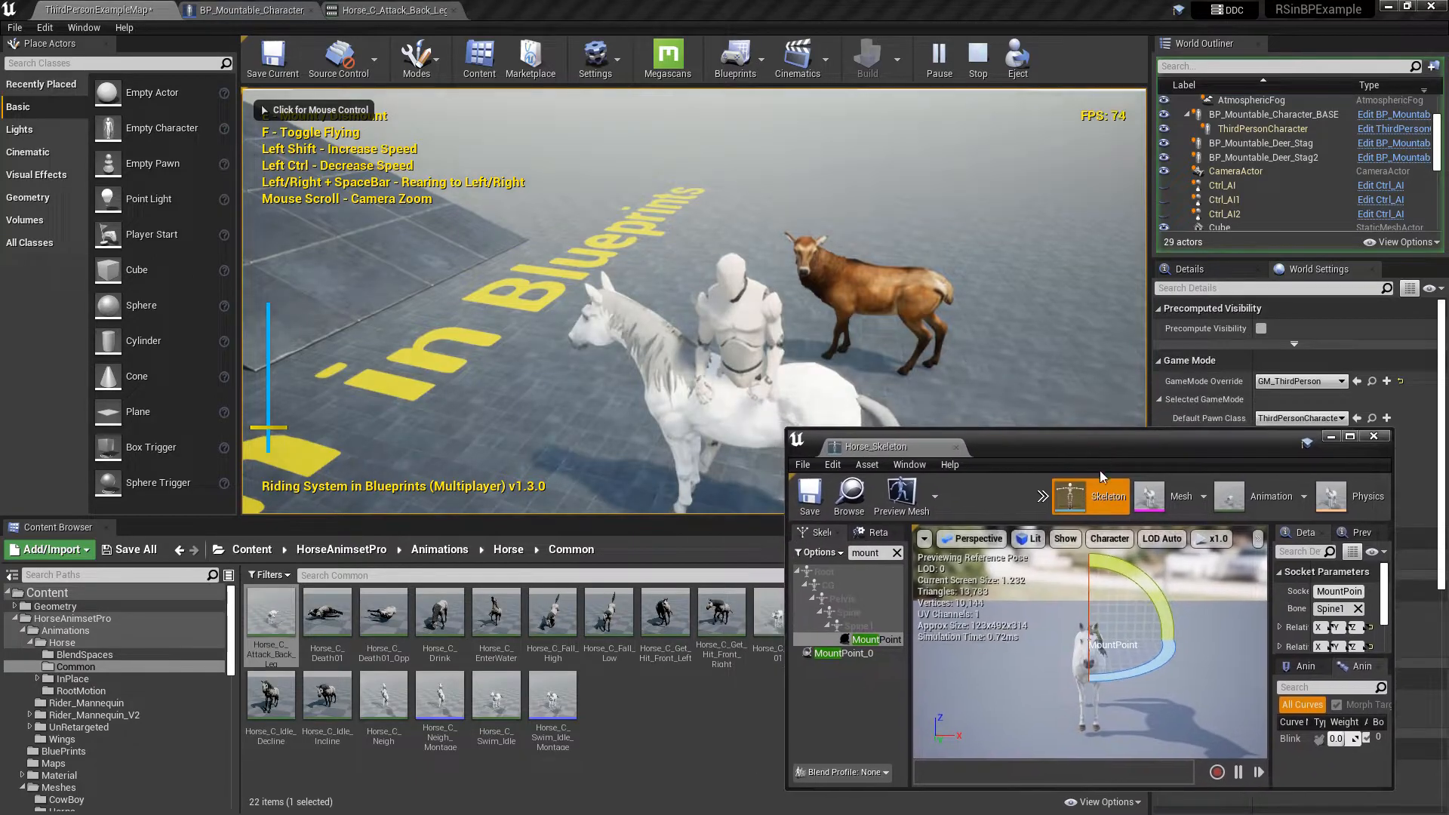
Rotate the MountPoint socket so the rider faces the horse's head, adjust its height slightly and check the rider in the running game.
left_click_drag(1160, 668, 1089, 684)
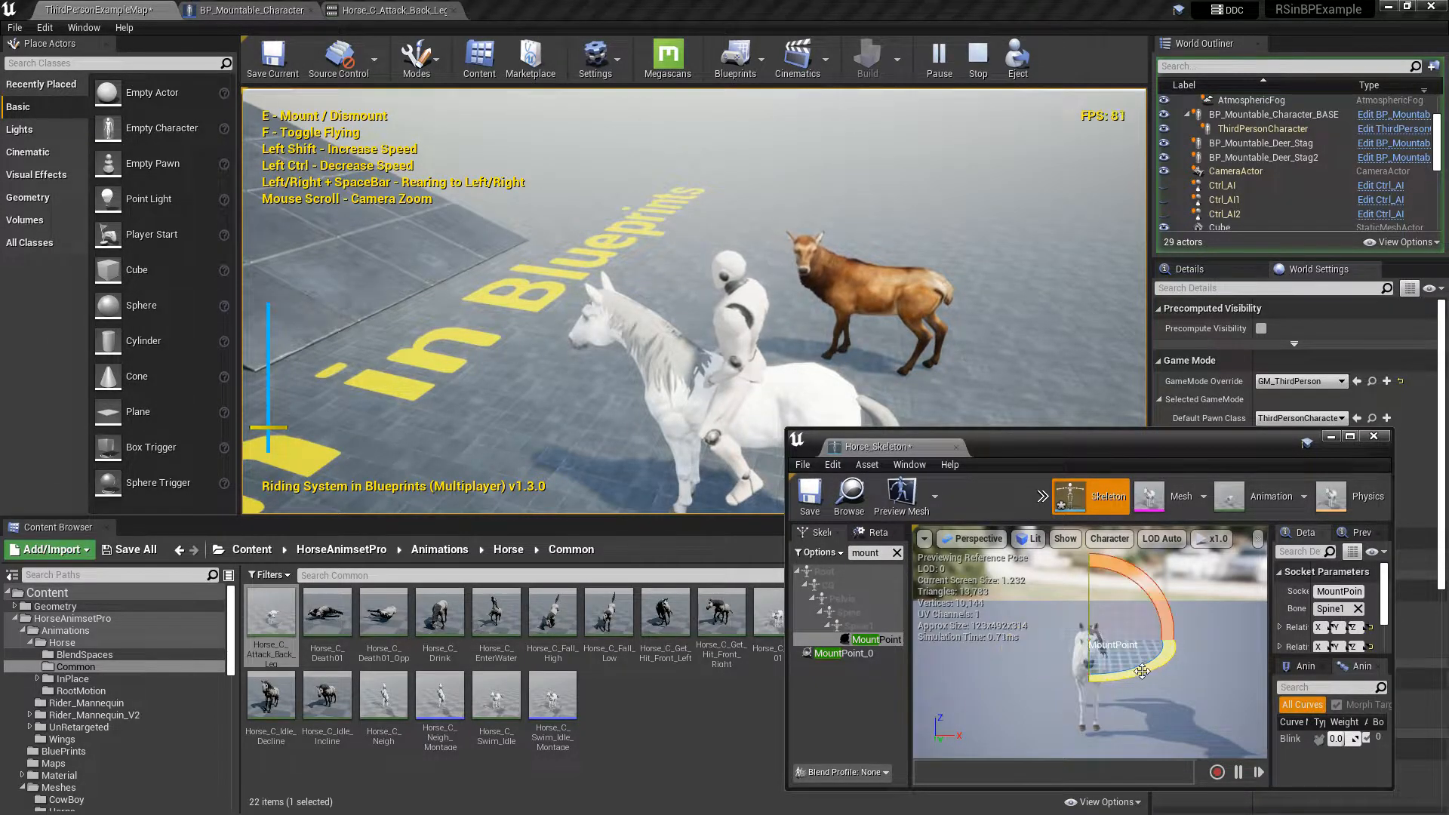
key("w")
left_click_drag(1087, 582, 1094, 576)
left_click(755, 393)
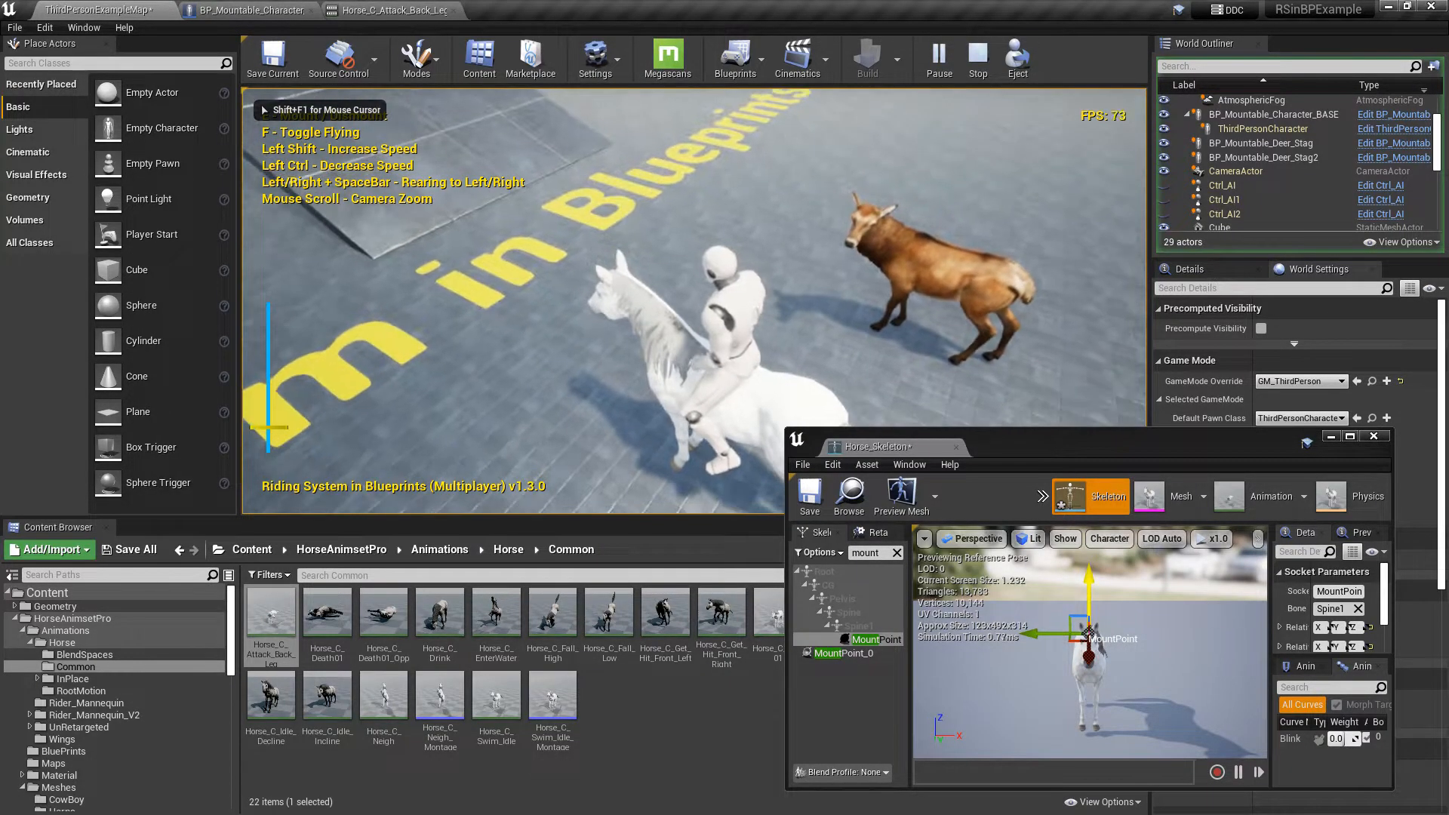
key("shift+F1")
Raise the MountPoint socket slightly above the horse's back and ride the horse in the game to check the rider's seat.
right_click_drag(1095, 642, 1109, 702)
left_click_drag(1110, 702, 1170, 725)
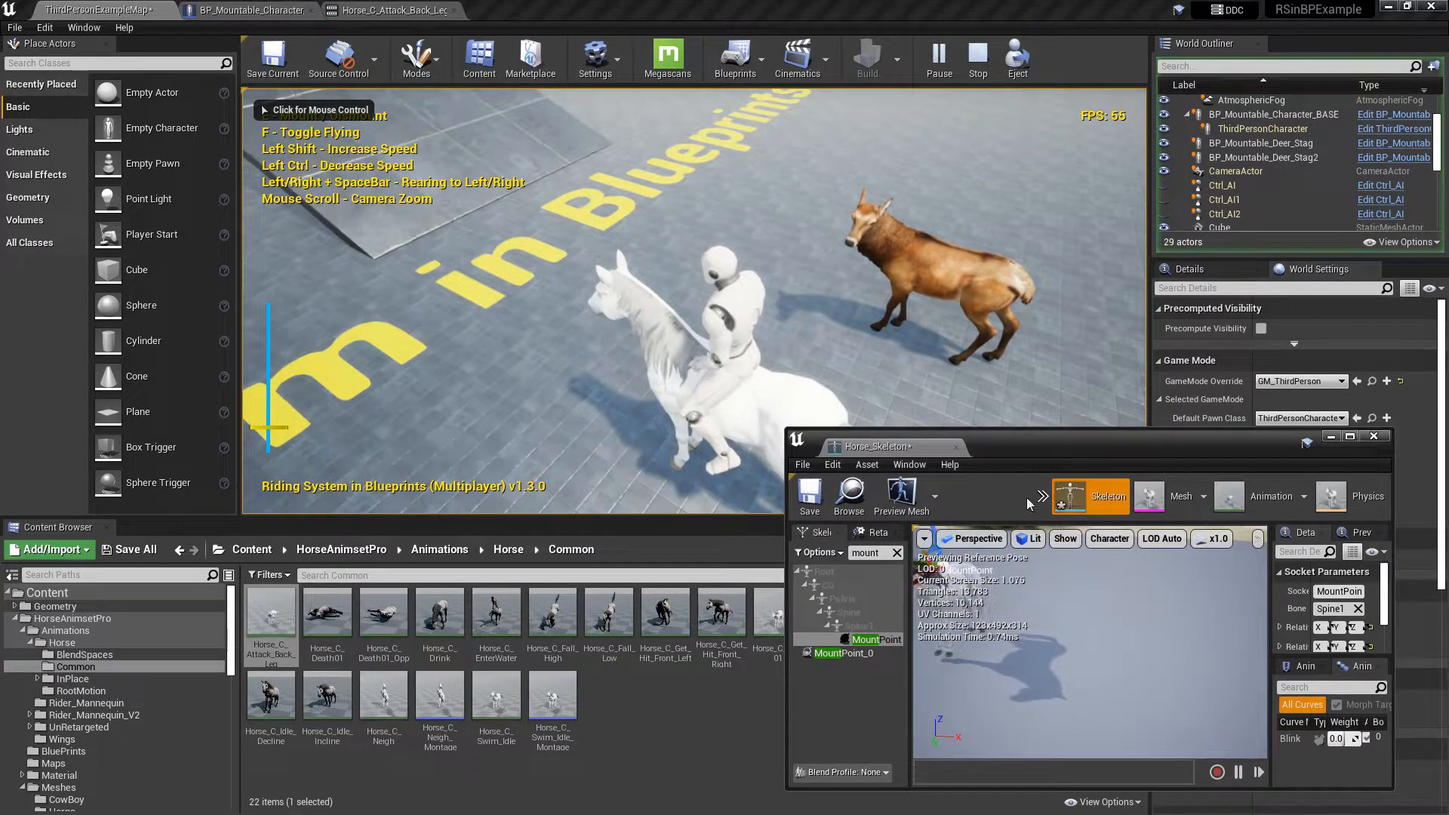
left_click(925, 337)
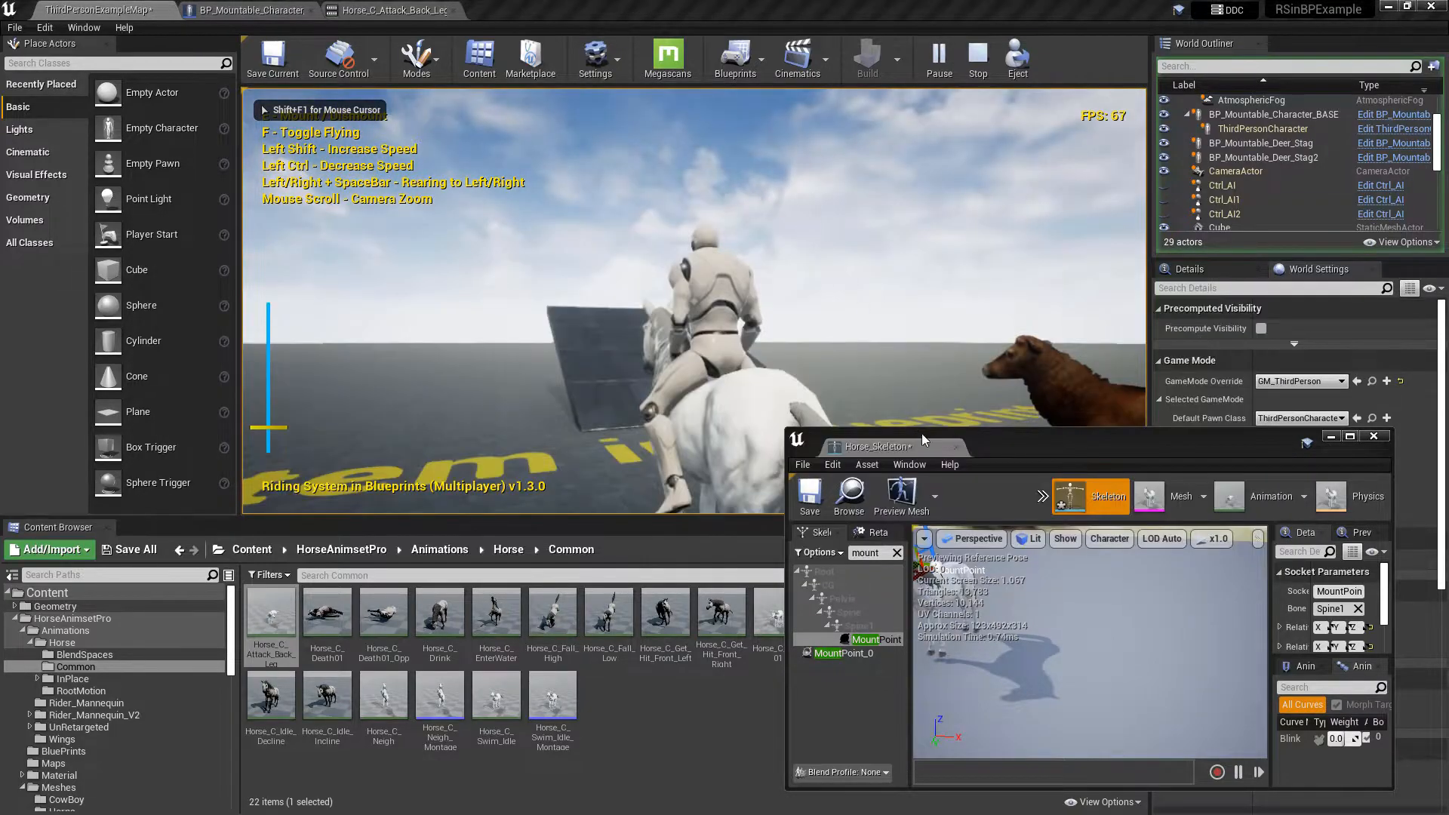
left_click(922, 434)
mouse_move(1048, 606)
right_mouse_down()
mouse_move(1004, 574)
mouse_move(1027, 559)
mouse_move(1049, 605)
right_mouse_up()
key("w")
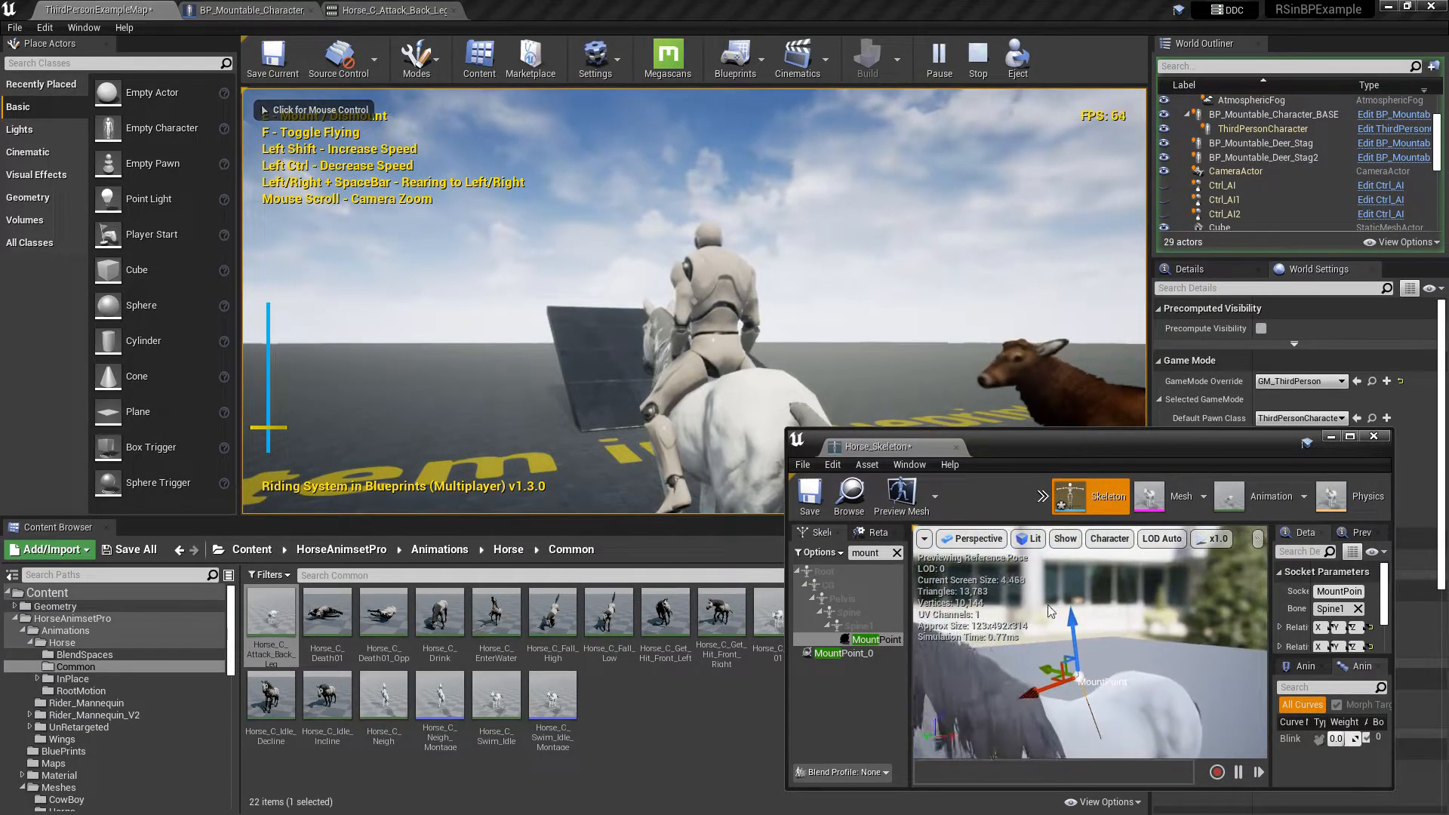
left_click_drag(1073, 619, 1073, 608)
left_click(981, 340)
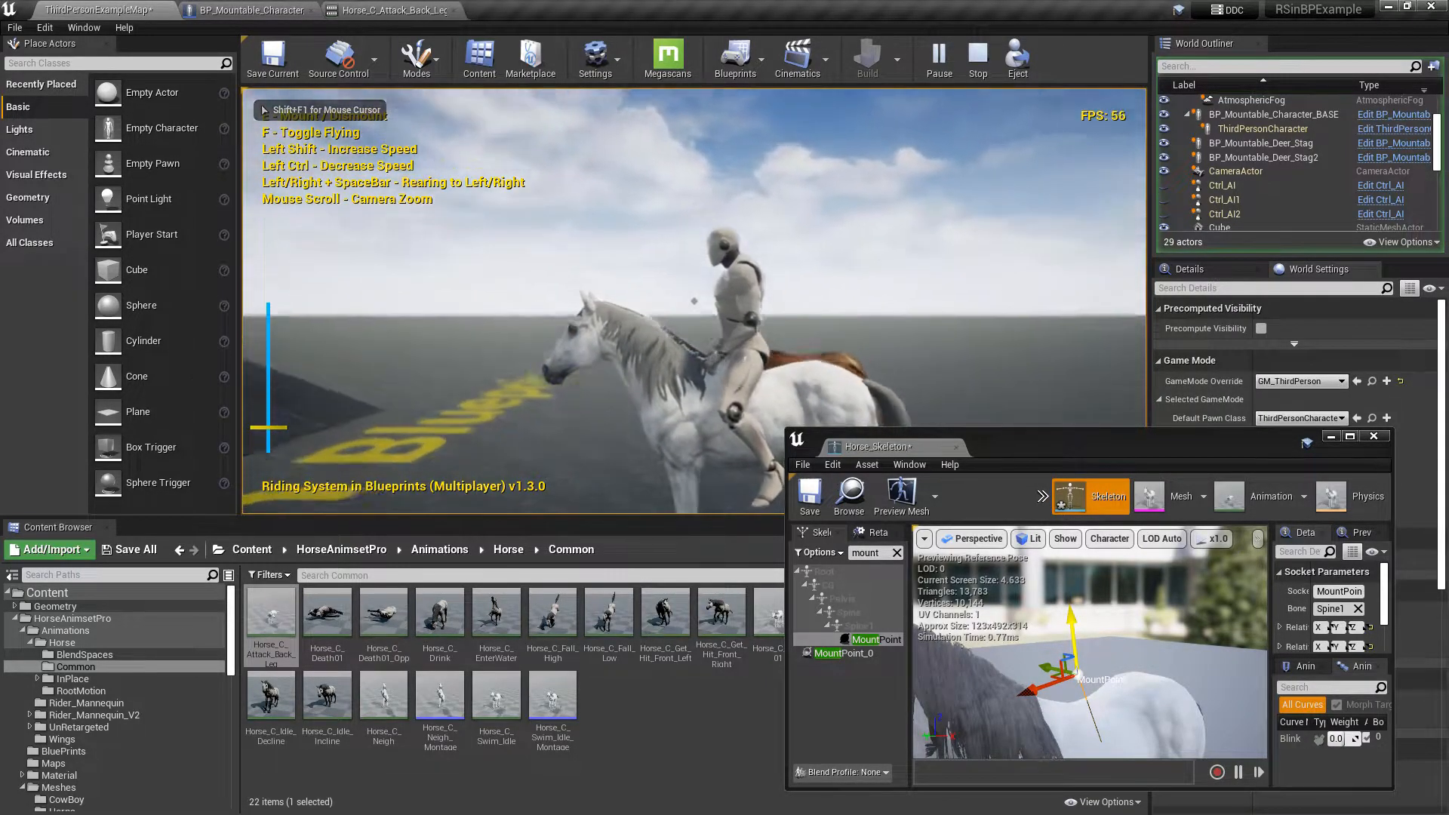
key("w")
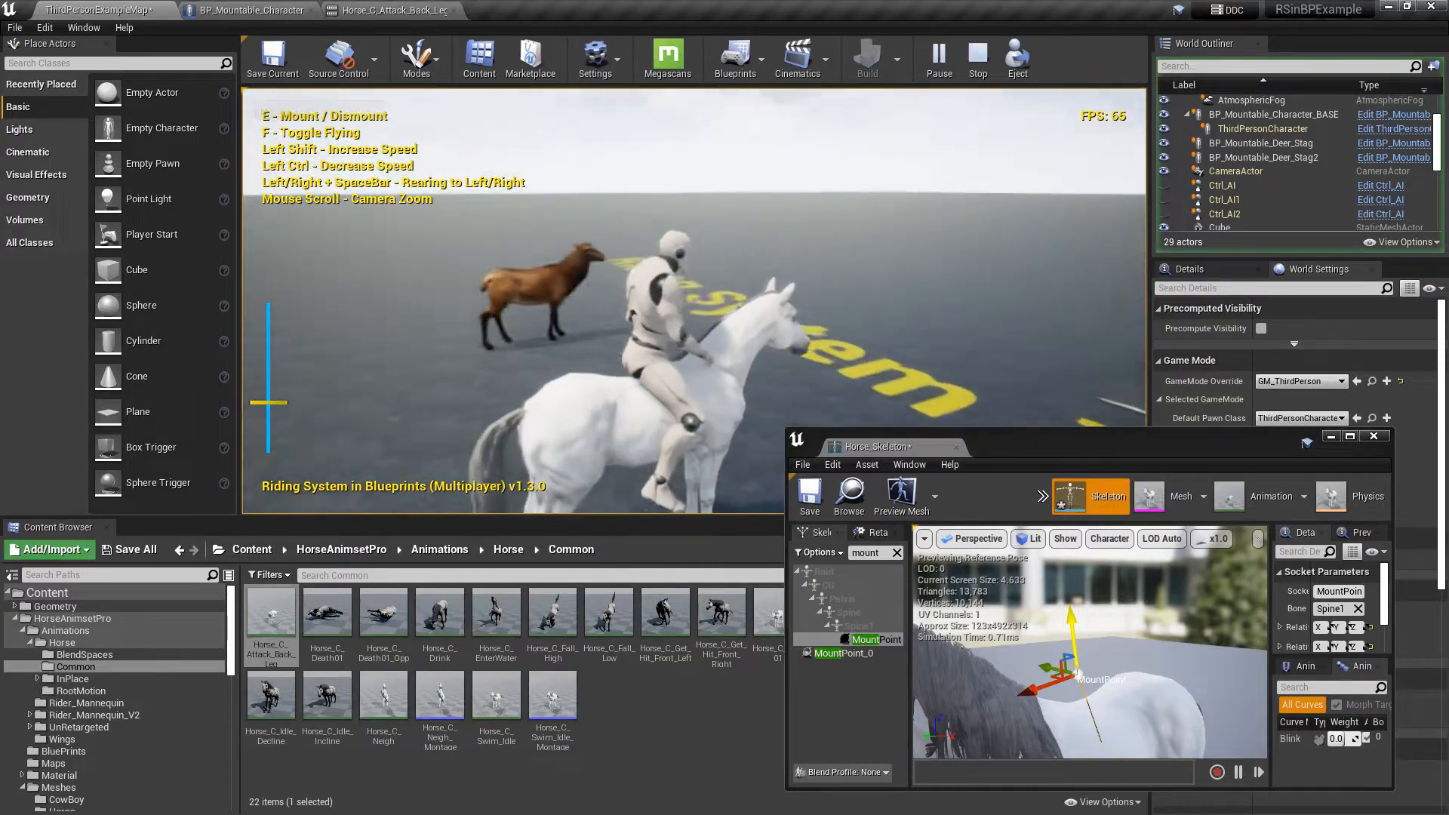
key("w")
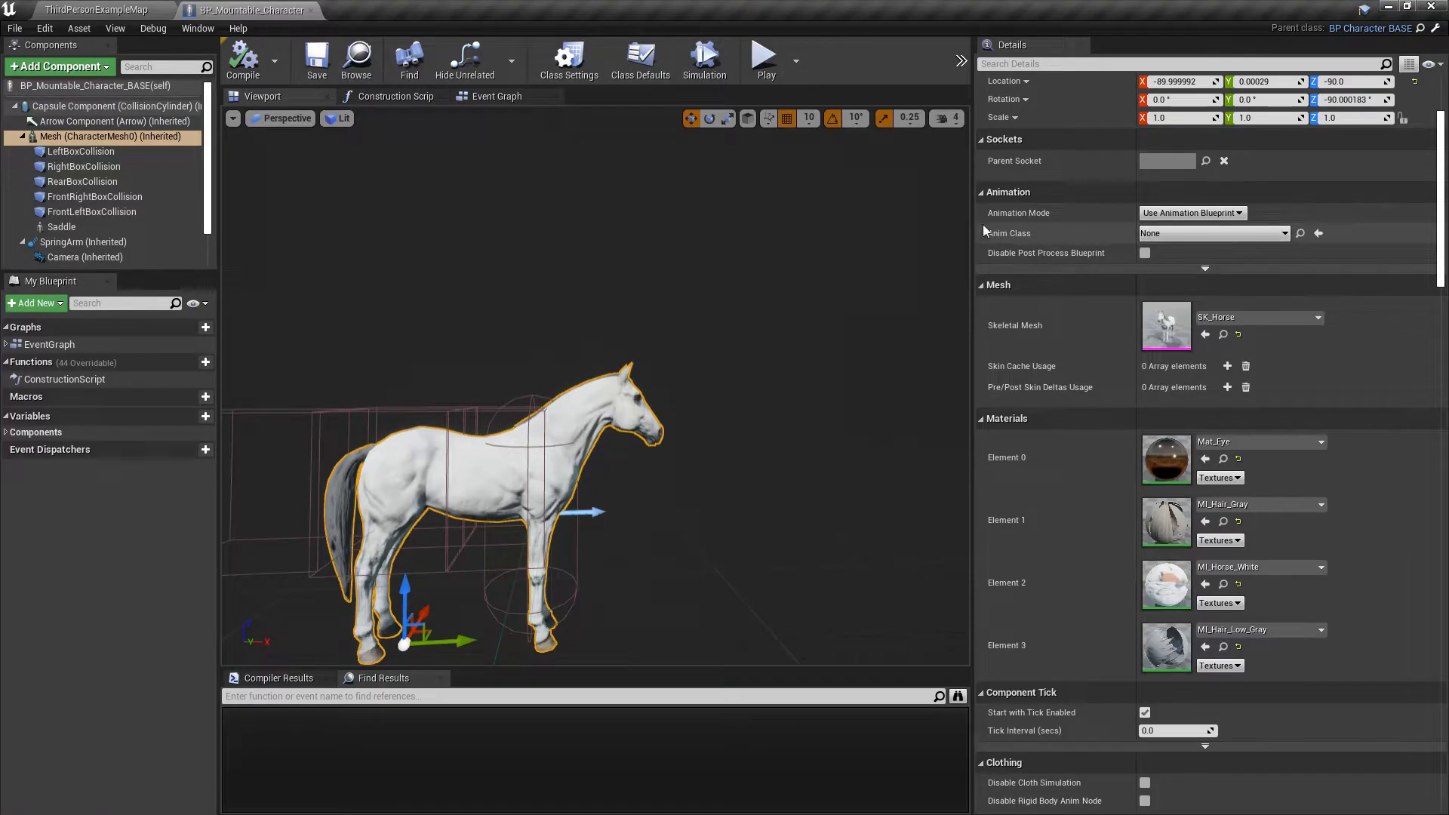
Open AnimBP_Deer_Stag from the AnimBP folder of the RidingSystem blueprints.
left_click(128, 7)
double_click(36, 617)
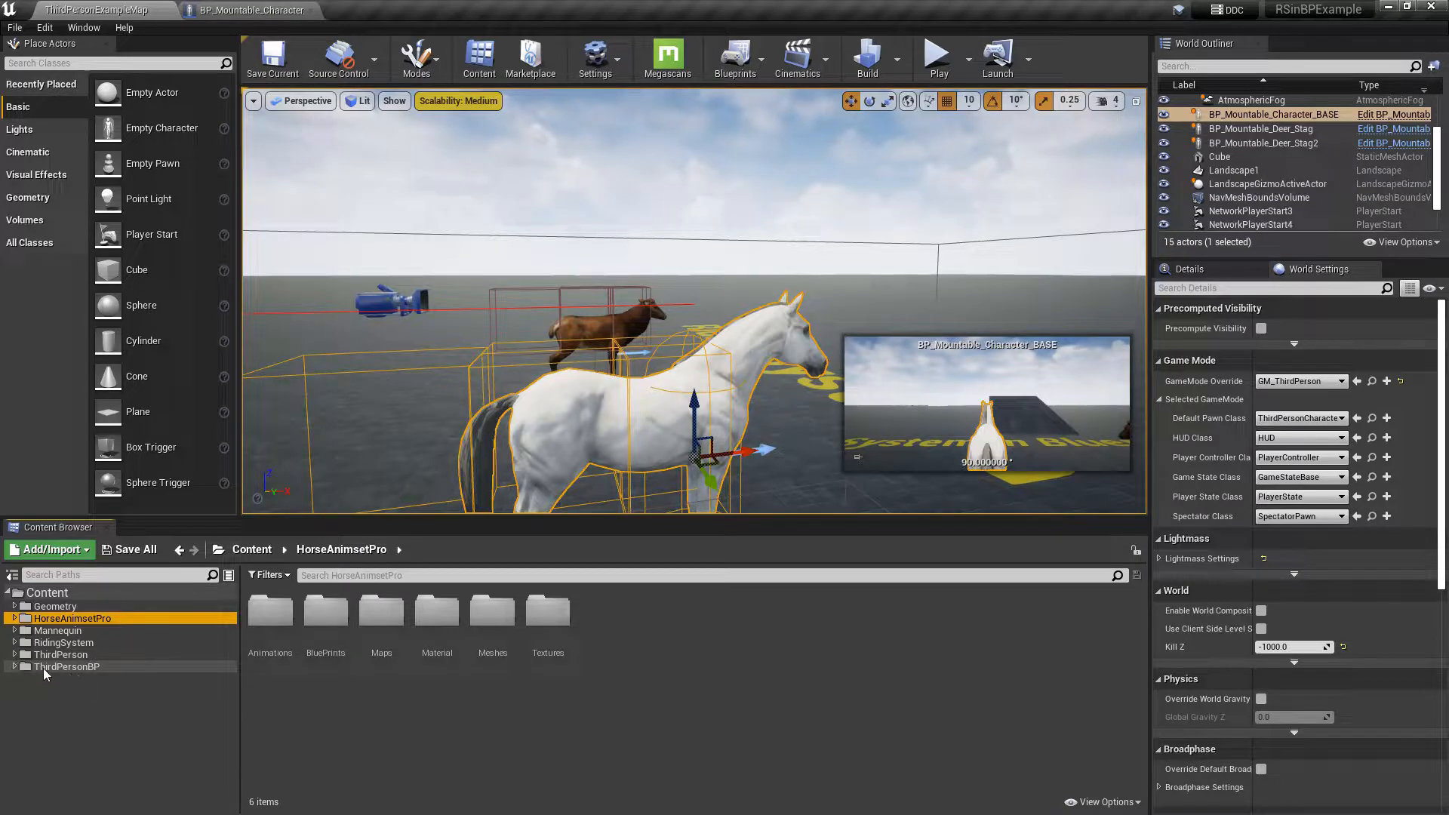
left_click(79, 642)
left_click(273, 636)
double_click(273, 636)
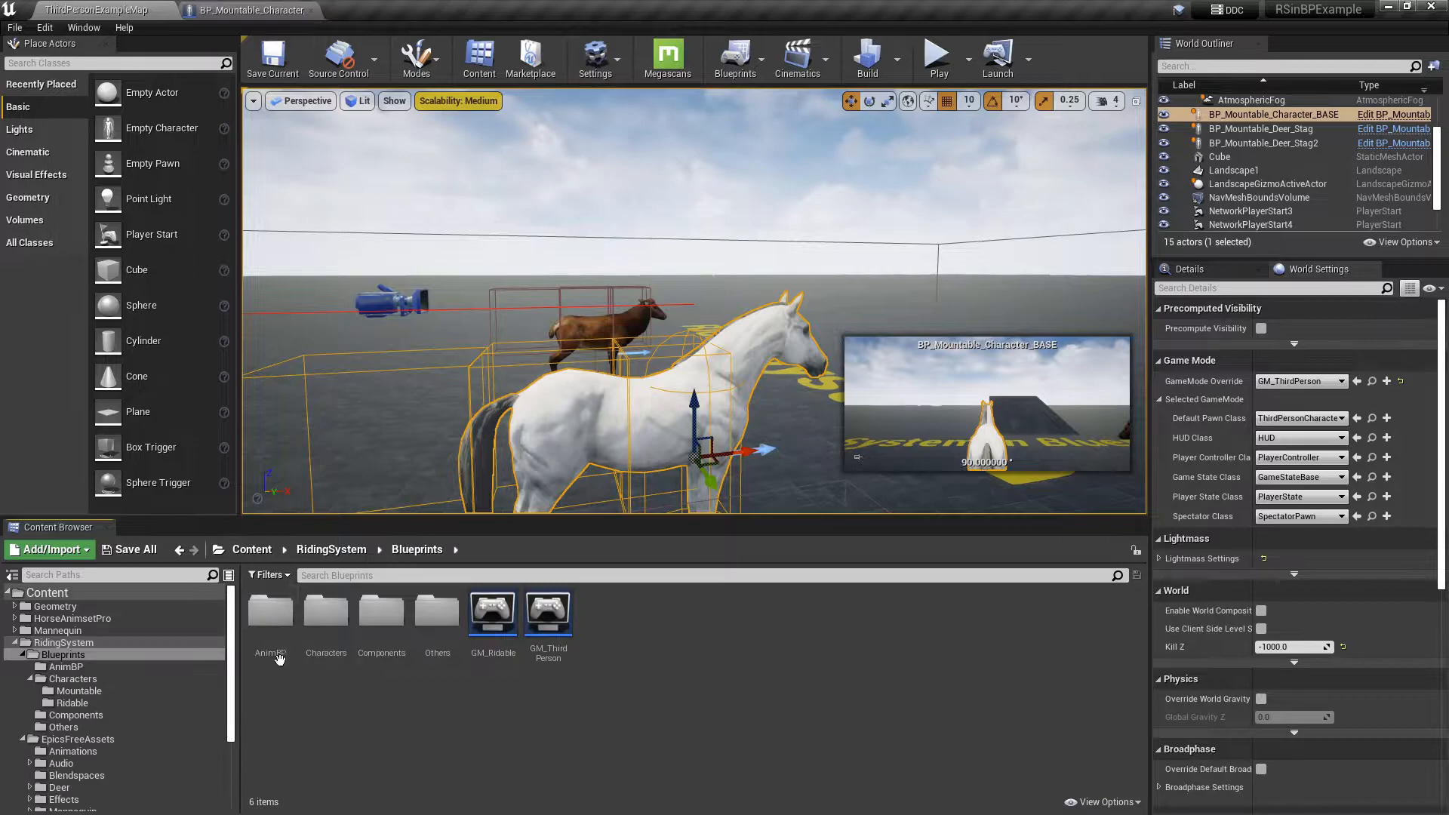
left_click(272, 613)
double_click(274, 613)
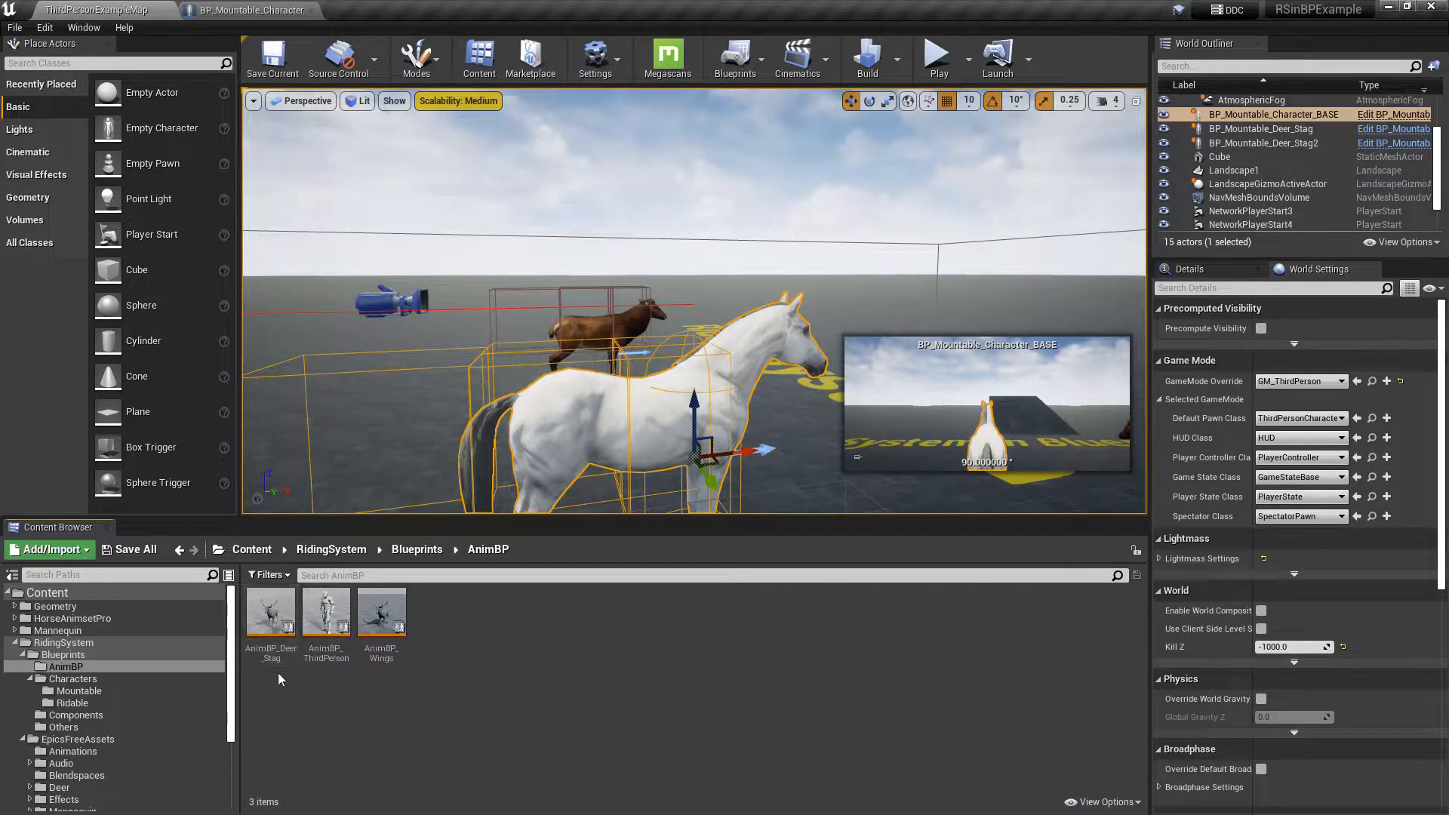
double_click(274, 613)
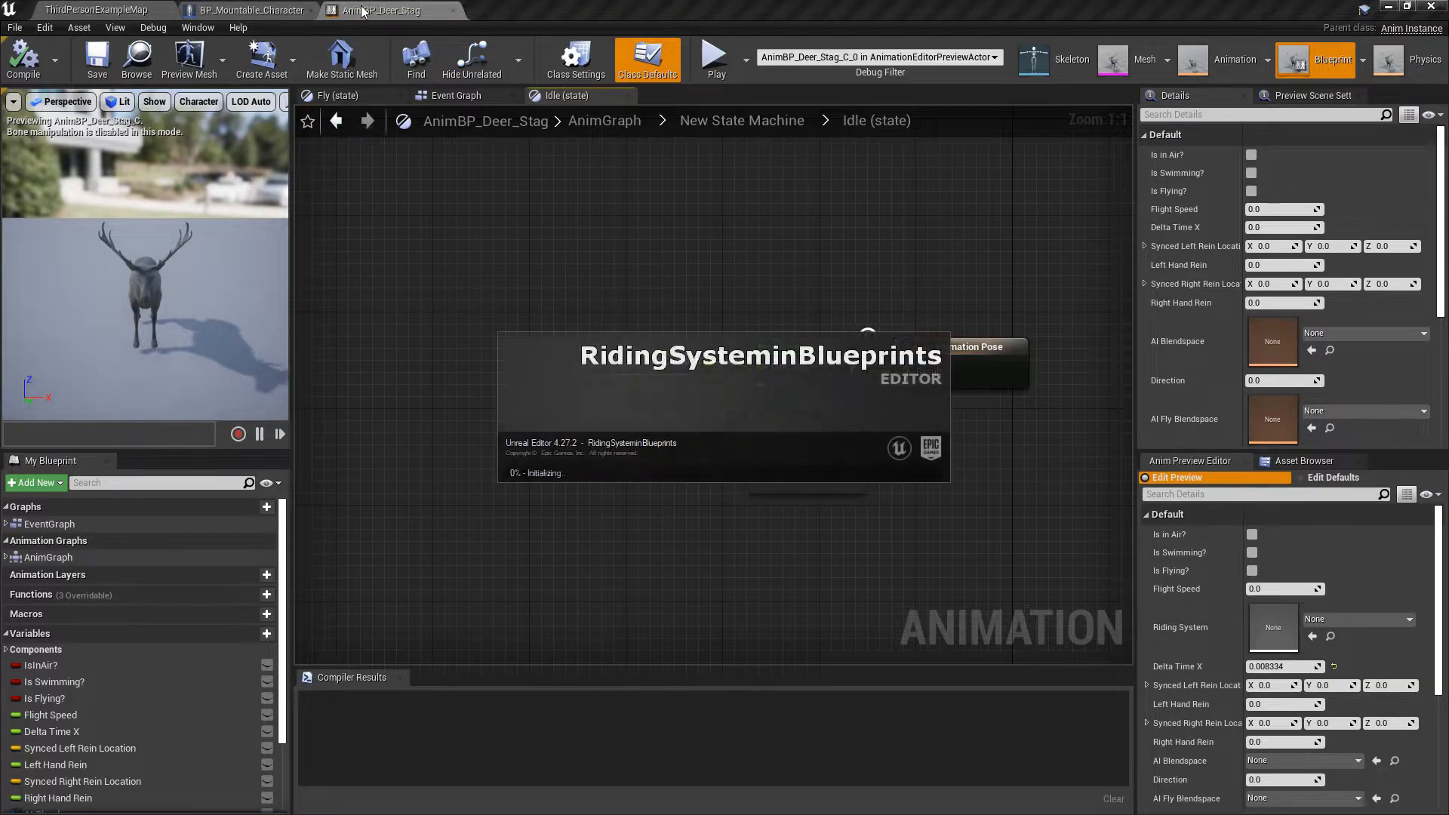
Open the deer's red_deer_Skeleton, reassign the Humanoid rig in its retargeting setup and save the skeleton.
left_click(1051, 60)
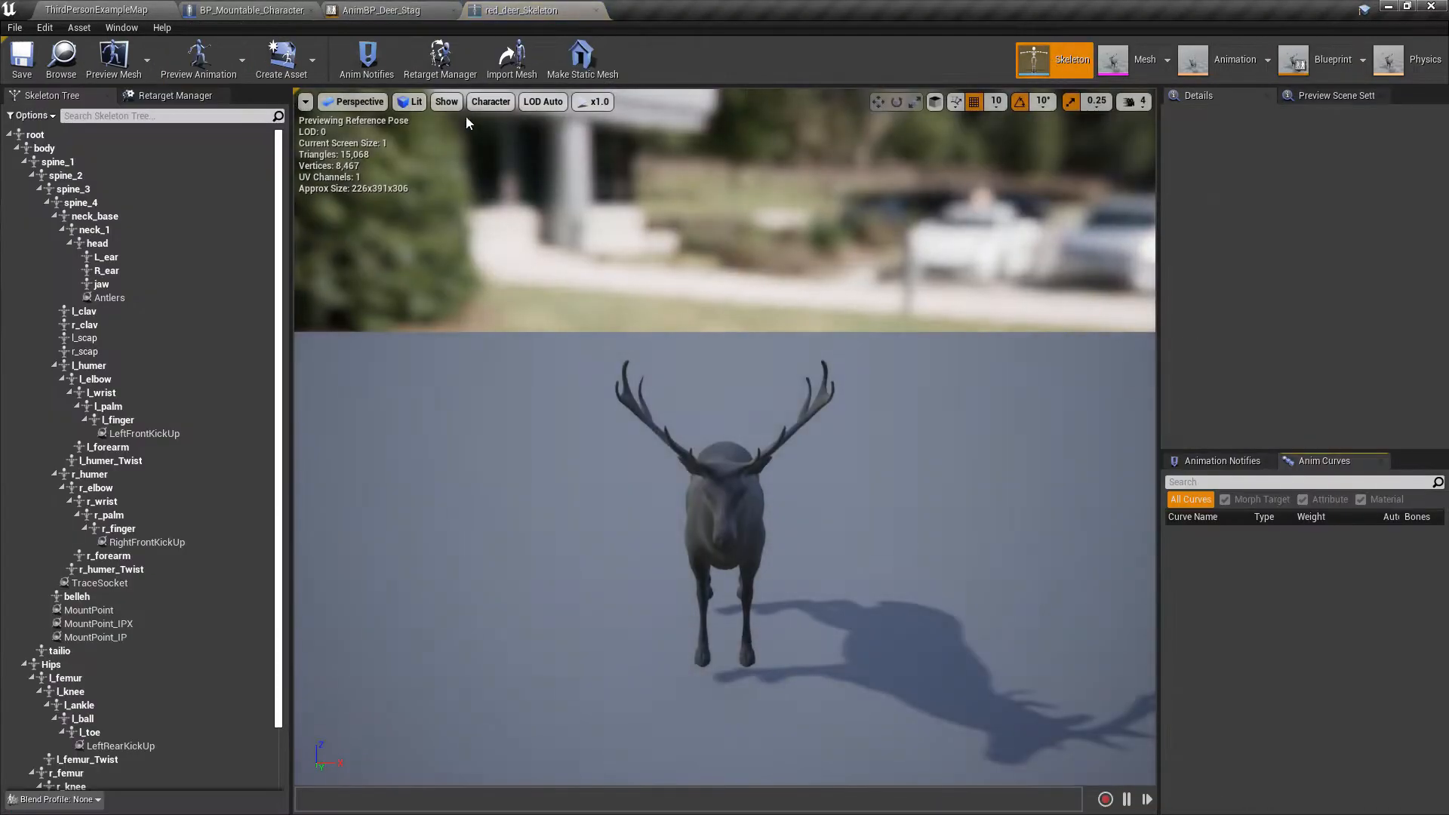
left_click(162, 96)
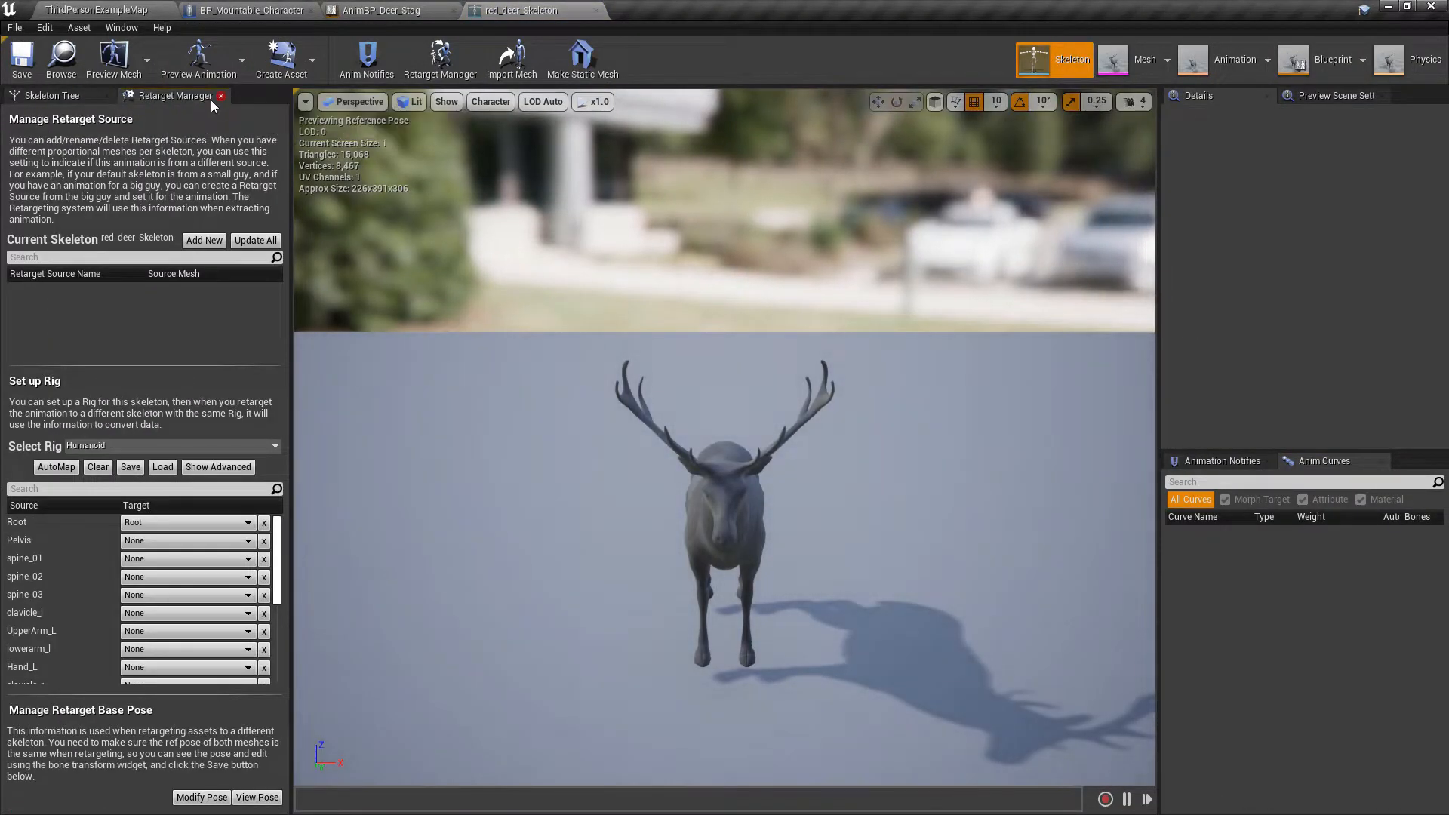
left_click(100, 444)
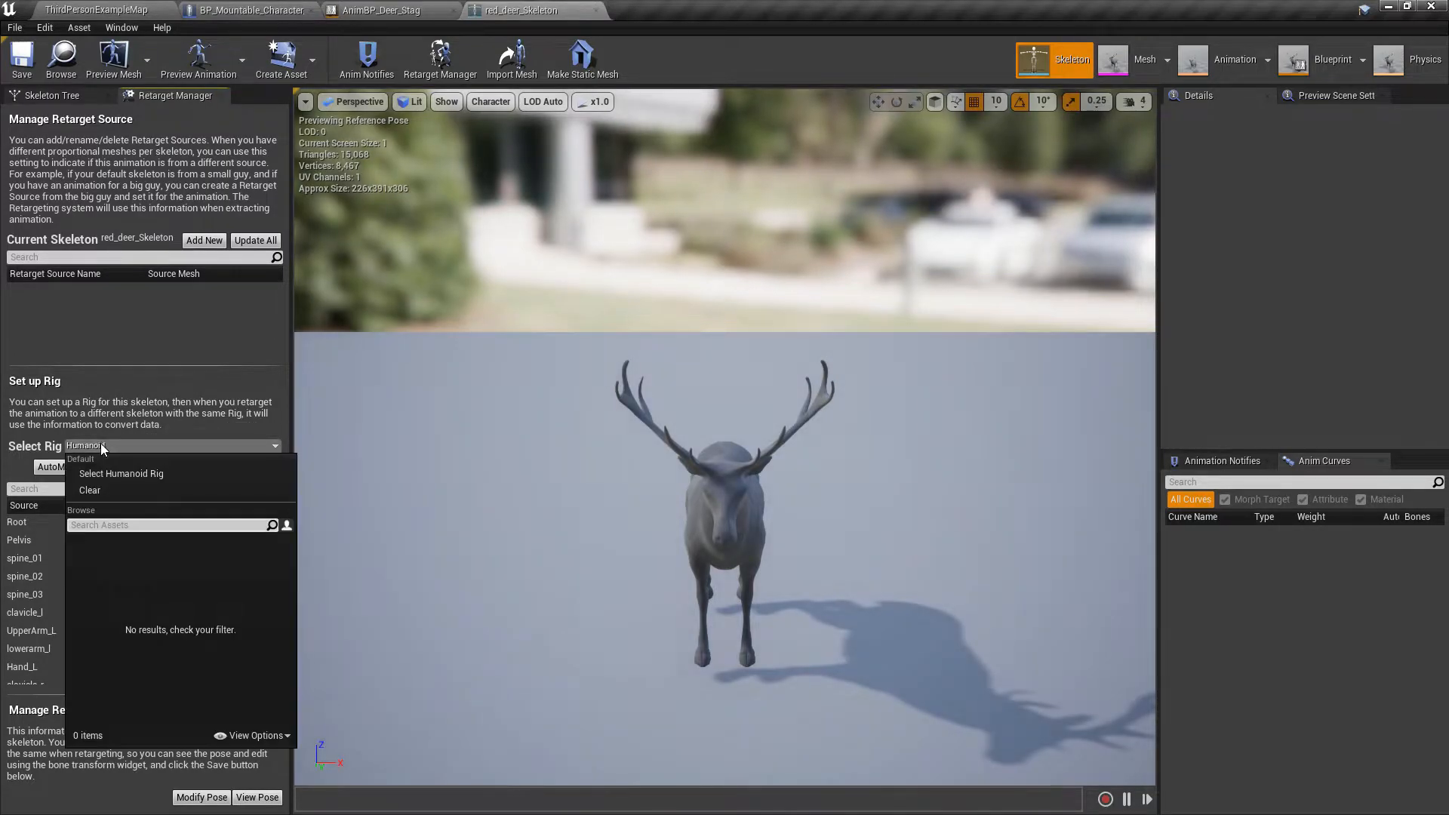
left_click(109, 472)
left_click(125, 446)
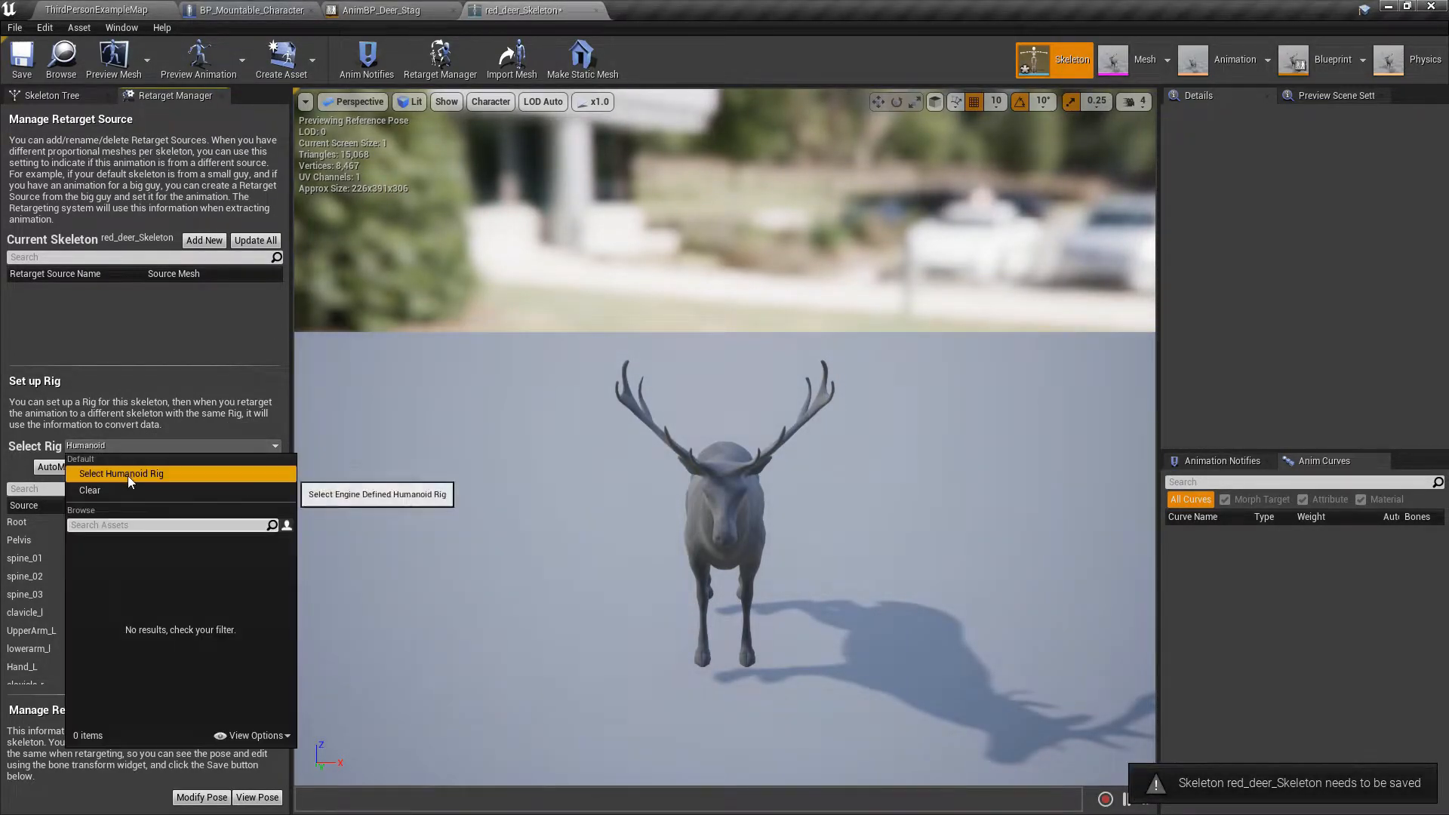
left_click(115, 490)
left_click(150, 445)
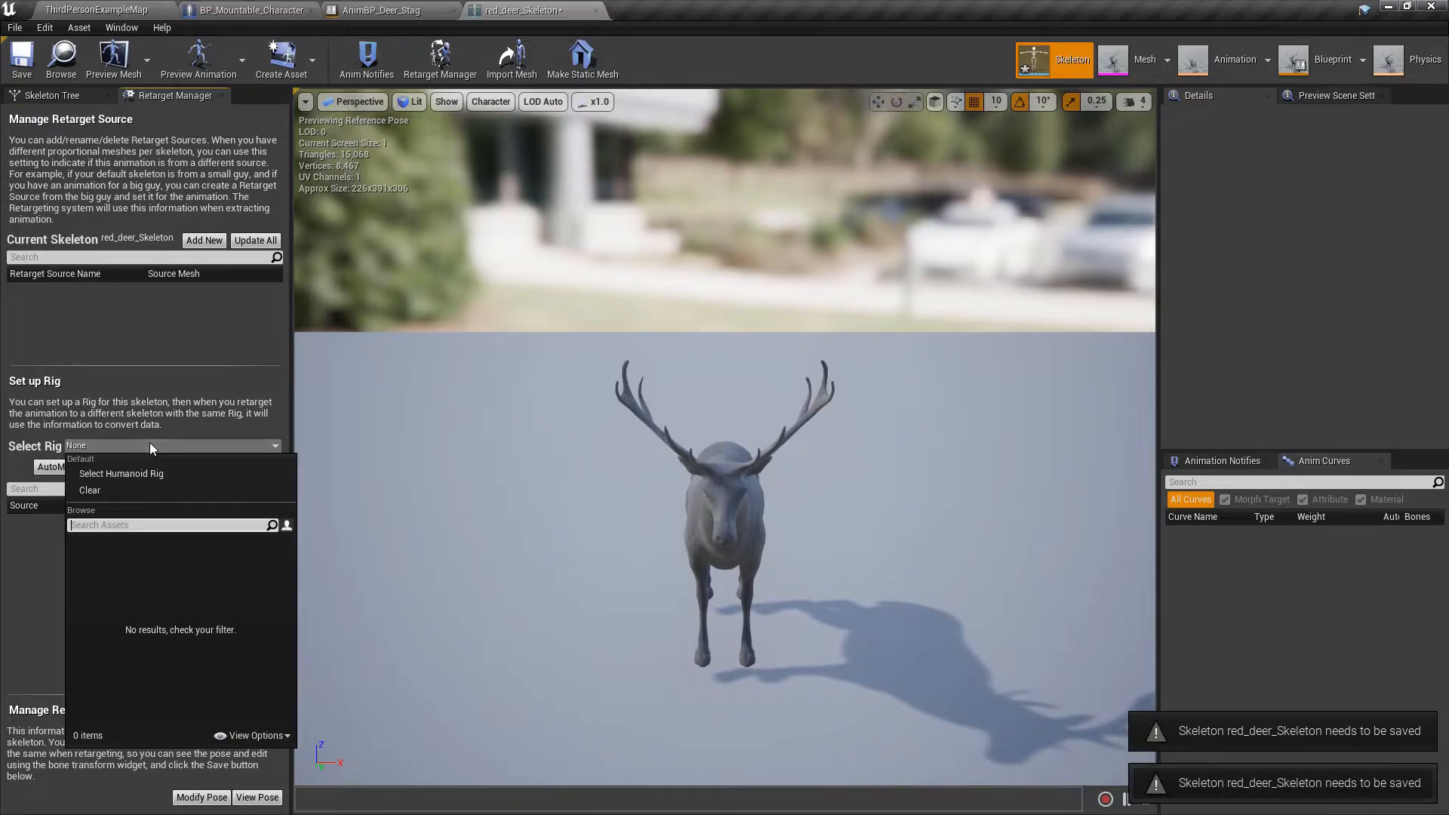
left_click(111, 475)
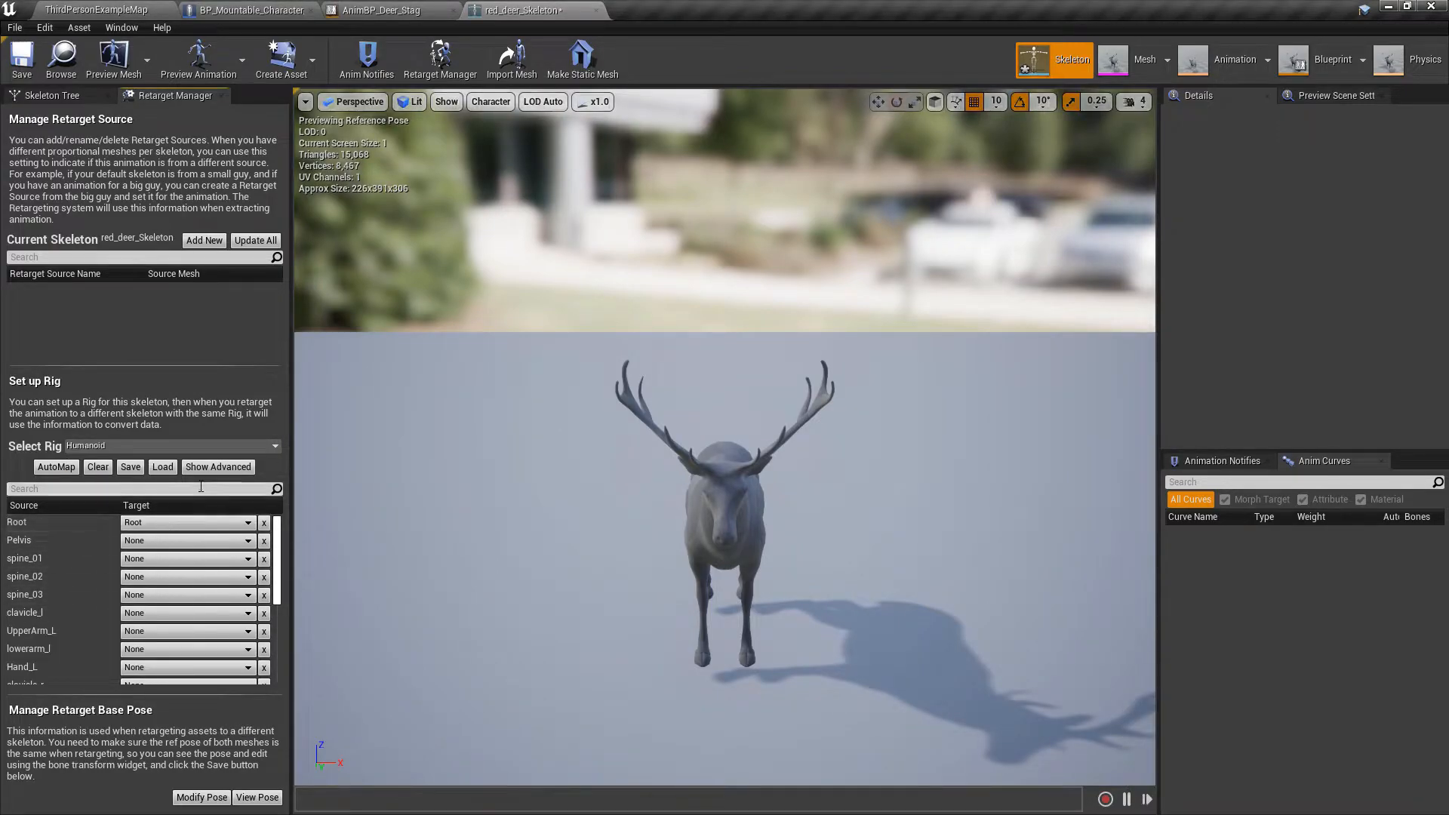
left_click(25, 76)
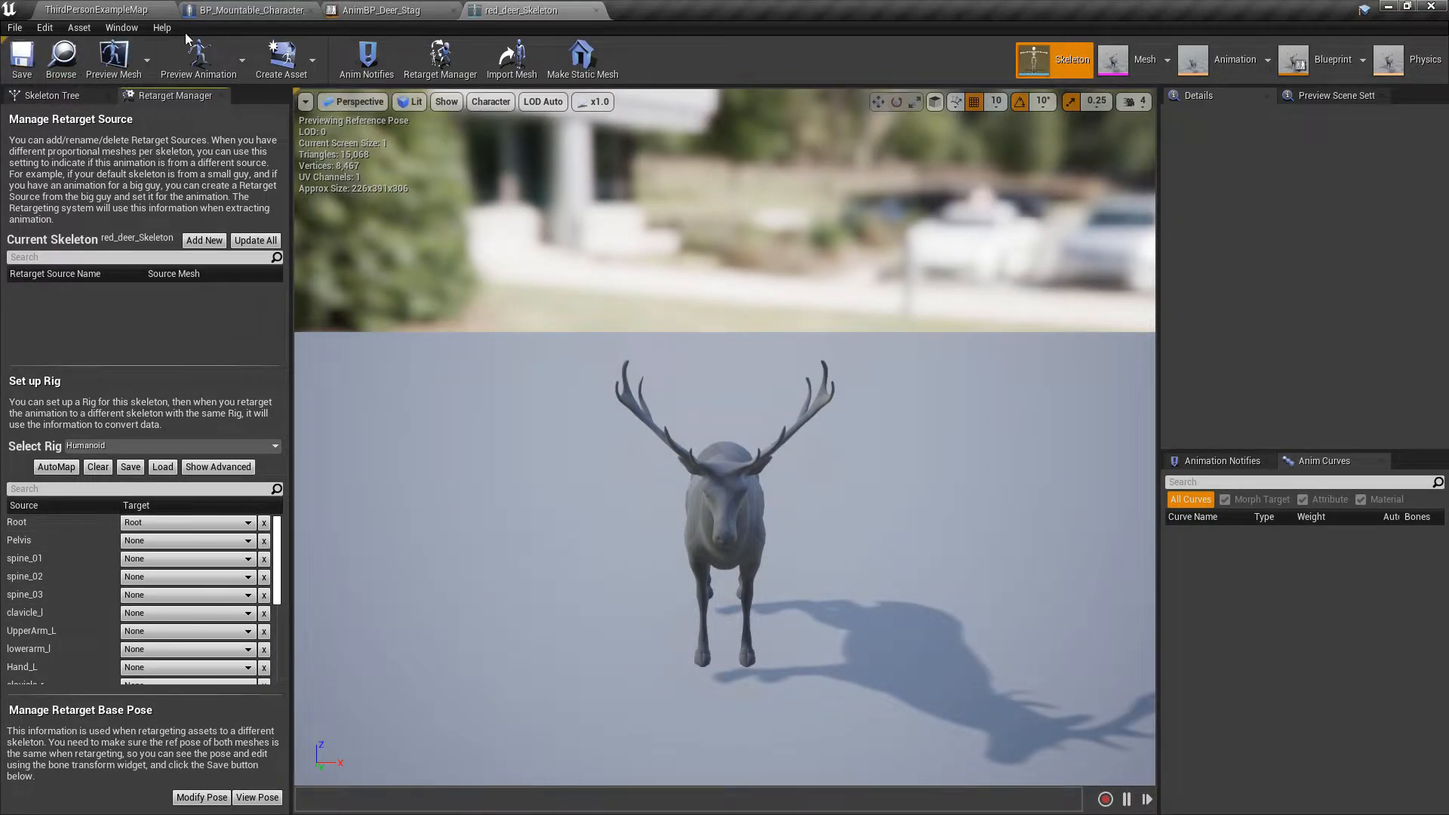
Open the Horse_Skeleton of the SK_Horse mesh used by BP_Mountable_Character_BASE and close the mesh editor.
left_click(250, 10)
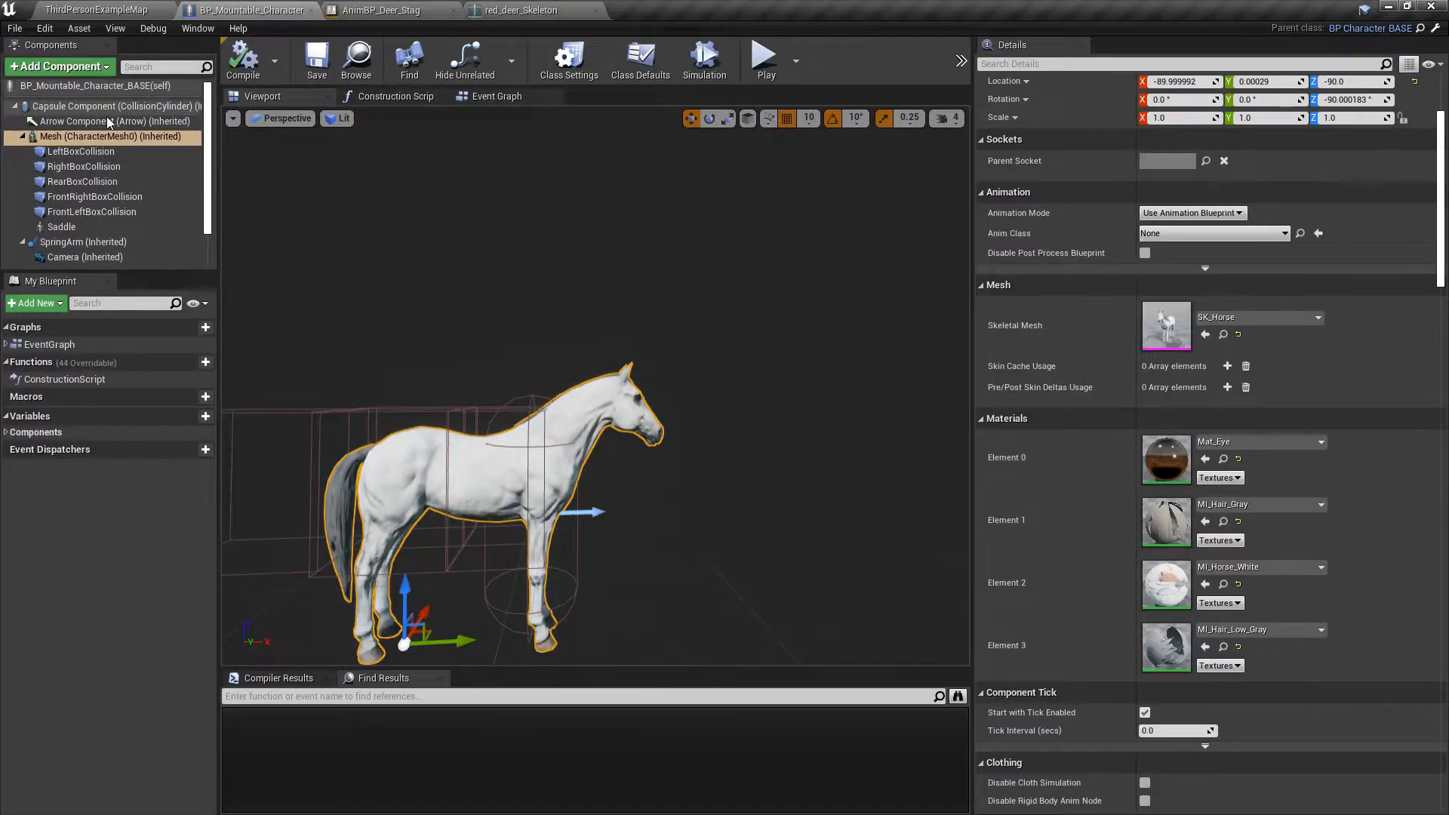
double_click(1166, 326)
left_click(1138, 61)
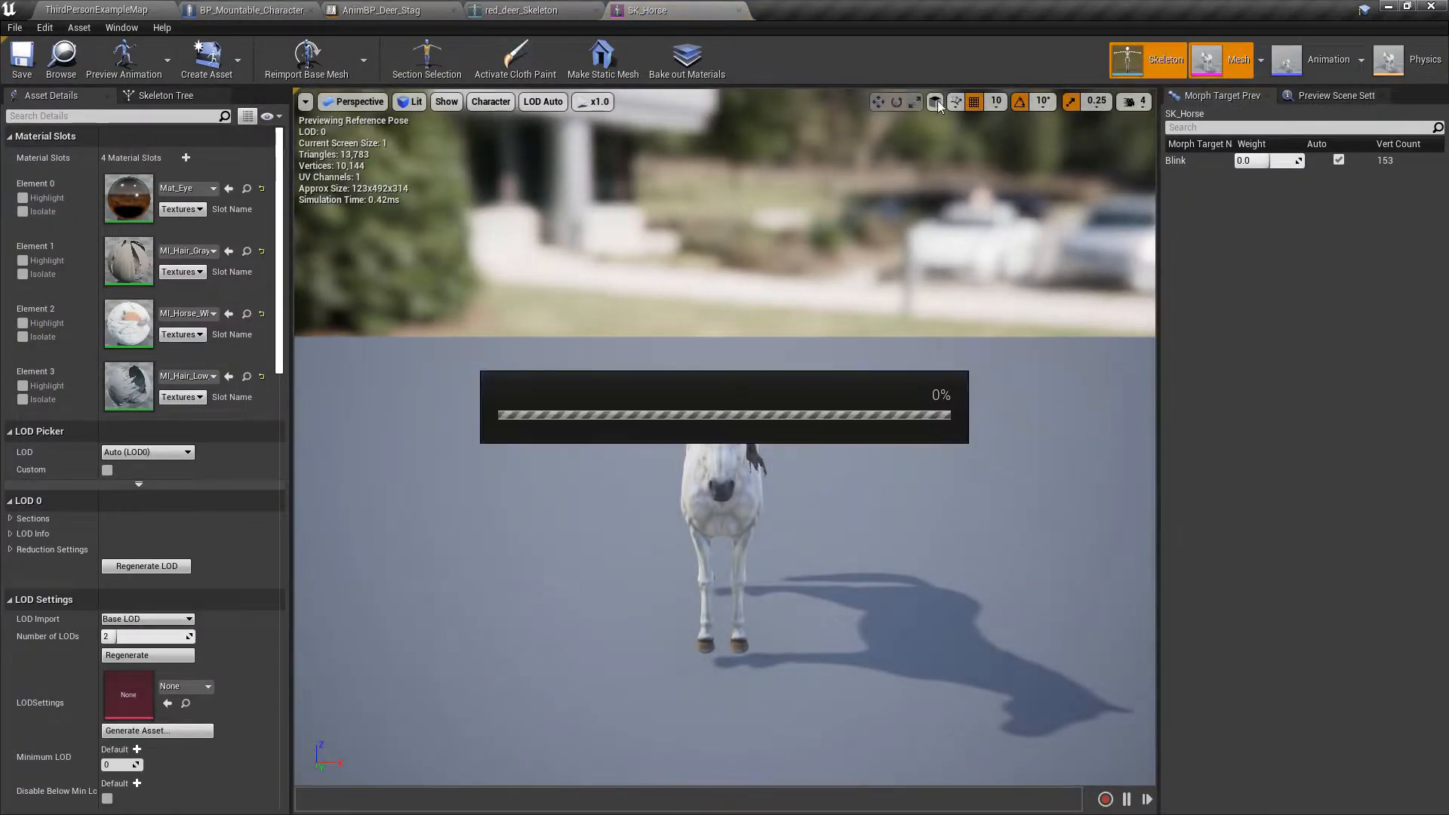
left_click(739, 11)
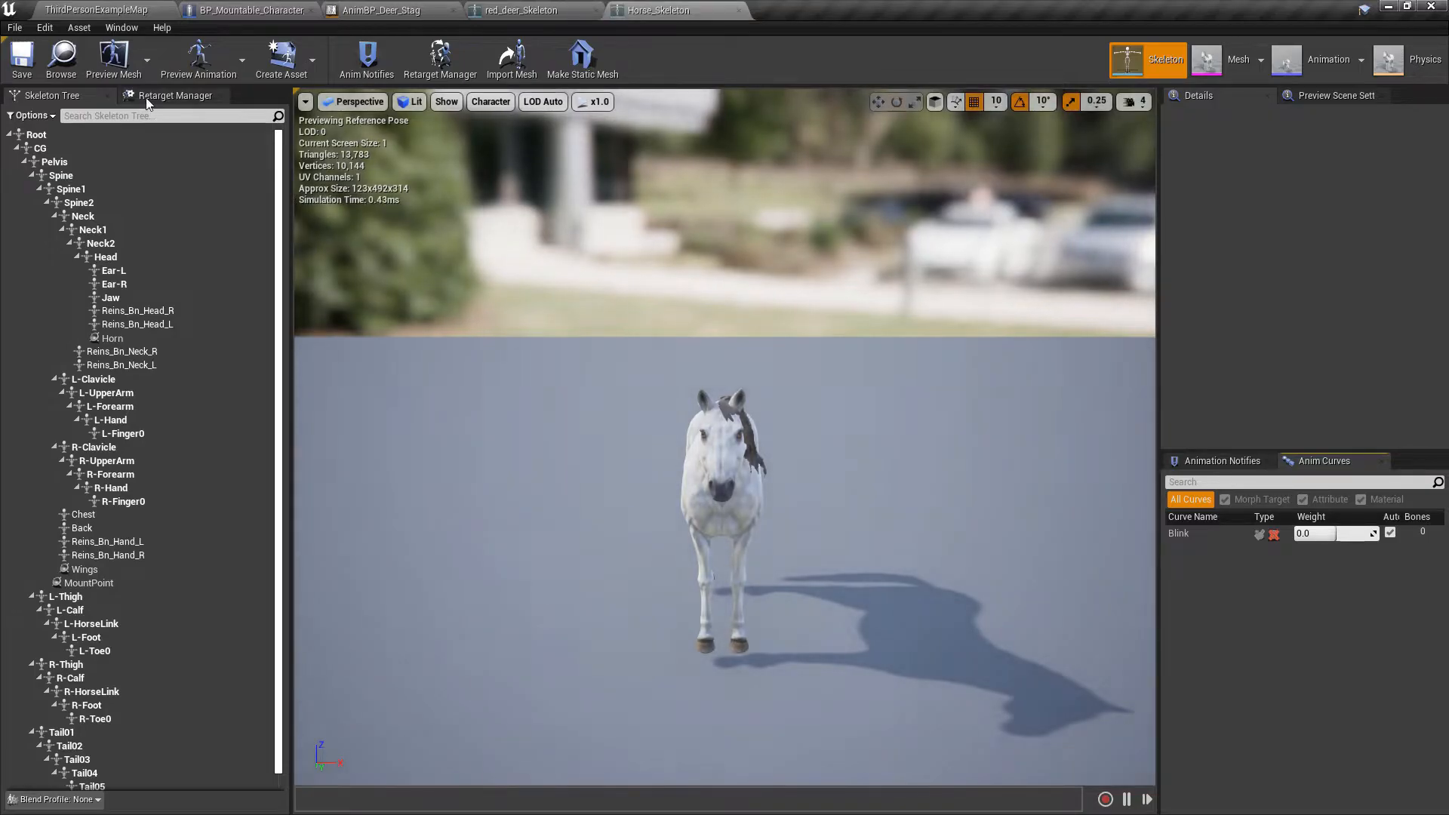
Assign the Humanoid rig in the horse skeleton's retargeting setup and save the skeleton.
left_click(172, 96)
left_click(147, 446)
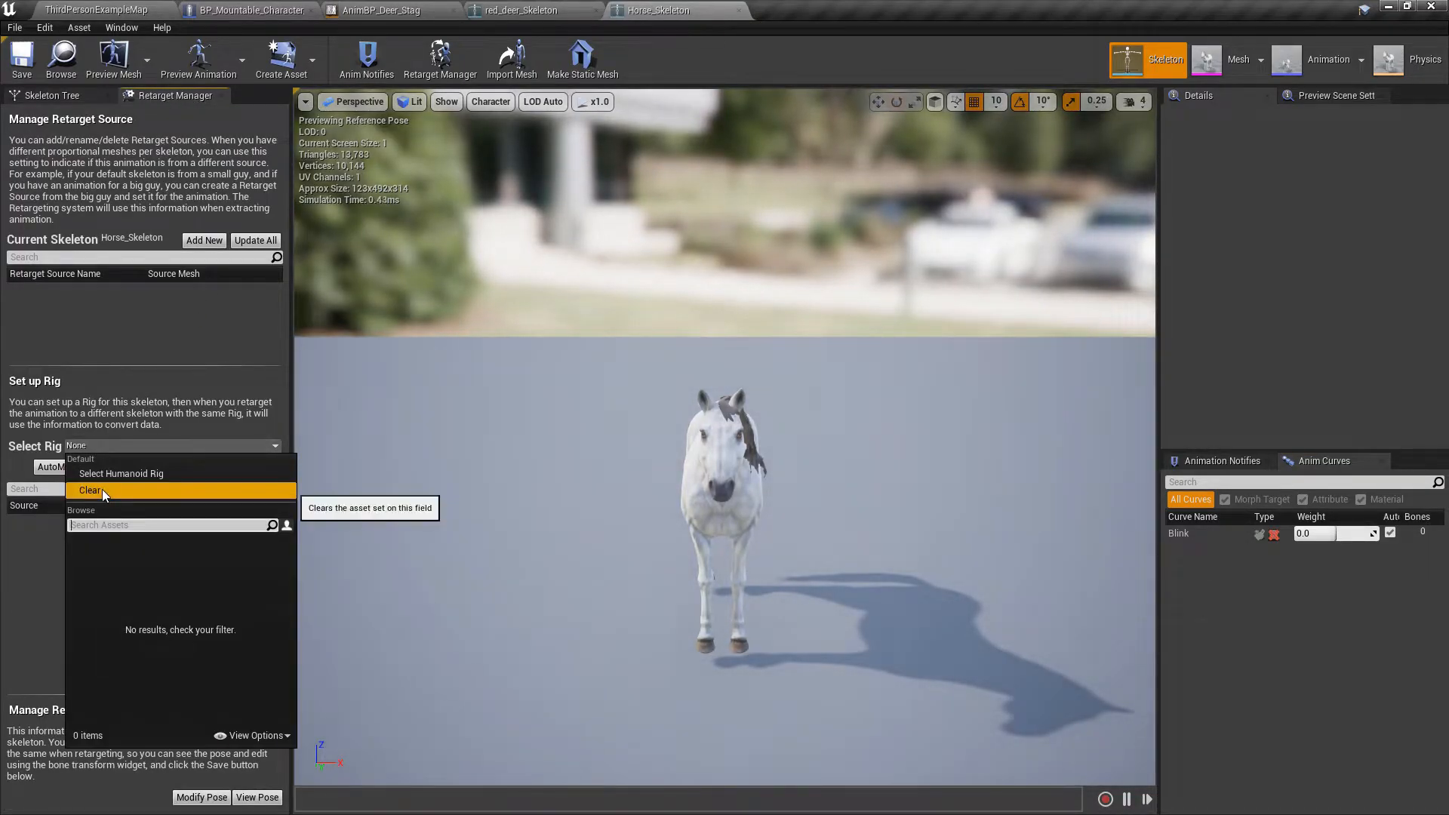
left_click(106, 474)
left_click(109, 447)
left_click(111, 473)
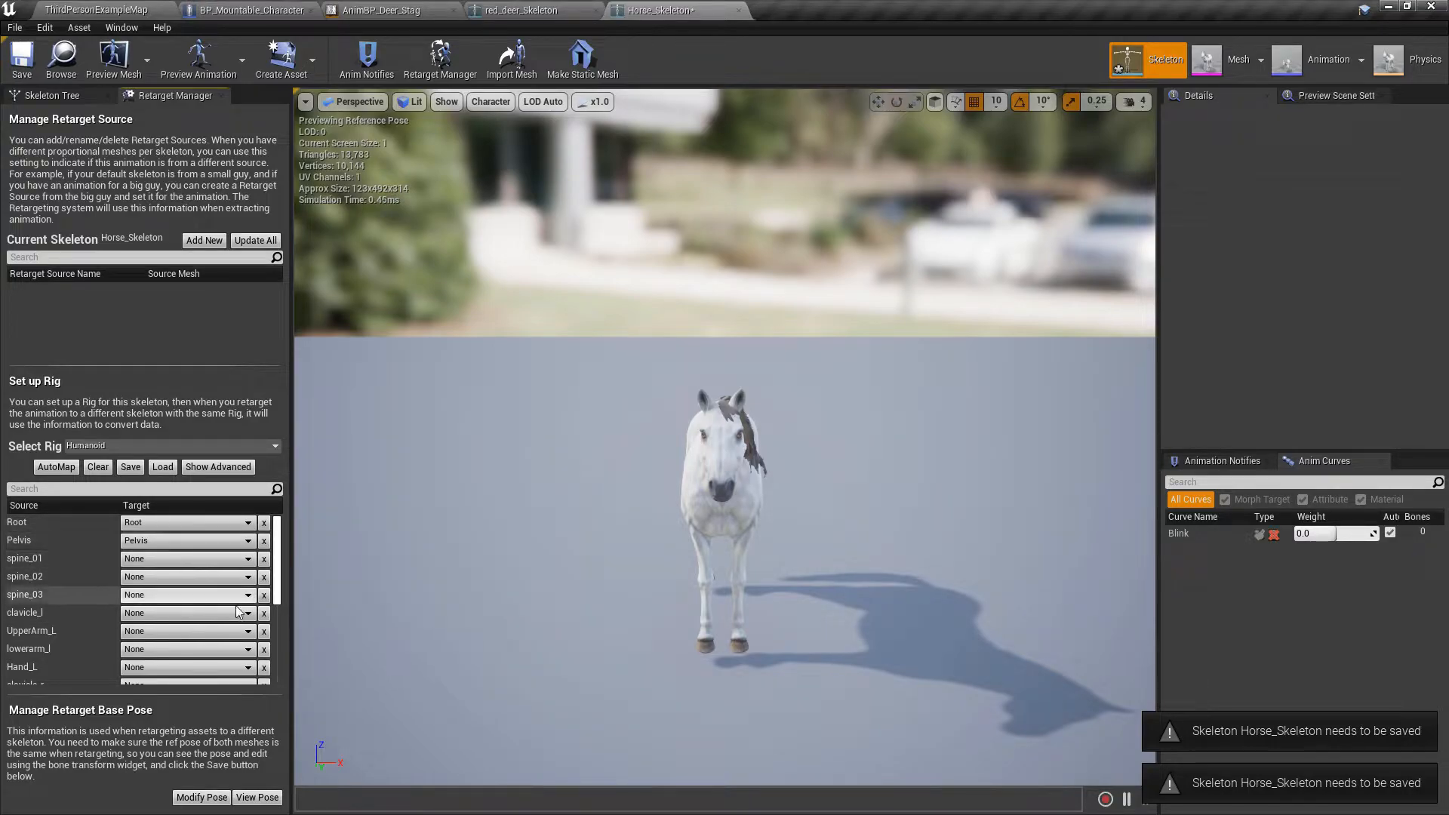
left_click(22, 61)
Duplicate and retarget the AnimBP_Deer_Stag animation blueprint from the AnimBP folder to Horse_Skeleton.
left_click(95, 10)
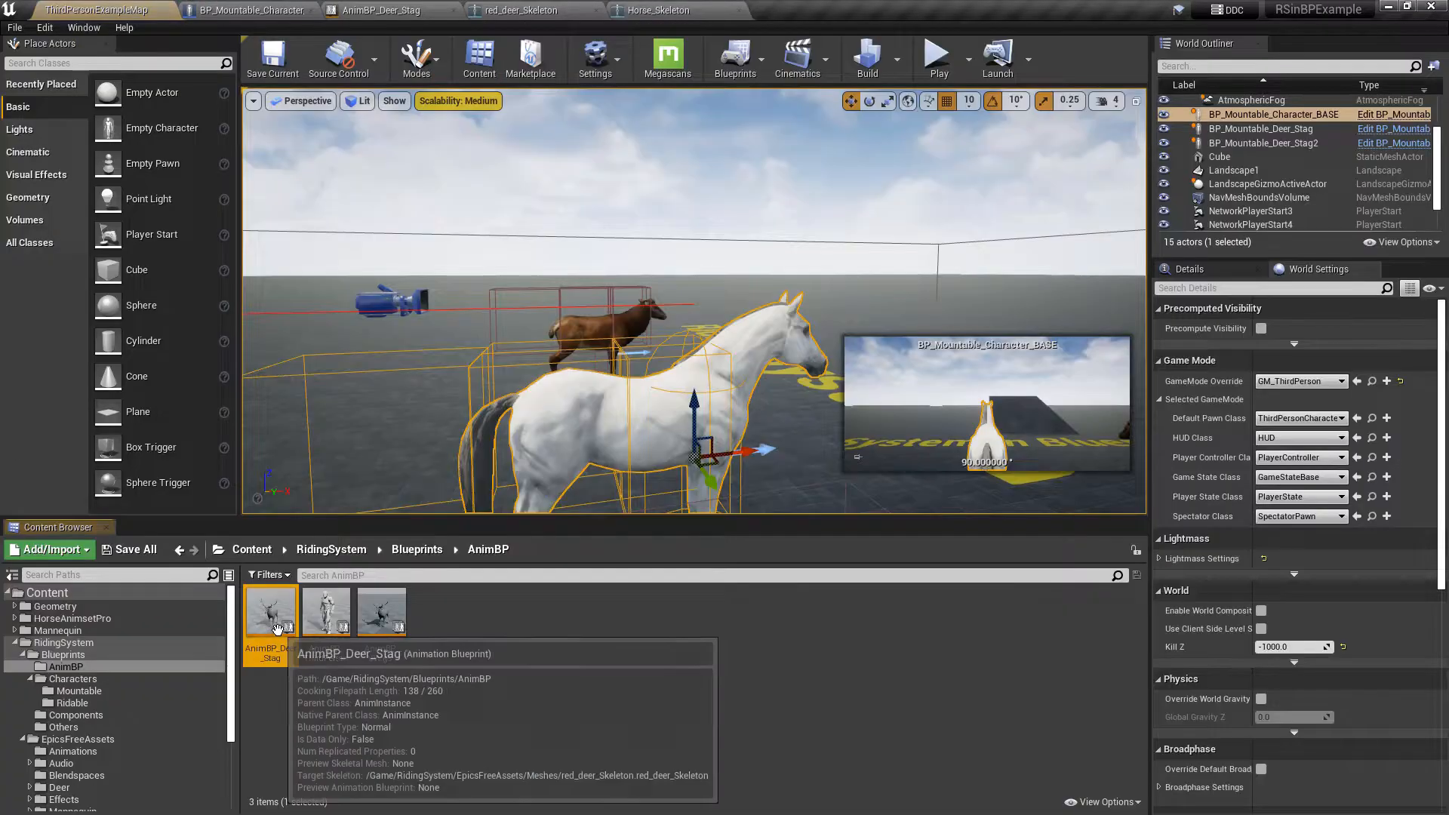
right_click(272, 615)
mouse_move(402, 243)
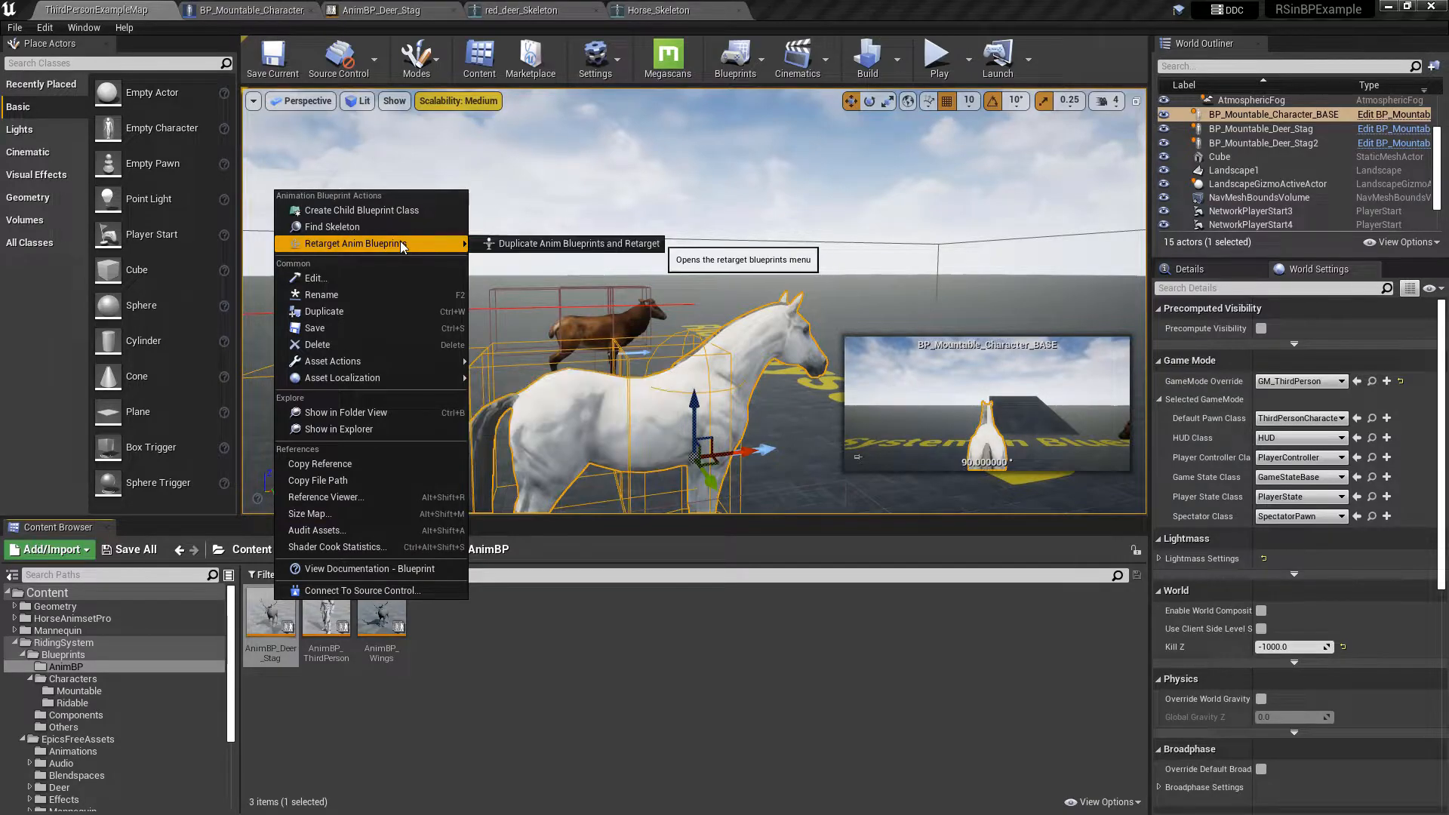
left_click(529, 244)
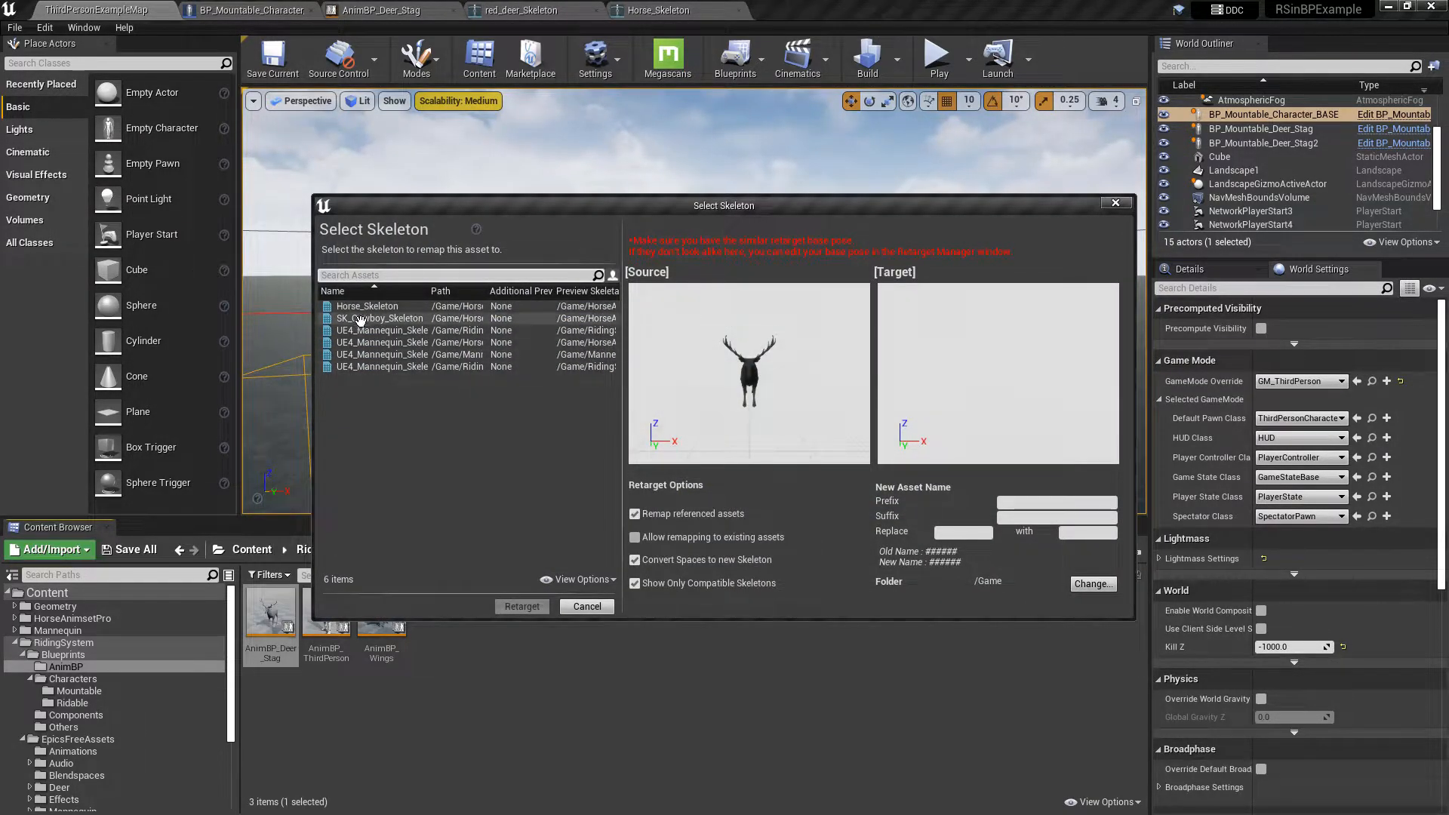
left_click(371, 307)
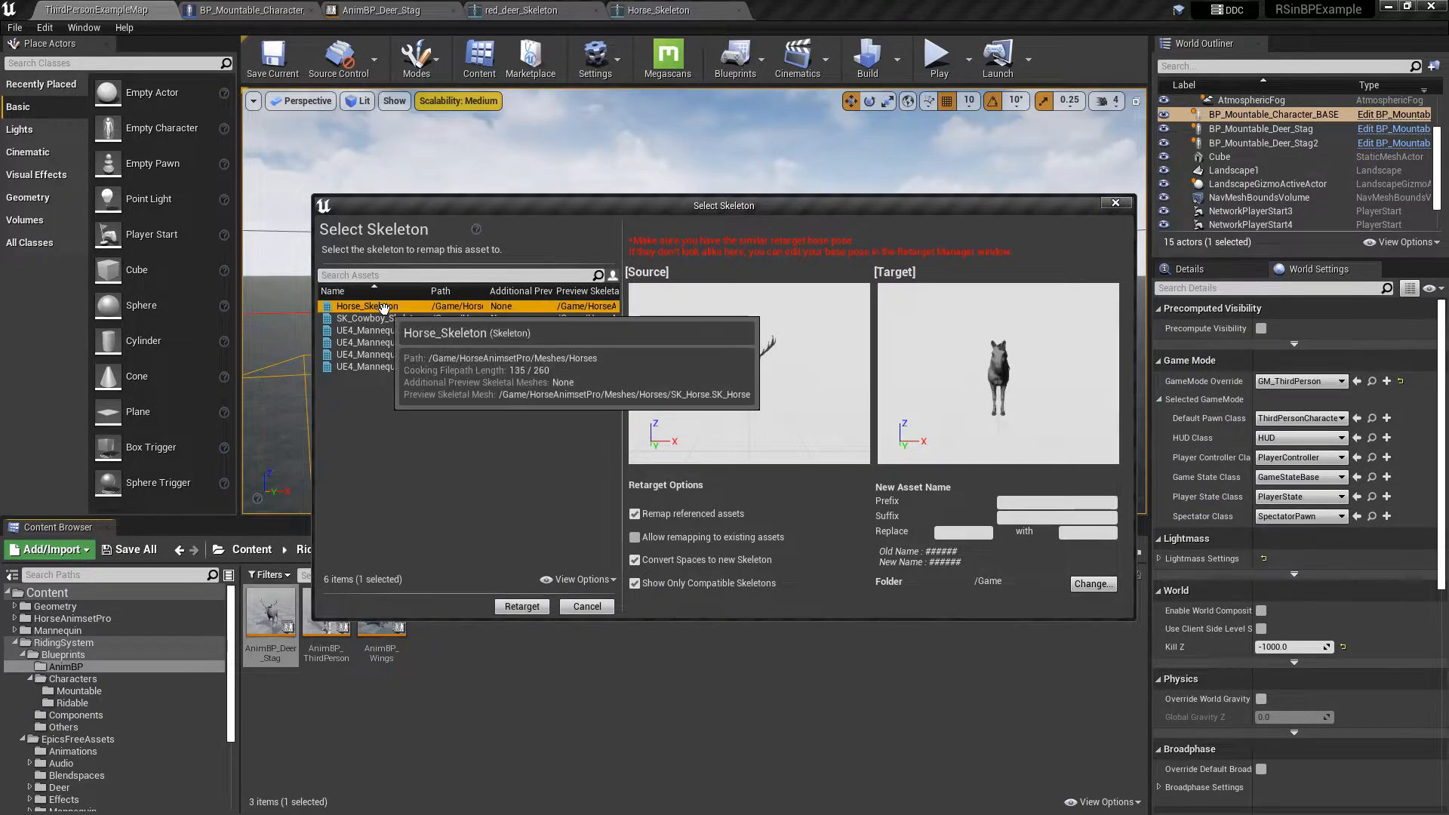
left_click(522, 608)
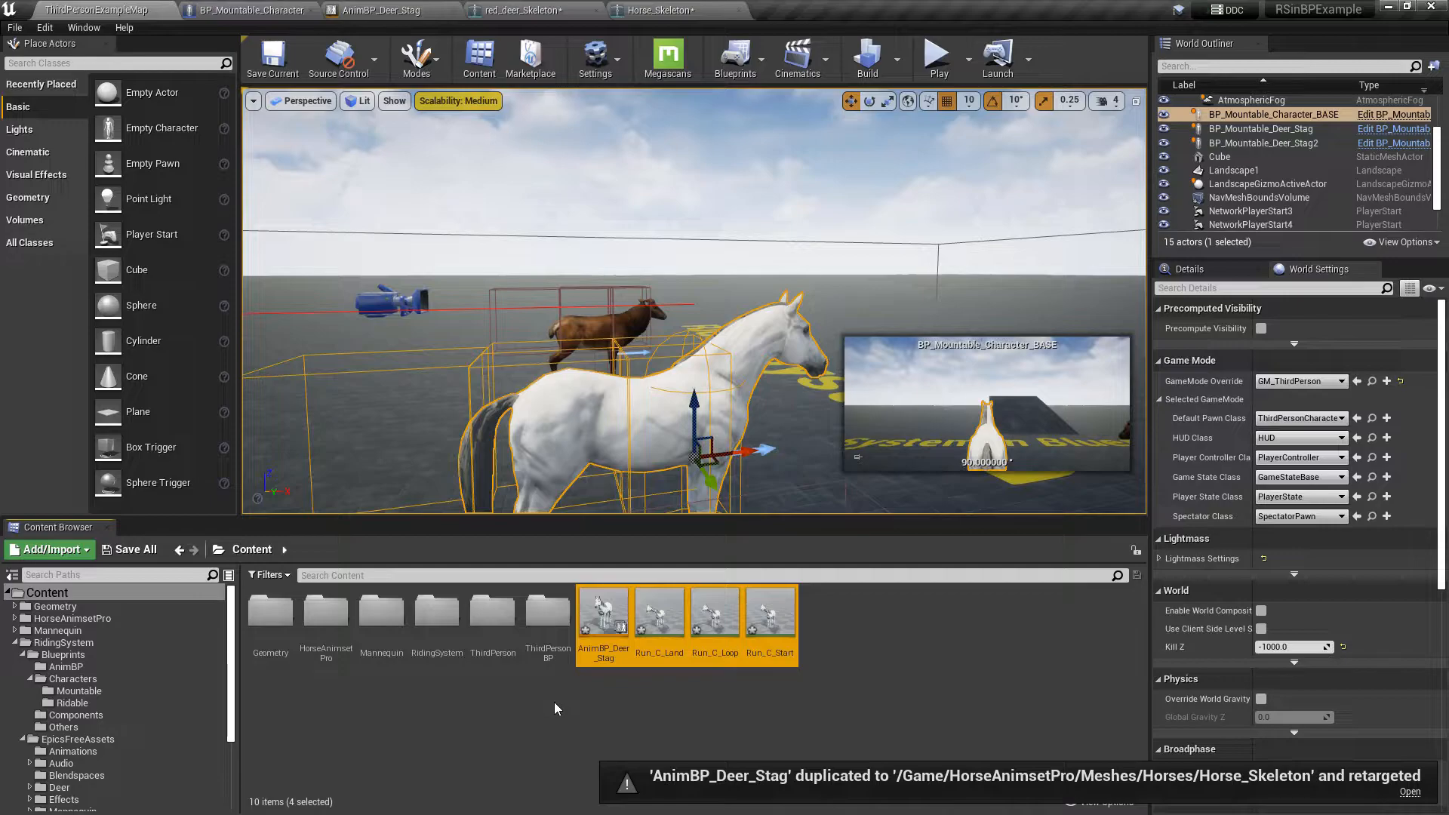
Open the retargeted AnimBP_Deer_Stag copy in the Content folder and look over its event graph.
left_click(554, 702)
left_click(676, 650)
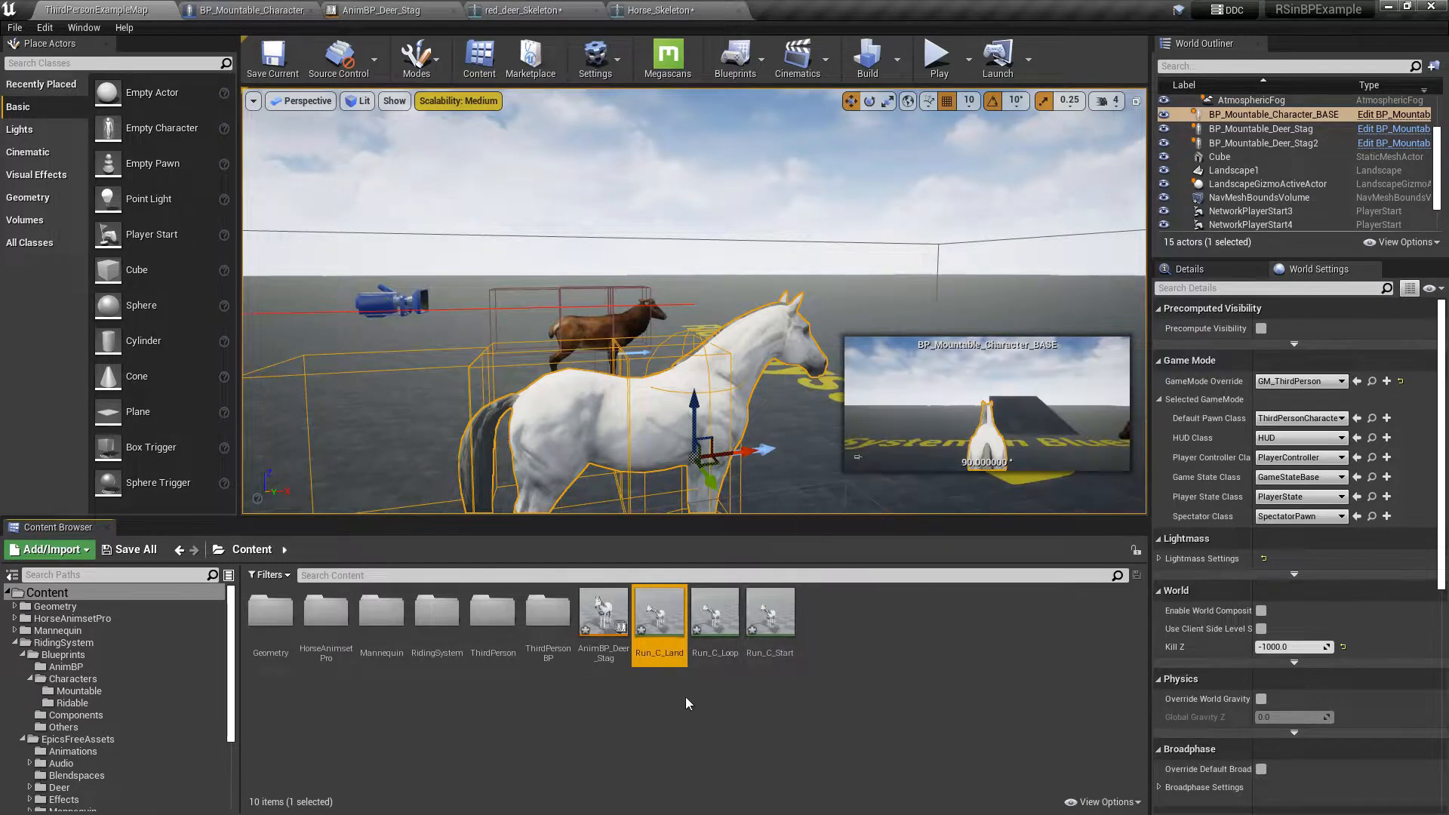
double_click(602, 619)
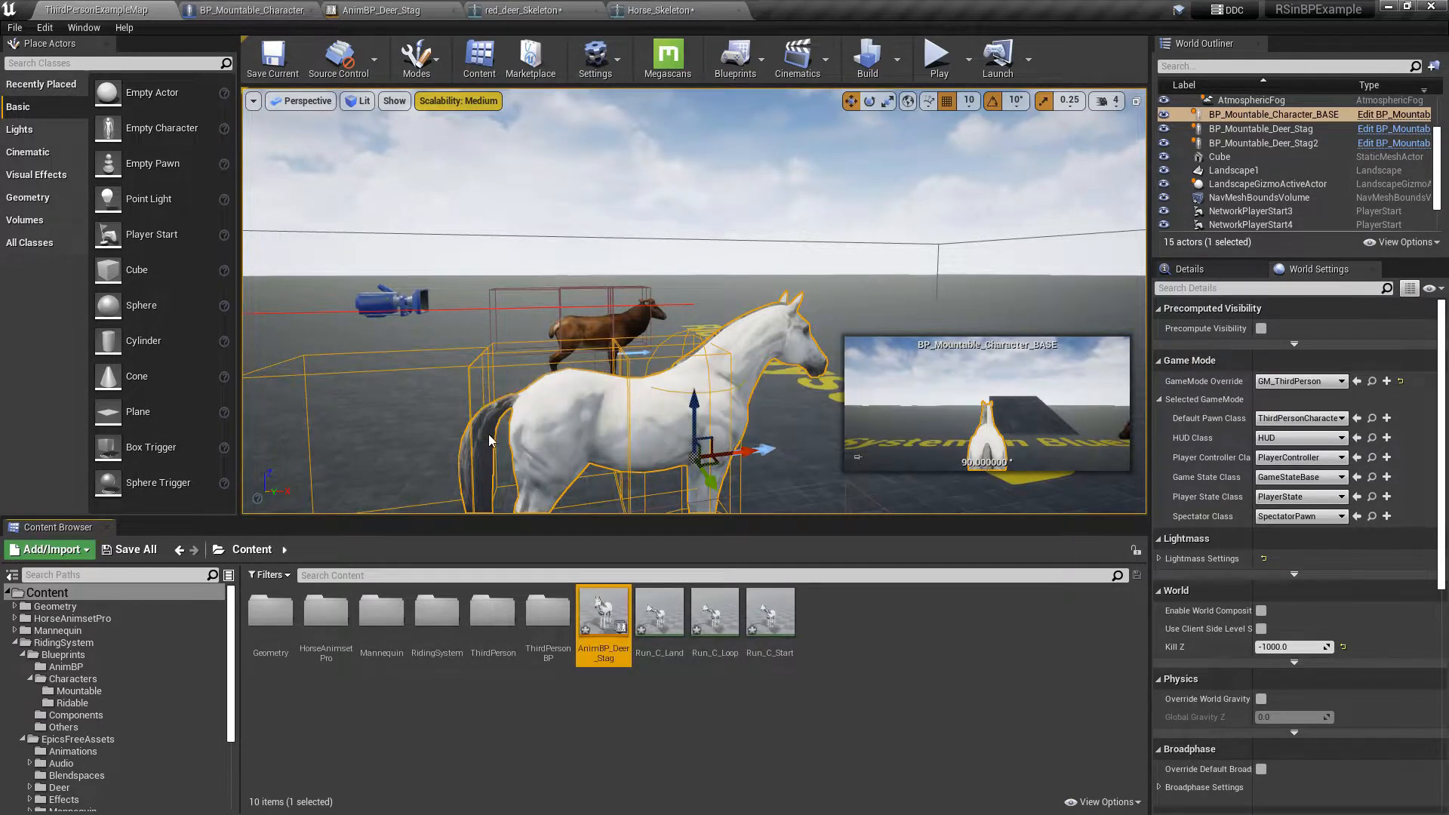
scroll(532, 463, "down", 2)
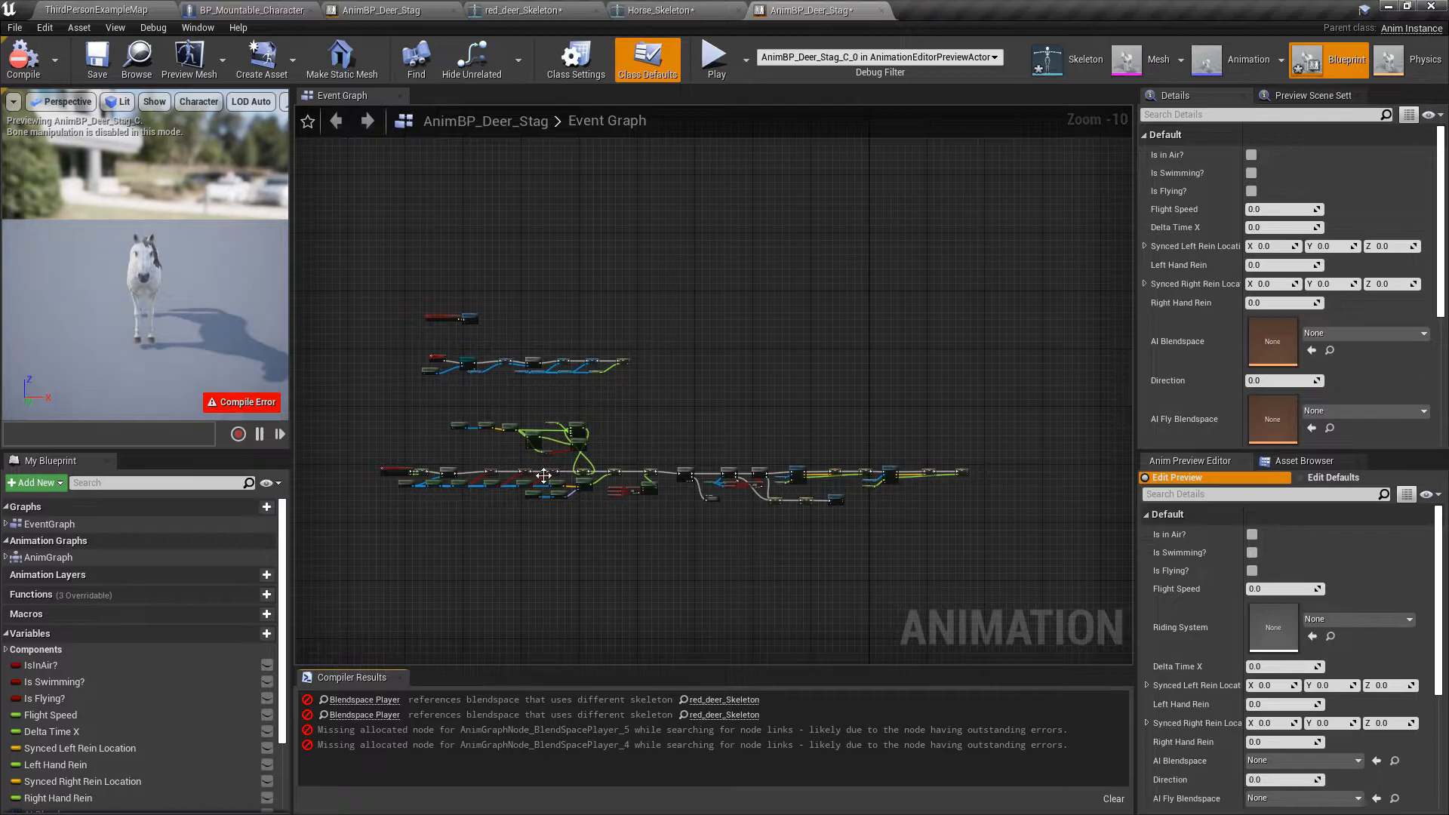
scroll(613, 399, "up", 2)
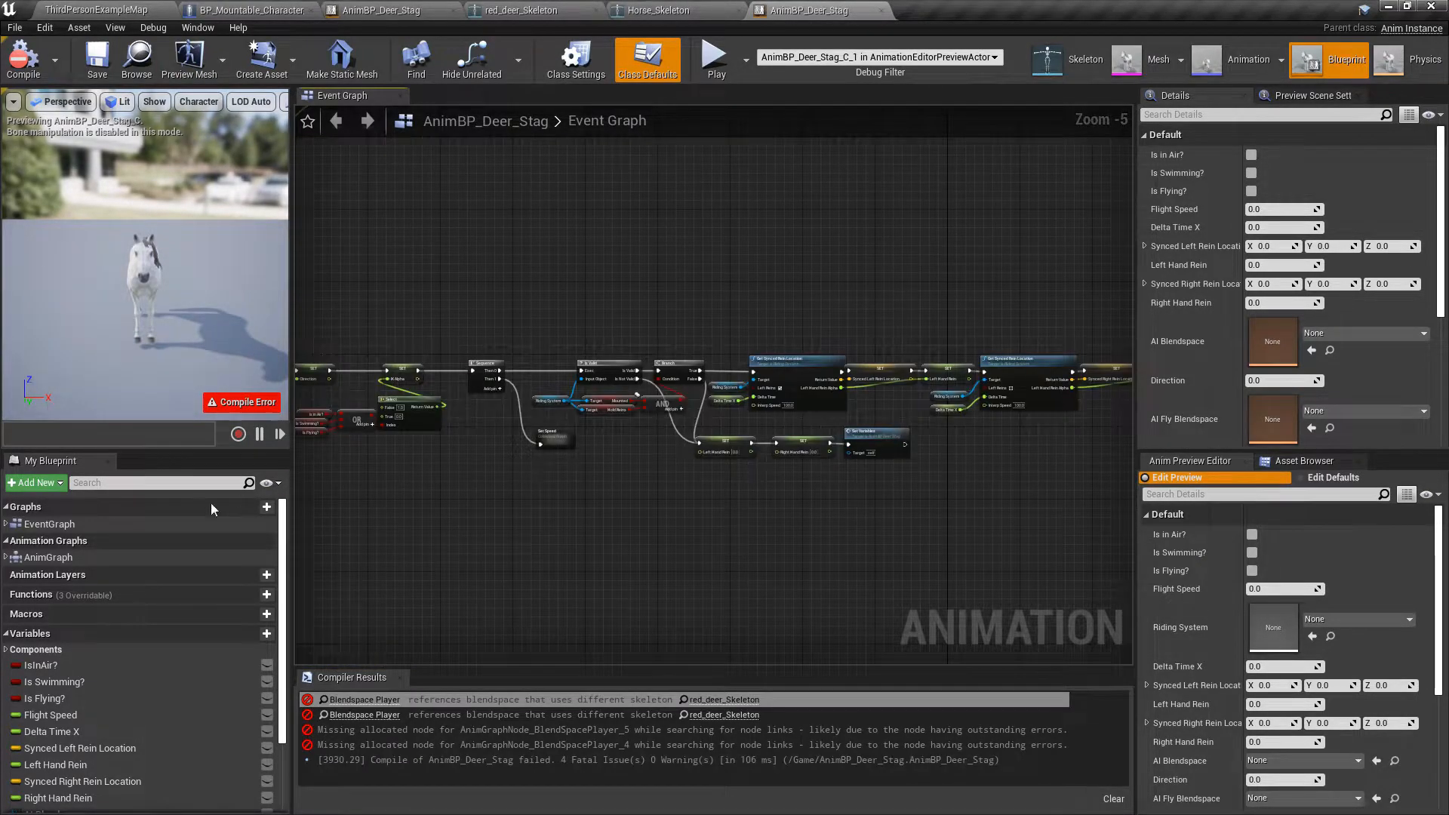
Open the JumpStart state inside the state machine of the retargeted blueprint's AnimGraph.
double_click(49, 557)
scroll(994, 406, "up", 1)
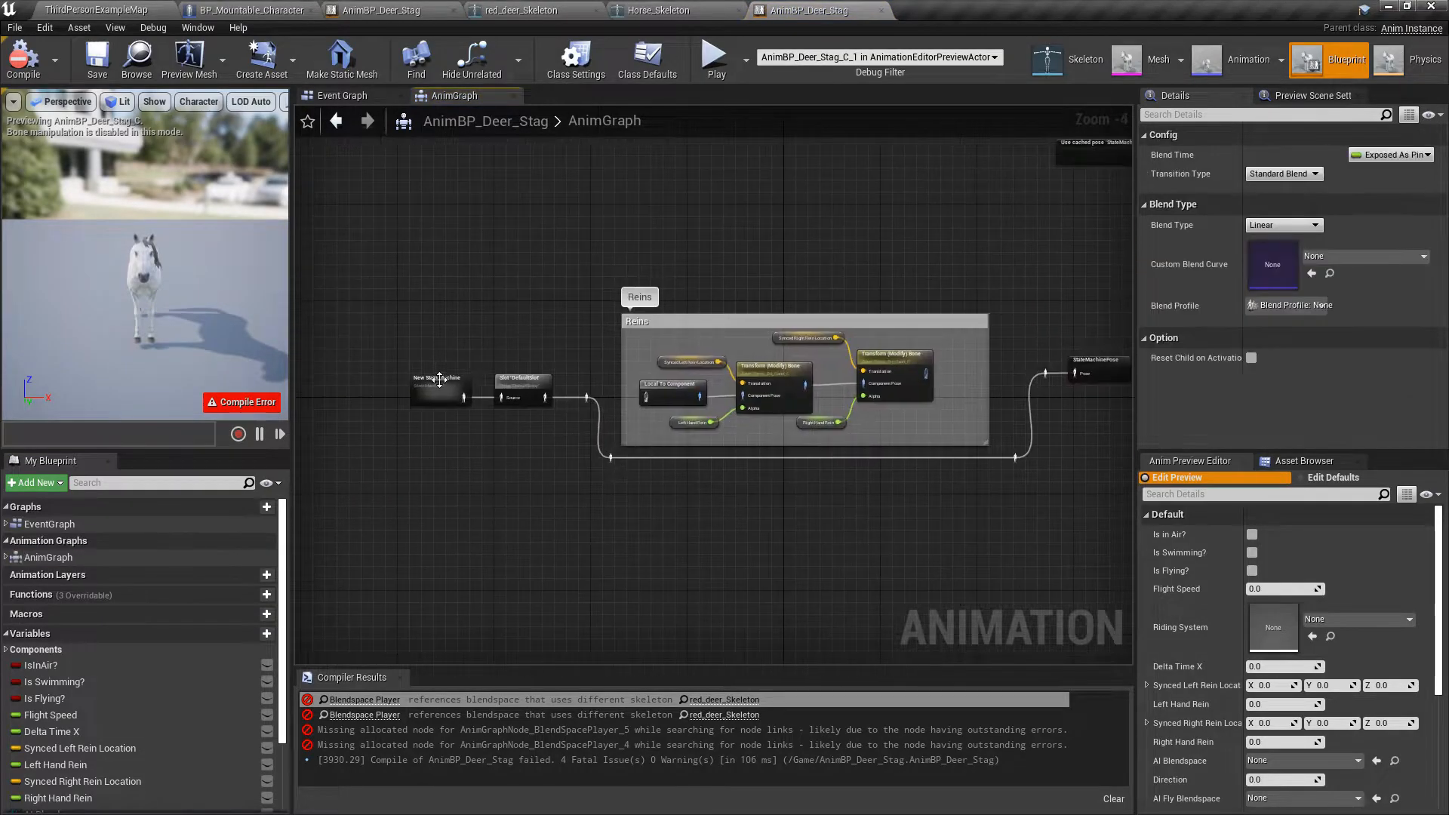
double_click(429, 389)
right_click_drag(436, 307, 449, 490)
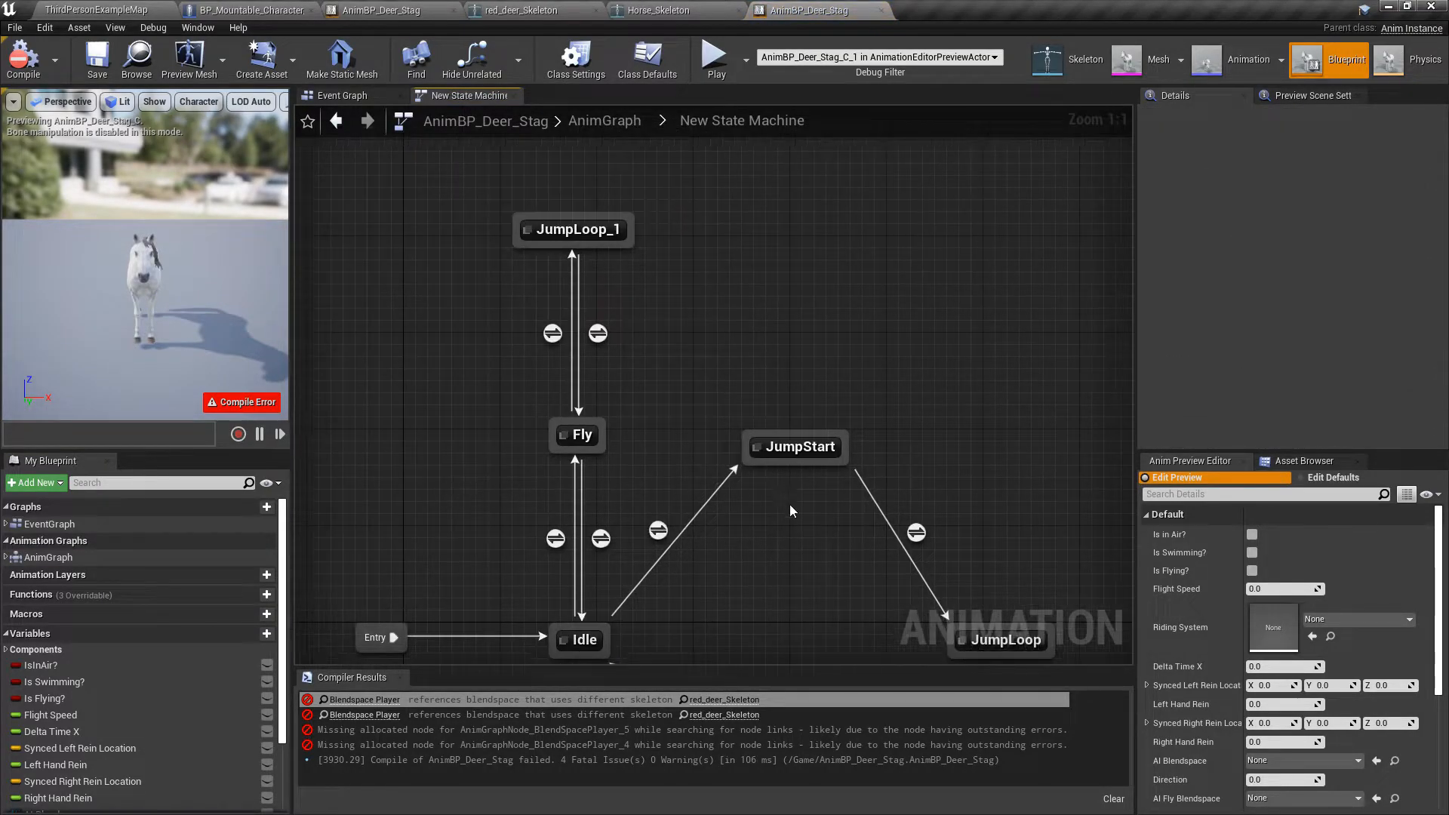
right_click_drag(791, 511, 668, 476)
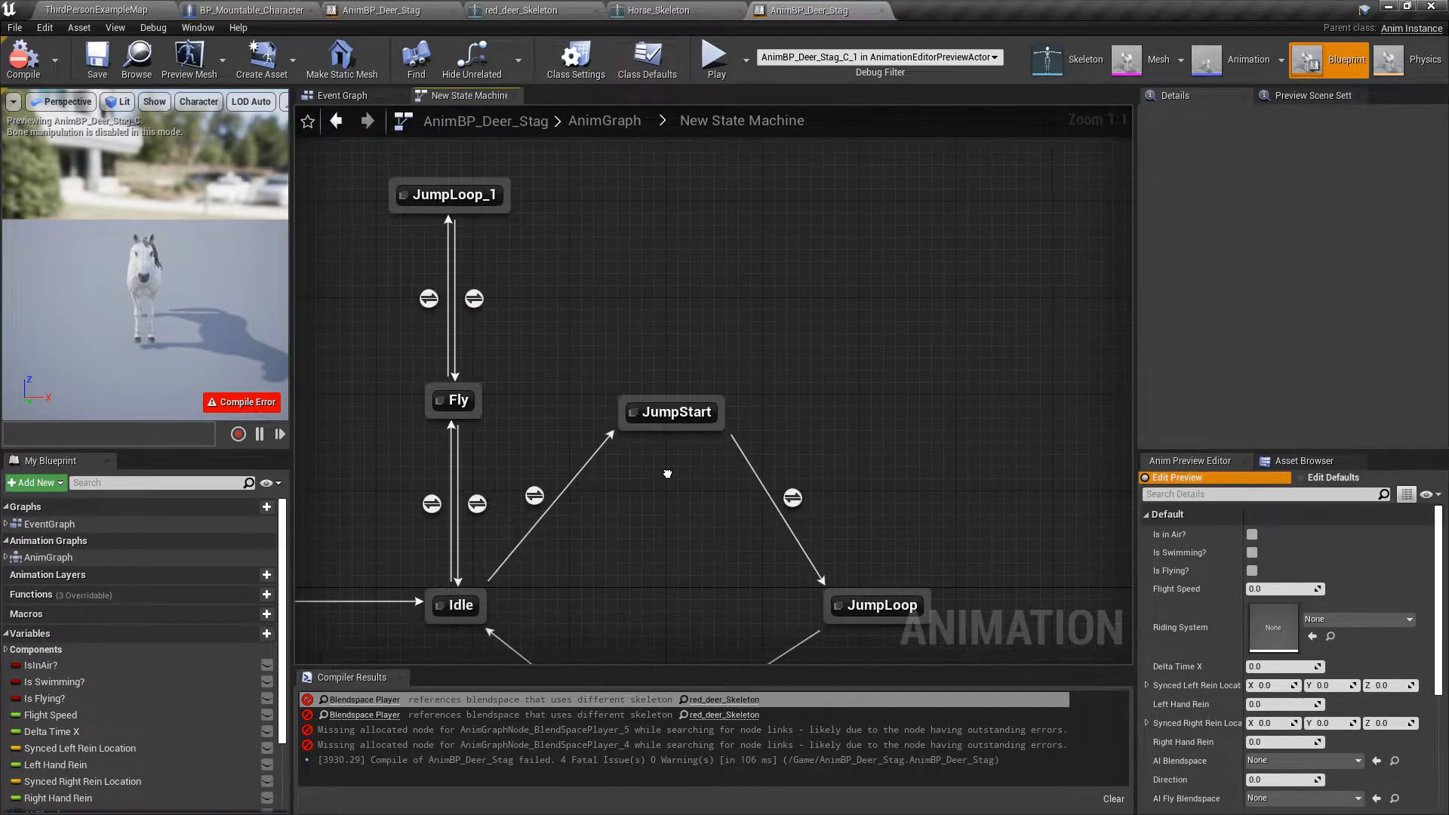
double_click(684, 410)
right_click_drag(681, 484, 655, 432)
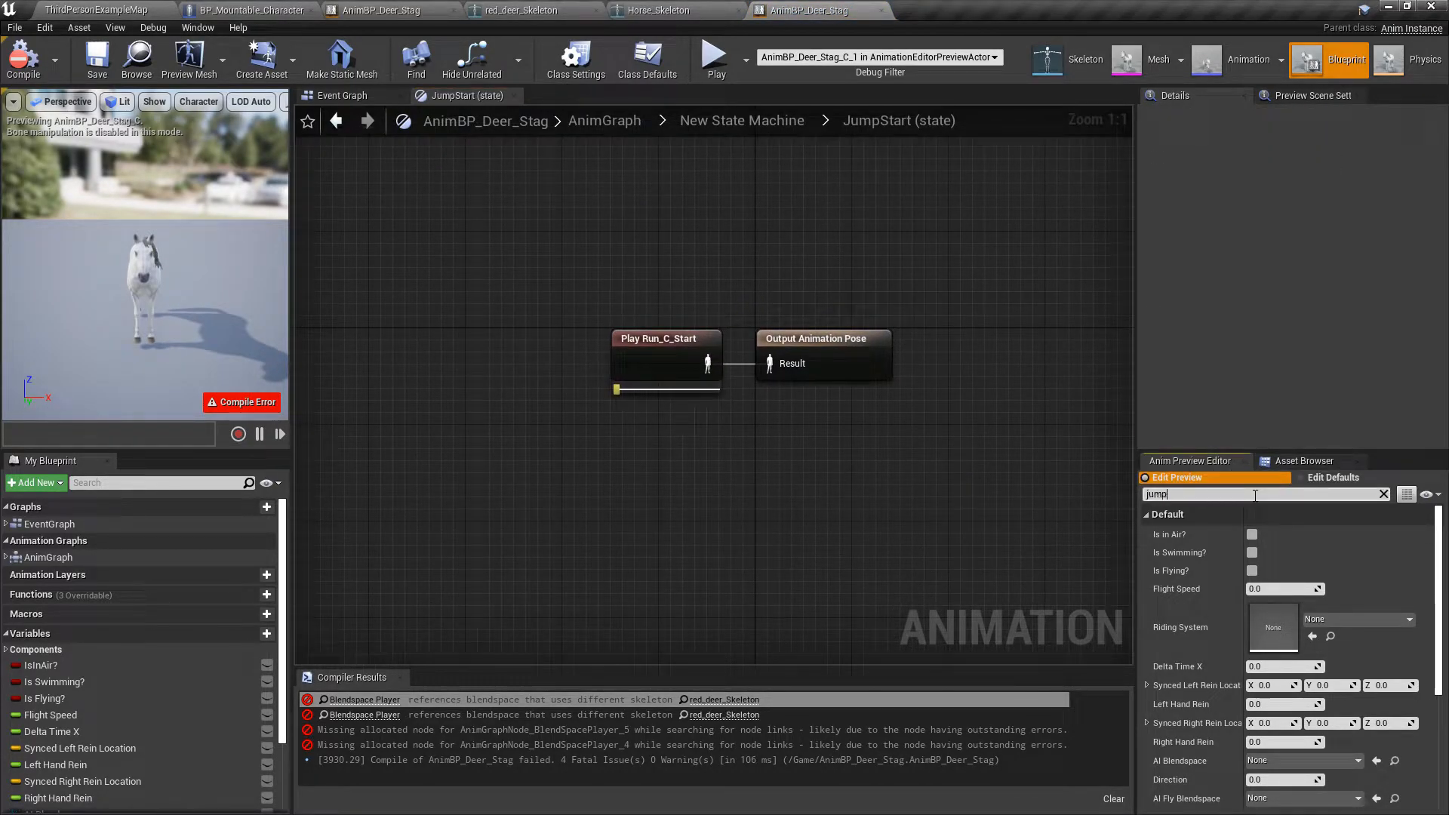
left_click(1382, 496)
left_click(1065, 66)
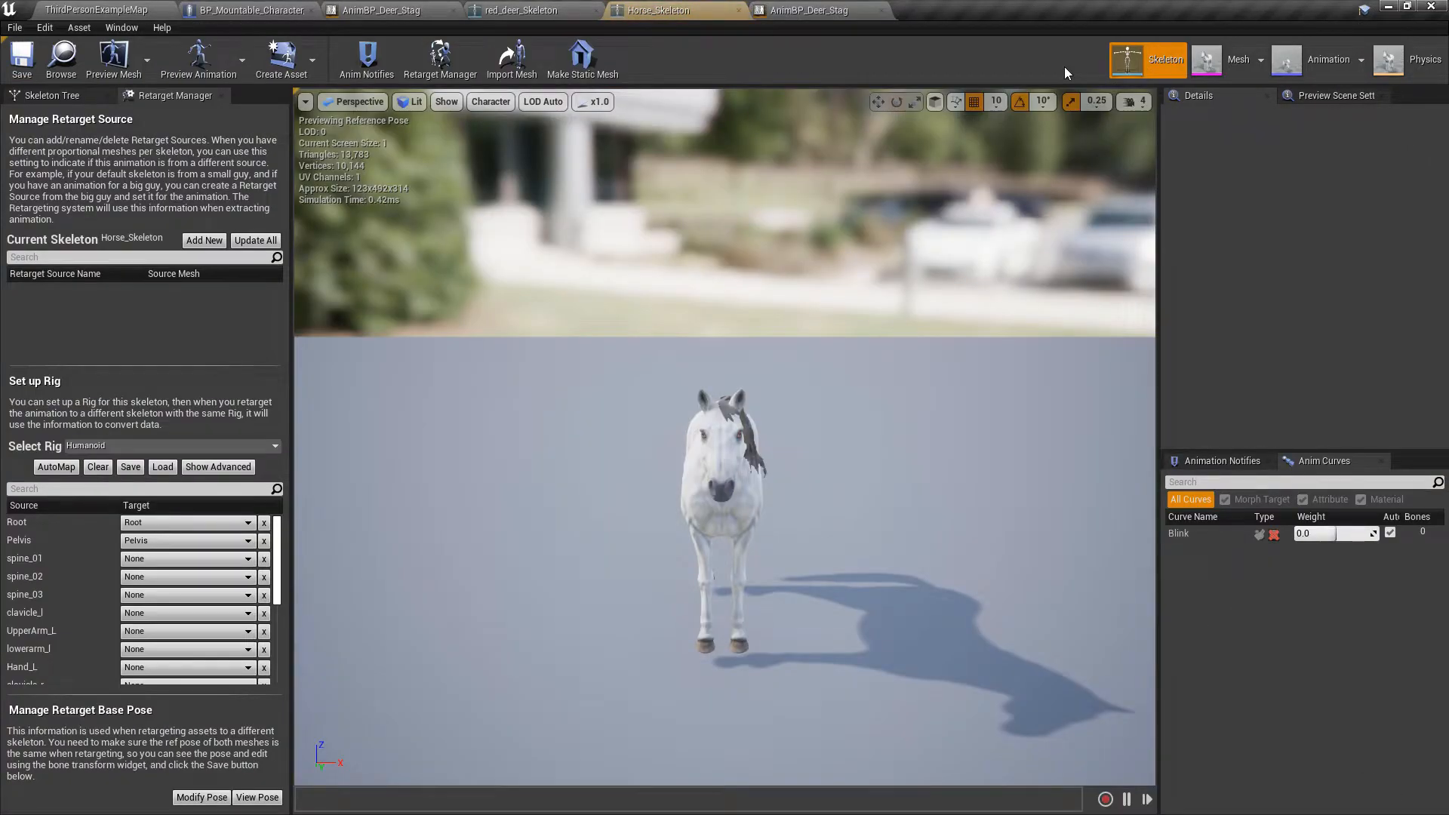
left_click(823, 9)
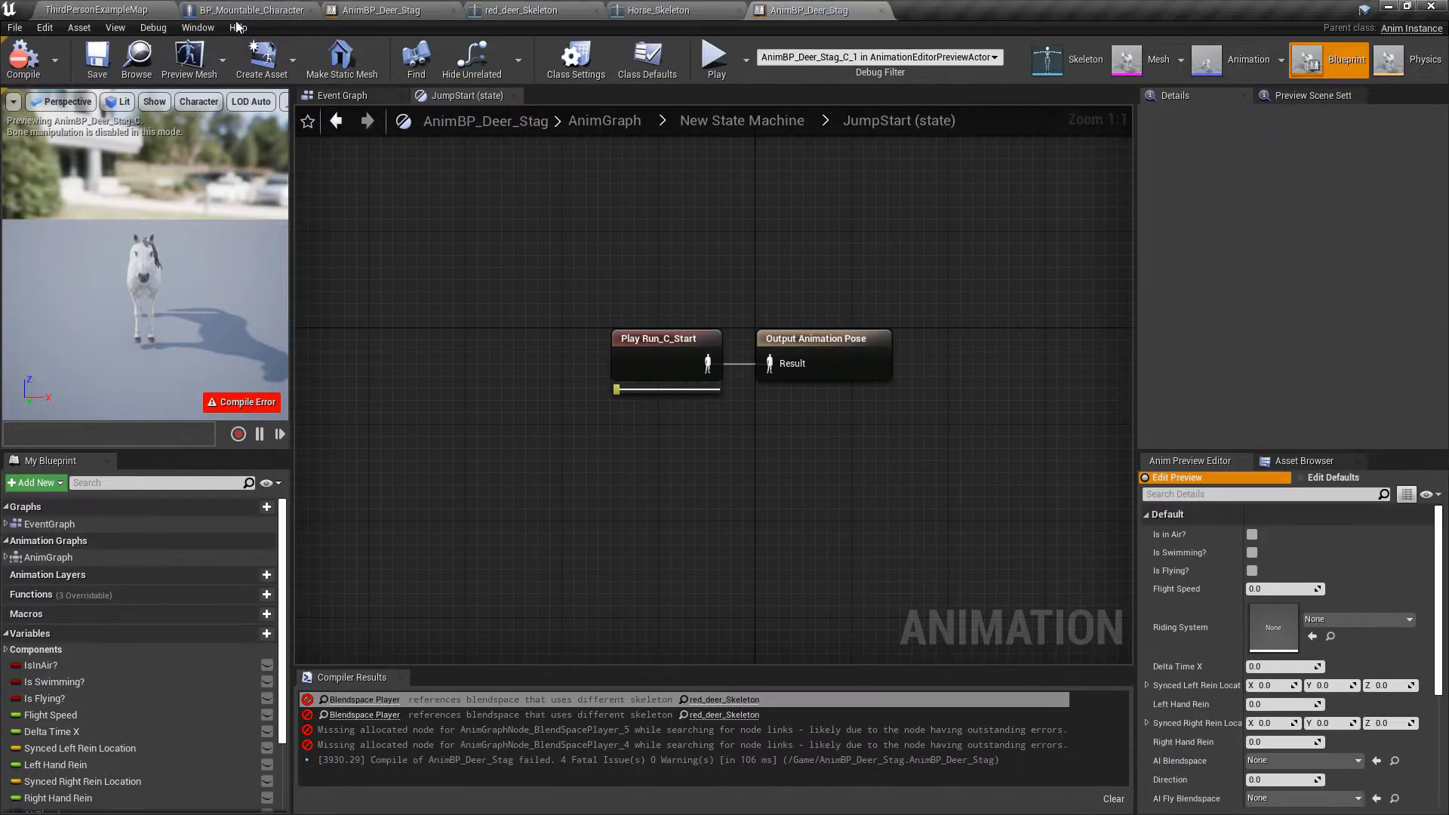
Delete the Play Run_C_Start node from the JumpStart state and compile the animation blueprint.
left_click(653, 345)
key("Delete")
left_click(23, 59)
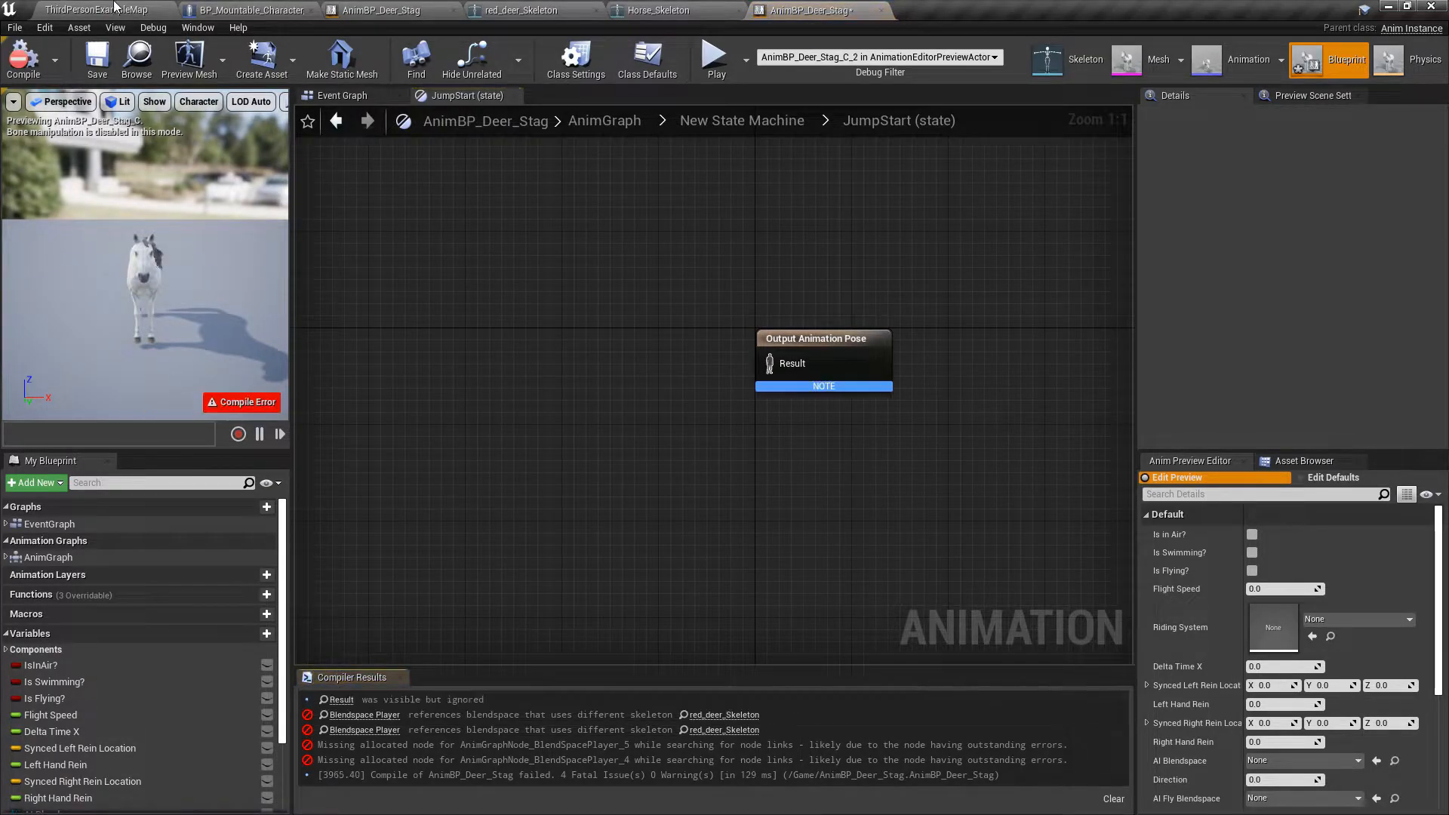
Find the jump animations in HorseAnimsetPro's Animations/Horse/InPlace folder in the level editor and duplicate Horse_IP_Jump_Forward.
left_click(115, 9)
left_click(99, 619)
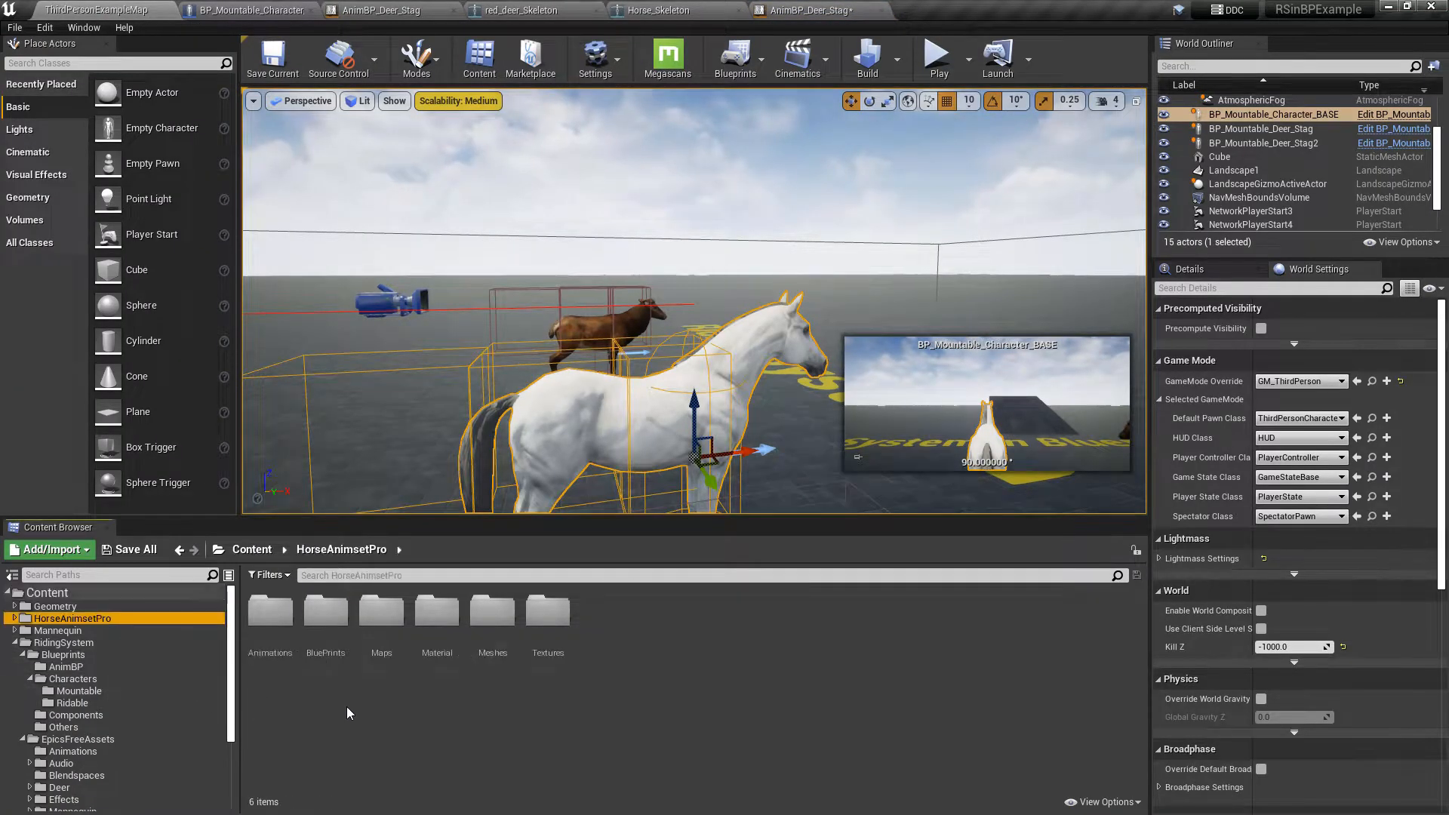
double_click(293, 664)
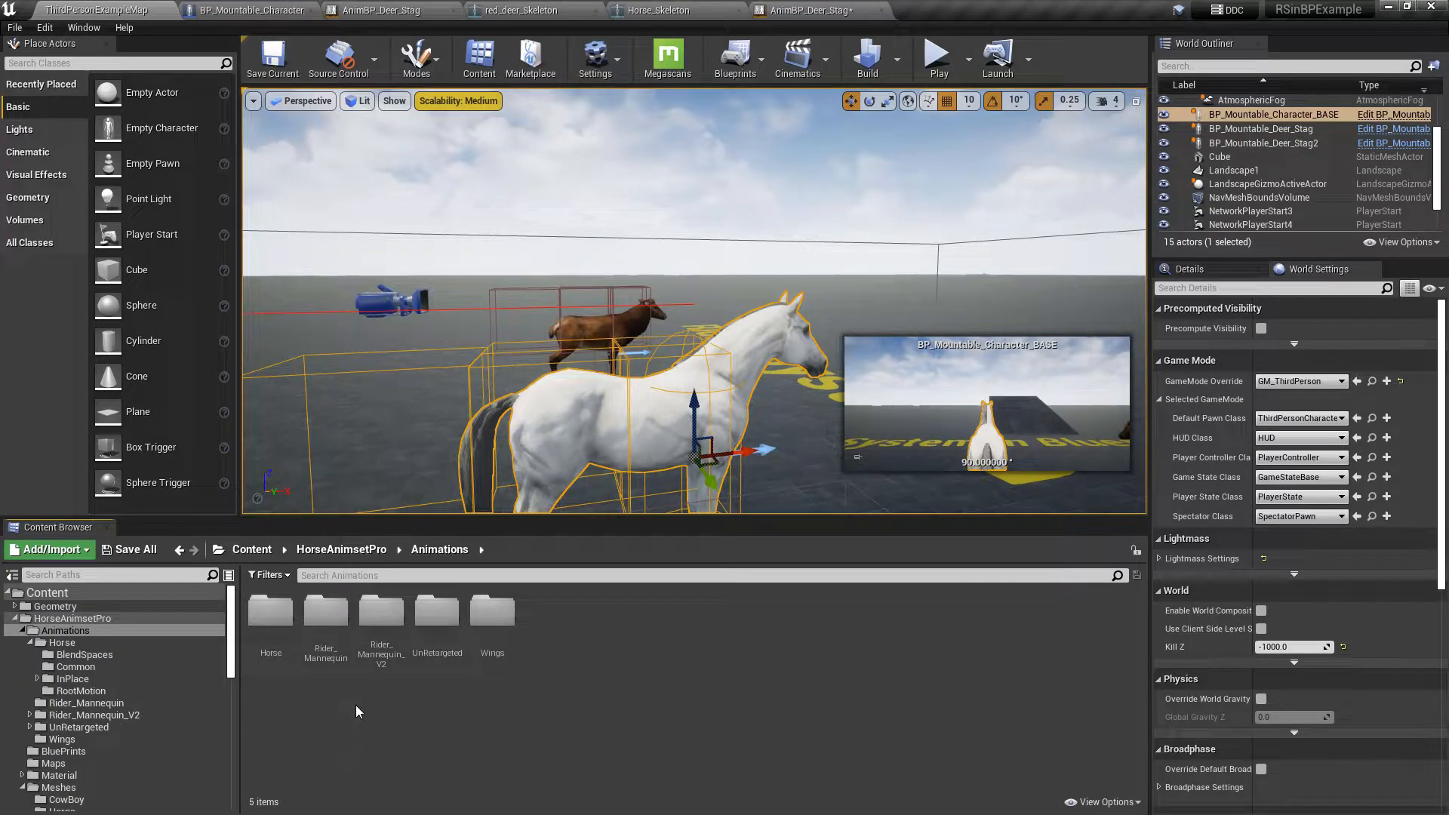
double_click(270, 613)
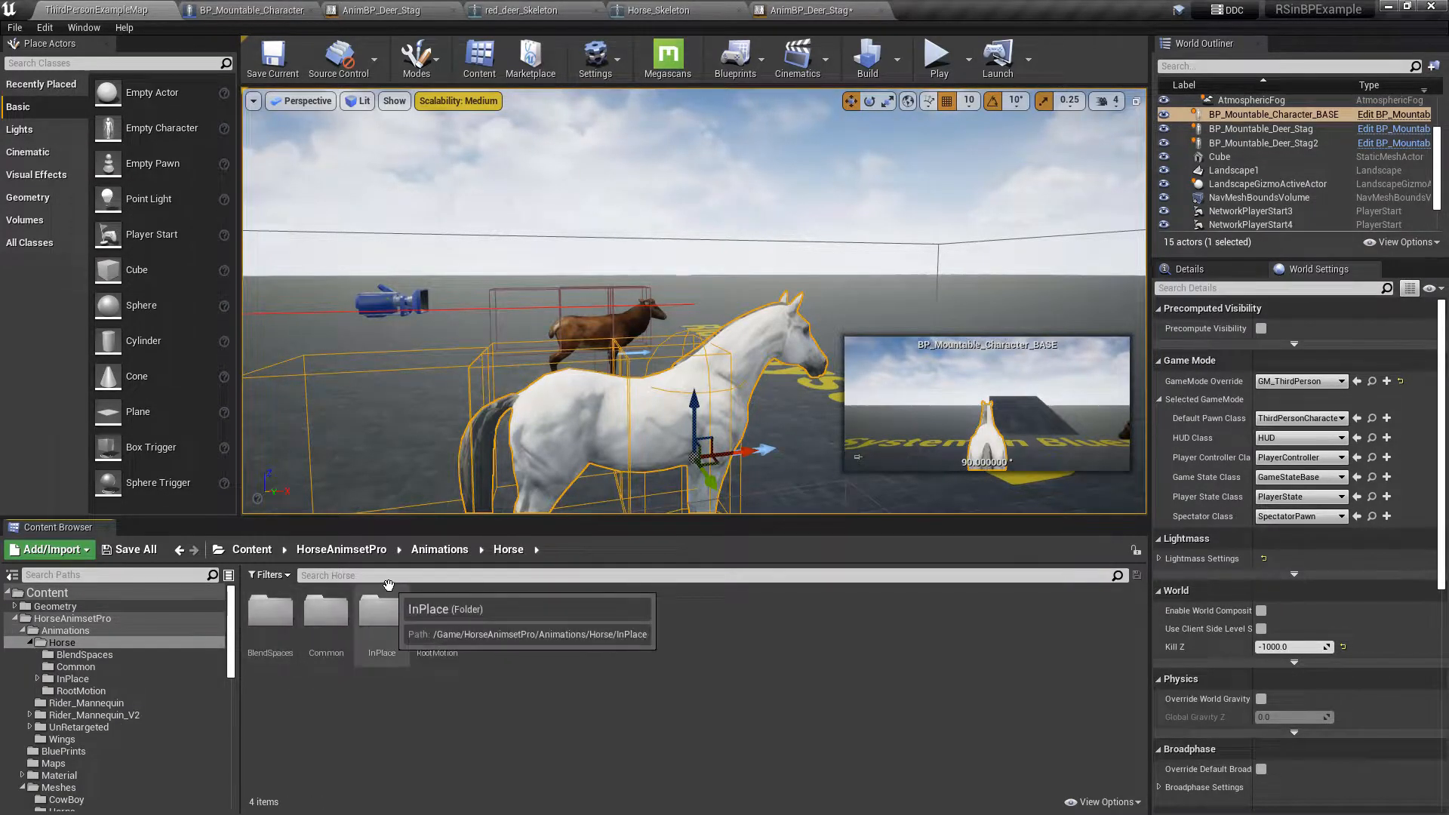
double_click(384, 604)
type("j")
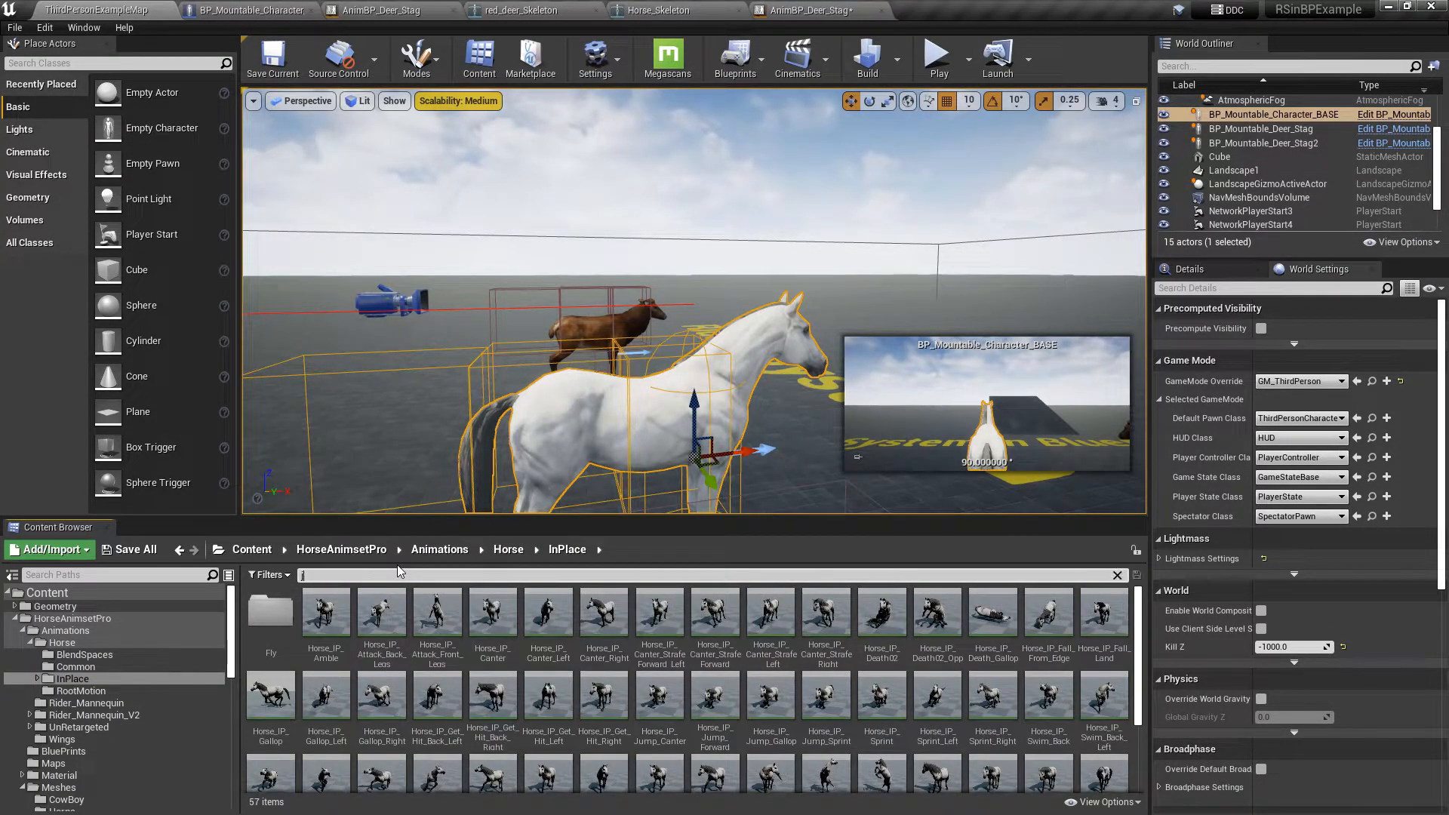
type("um")
left_click(326, 627)
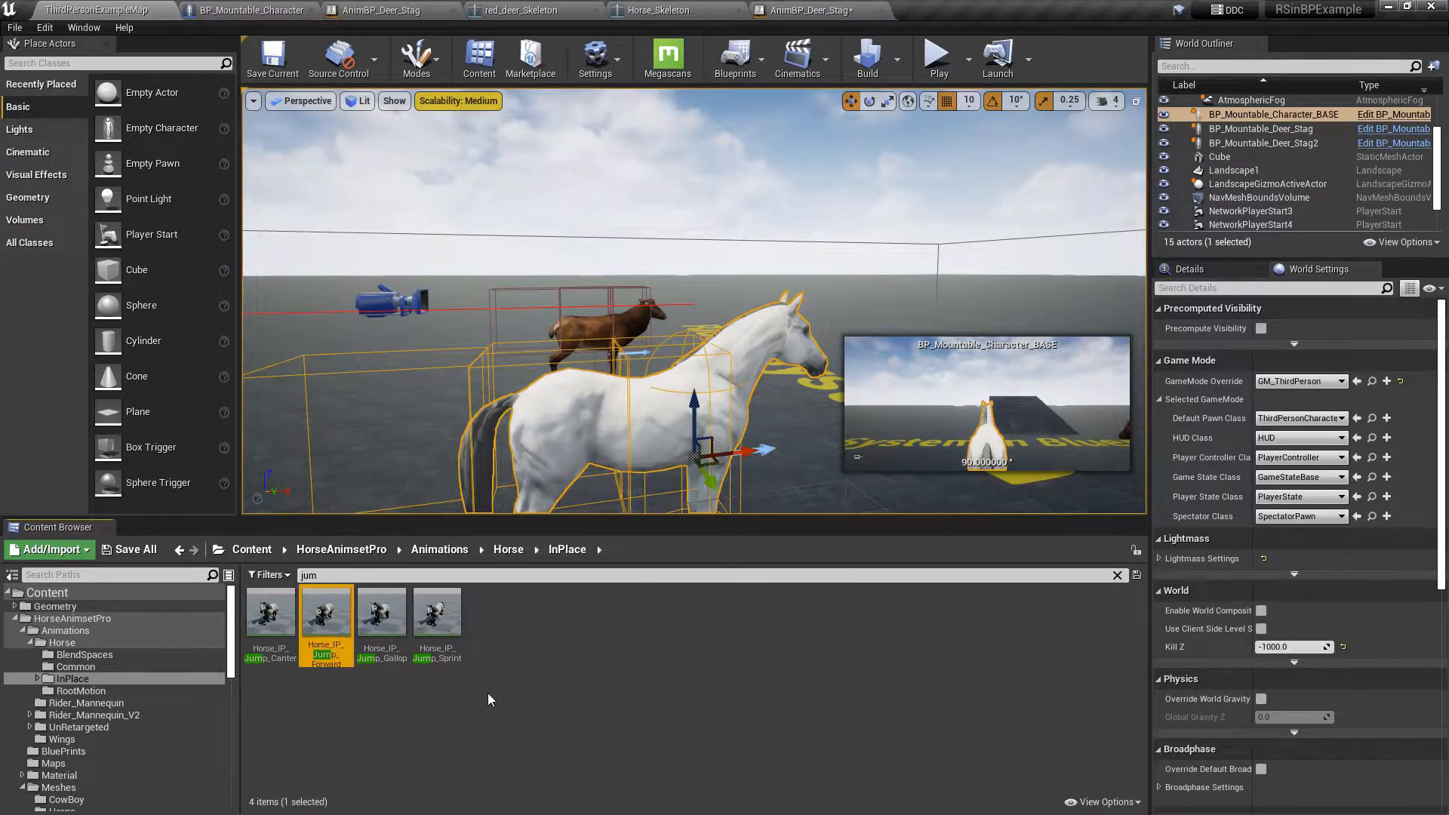
key("ctrl+w")
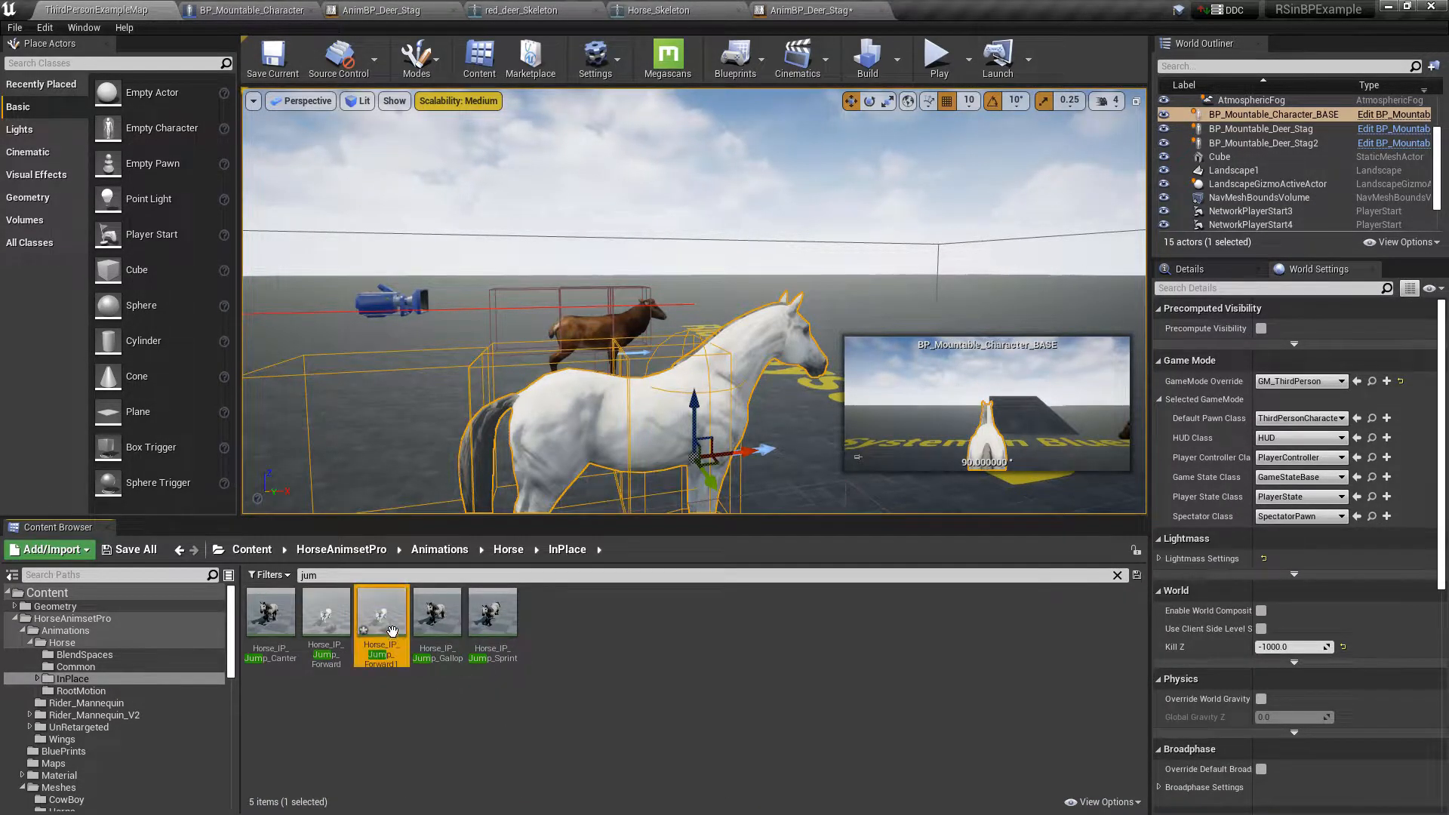
key("ctrl+w")
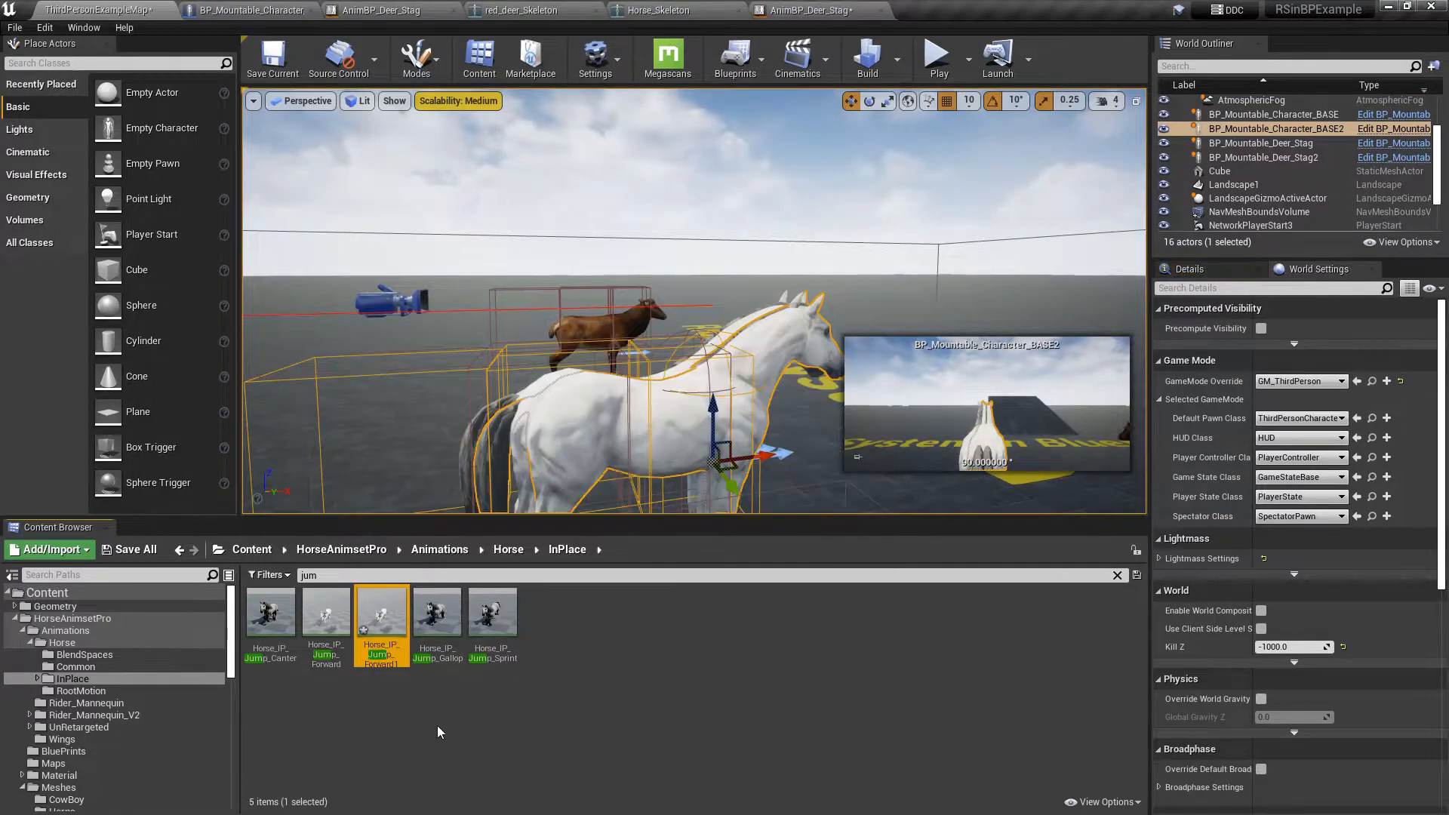
right_click_drag(579, 355, 679, 408)
left_click(579, 356)
key("Delete")
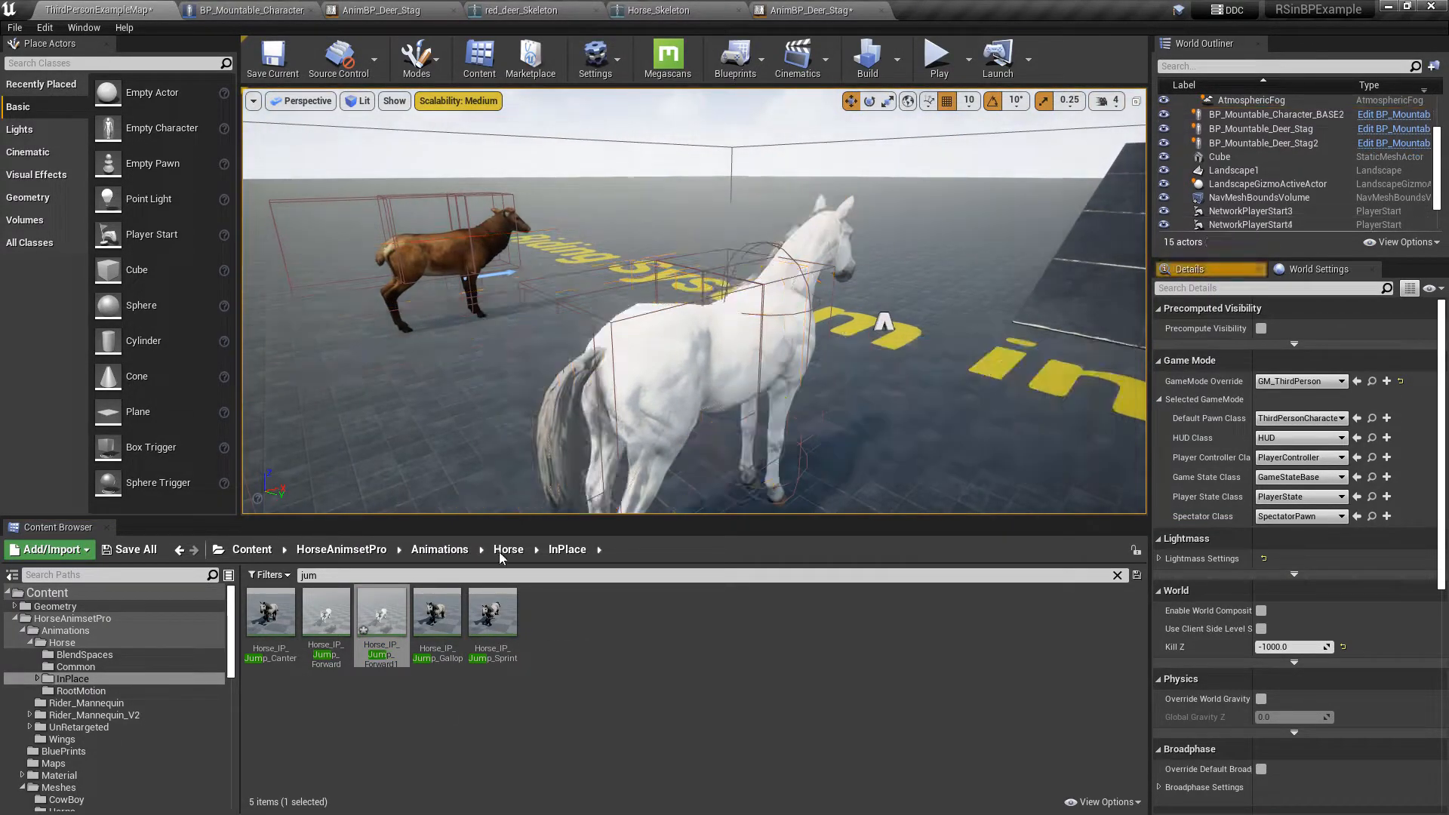
Make two more copies of the forward jump animation and rename the first copy Horse_Jump_Start.
key("ctrl+w")
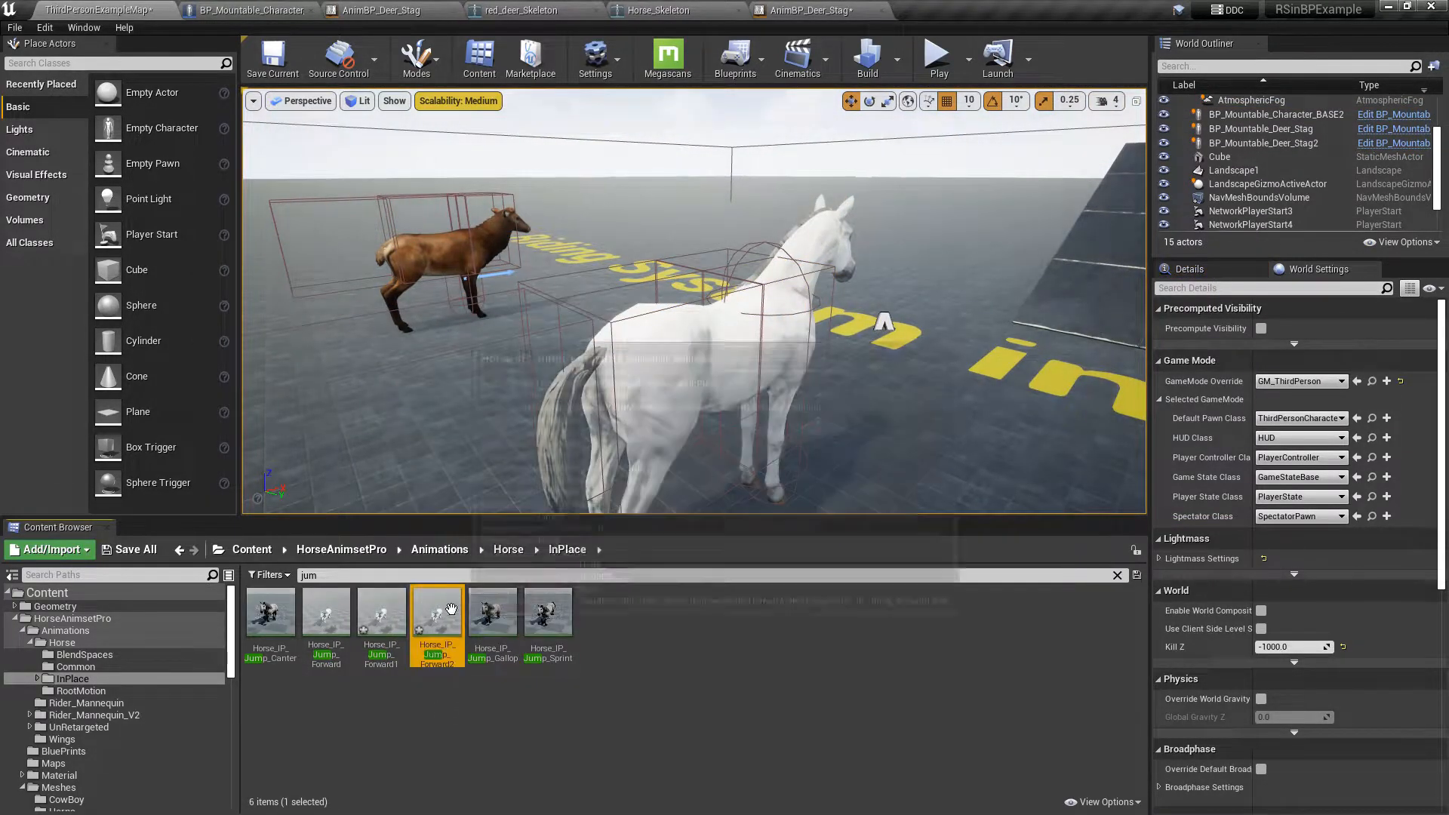
key("ctrl+w")
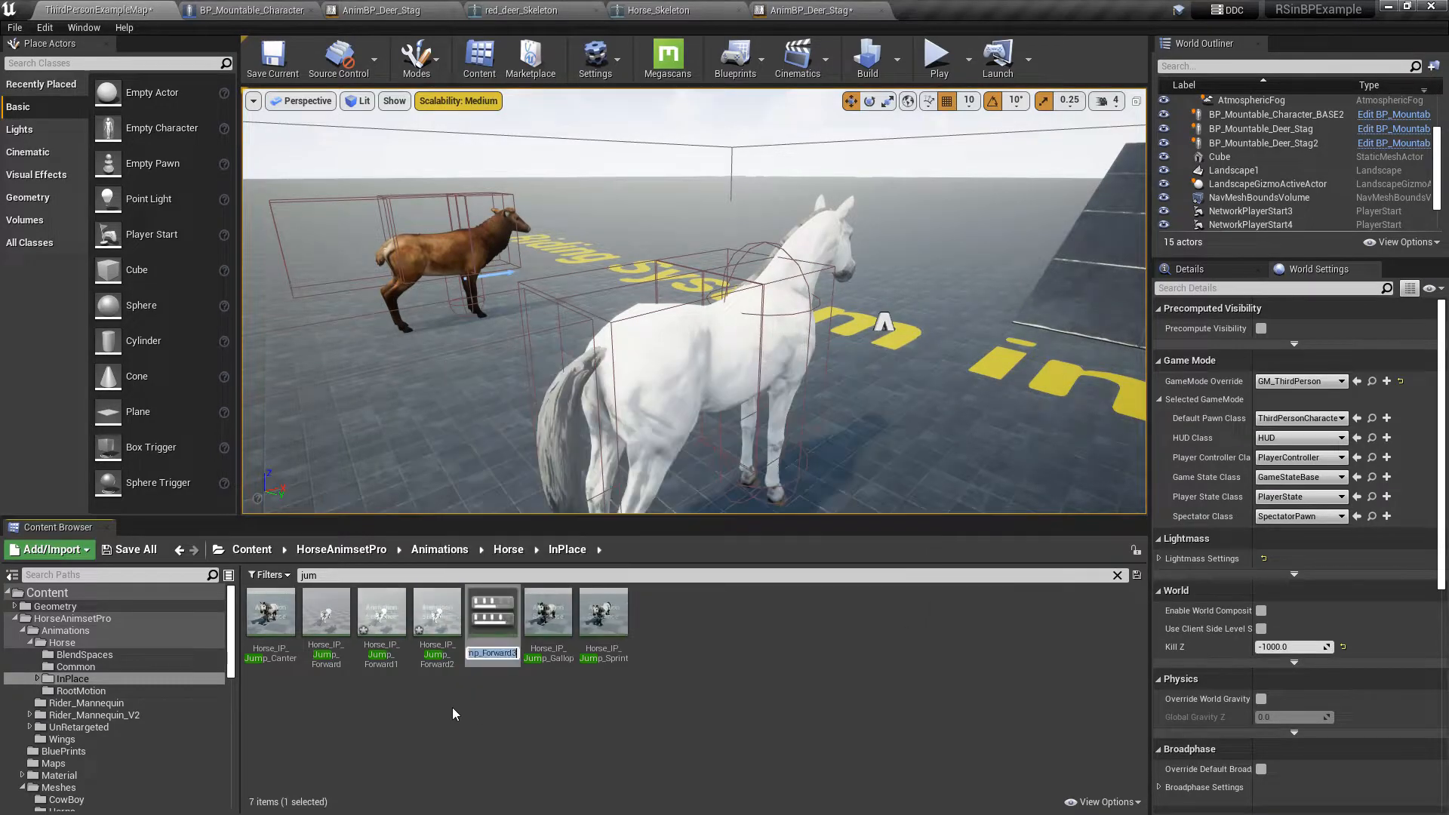
left_click(394, 644)
key("F2")
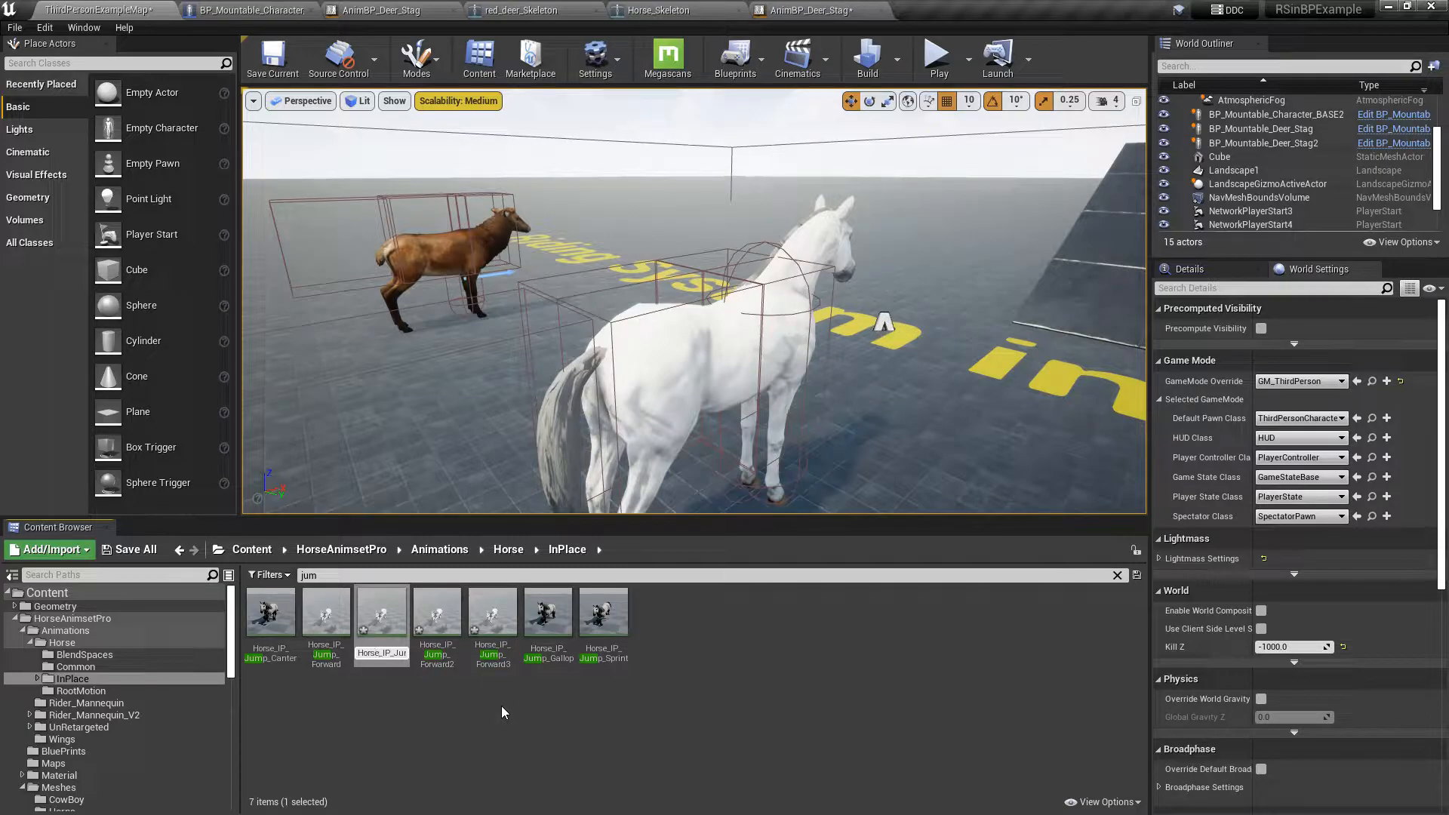
key("ctrl+a")
type("Horse_IP_Jump_Star")
type("t")
key("Return")
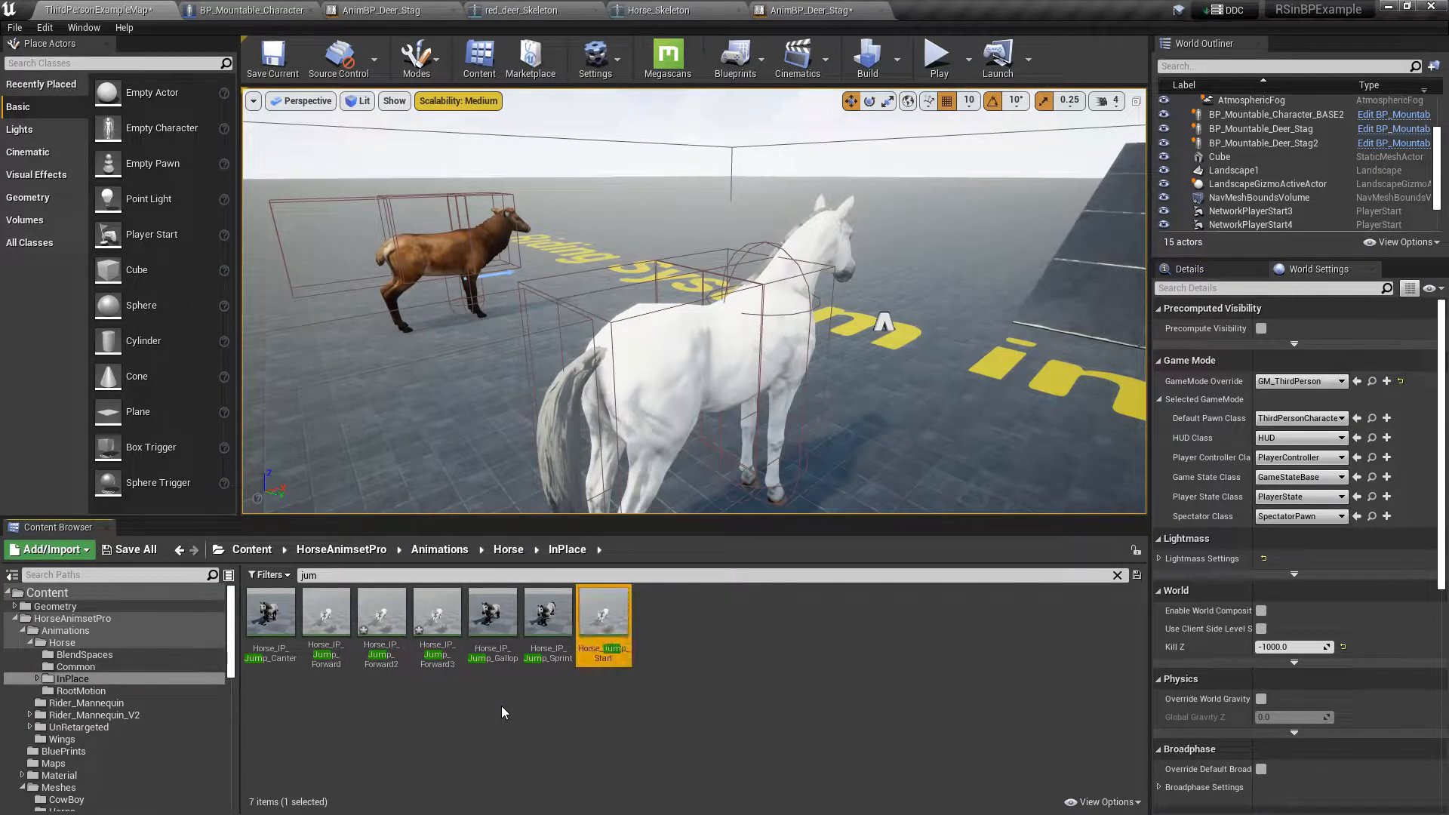
Rename the remaining two forward jump copies Horse_Jump_Loop and Horse_Jump_End, and save all modified content.
type("Loop")
key("Return")
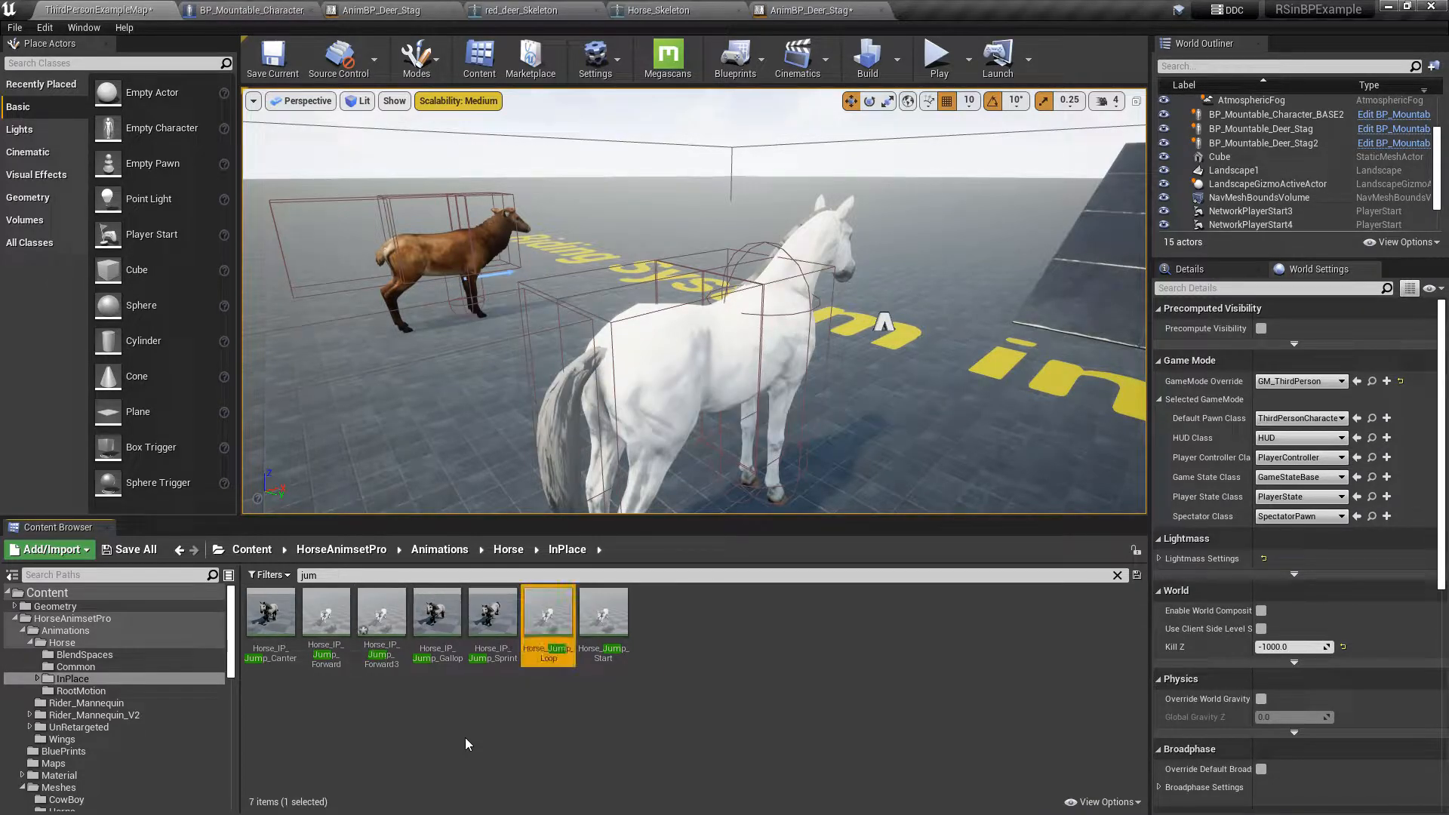
left_click(386, 660)
key("F2")
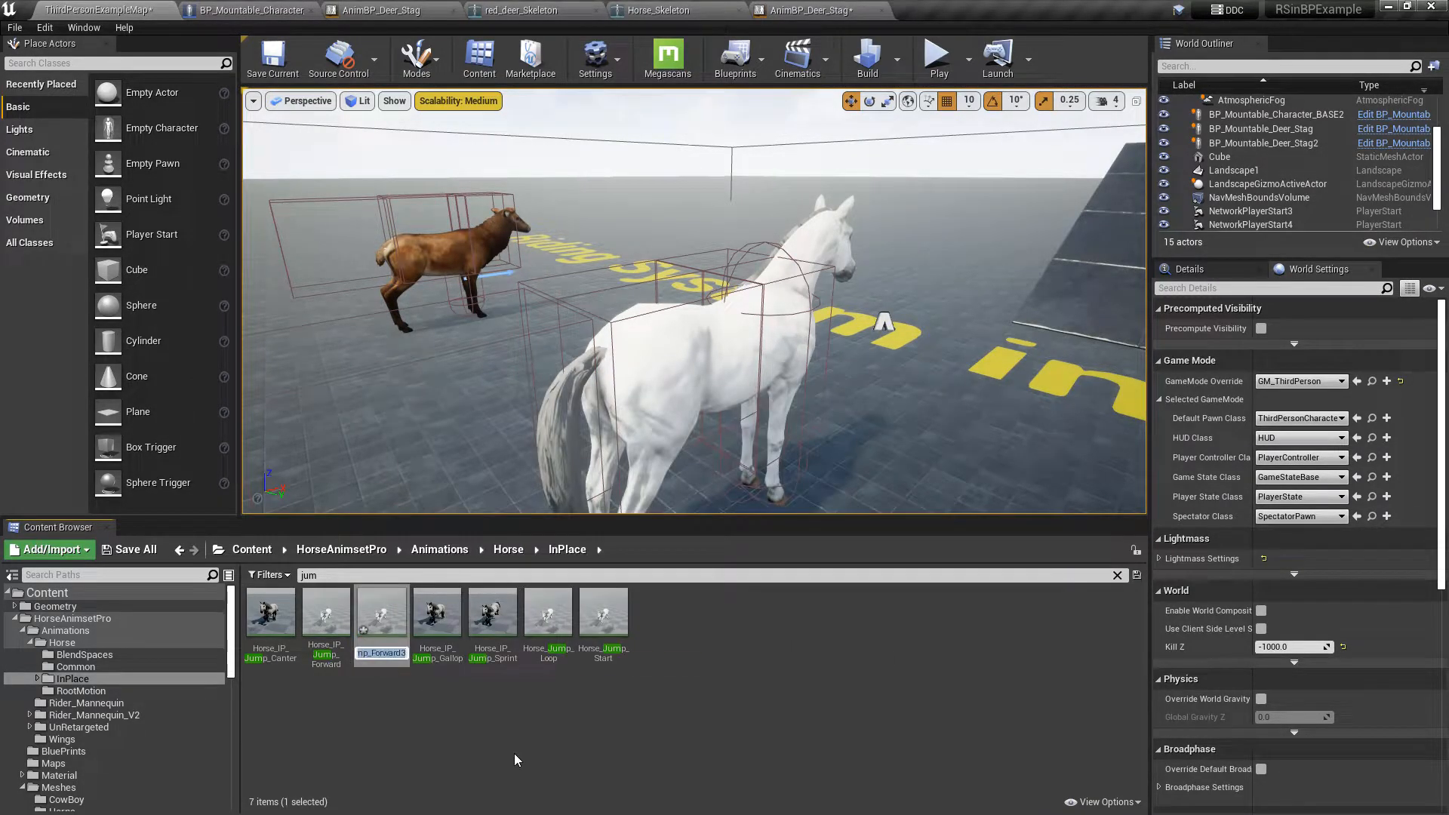
type("Horse_Jump_Start")
key("BackSpace")
key("BackSpace")
key("BackSpace")
key("BackSpace")
key("BackSpace")
type("End")
key("Return")
left_click(129, 550)
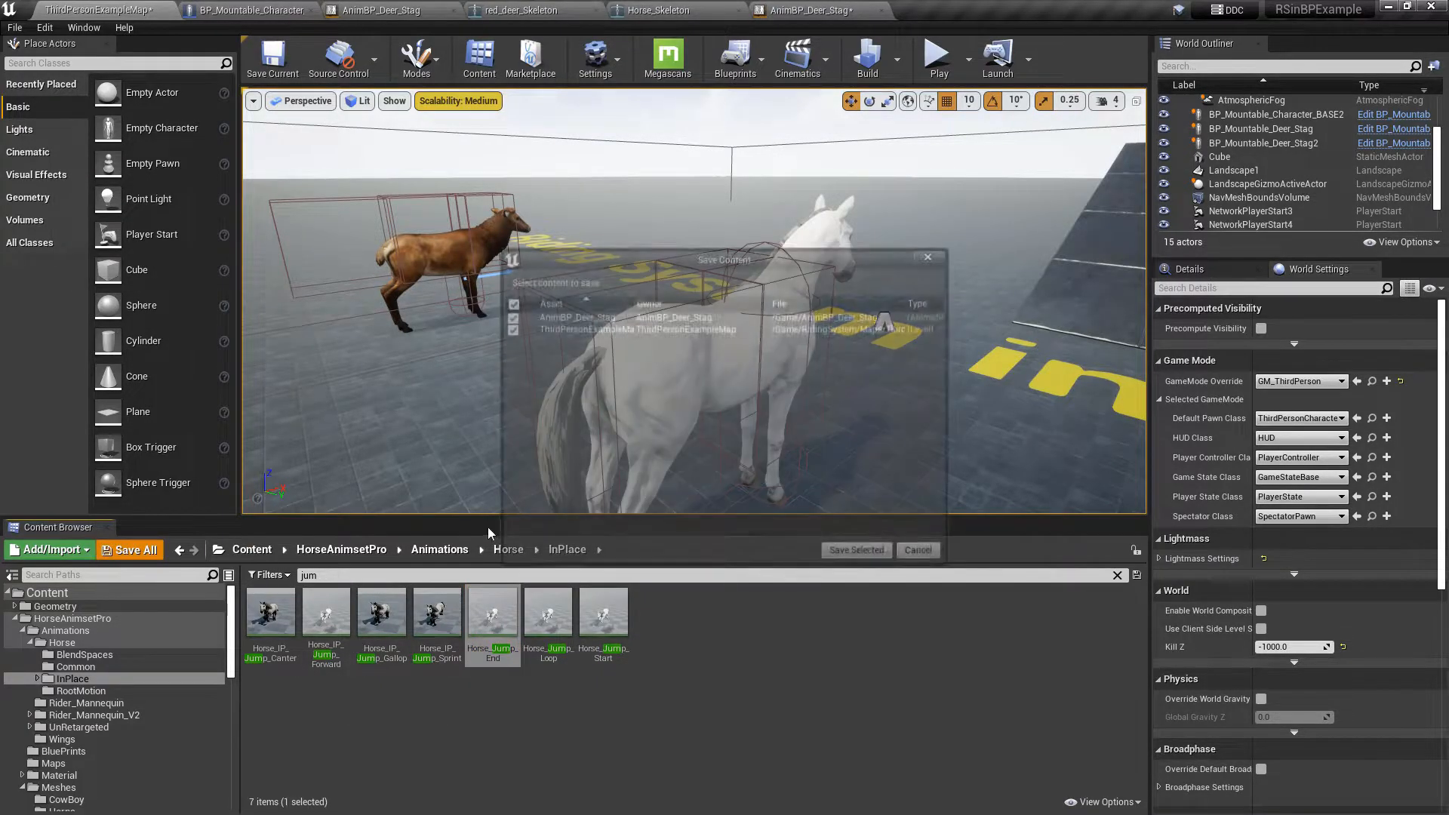